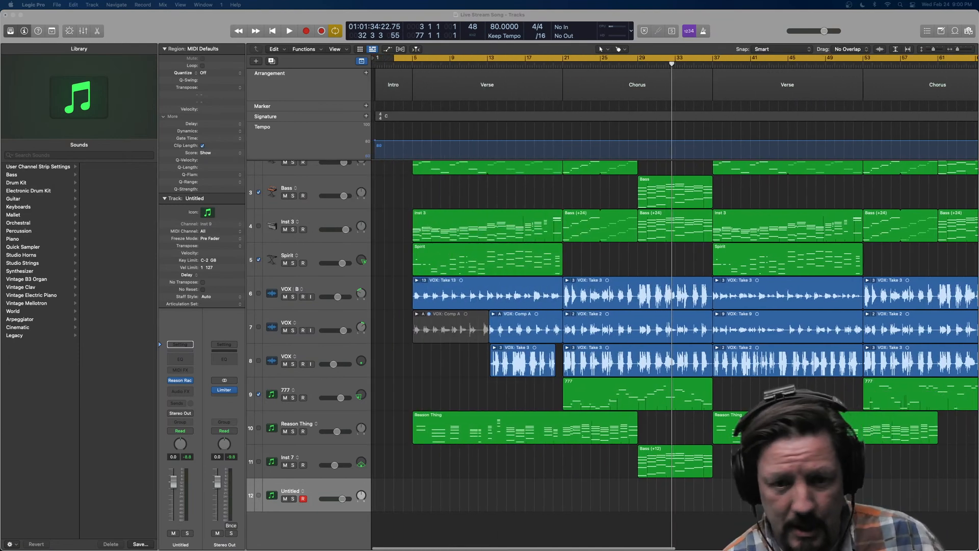
# Fit the arrangement in view, turn off cycle mode and play the song from the first verse at bar 5
pyautogui.click(434, 194)
pyautogui.press('super+Left')
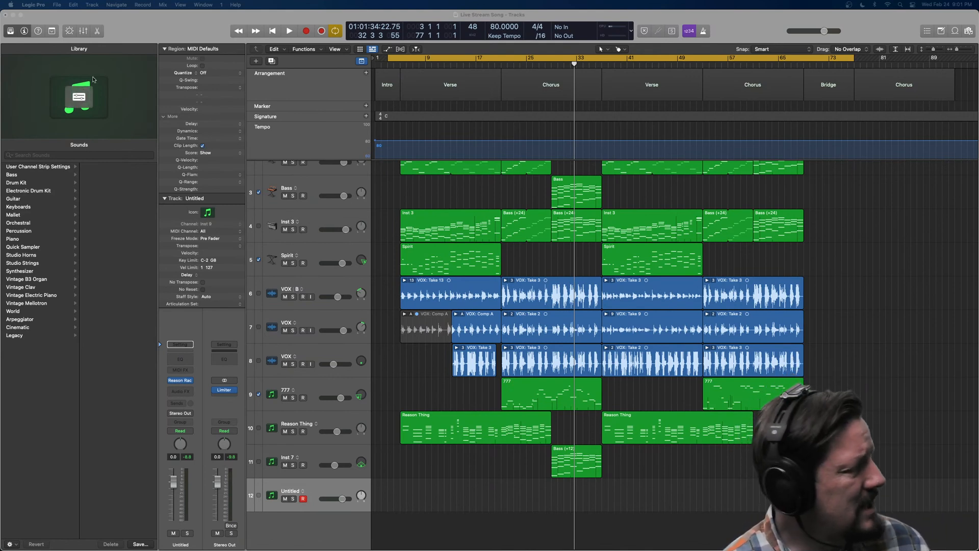
pyautogui.click(446, 62)
pyautogui.moveTo(413, 62); pyautogui.dragTo(400, 64)
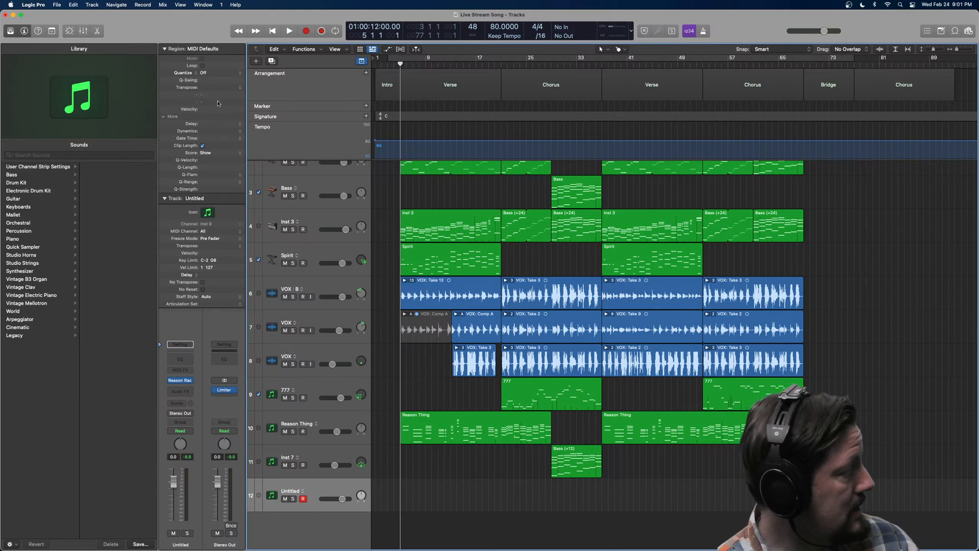
pyautogui.press('space')
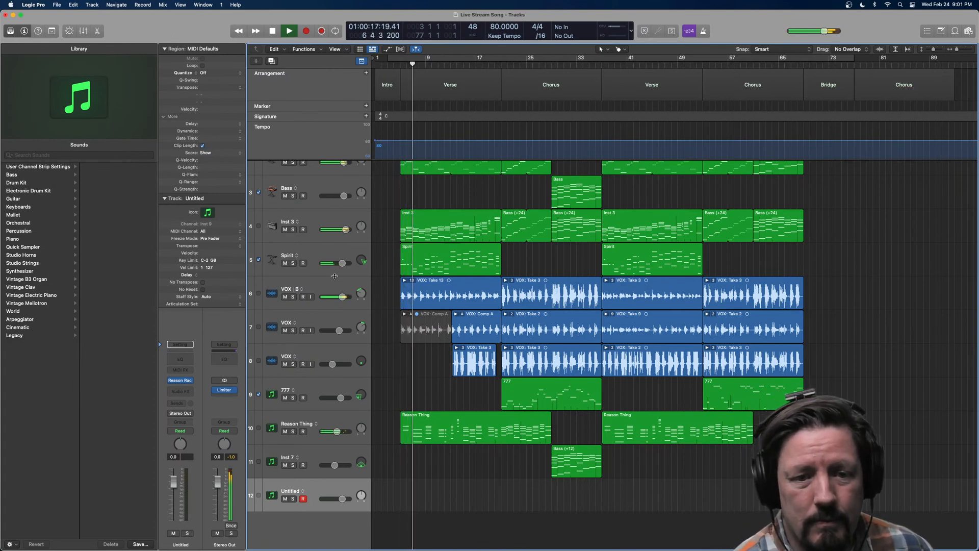
# Adjust the Bus 5 reverb send level on vocal track 6 while the verse plays, and stop playback
pyautogui.click(317, 287)
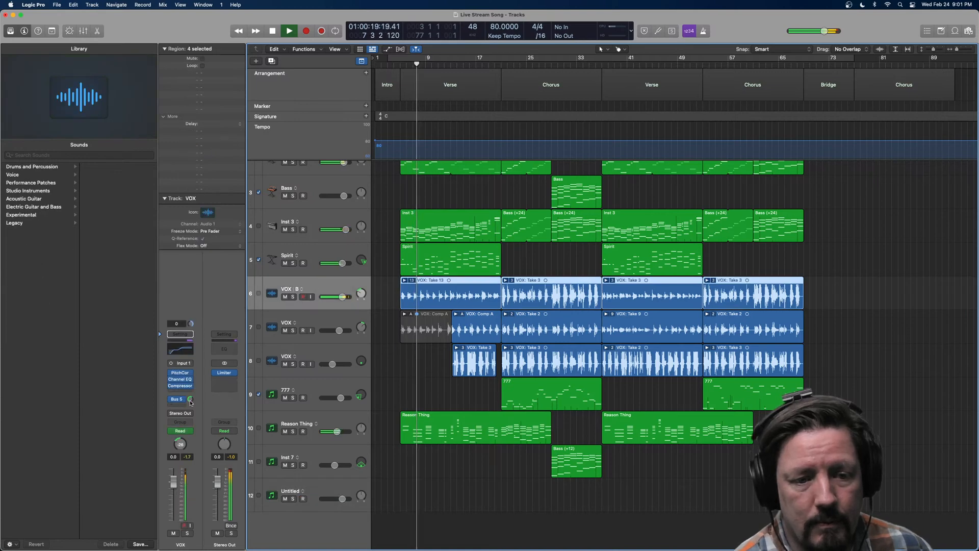
pyautogui.click(177, 398)
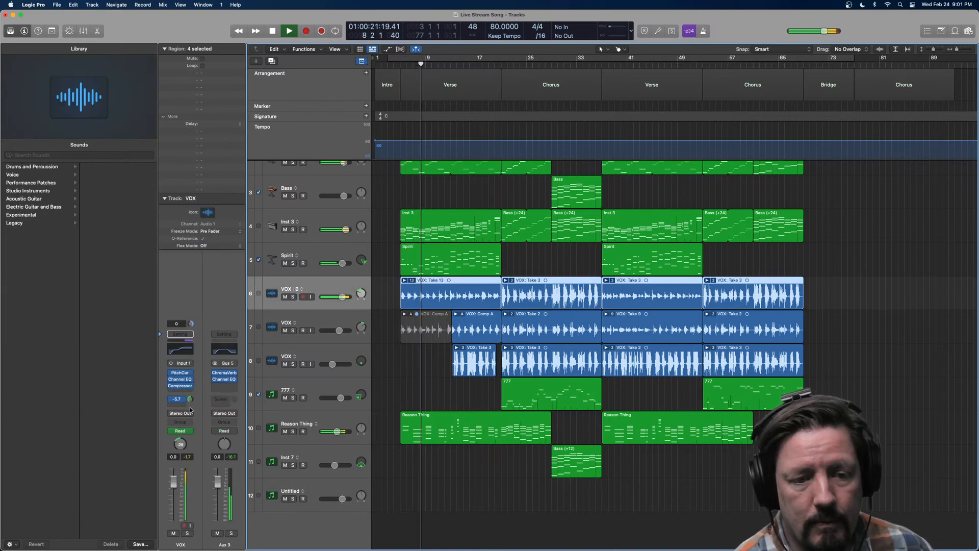
pyautogui.moveTo(189, 399); pyautogui.dragTo(189, 401)
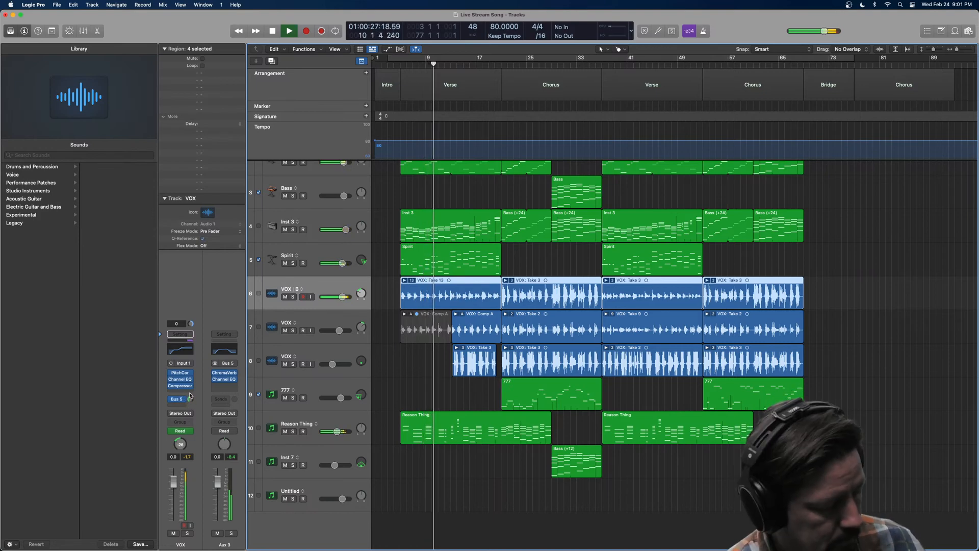
pyautogui.press('space')
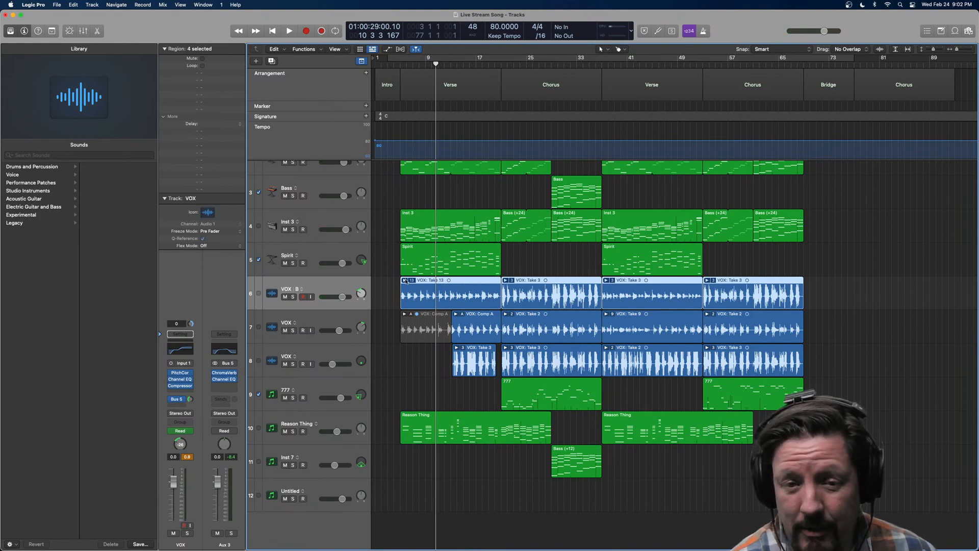
# Expand the first verse's take folder on vocal track 6, look through its takes and collapse it again
pyautogui.click(404, 280)
pyautogui.scroll(5, 408, 331)
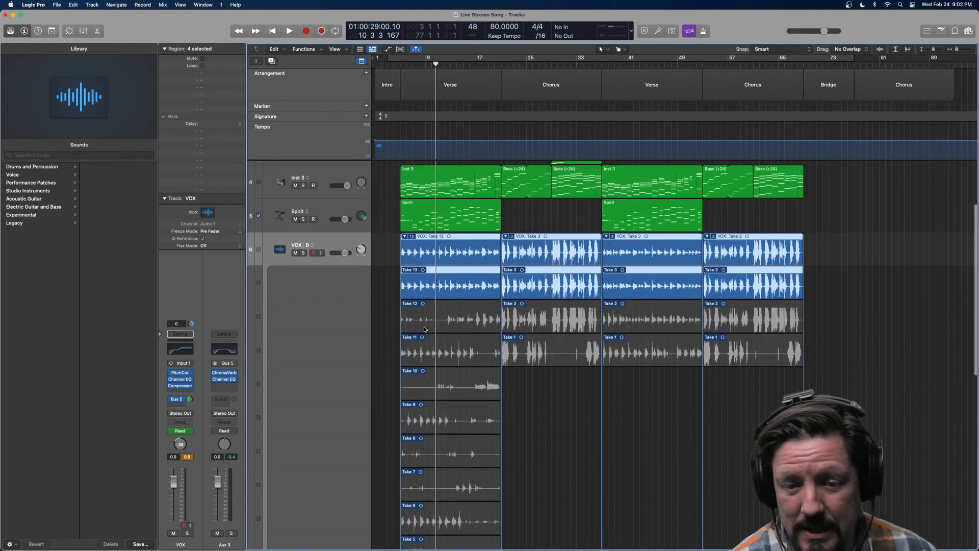
pyautogui.click(405, 334)
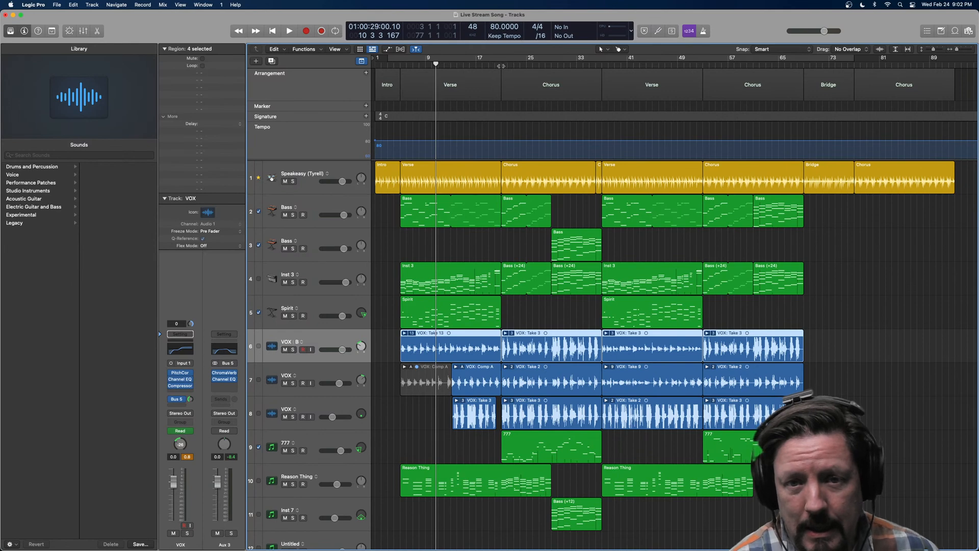
# Listen to the layered vocals from bar 13 of the verse and from the start of the chorus at bar 21
pyautogui.moveTo(501, 67); pyautogui.dragTo(450, 67)
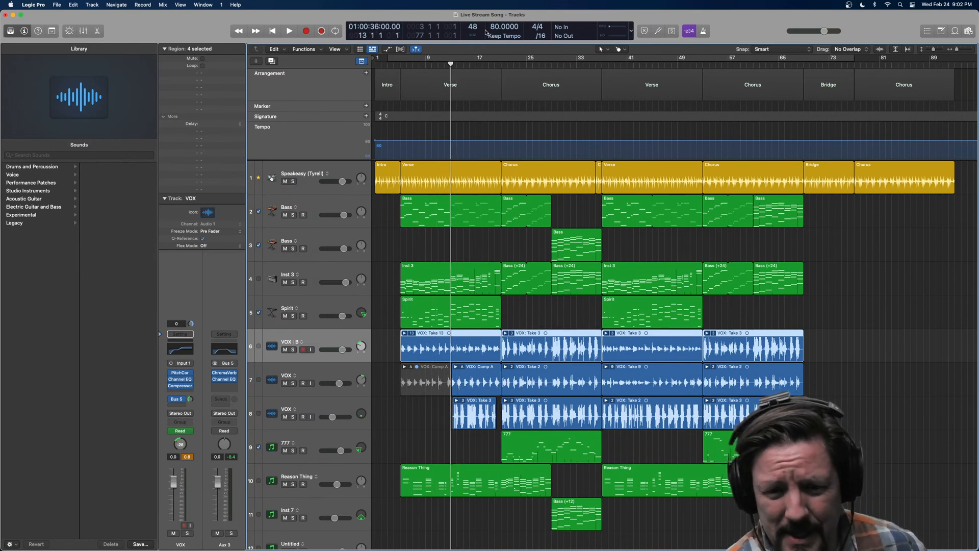
pyautogui.press('space')
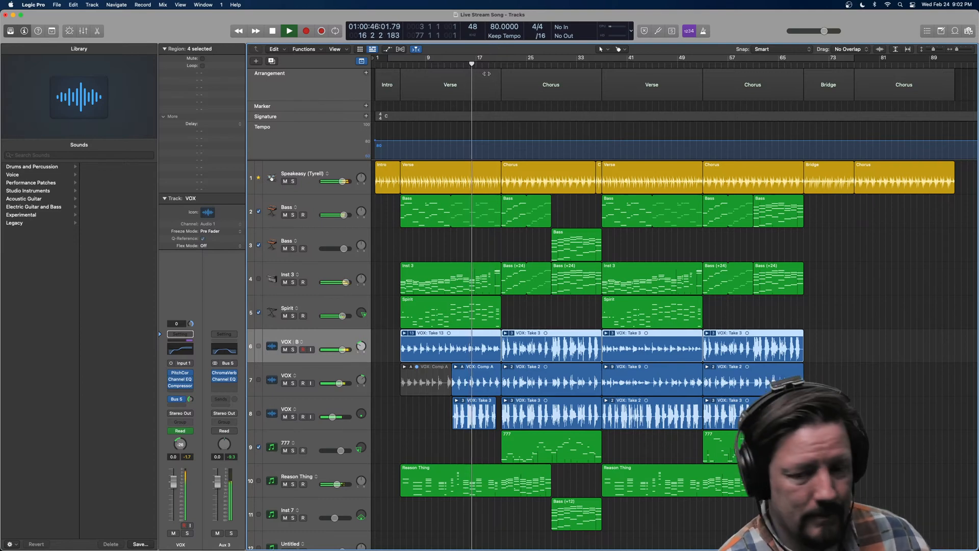
pyautogui.press('space')
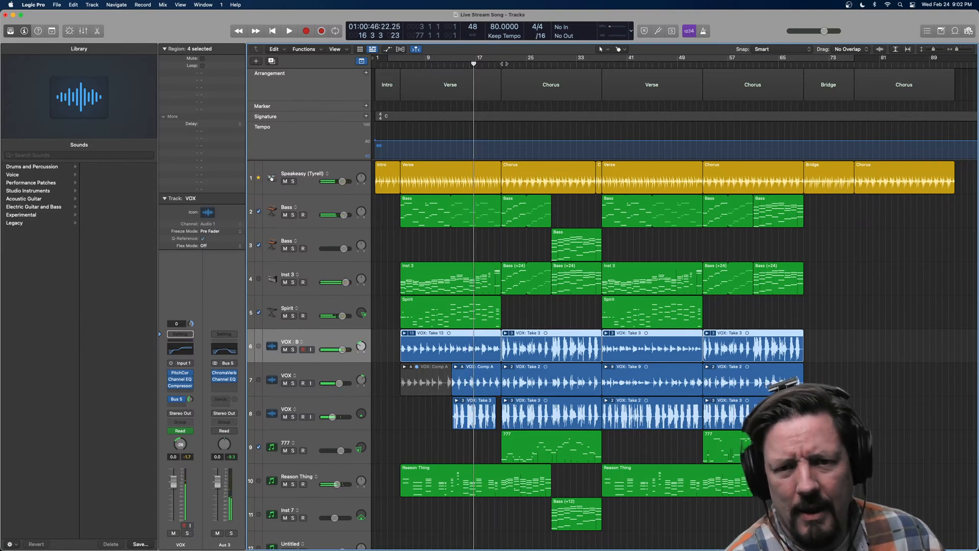
pyautogui.click(502, 63)
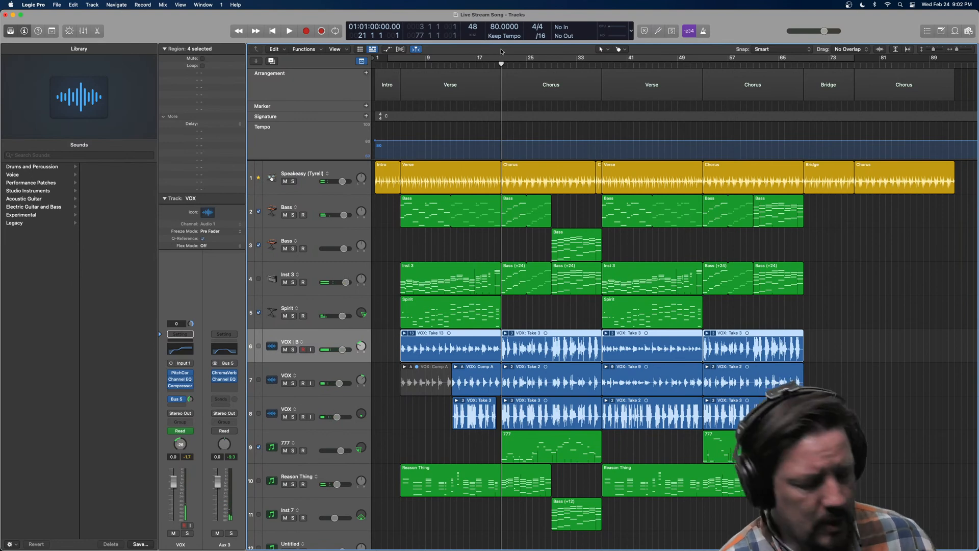
pyautogui.press('space')
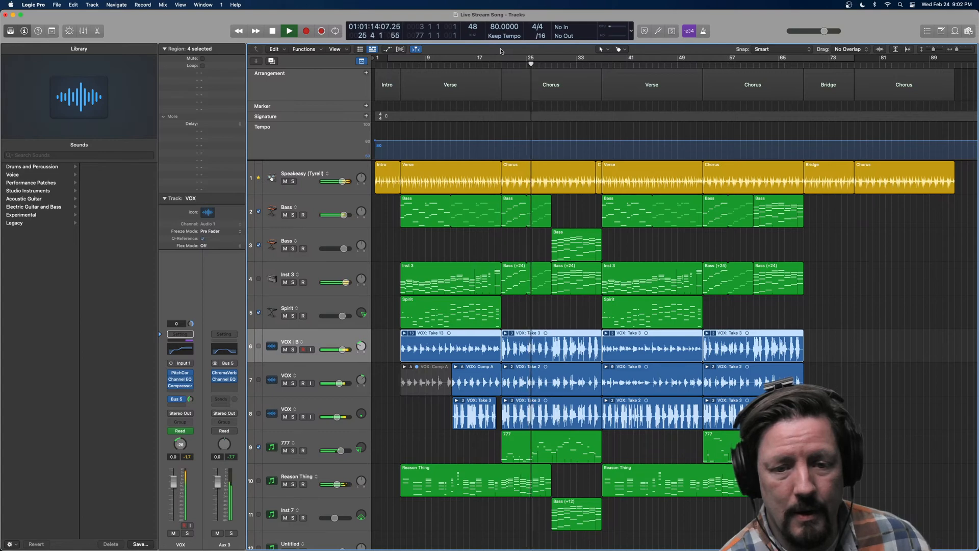
pyautogui.press('space')
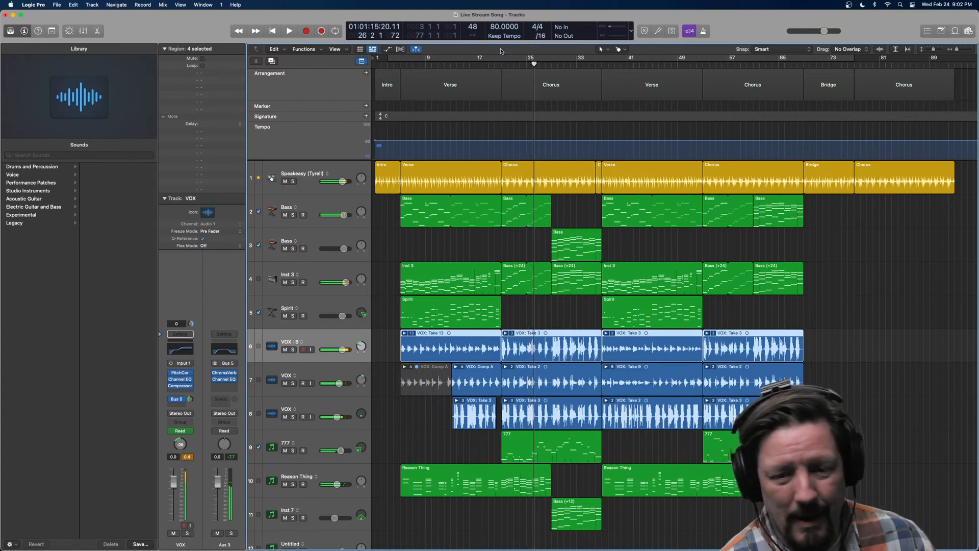
# Listen to the chorus from bar 29, stop, and move the playhead on to bar 37 and bar 53
pyautogui.click(544, 64)
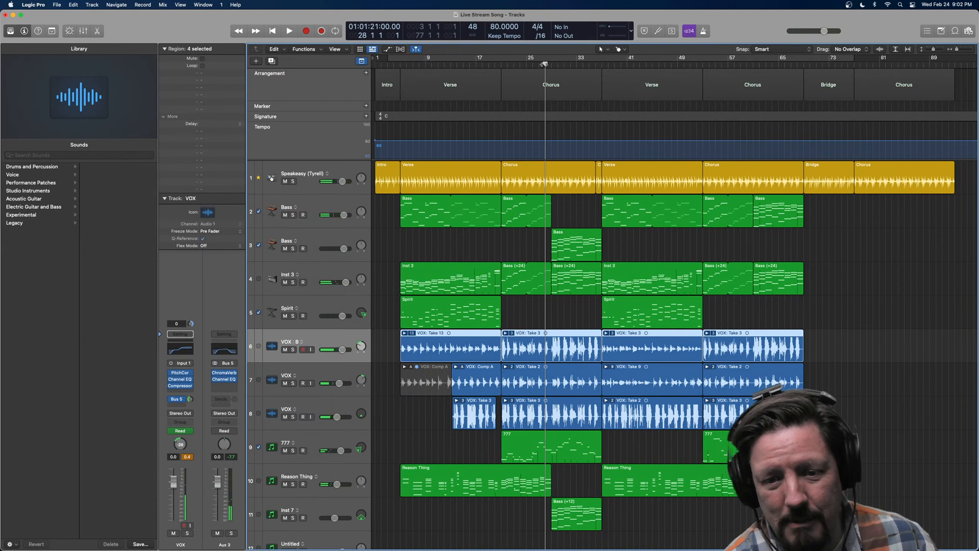
pyautogui.click(552, 64)
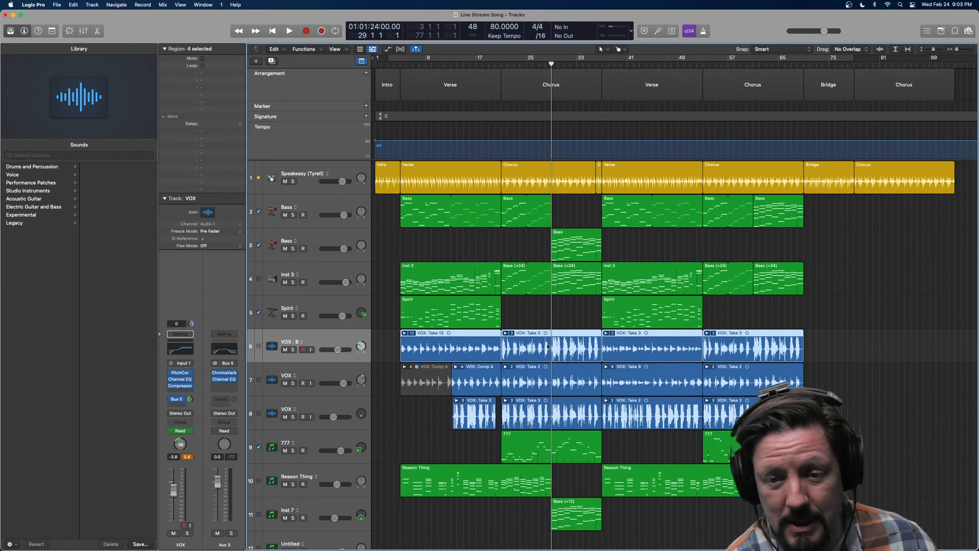
pyautogui.press('space')
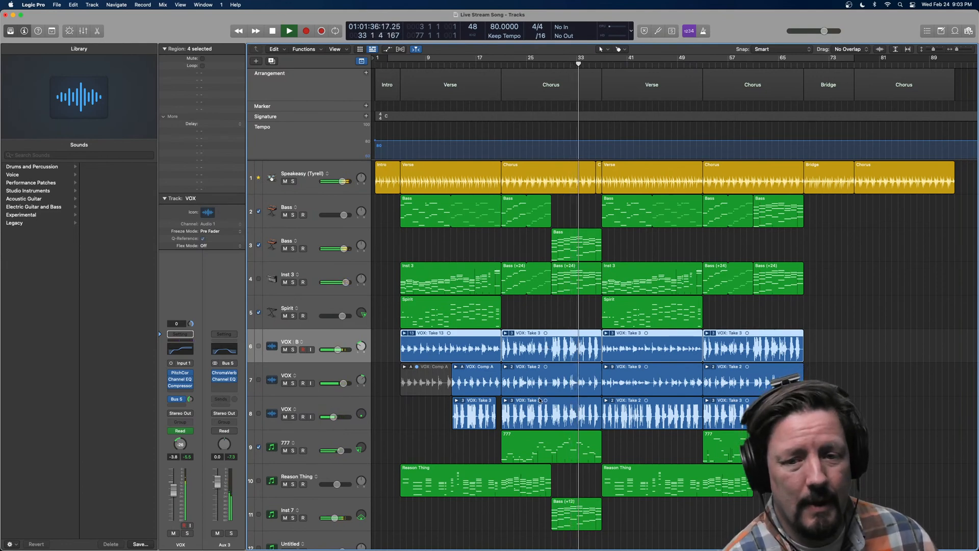
pyautogui.press('space')
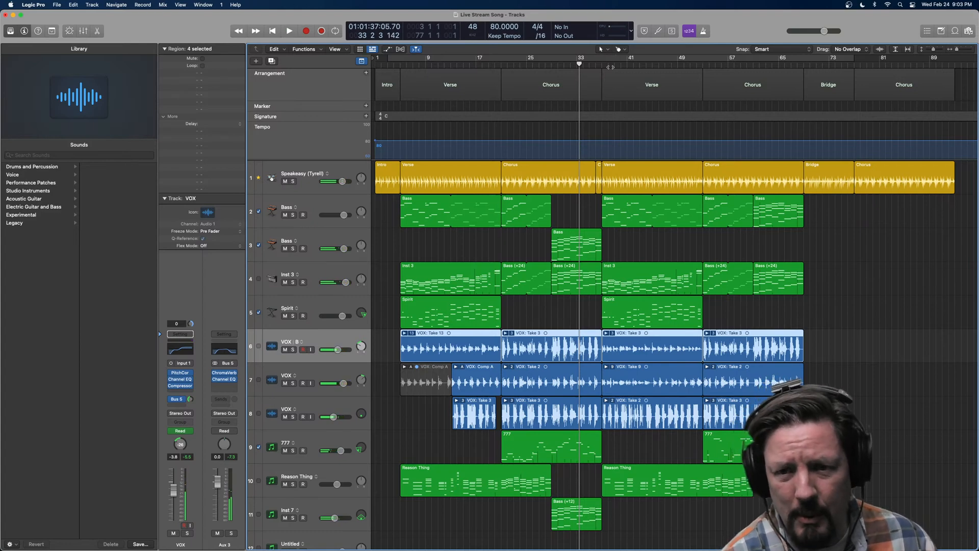
pyautogui.click(610, 65)
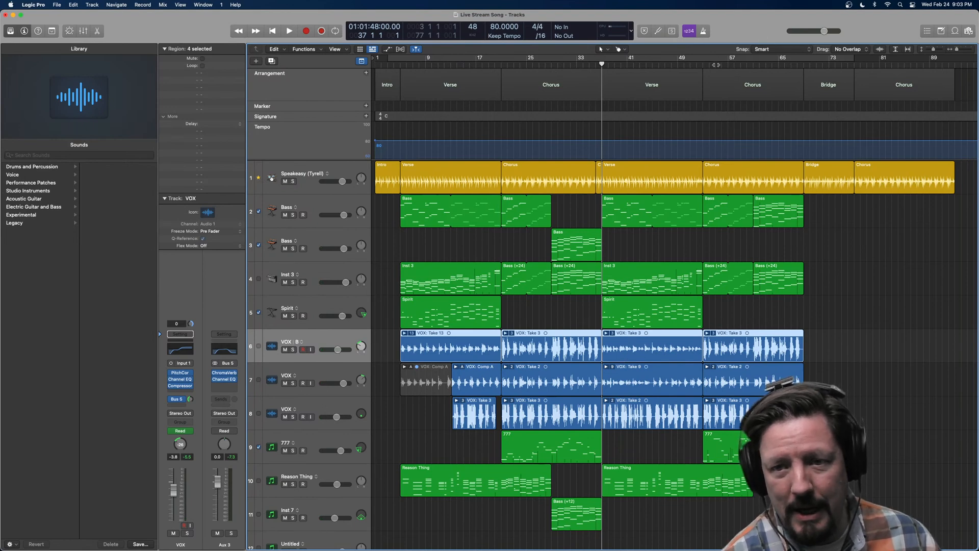
pyautogui.click(704, 65)
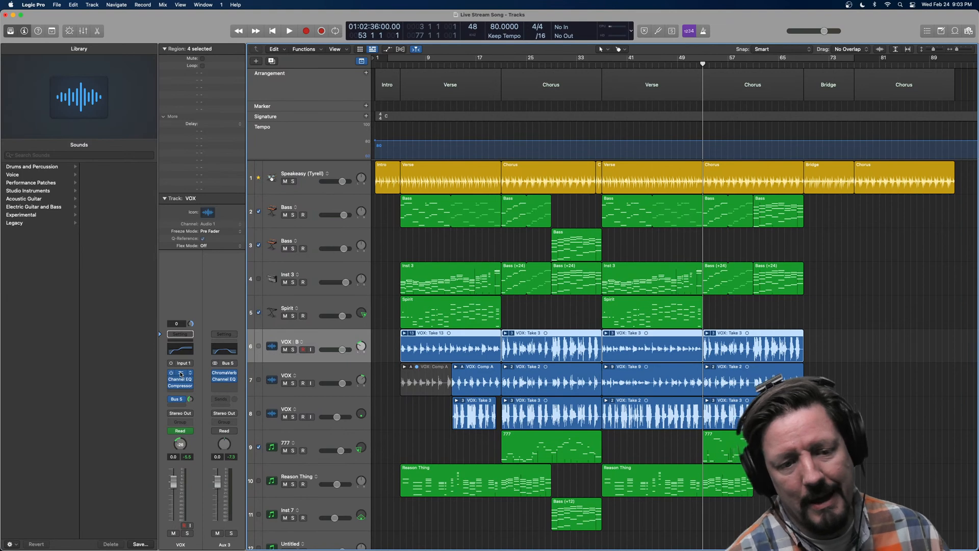
# Examine the Pitch Correction, Channel EQ and Compressor settings on vocal track 6, closing each plug-in after viewing
pyautogui.click(181, 373)
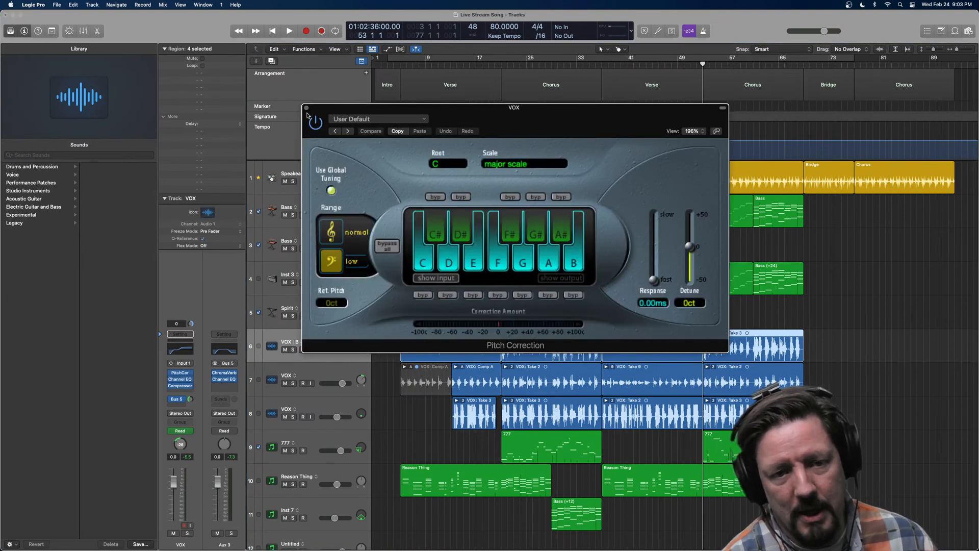
pyautogui.click(306, 108)
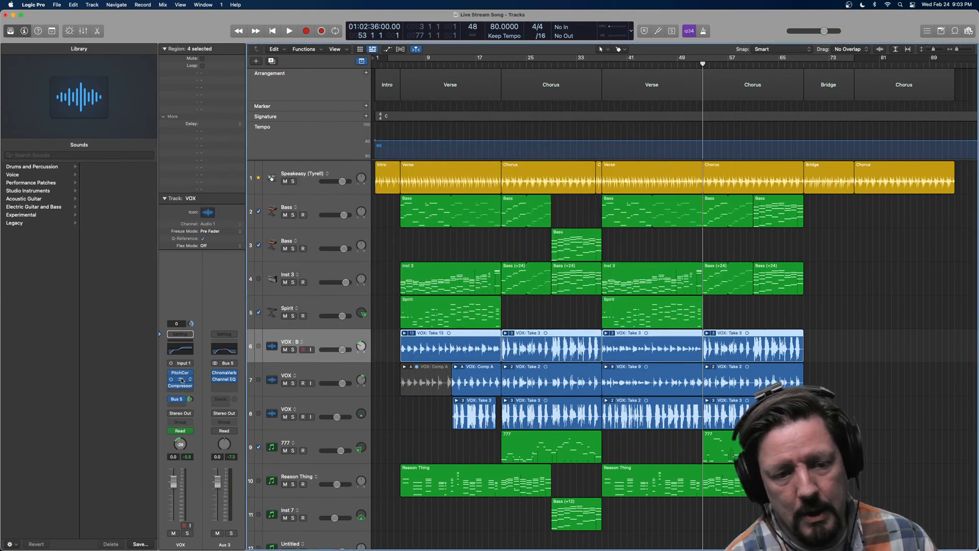
pyautogui.click(181, 379)
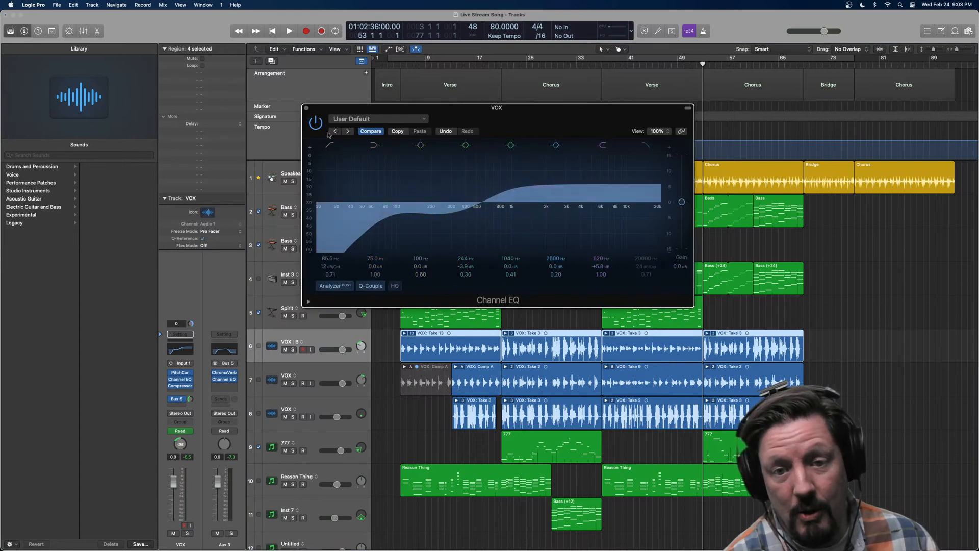
pyautogui.click(306, 108)
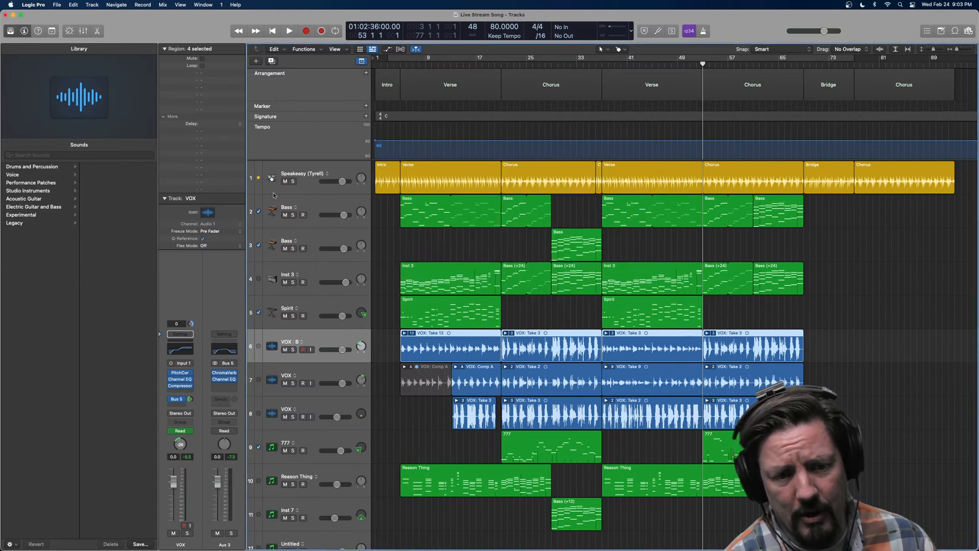
pyautogui.click(180, 386)
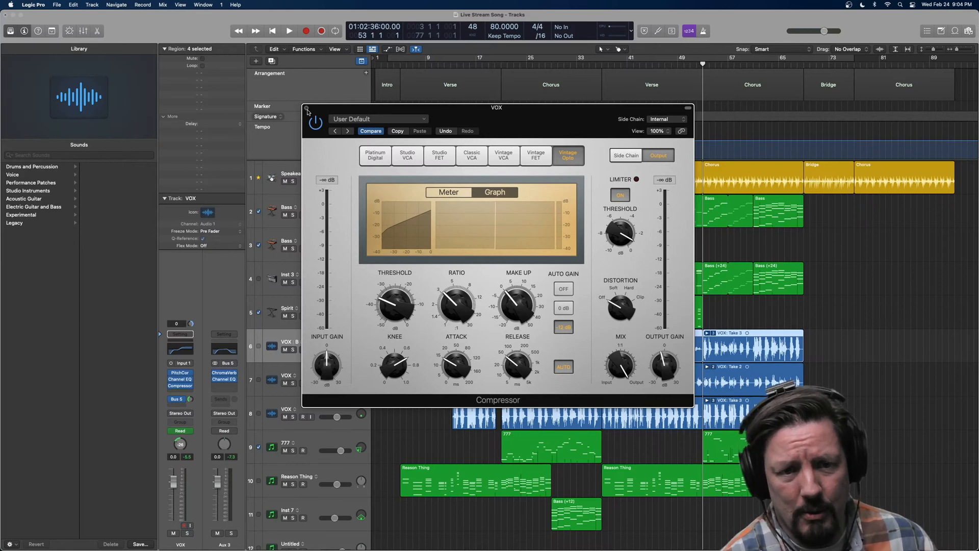
pyautogui.click(306, 108)
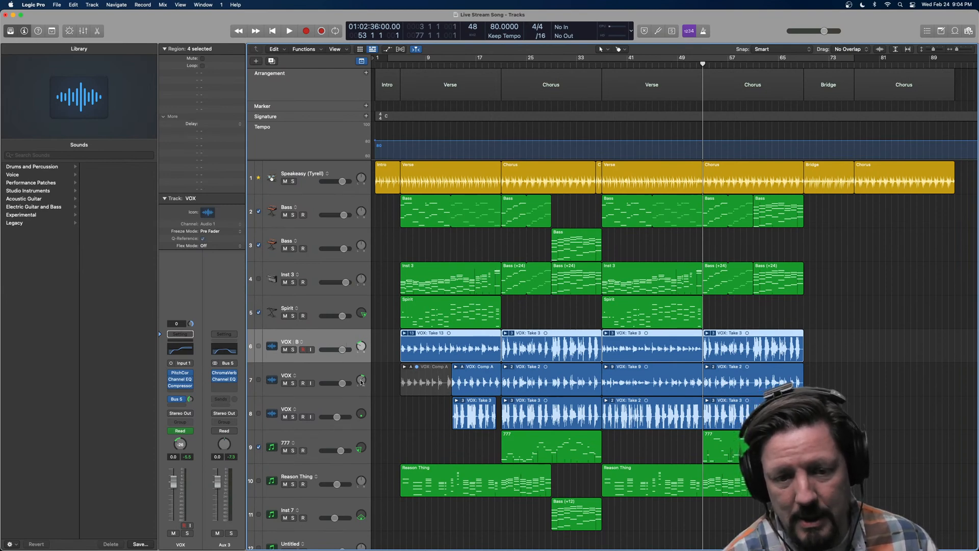
# Solo vocal track 8, play it briefly from bar 13, stop playback and release the solo
pyautogui.click(579, 408)
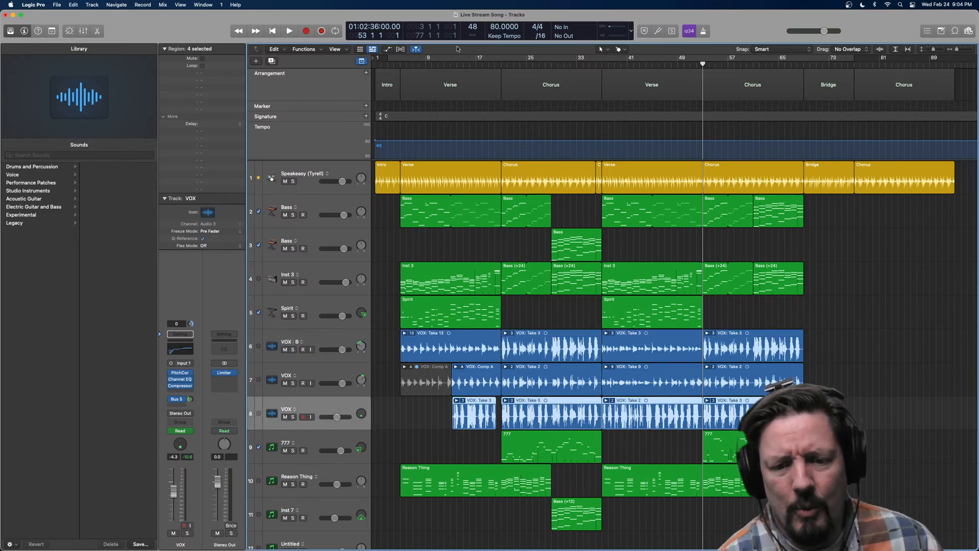
pyautogui.moveTo(446, 65); pyautogui.dragTo(451, 65)
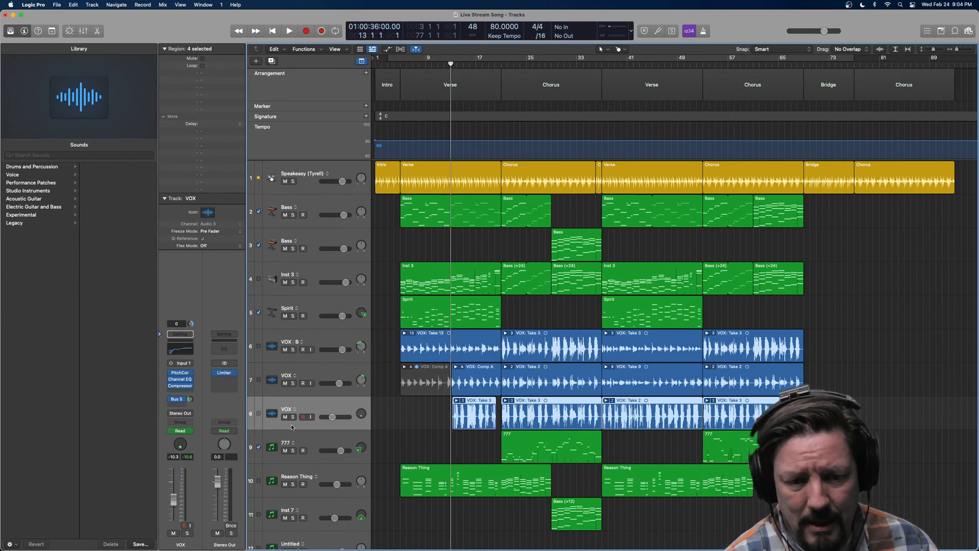
pyautogui.click(293, 417)
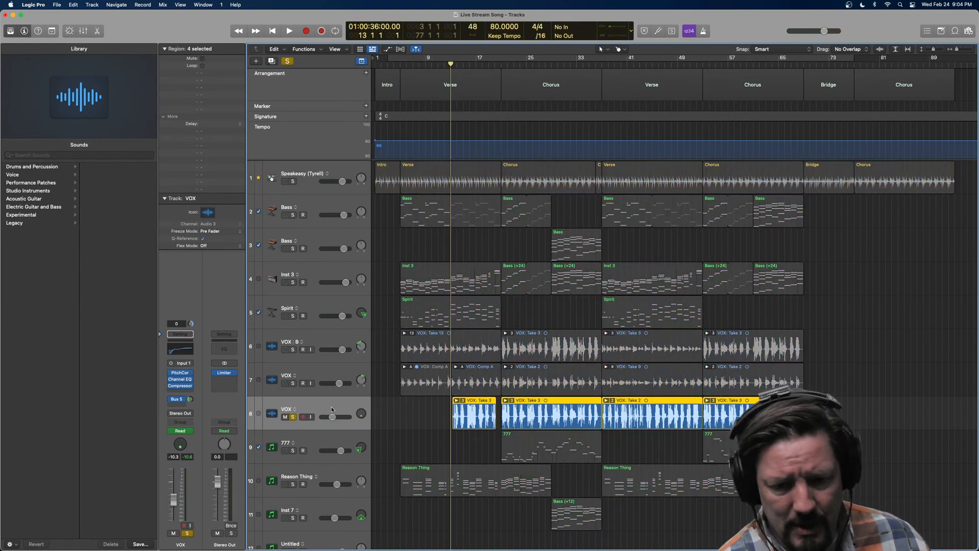
pyautogui.press('space')
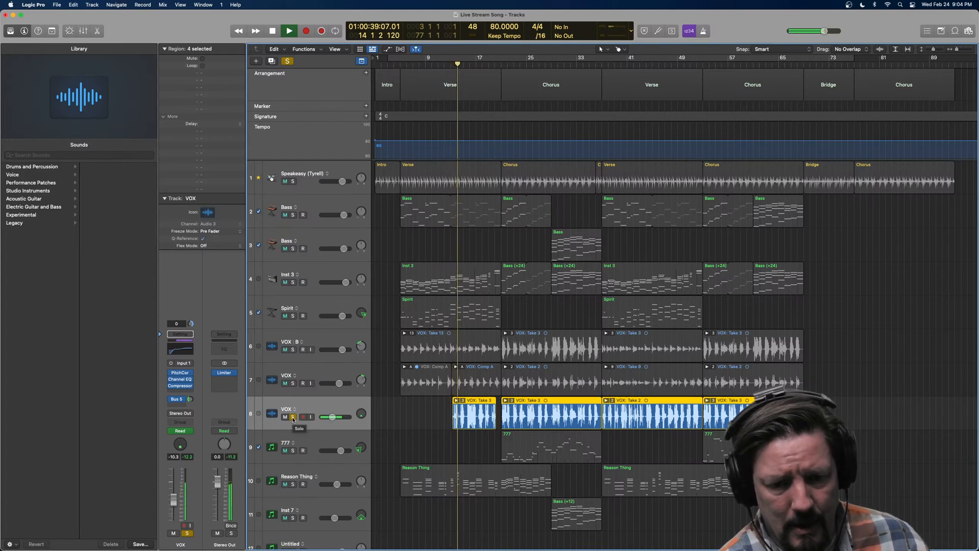
pyautogui.press('space')
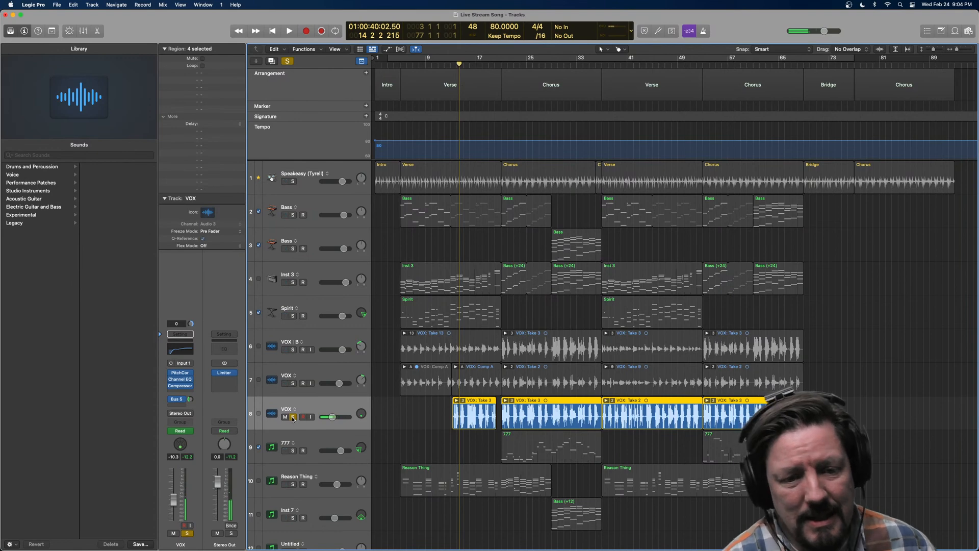
pyautogui.click(293, 416)
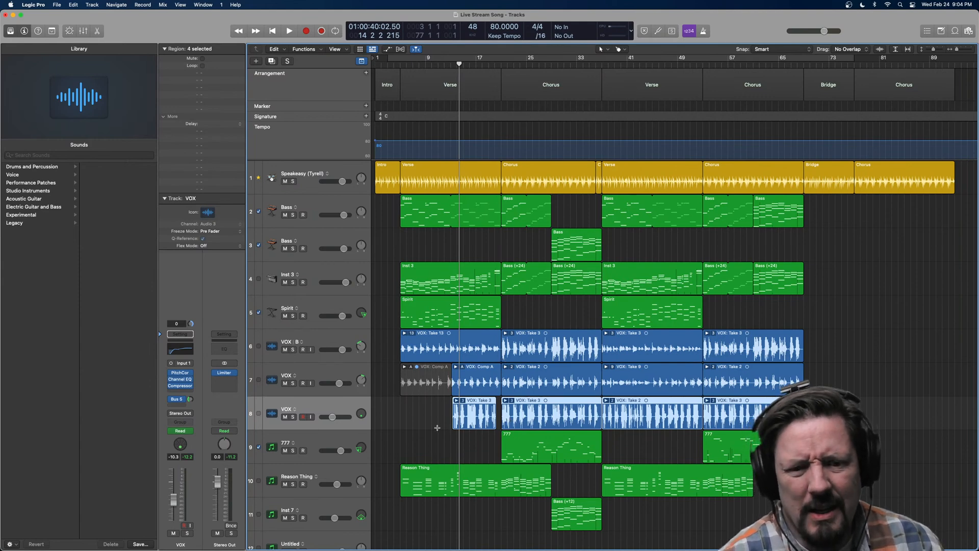
# Place vocal track 8 behind the listener in its Binaural Pan, at +180° and about 0.85 m distance, and close the panner
pyautogui.doubleClick(362, 414)
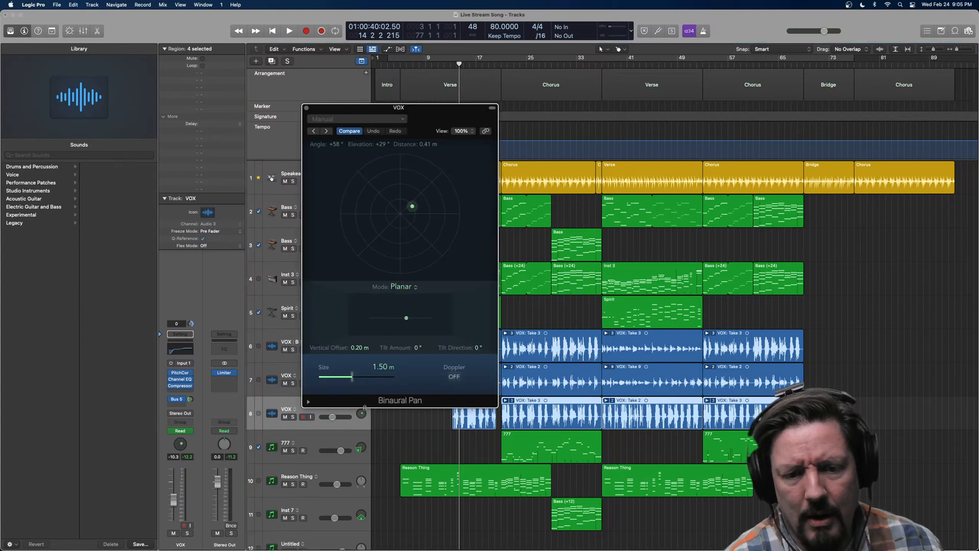
pyautogui.moveTo(412, 206); pyautogui.dragTo(402, 246)
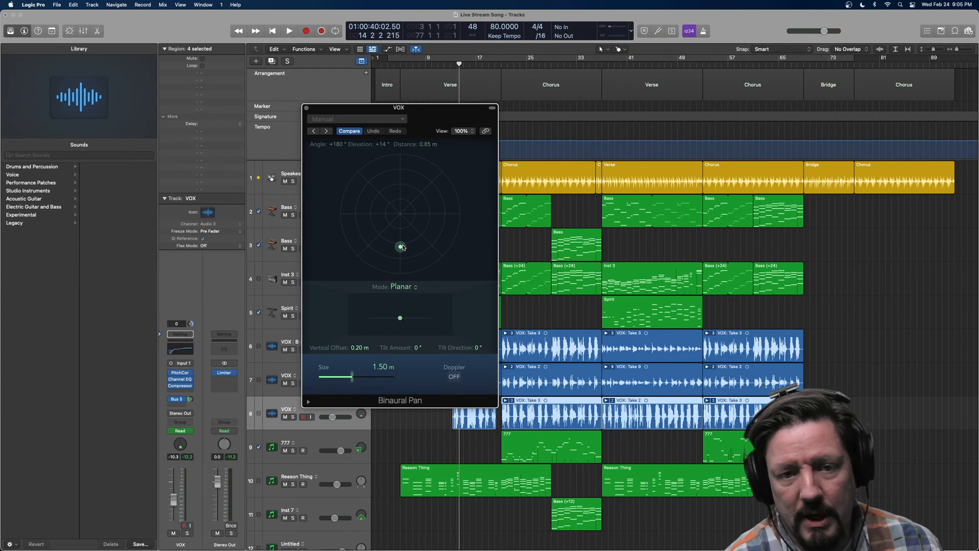
pyautogui.click(306, 108)
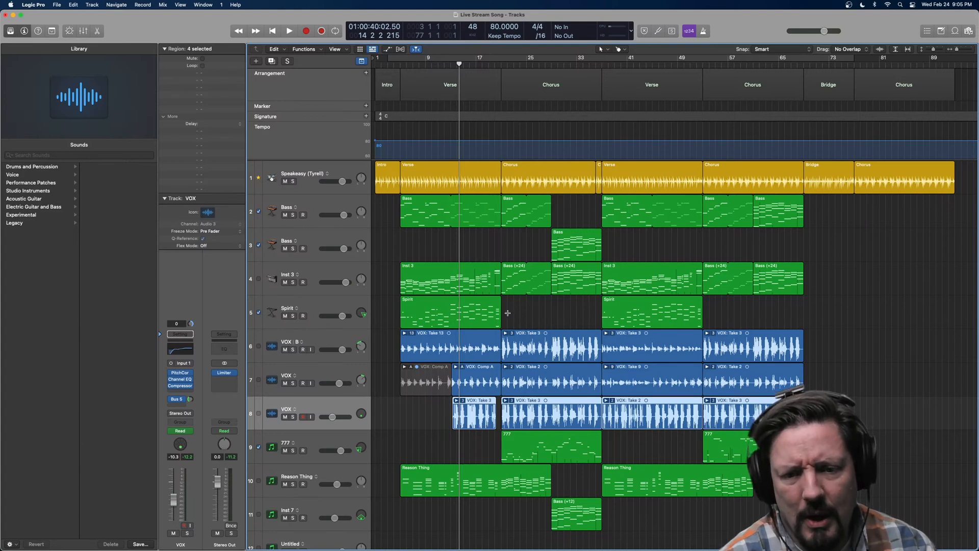
# Copy the second chorus's bass, Inst 3, vocal and 777 regions to the last chorus at bar 77, including their automation data
pyautogui.click(810, 111)
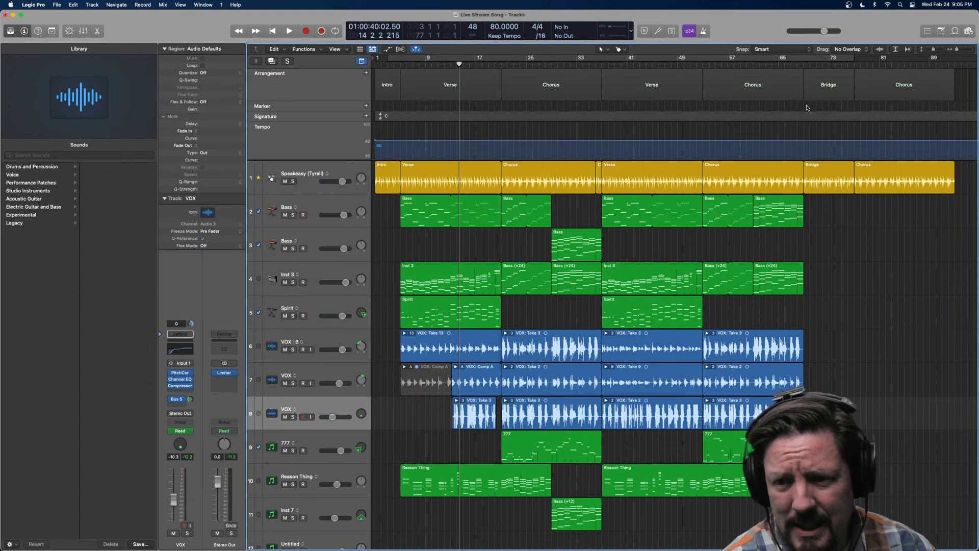
pyautogui.click(809, 65)
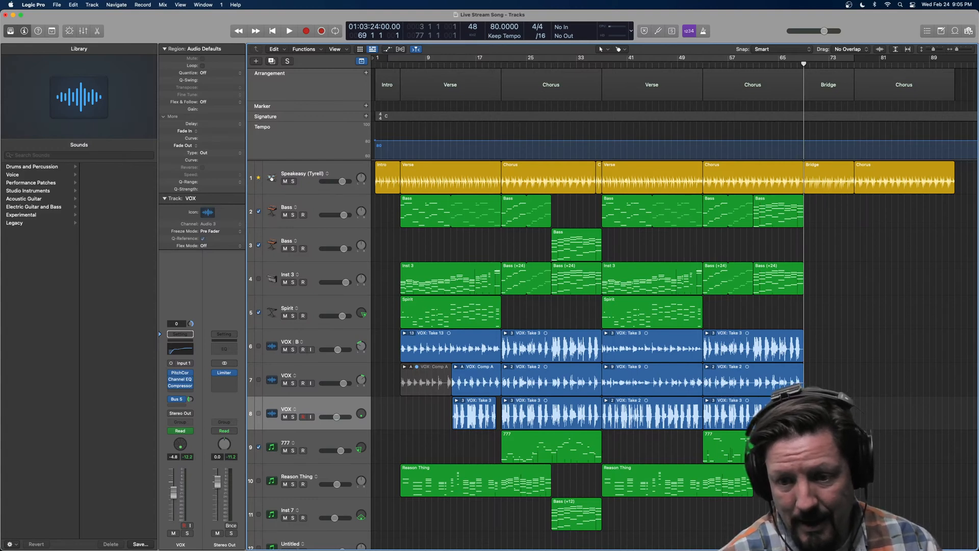
pyautogui.moveTo(847, 454); pyautogui.dragTo(709, 212)
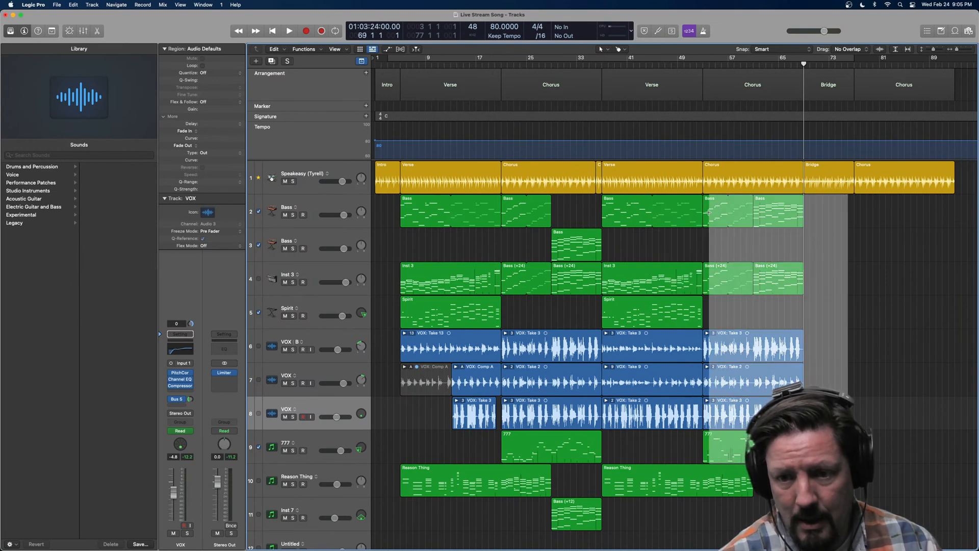
pyautogui.click(711, 211)
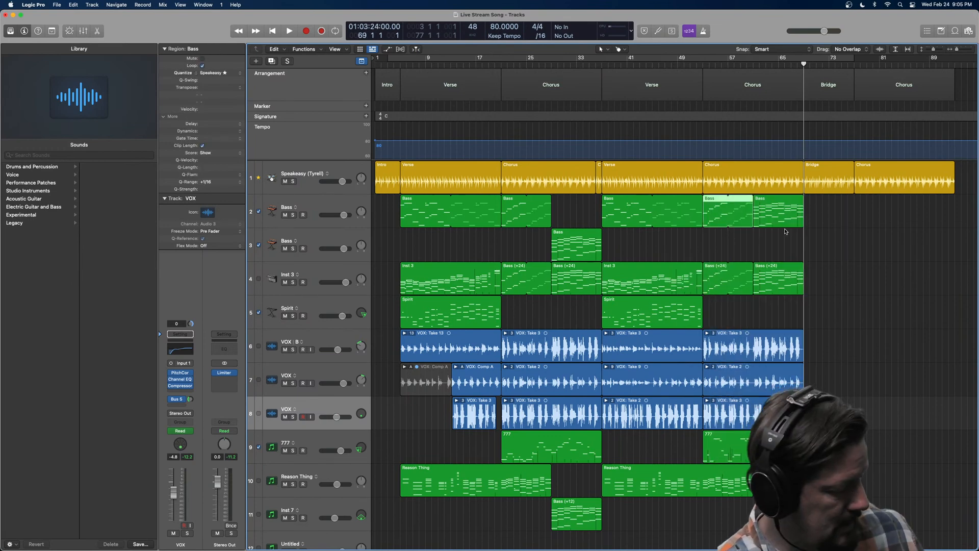
pyautogui.moveTo(822, 200); pyautogui.dragTo(872, 447)
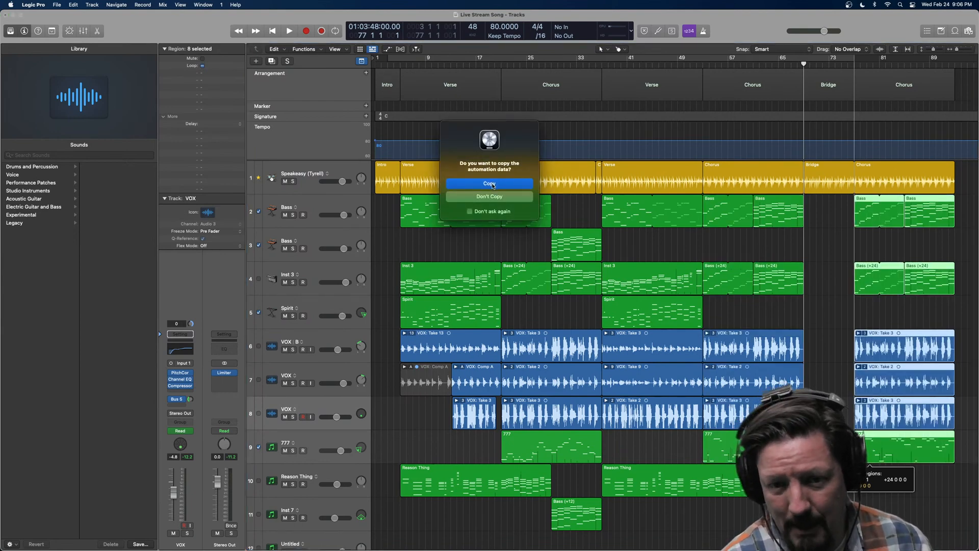
pyautogui.click(492, 185)
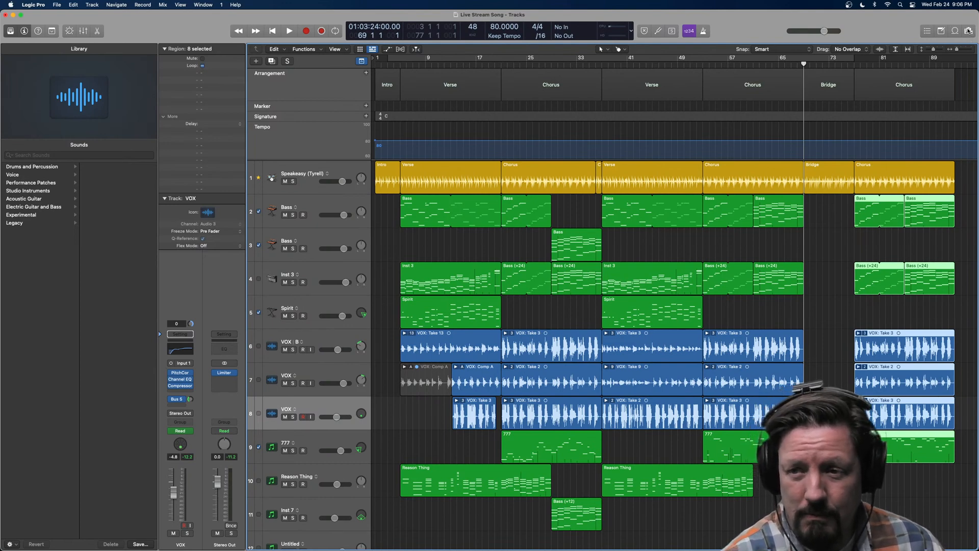
# Look over the song lyrics in the project Note Pad and close it again
pyautogui.click(941, 32)
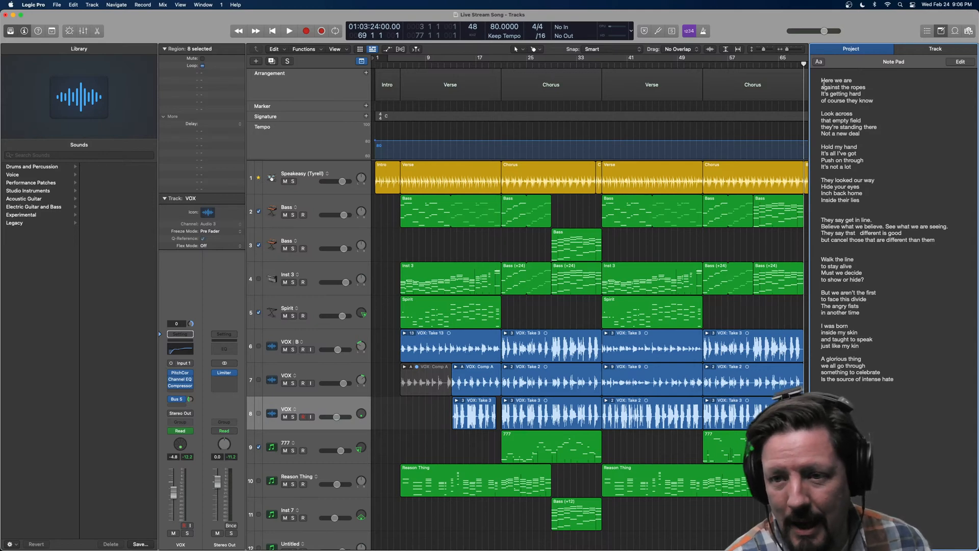
pyautogui.click(941, 32)
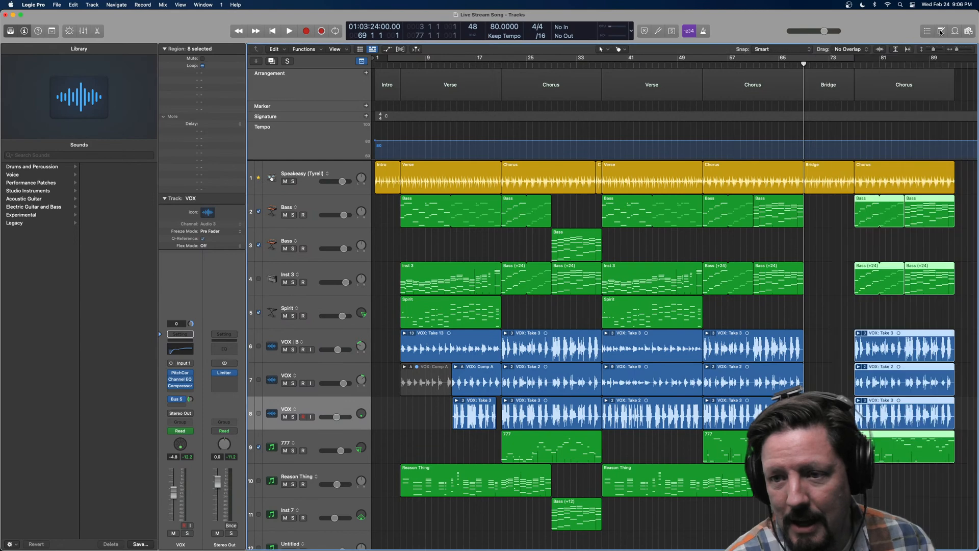
pyautogui.click(941, 31)
pyautogui.click(941, 31)
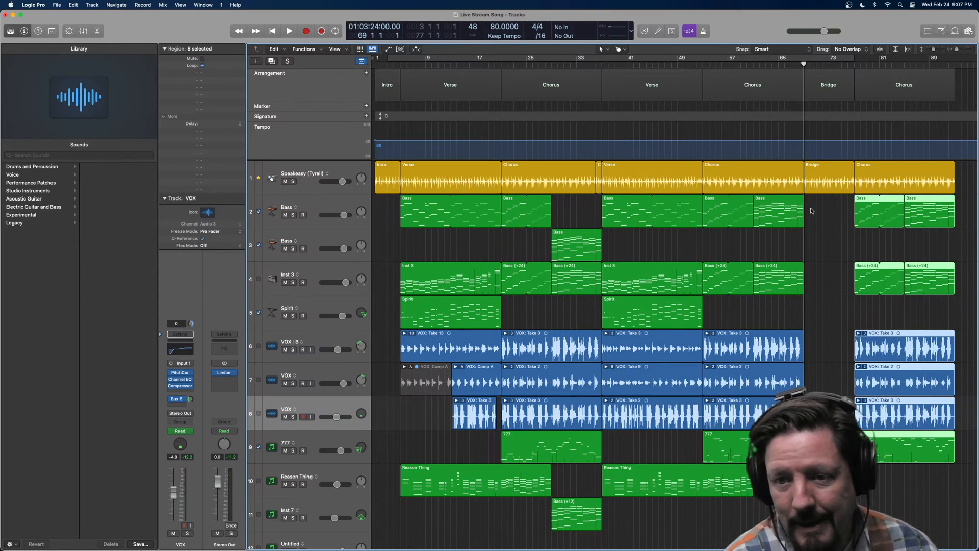
# Examine the volume automation on the three vocal tracks, including the copied chorus, and hide the automation again
pyautogui.press('a')
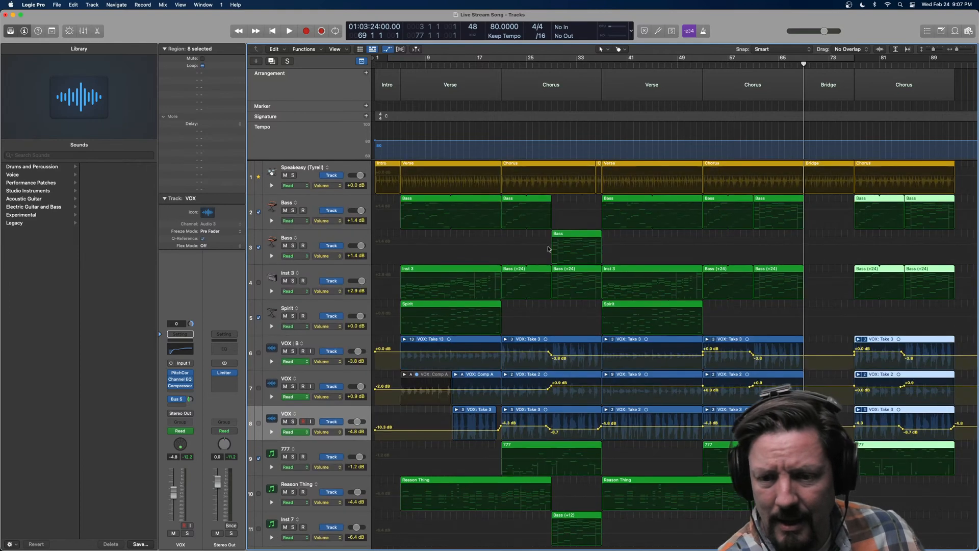
pyautogui.scroll(-2, 611, 255)
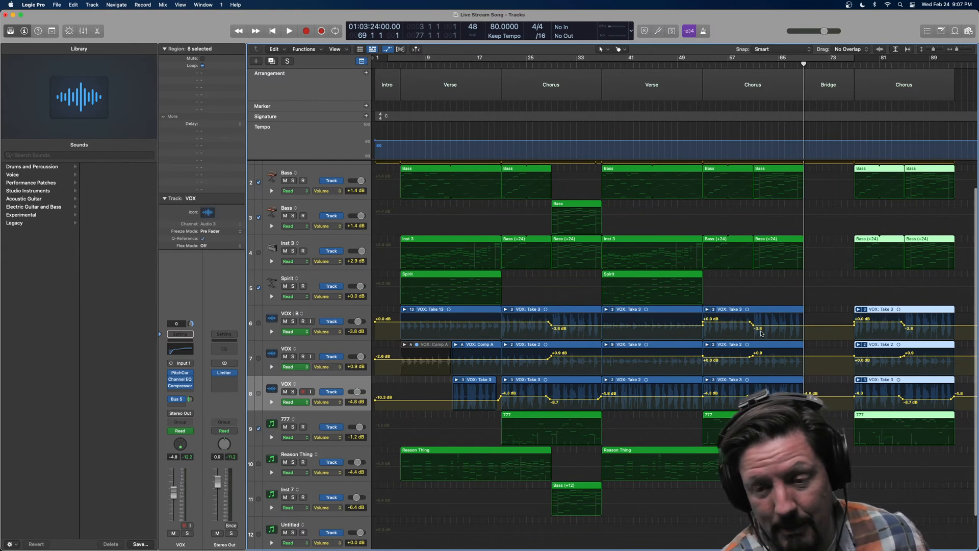
pyautogui.press('a')
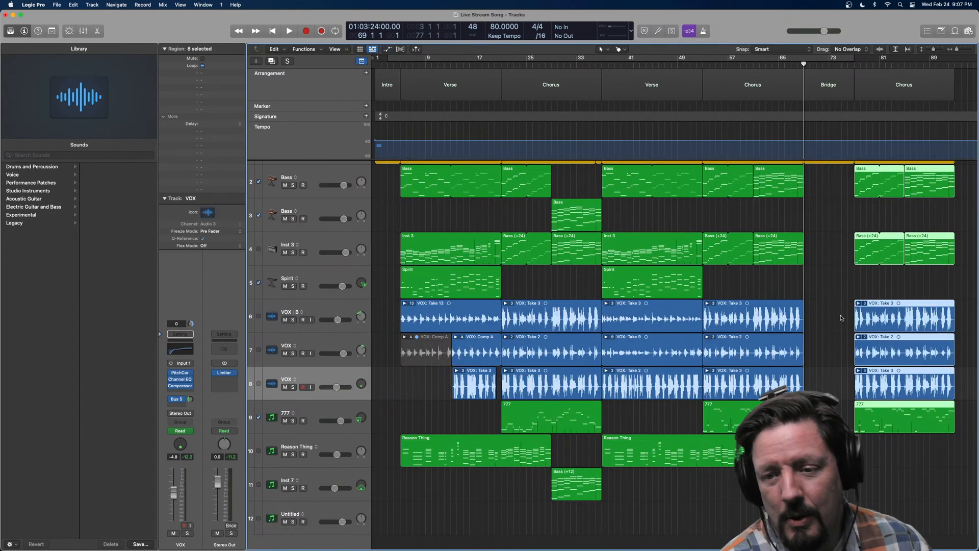
pyautogui.scroll(-2, 821, 316)
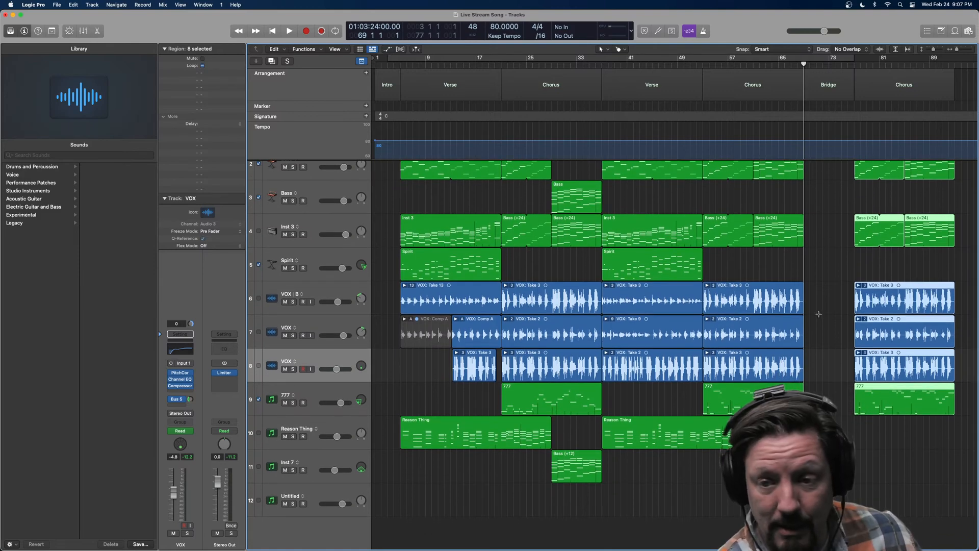
pyautogui.press('a')
pyautogui.press('a')
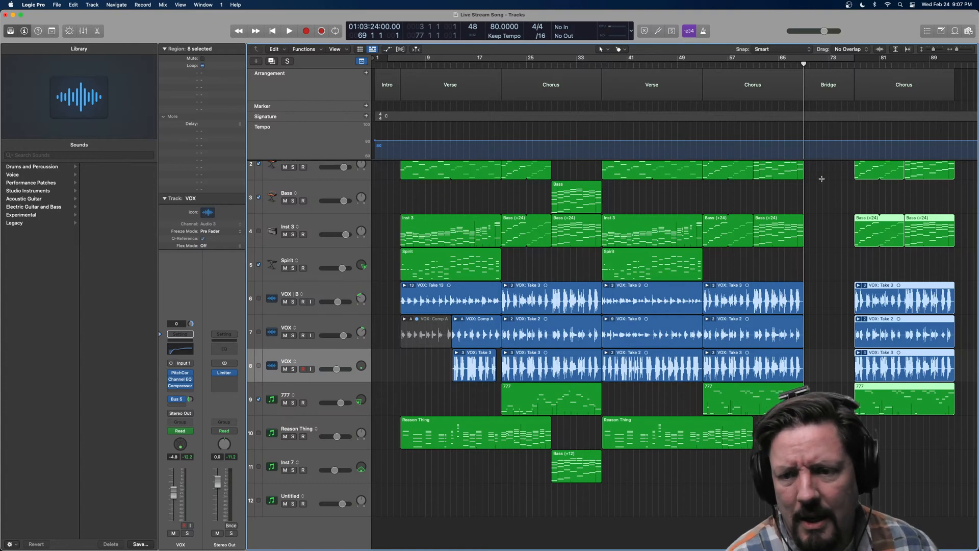
# Mute the three vocal tracks and play the song from bar 61 into the start of the bridge
pyautogui.scroll(3, 807, 193)
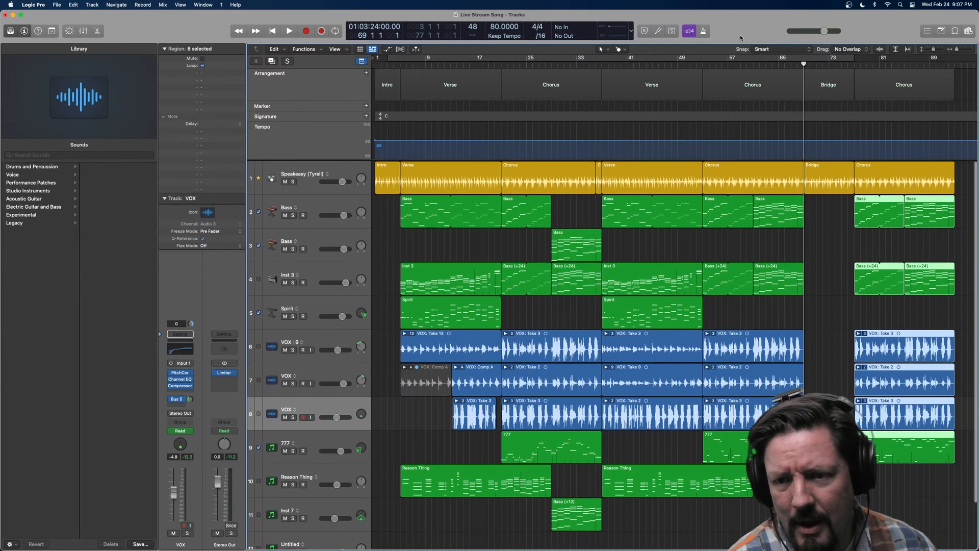
pyautogui.click(755, 64)
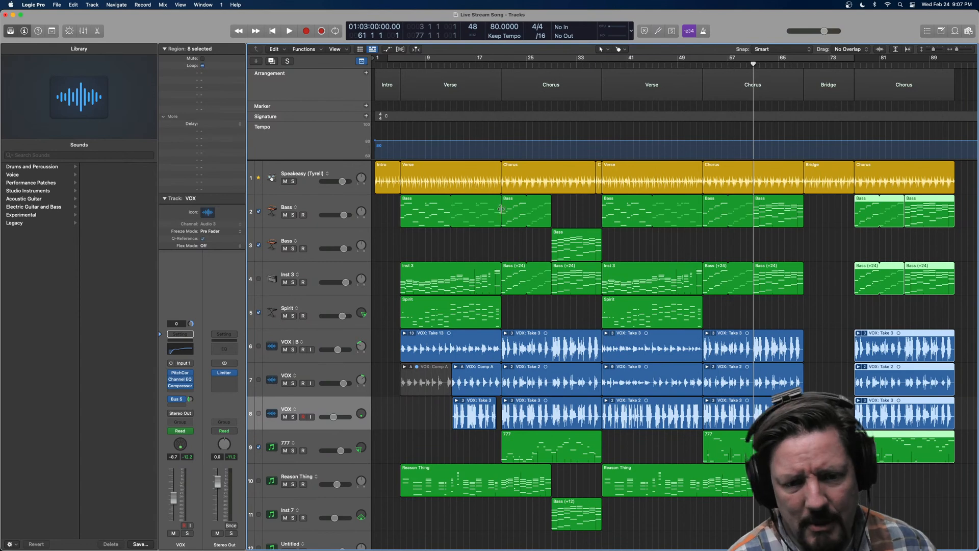
pyautogui.moveTo(285, 350); pyautogui.dragTo(286, 424)
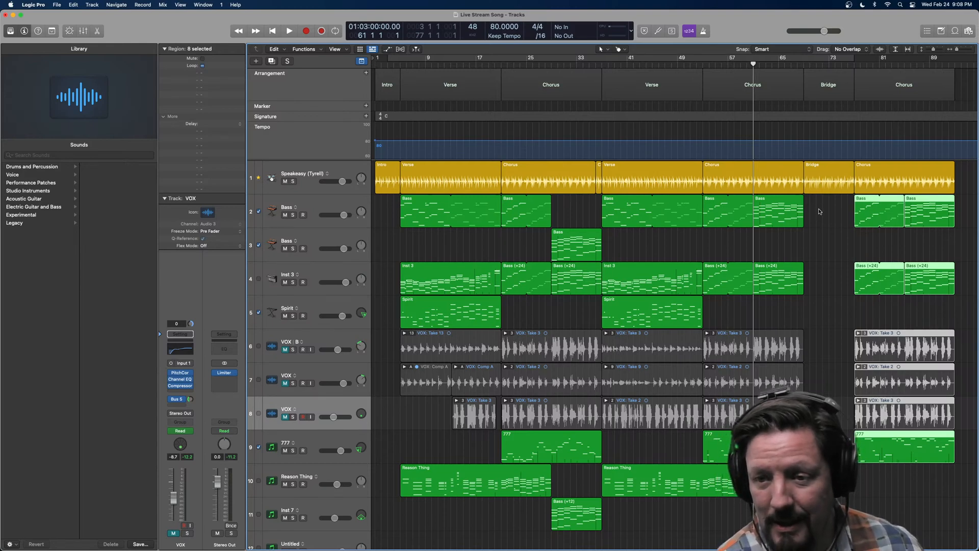
pyautogui.press('space')
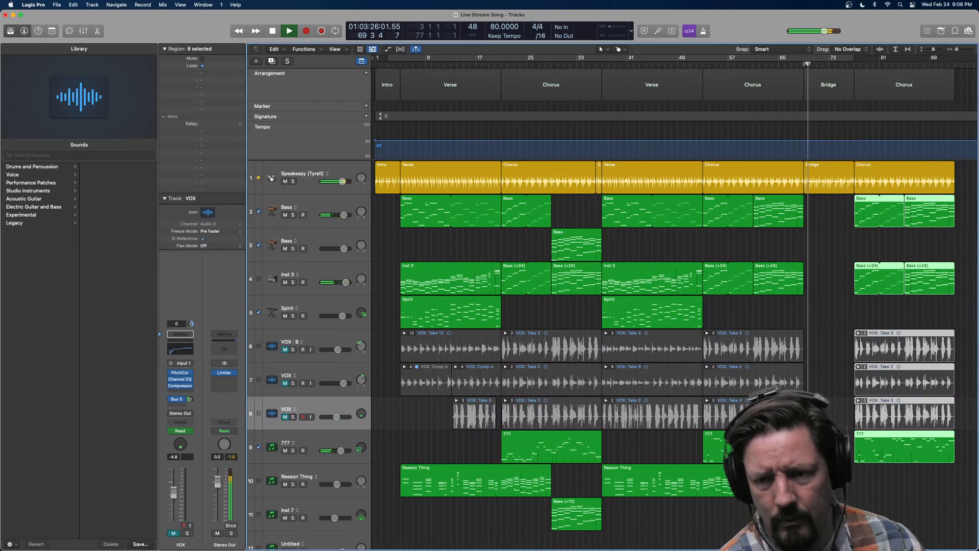
pyautogui.press('space')
# Open the Bridge drummer region for editing and replace its cymbals with toms
pyautogui.click(819, 166)
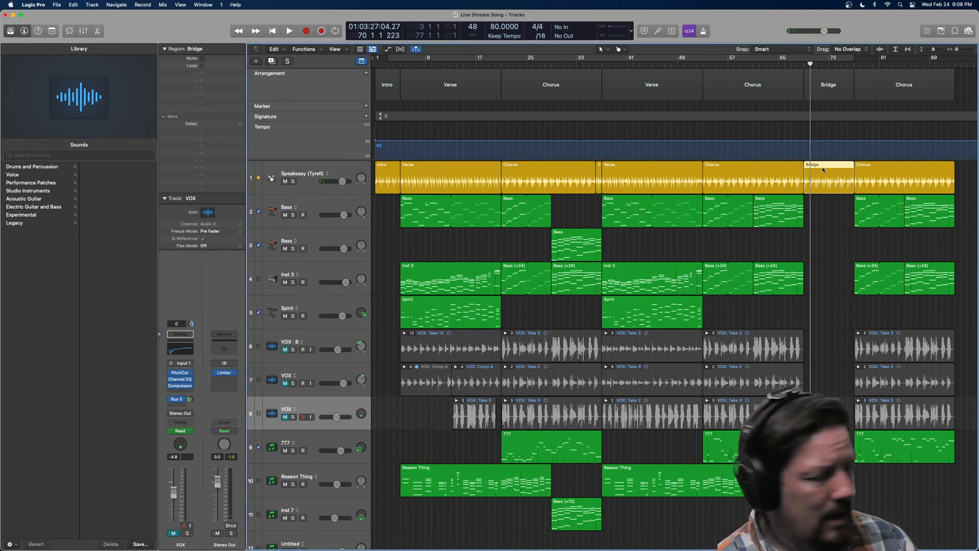
pyautogui.doubleClick(823, 169)
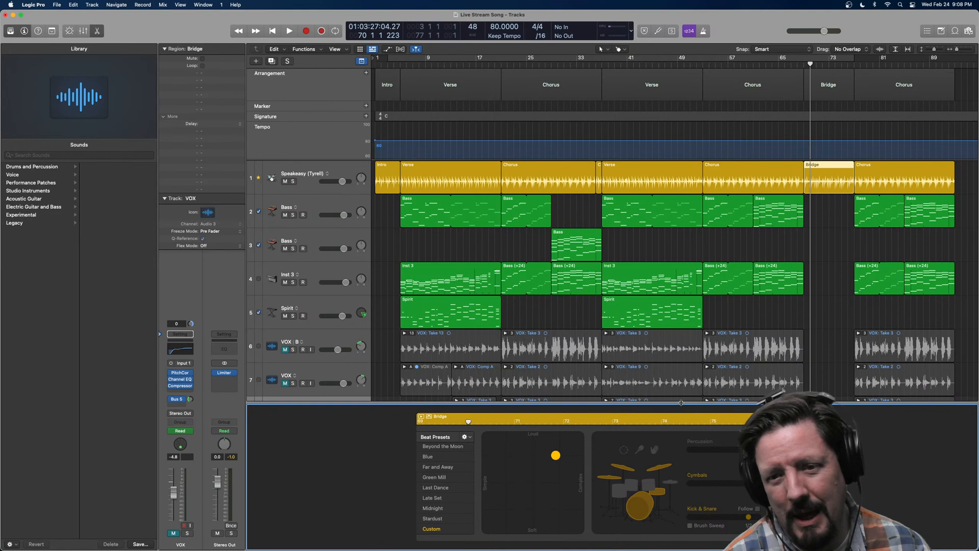
pyautogui.click(625, 468)
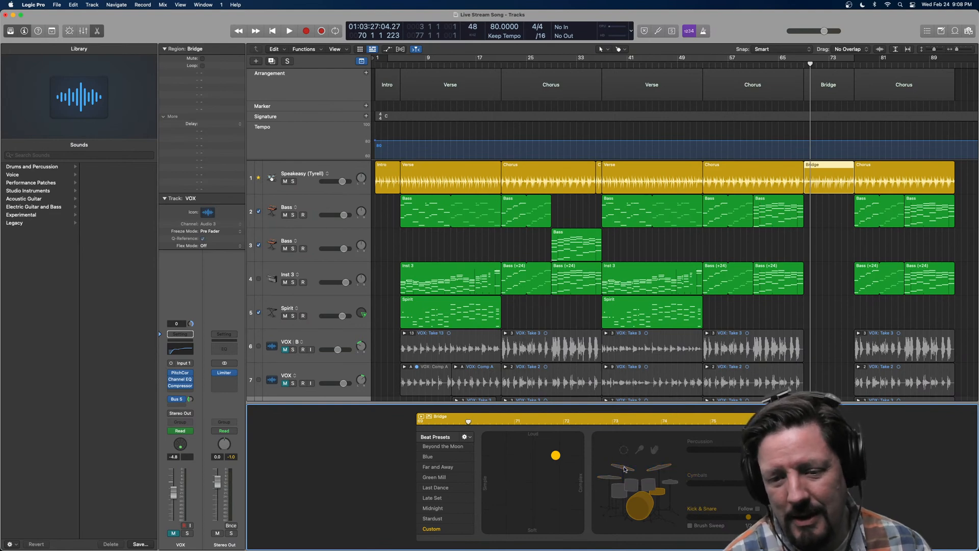
pyautogui.click(647, 486)
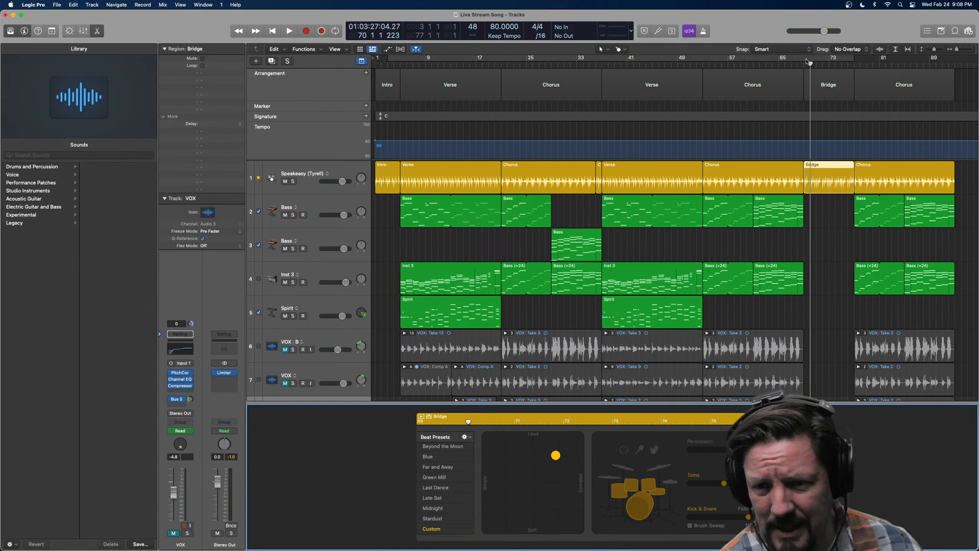
# Loop the bridge from bar 69 to 77 and turn on Brush Sweep for the kick and snare during playback
pyautogui.moveTo(806, 62); pyautogui.dragTo(856, 66)
pyautogui.press('space')
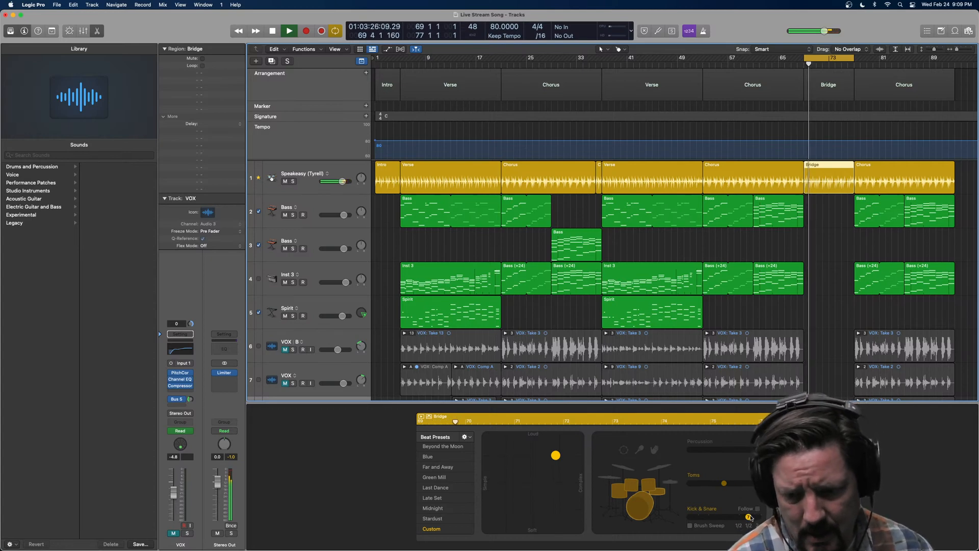
pyautogui.click(690, 526)
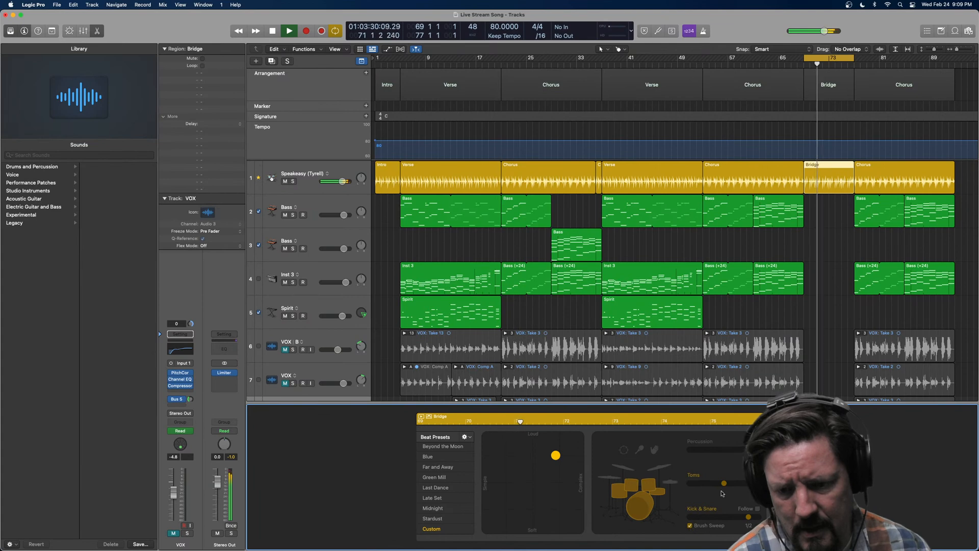
# Switch the bridge drums from toms to hand claps, try several percussion patterns, set the lowest one and replay the loop
pyautogui.click(661, 488)
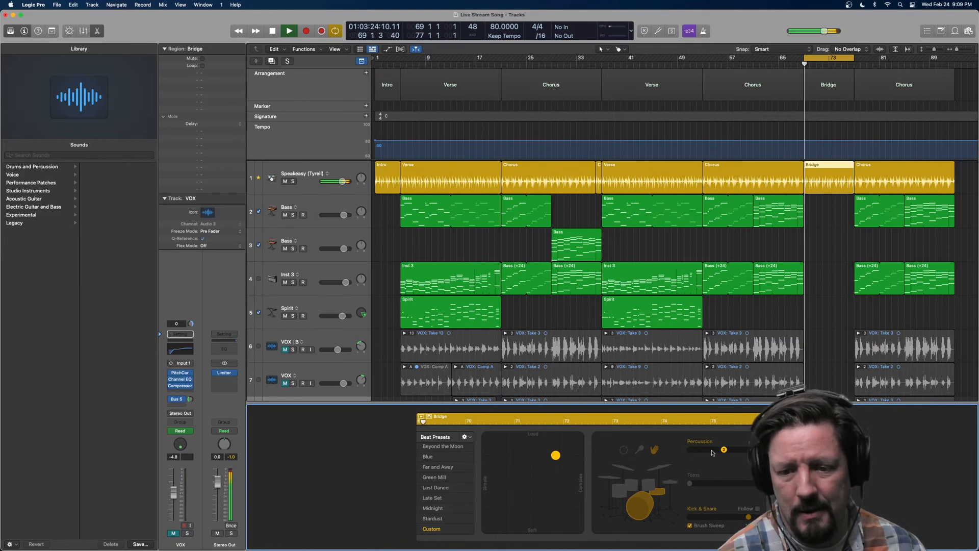
pyautogui.moveTo(690, 452); pyautogui.dragTo(719, 452)
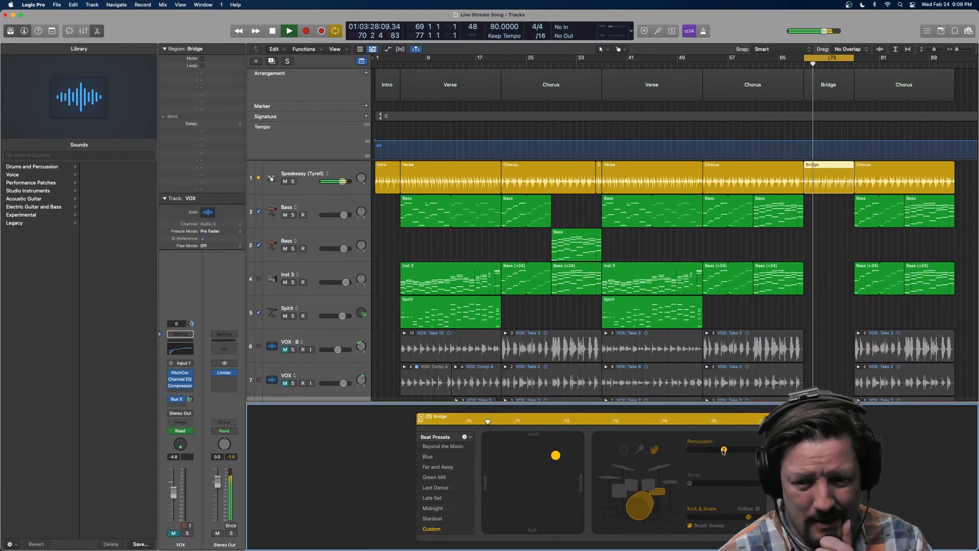
pyautogui.moveTo(724, 451); pyautogui.dragTo(758, 449)
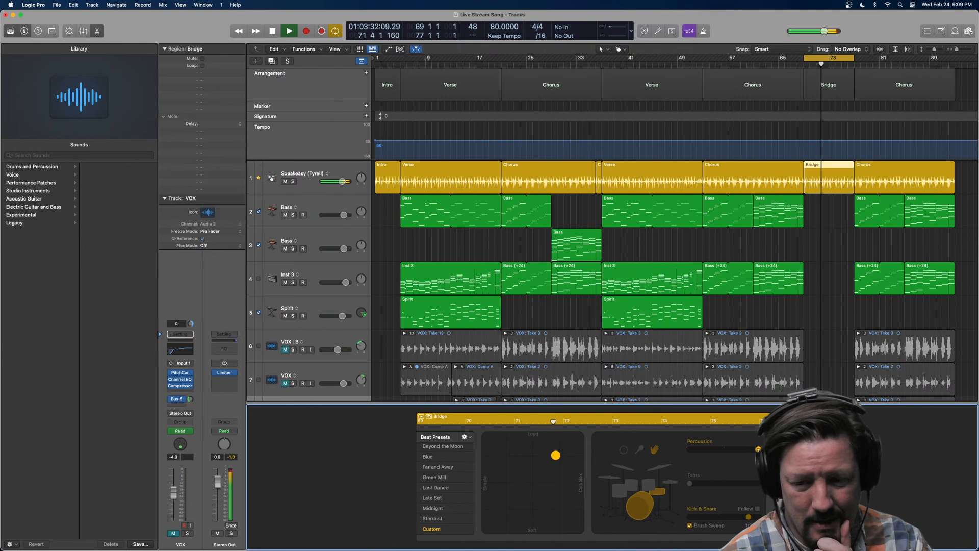
pyautogui.moveTo(757, 449); pyautogui.dragTo(686, 449)
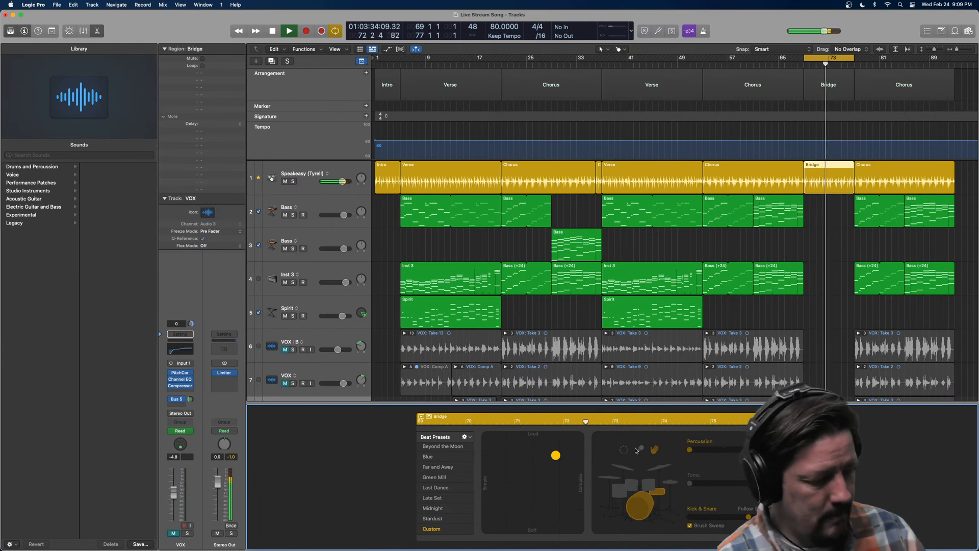
pyautogui.press('space')
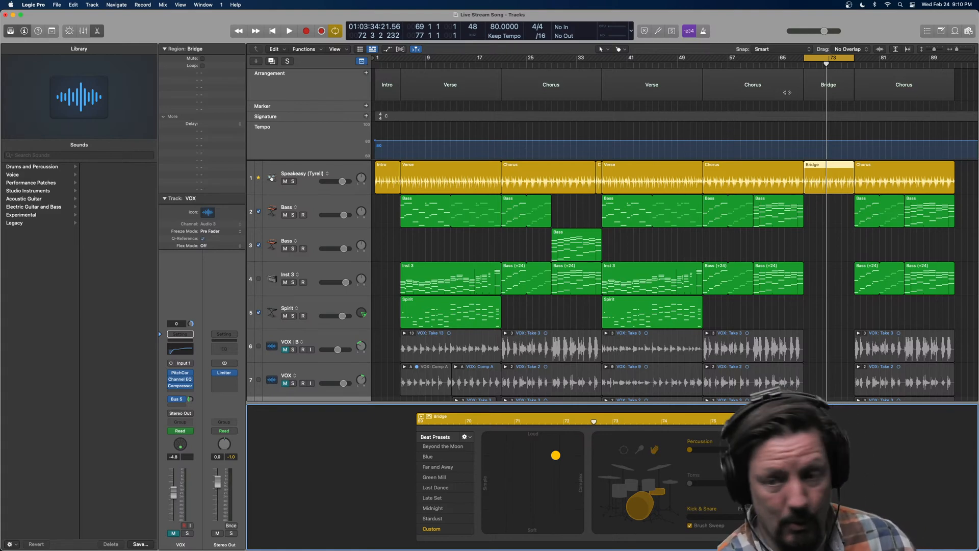
pyautogui.press('space')
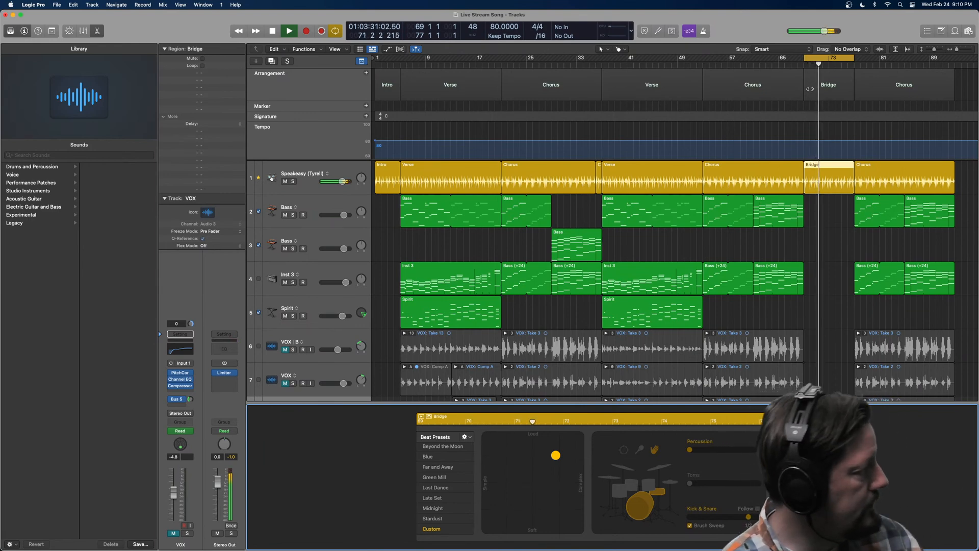
pyautogui.press('space')
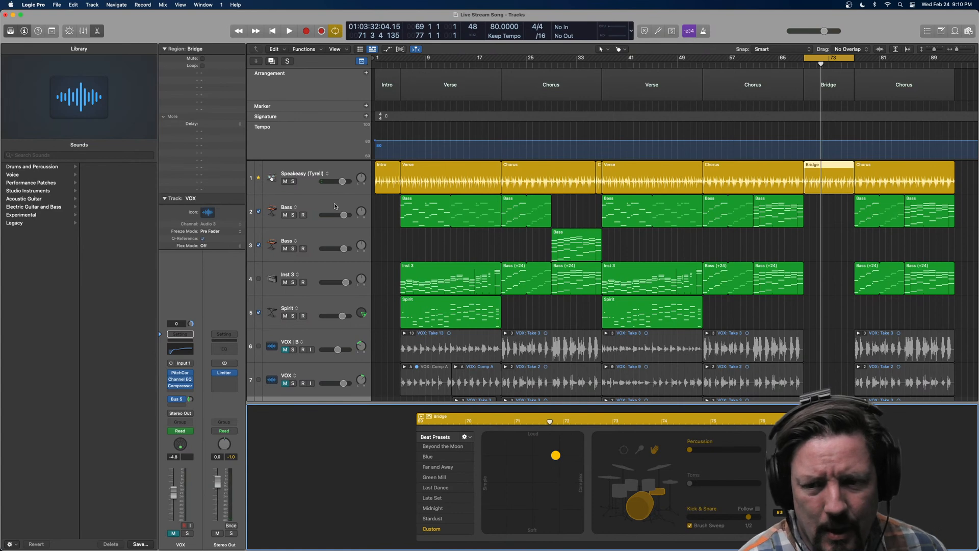
# Move the second-half bass regions of the second and final choruses down to the second Bass track
pyautogui.click(325, 237)
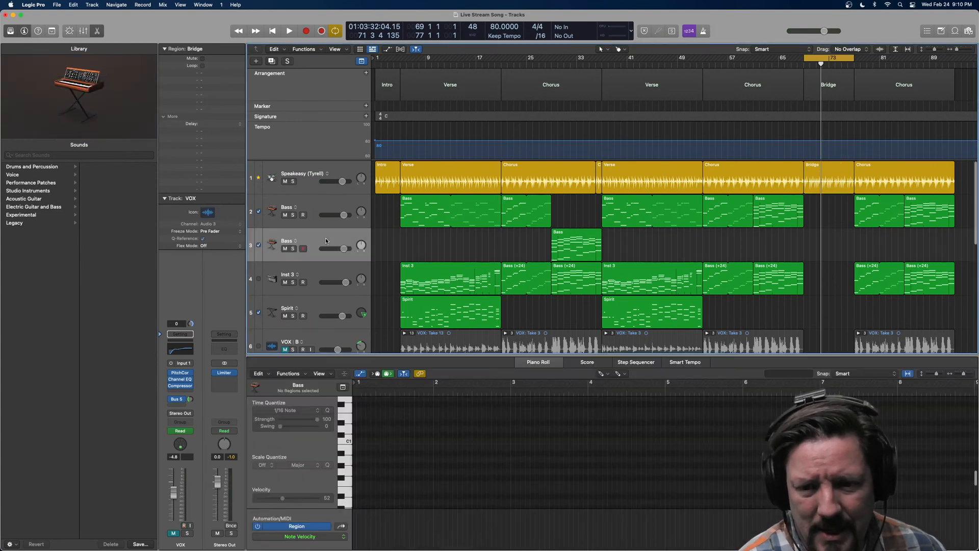
pyautogui.click(327, 209)
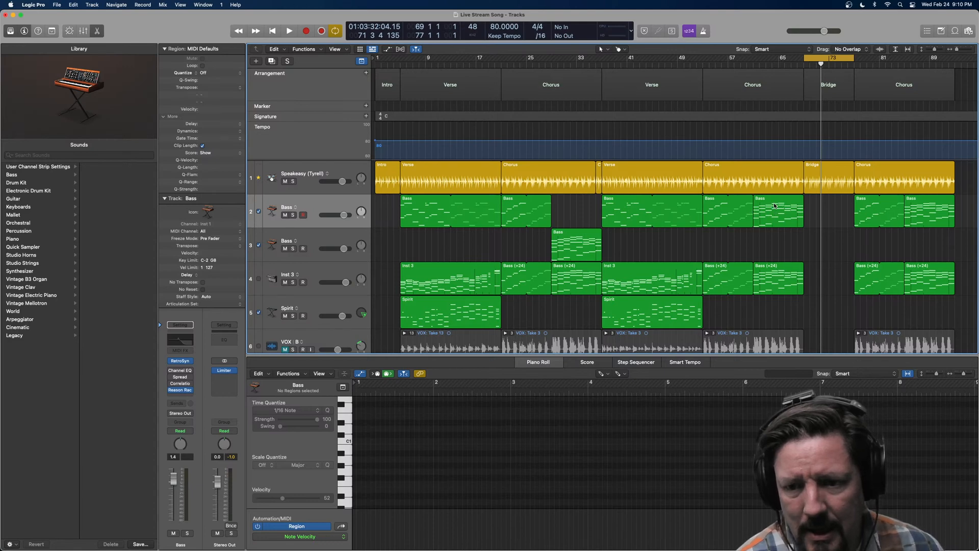
pyautogui.moveTo(774, 205); pyautogui.dragTo(777, 237)
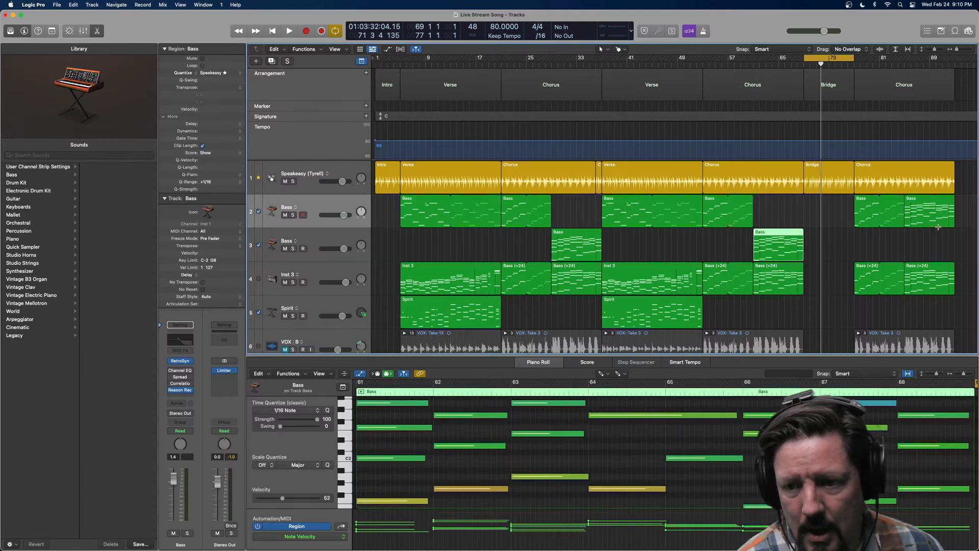
pyautogui.moveTo(930, 206); pyautogui.dragTo(931, 237)
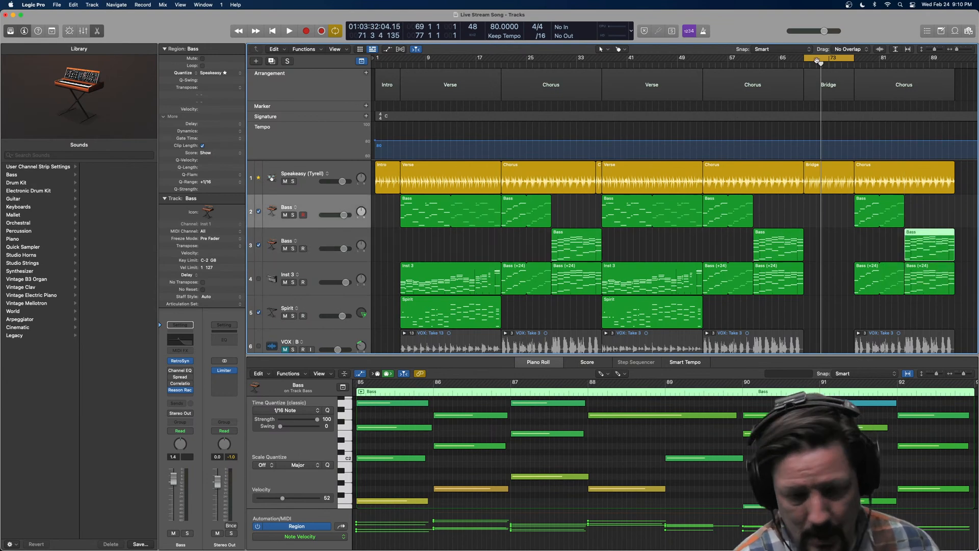
# Rehearse over the looped bridge on the second Bass track, and record a four-bar bass part from bar 69 to 73
pyautogui.click(318, 246)
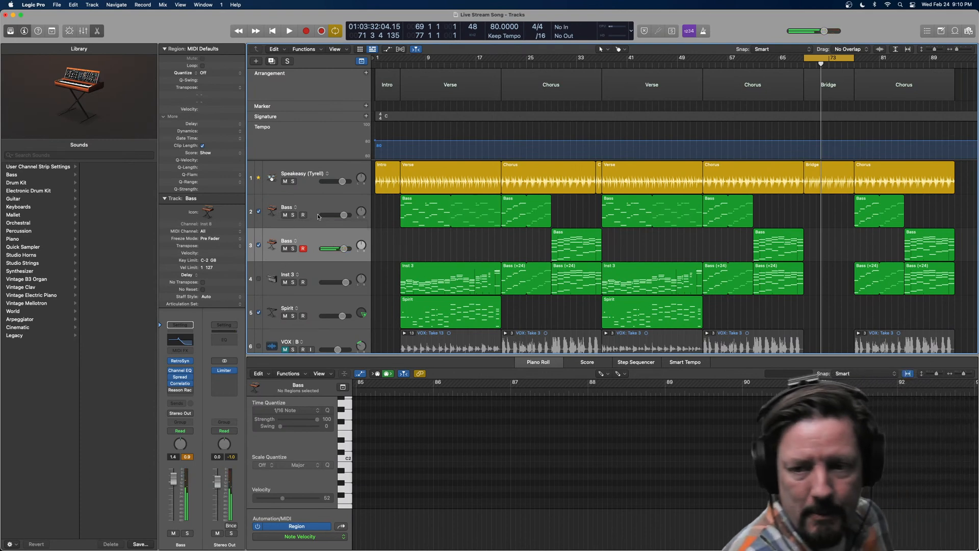
pyautogui.click(288, 32)
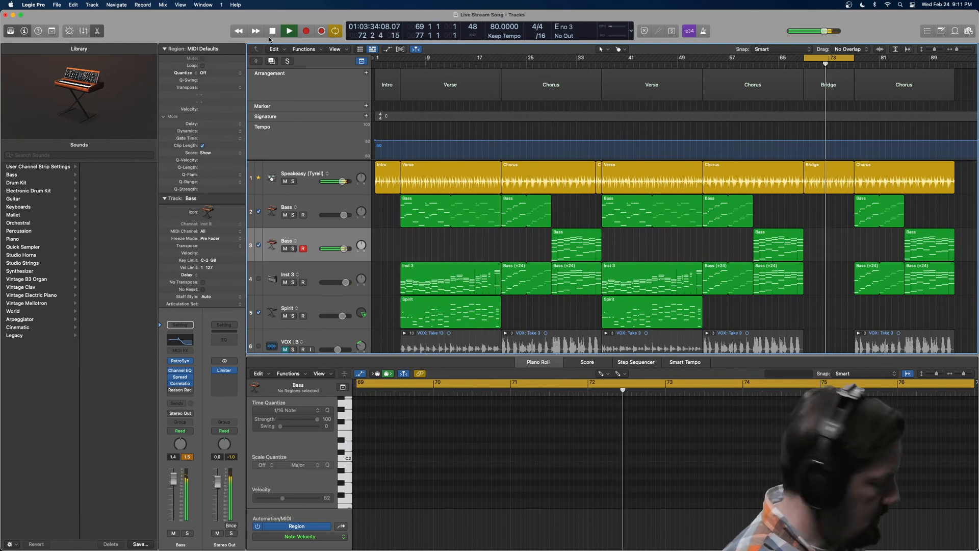
pyautogui.click(272, 32)
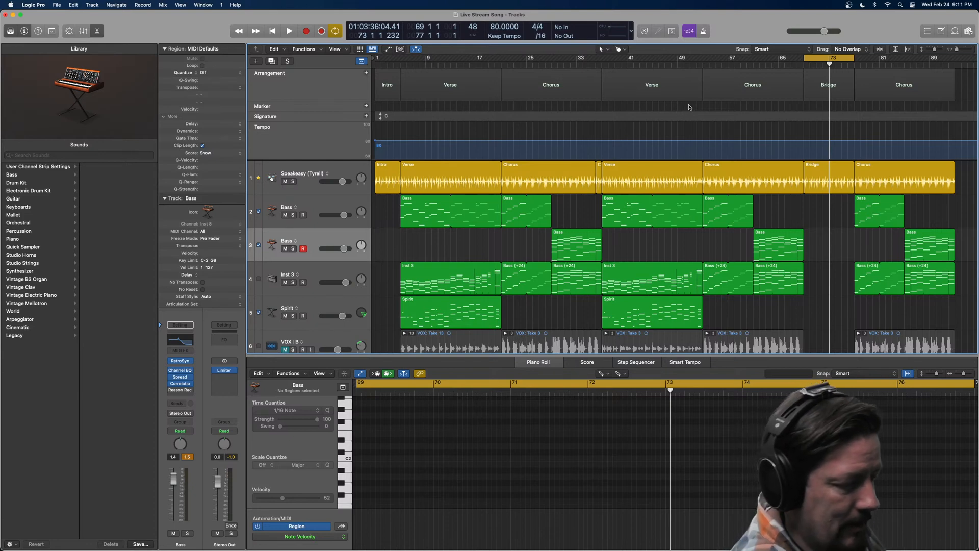
pyautogui.press('space')
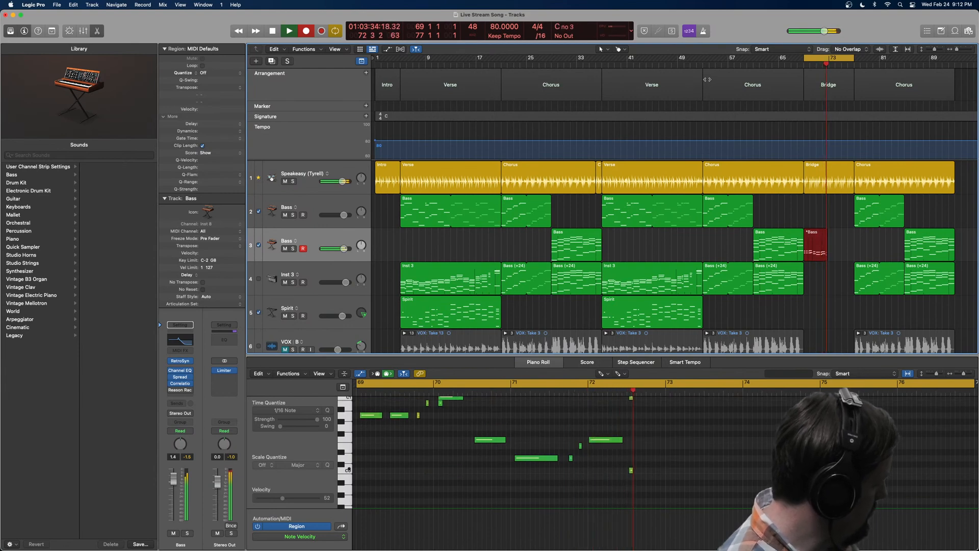
pyautogui.press('space')
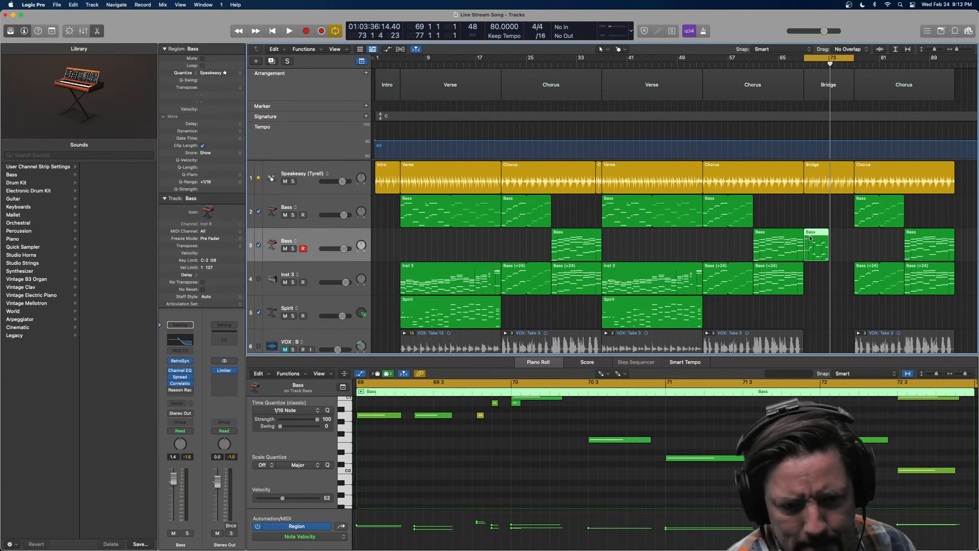
# Loop the recorded bridge bass region out to bar 77 and play back its start
pyautogui.moveTo(829, 235); pyautogui.dragTo(854, 235)
pyautogui.press('space')
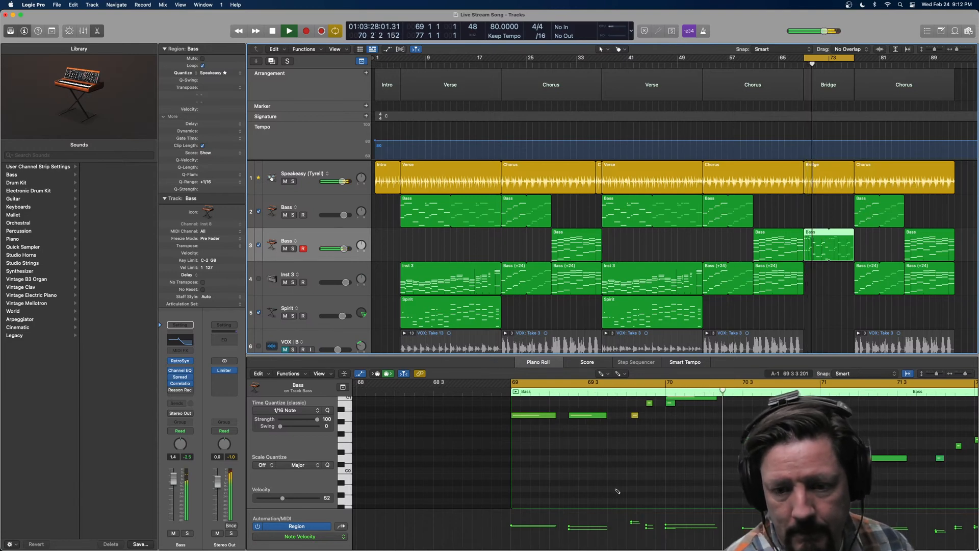
pyautogui.press('space')
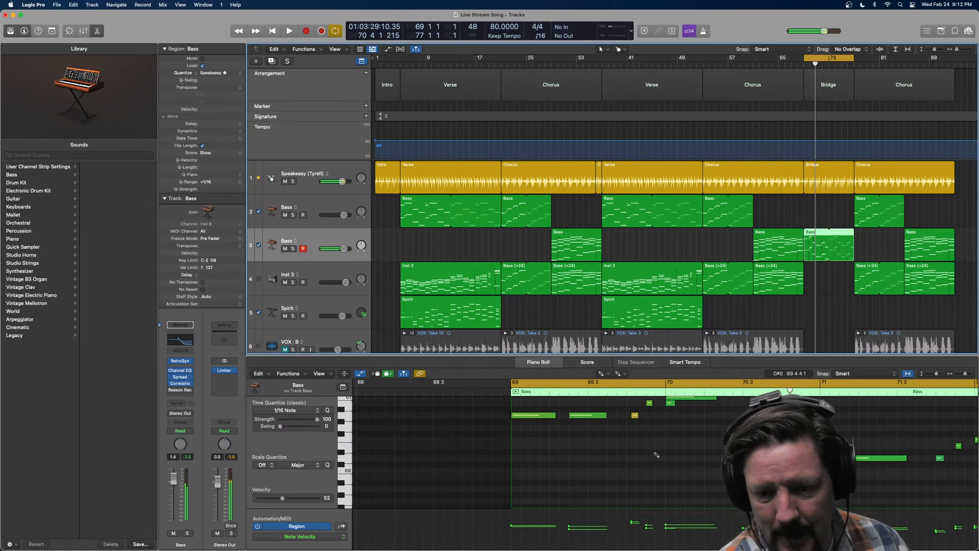
# Shift the short lower-octave bass notes leading into bar 70 slightly earlier and audition the phrase
pyautogui.scroll(5, 656, 455)
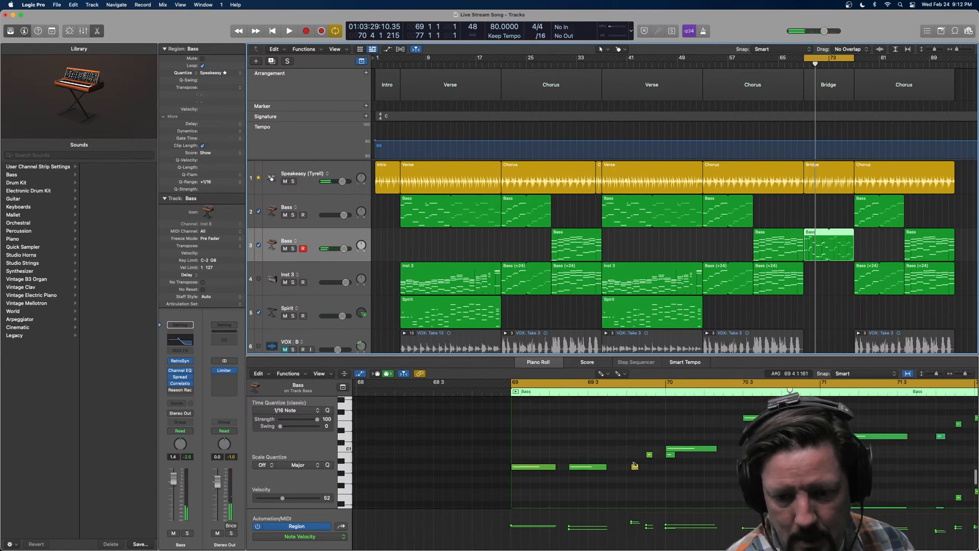
pyautogui.rightClick(634, 465)
pyautogui.click(658, 290)
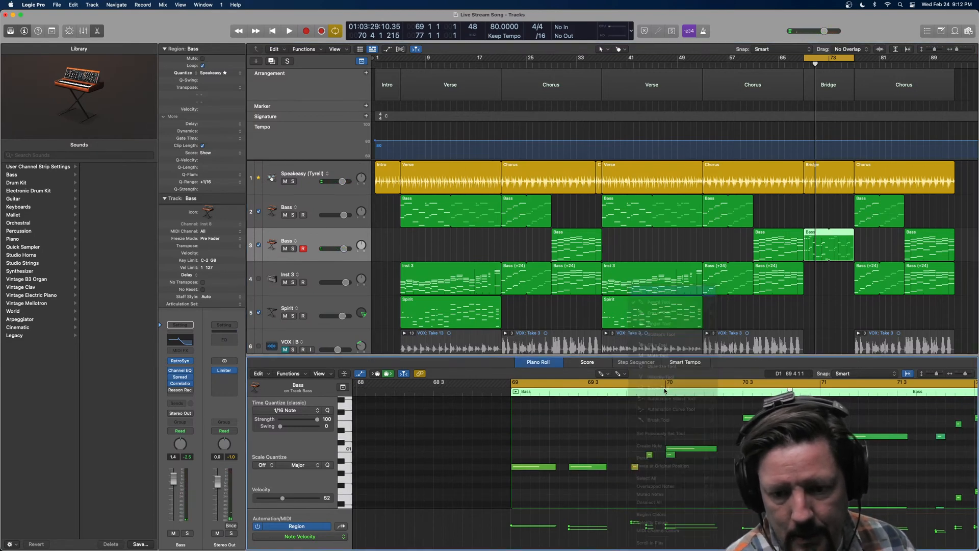
pyautogui.moveTo(636, 468); pyautogui.dragTo(661, 456)
pyautogui.click(649, 454)
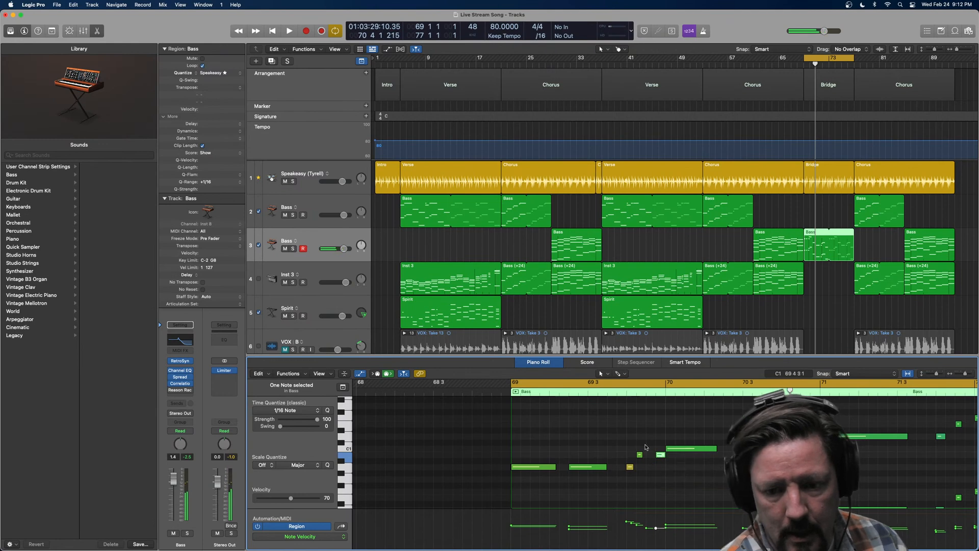
pyautogui.press('space')
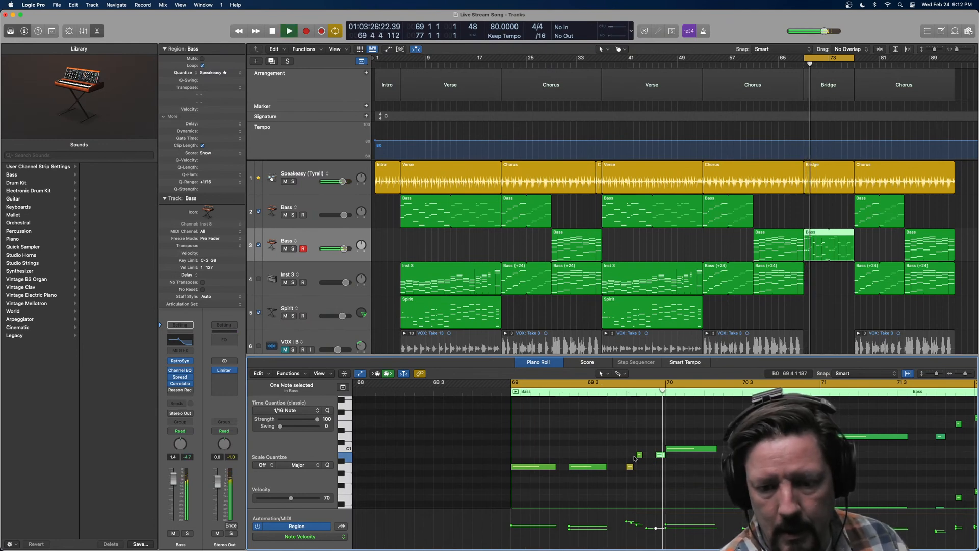
pyautogui.press('space')
# Test an earlier position for the first short lower note, restore it, and remove the short lower note nearest bar 70
pyautogui.moveTo(631, 467); pyautogui.dragTo(623, 468)
pyautogui.press('space')
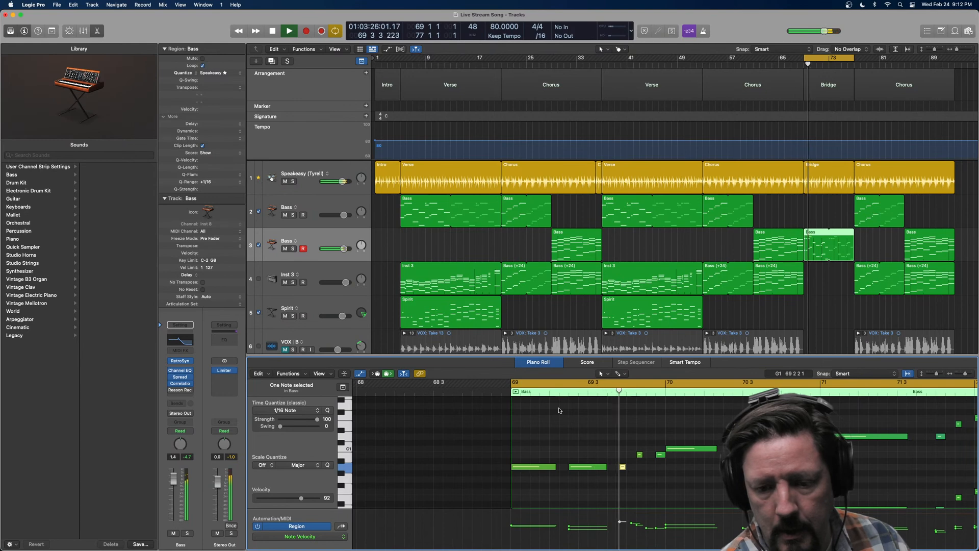
pyautogui.press('space')
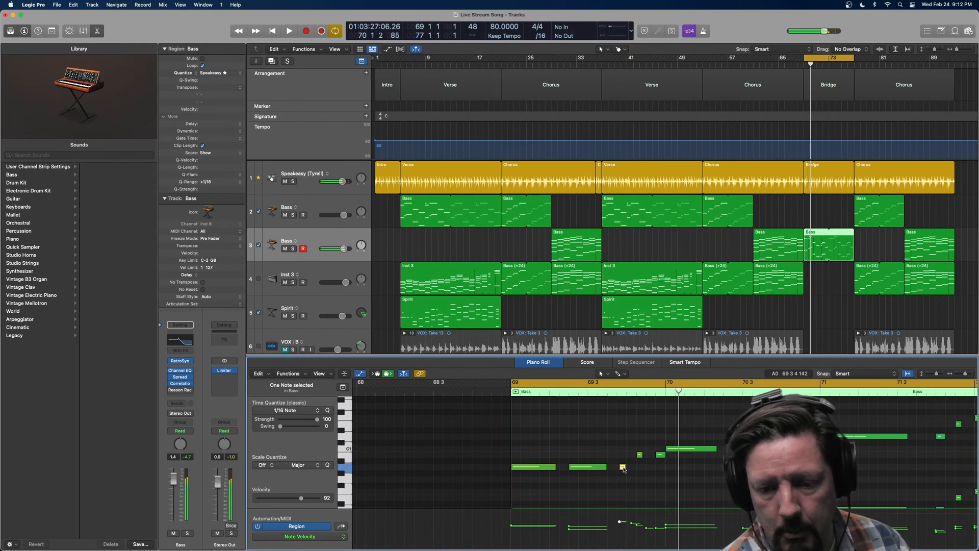
pyautogui.moveTo(623, 468); pyautogui.dragTo(658, 458)
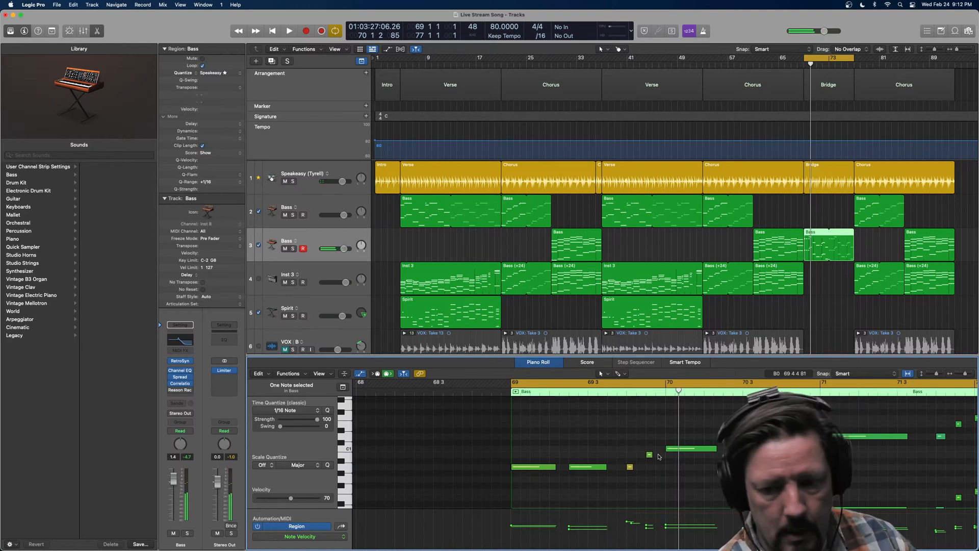
pyautogui.press('space')
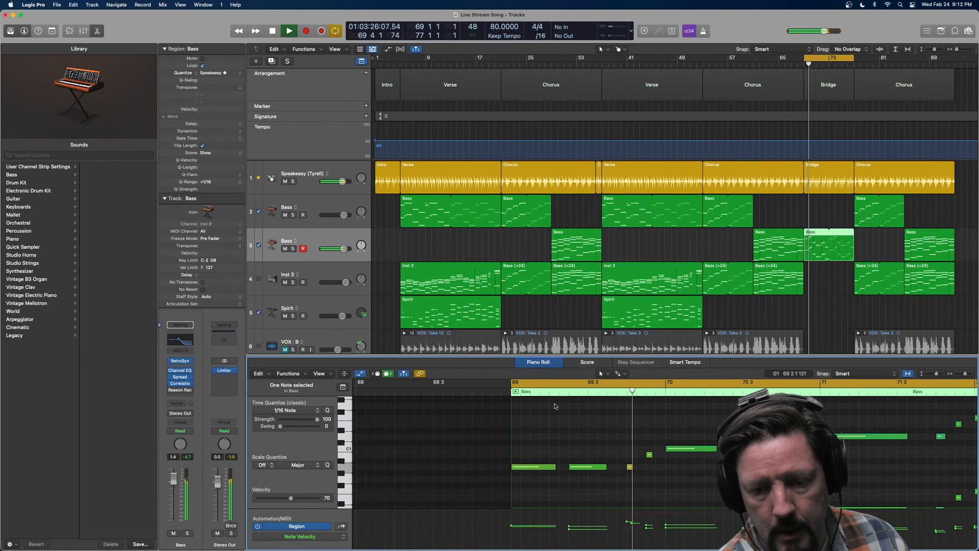
# Shift the matching upper-octave short note before bar 70 slightly earlier and replay the bridge loop
pyautogui.scroll(-5, 621, 473)
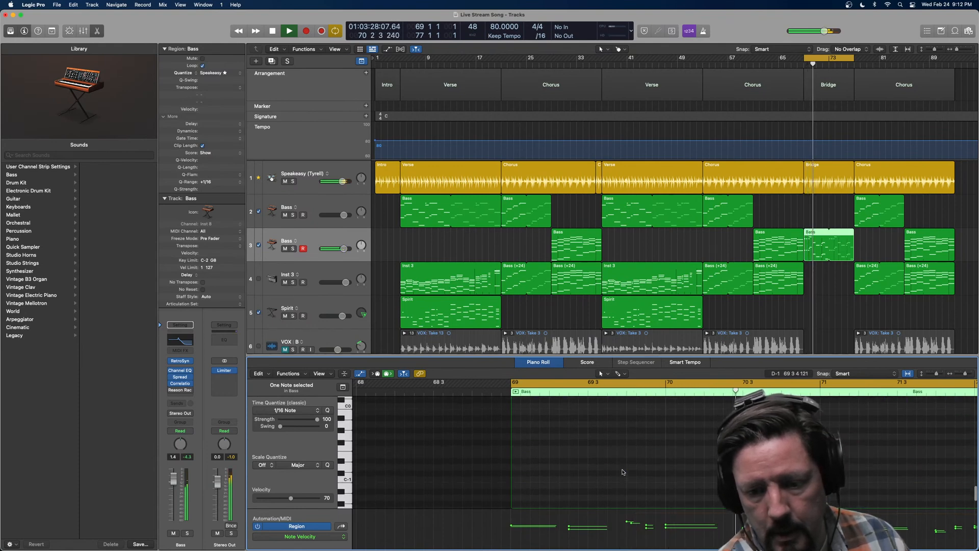
pyautogui.scroll(8, 621, 472)
pyautogui.scroll(-5, 621, 472)
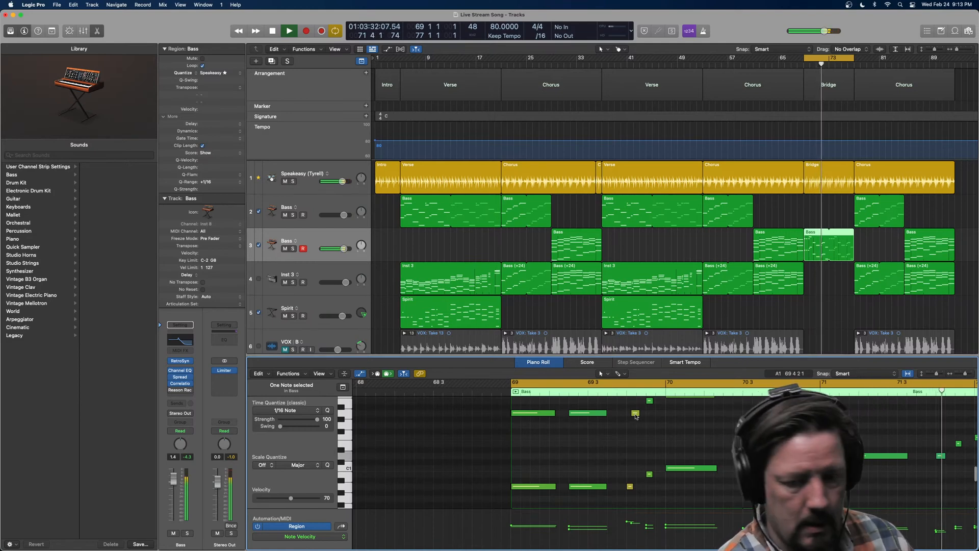
pyautogui.press('space')
pyautogui.click(635, 414)
pyautogui.moveTo(635, 414); pyautogui.dragTo(630, 413)
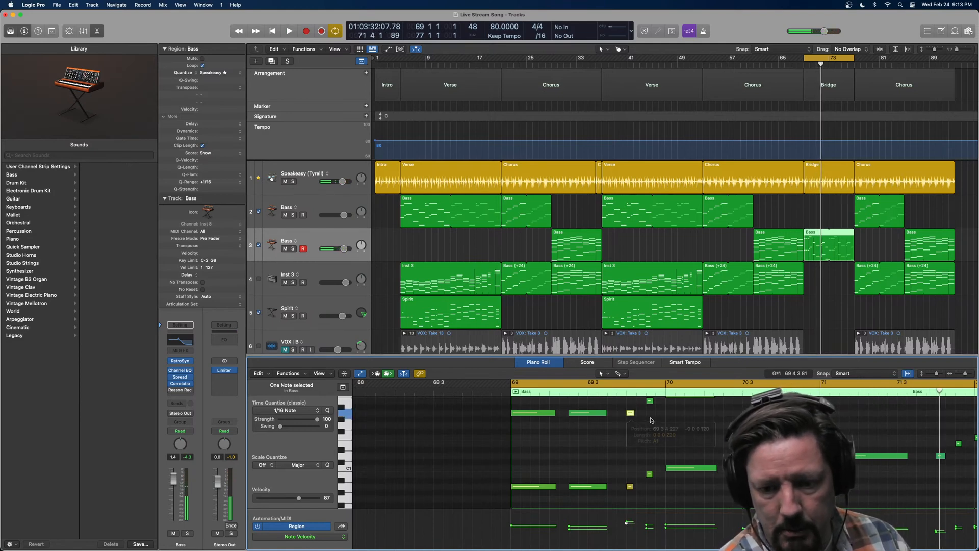
pyautogui.scroll(1, 666, 430)
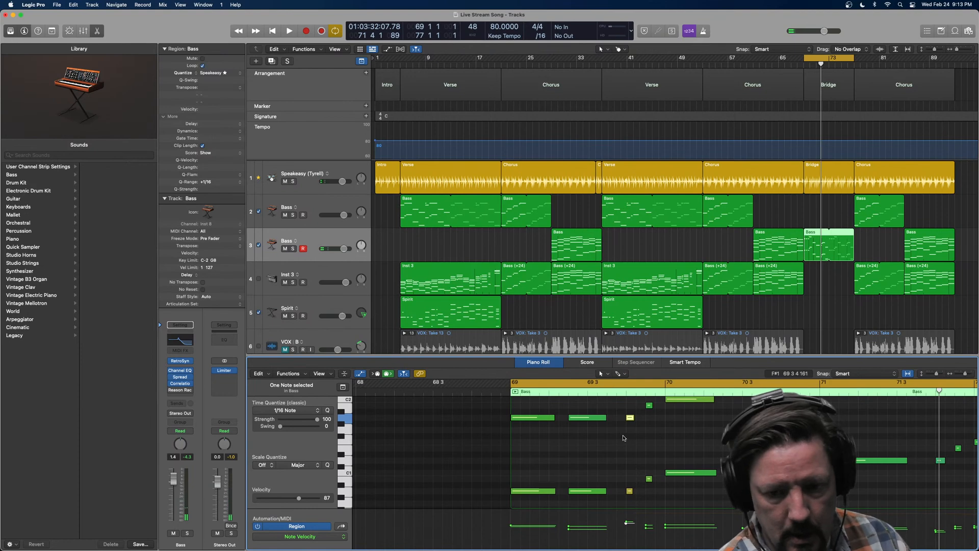
pyautogui.press('space')
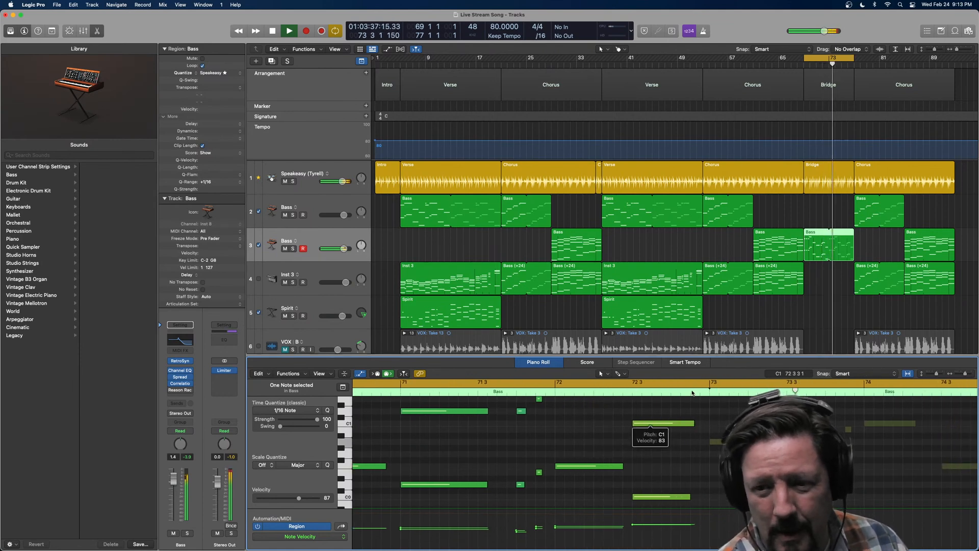
pyautogui.press('space')
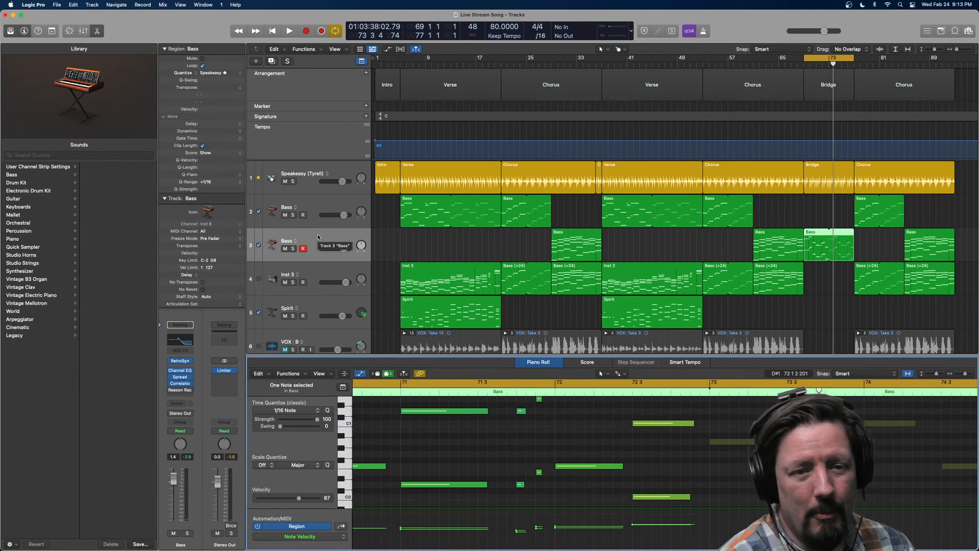
# Add a Note Repeater to the second Bass track with a 1/16 delay, 8 repeats and a 63 % velocity ramp during loop playback
pyautogui.click(183, 351)
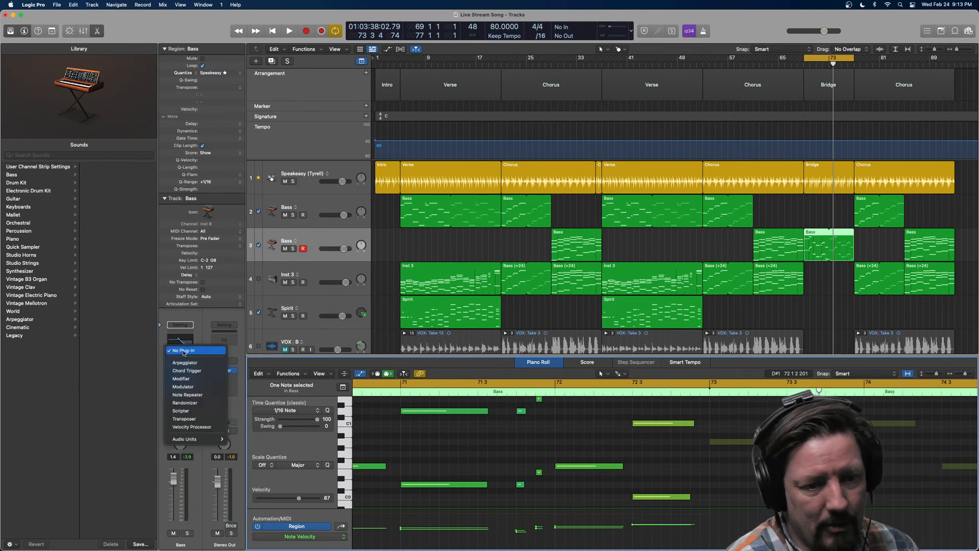
pyautogui.click(208, 395)
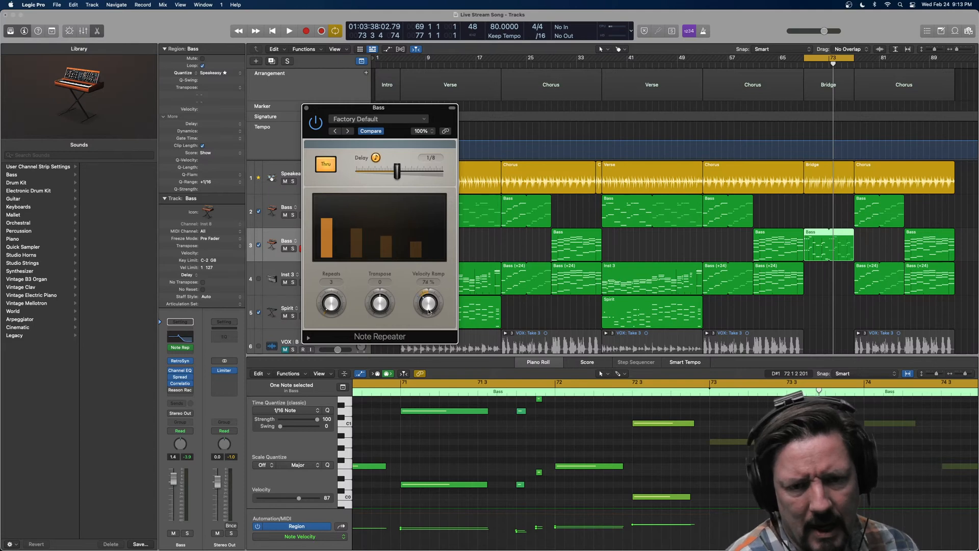
pyautogui.press('space')
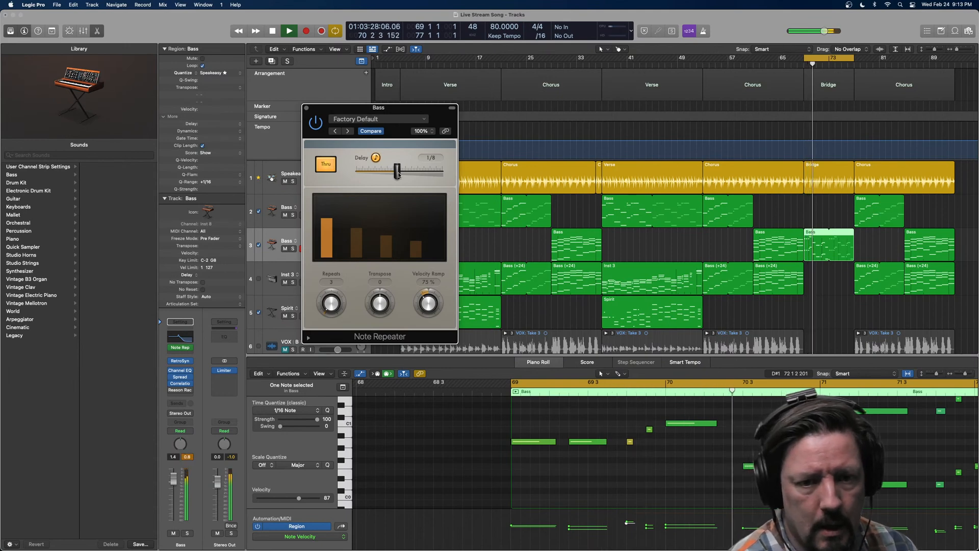
pyautogui.moveTo(400, 175); pyautogui.dragTo(392, 174)
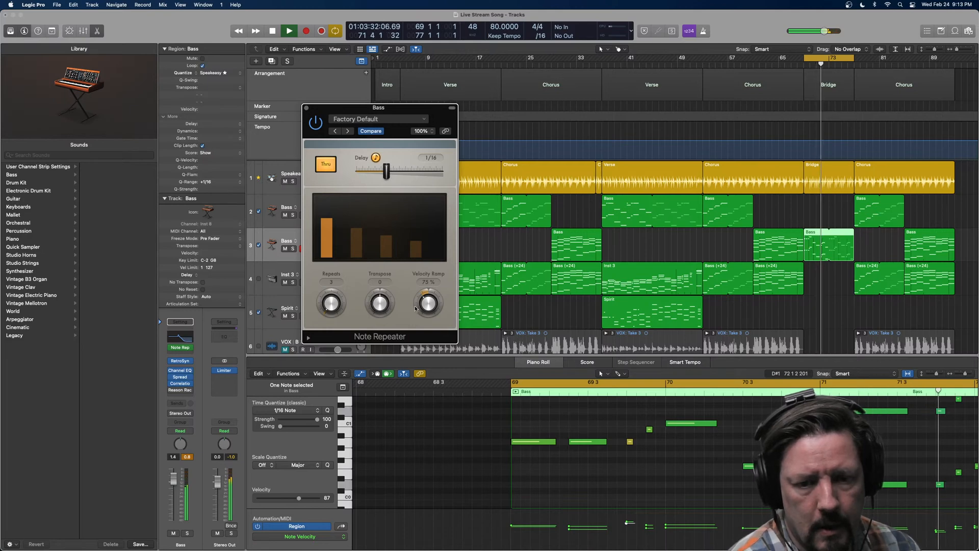
pyautogui.moveTo(329, 312); pyautogui.dragTo(328, 308)
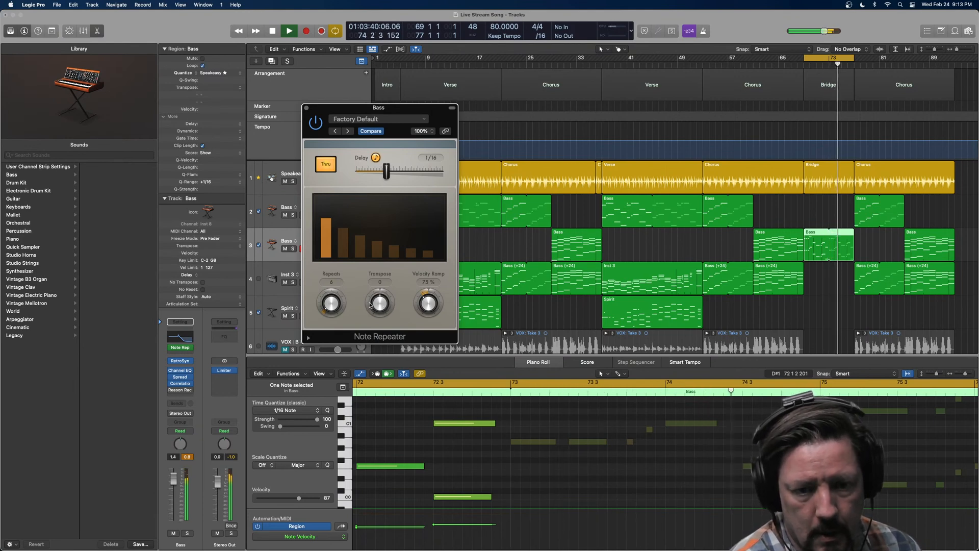
pyautogui.moveTo(329, 304); pyautogui.dragTo(330, 303)
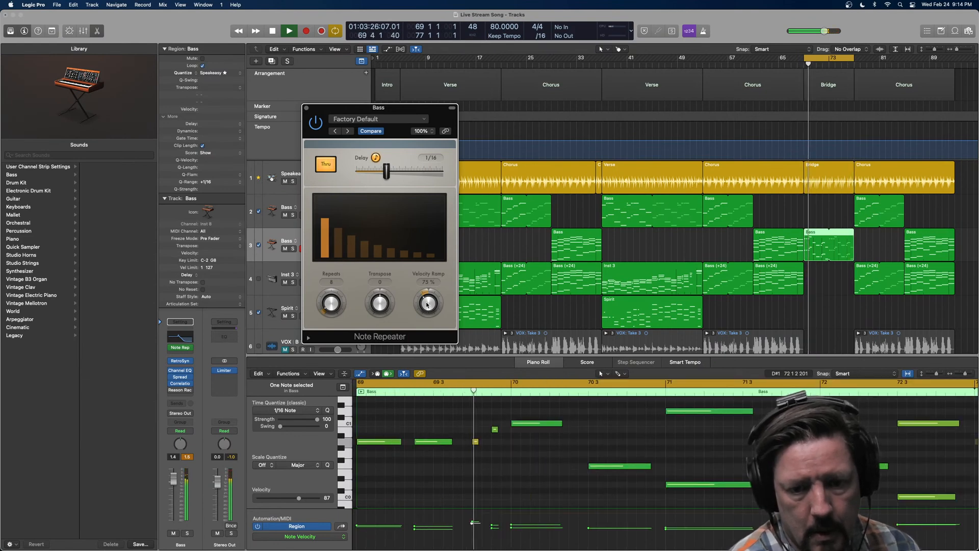
pyautogui.moveTo(427, 304); pyautogui.dragTo(426, 308)
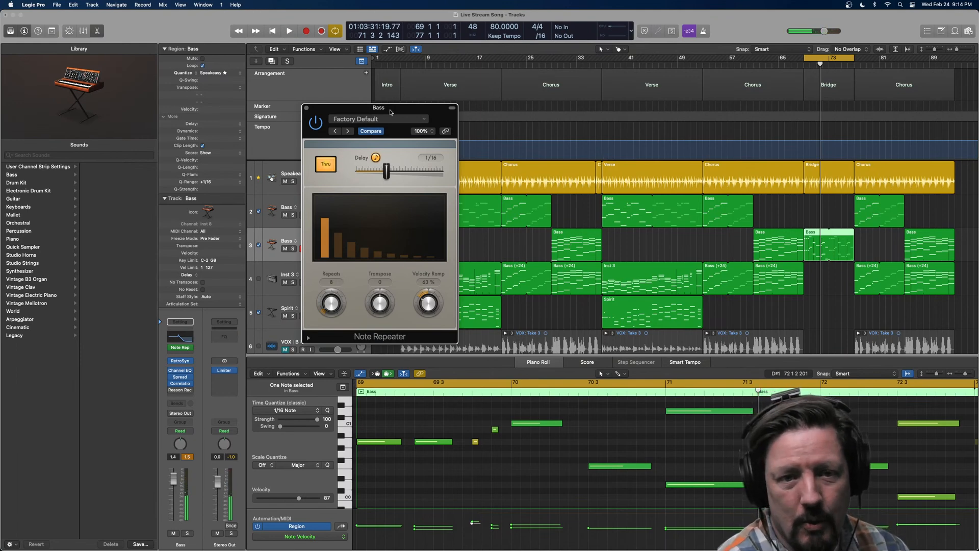
# Move the Note Repeater window clear of the track headers and show track automation with the second Bass track selected
pyautogui.moveTo(390, 112); pyautogui.dragTo(642, 297)
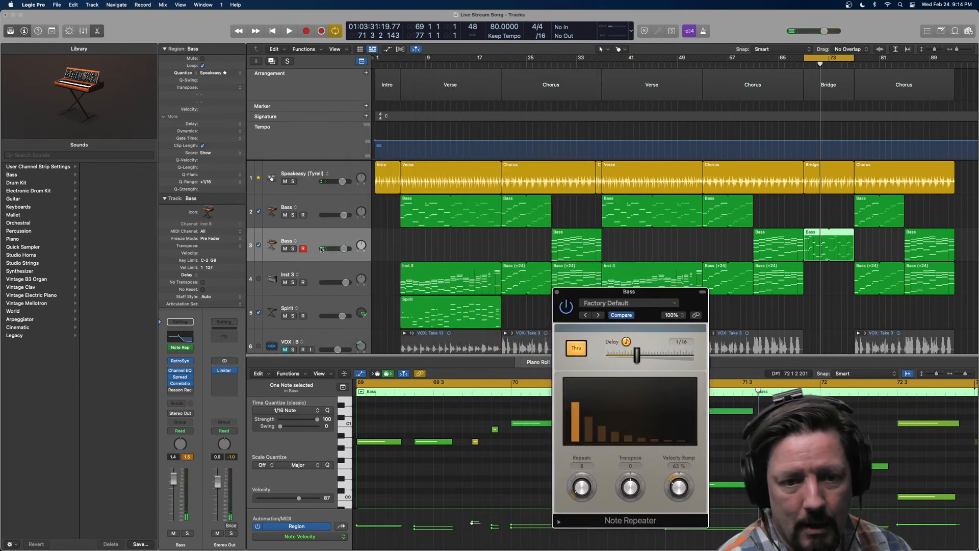
pyautogui.press('a')
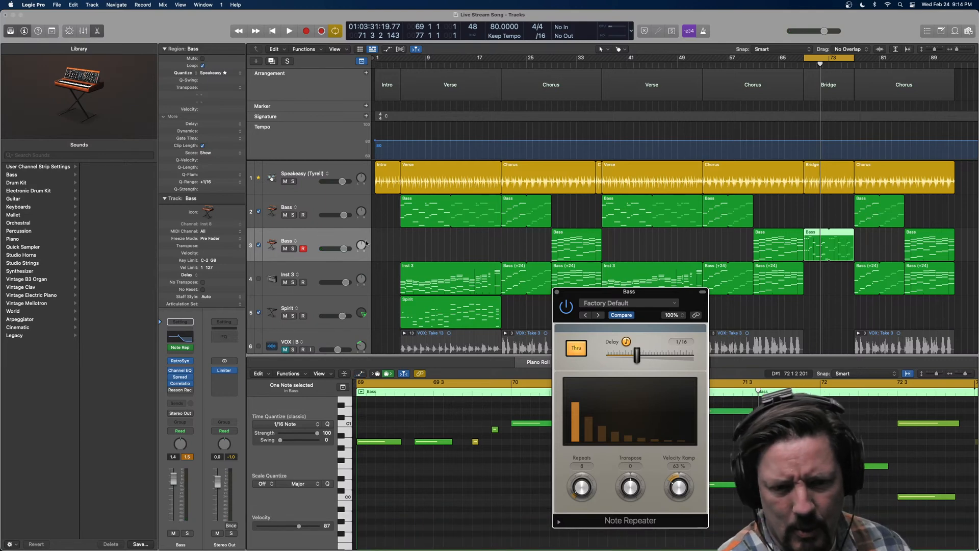
pyautogui.press('a')
pyautogui.click(330, 235)
pyautogui.press('a')
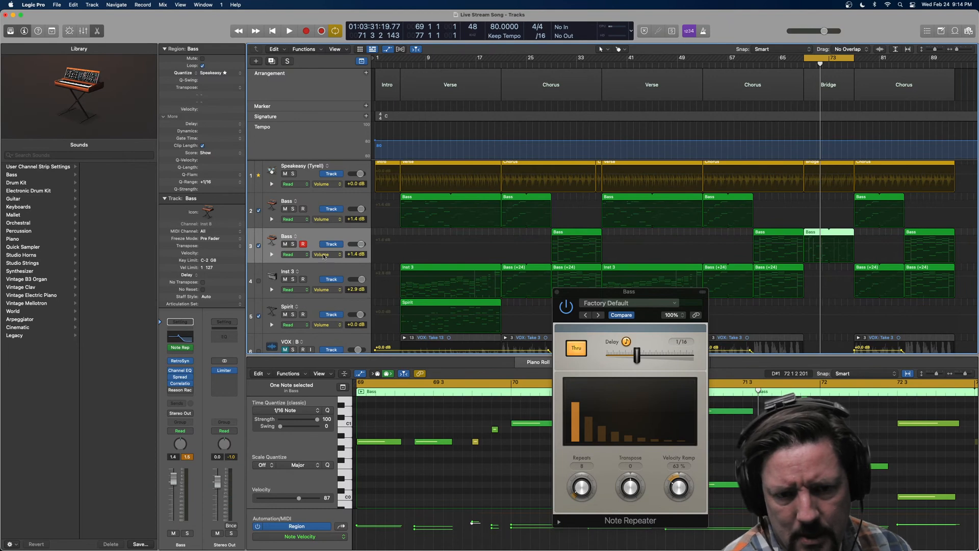
# Set the second Bass track's automation parameter to Midi Insert 1 Bypass (Note Rep)
pyautogui.click(323, 255)
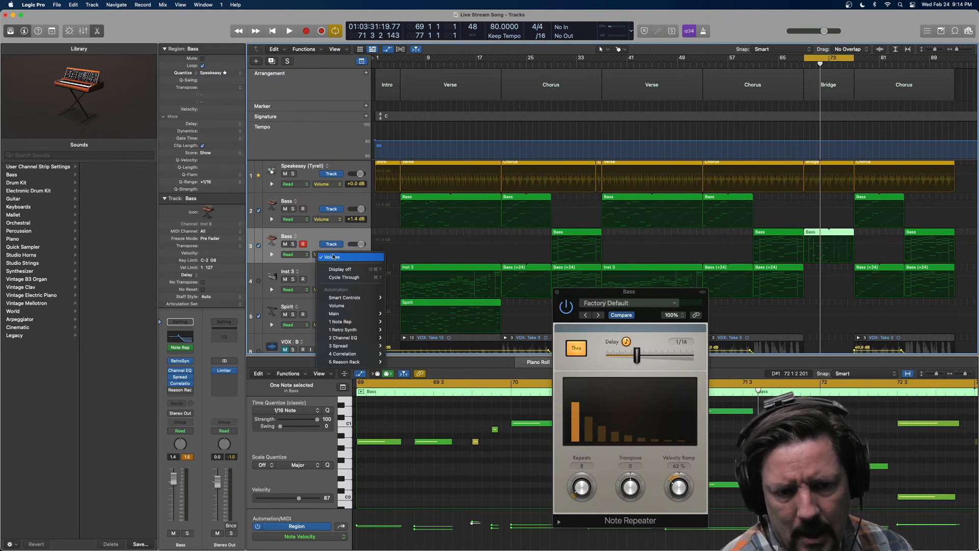
pyautogui.moveTo(350, 298)
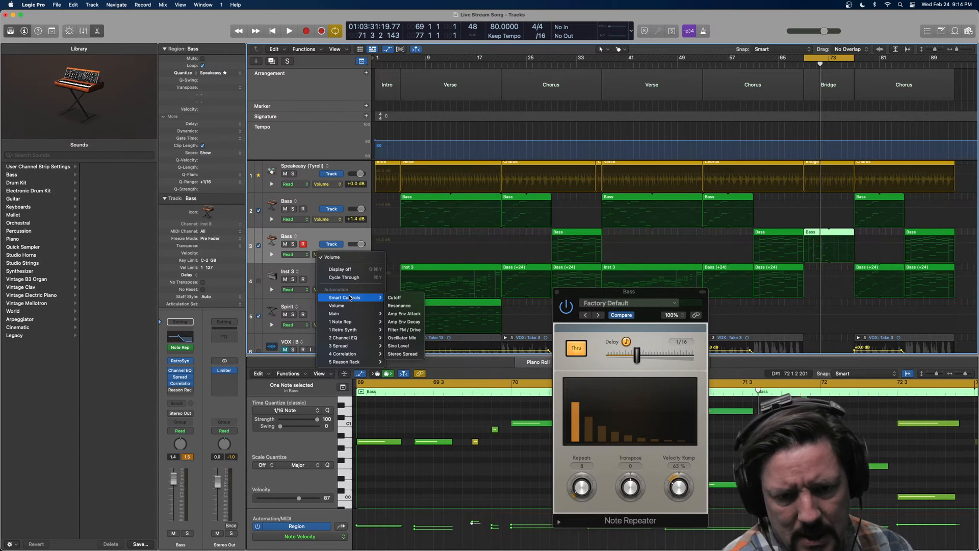
pyautogui.moveTo(351, 321)
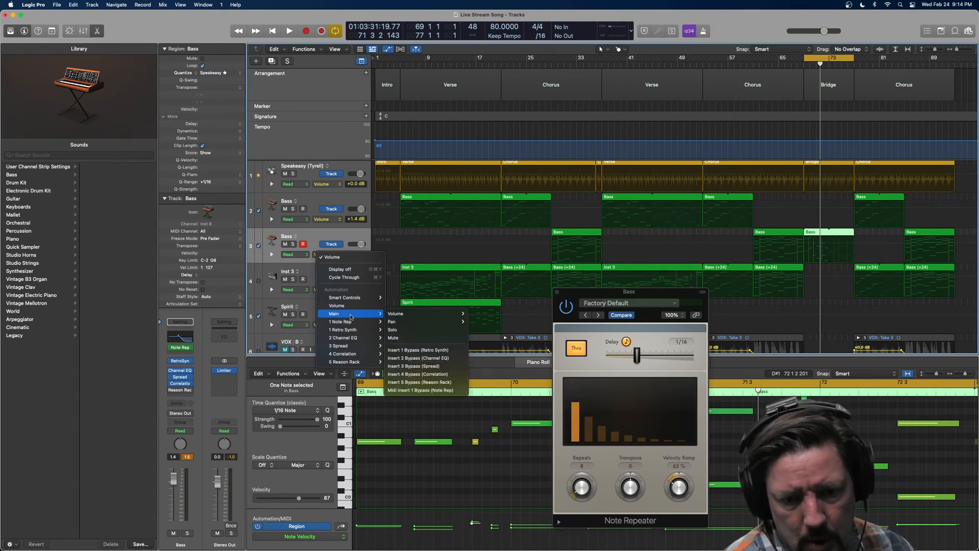
pyautogui.click(430, 390)
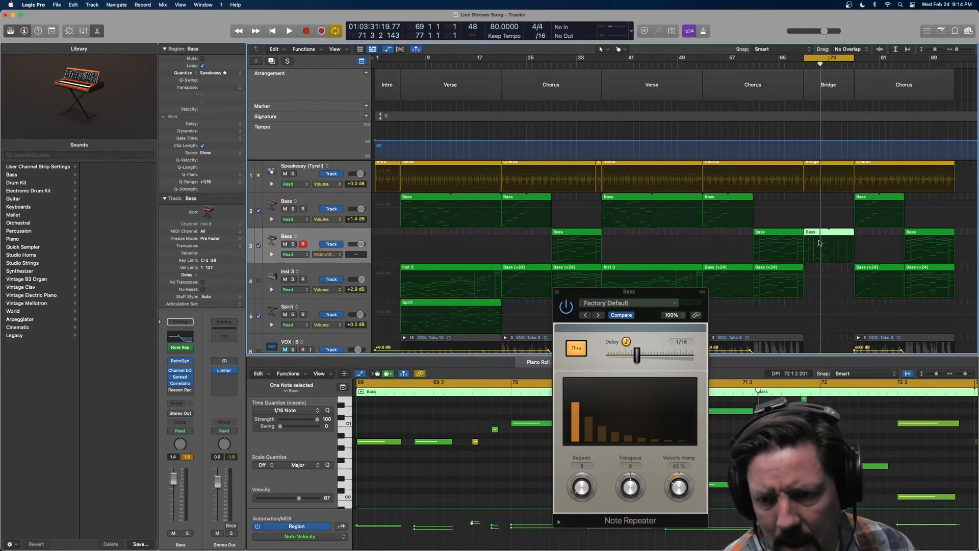
# Try to automate the second Bass track's Note Repeater as bypassed from bar 69 across the bridge, and play the loop
pyautogui.click(804, 265)
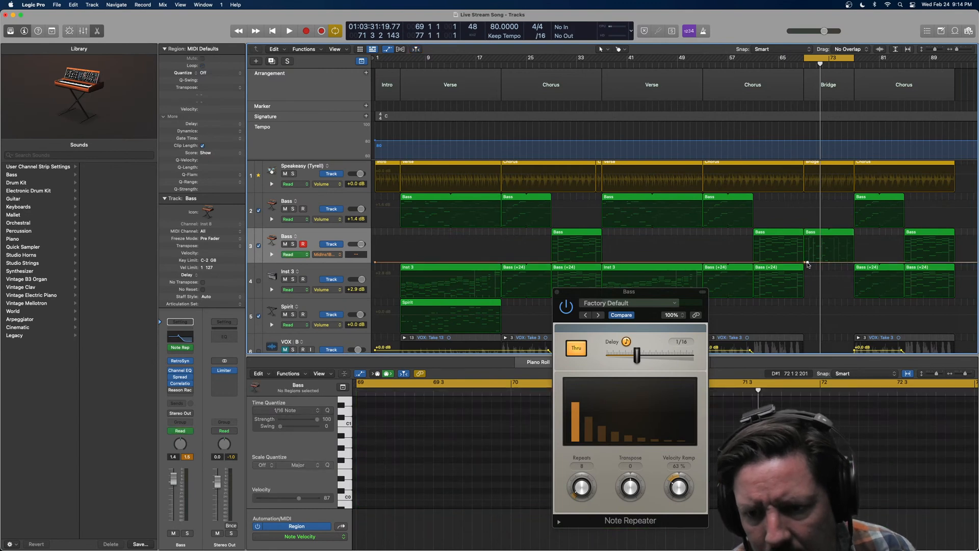
pyautogui.moveTo(806, 263); pyautogui.dragTo(860, 261)
pyautogui.press('super+Right')
pyautogui.press('super+Right')
pyautogui.press('super+Right')
pyautogui.press('super+Right')
pyautogui.press('super+Right')
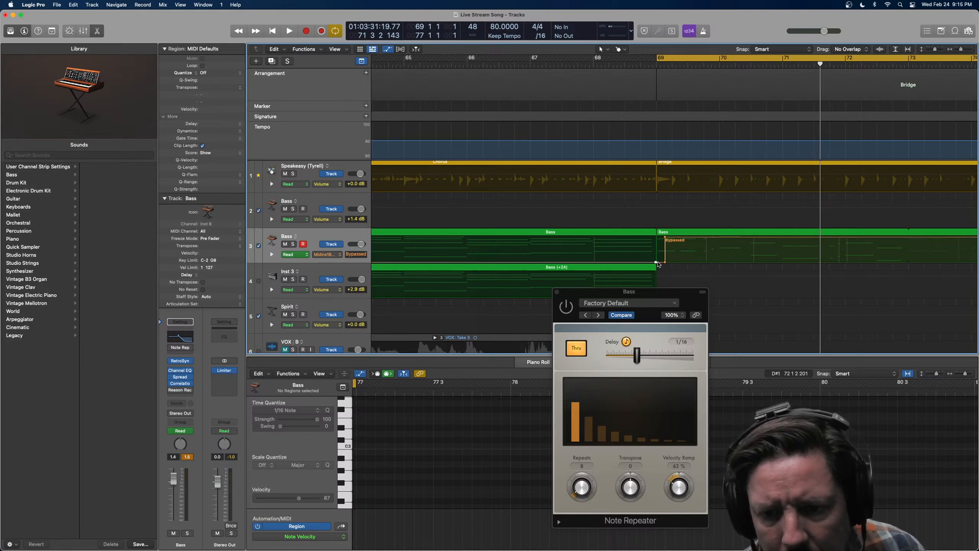
pyautogui.moveTo(664, 263); pyautogui.dragTo(656, 238)
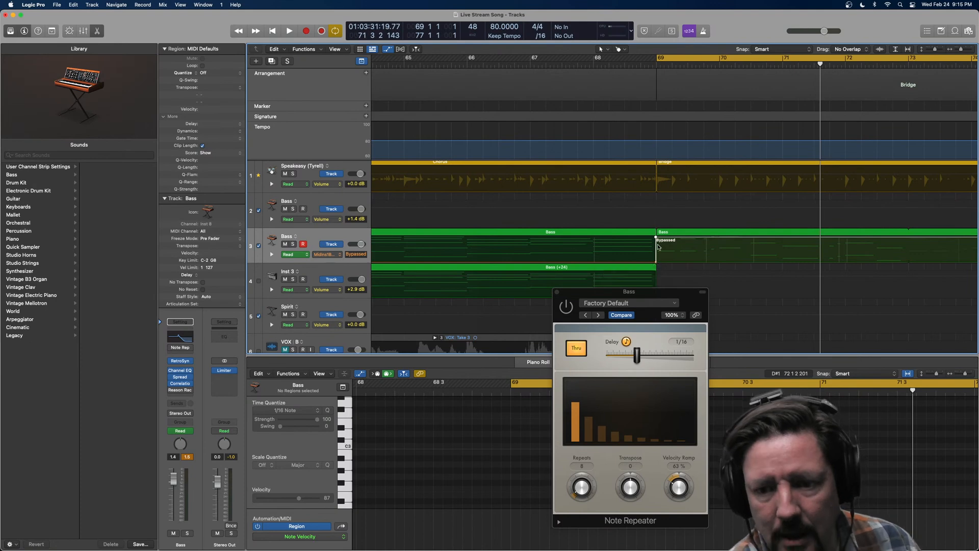
pyautogui.press('space')
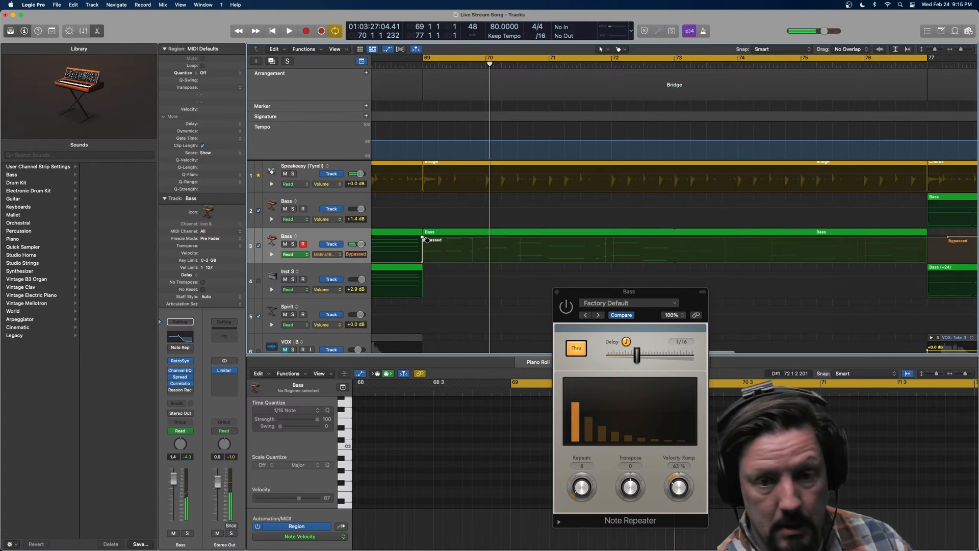
# Automate the second Bass track's Note Repeater to be bypassed up to bar 69 and active from the start of the bridge
pyautogui.press('super+Right')
pyautogui.press('super+Left')
pyautogui.press('super+Left')
pyautogui.press('super+Left')
pyautogui.press('super+Left')
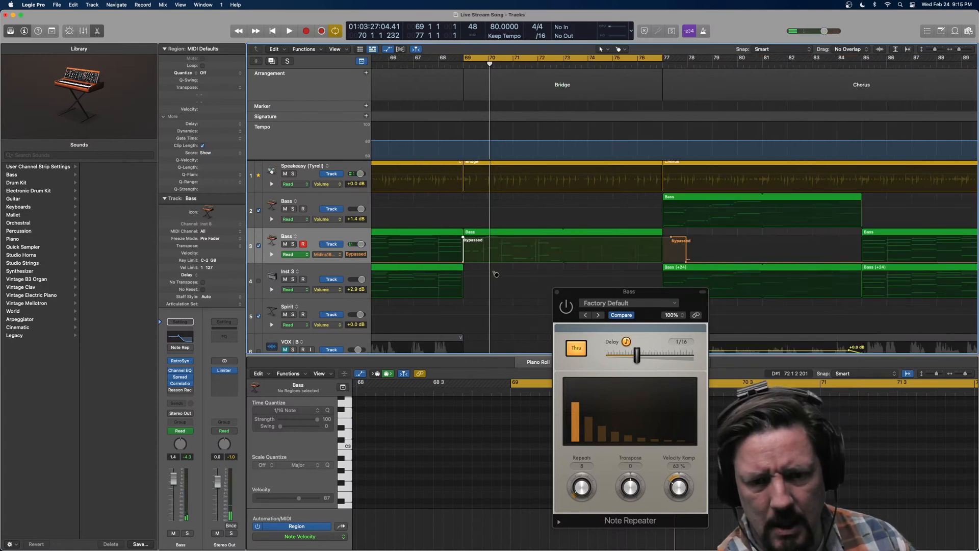
pyautogui.press('super+Right')
pyautogui.press('super+Right')
pyautogui.press('super+Right')
pyautogui.press('super+Right')
pyautogui.press('super+Right')
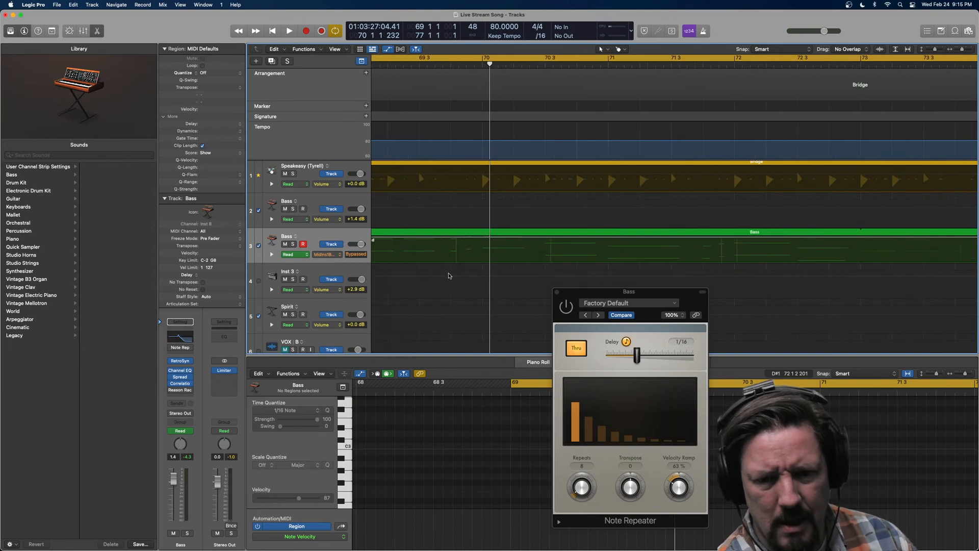
pyautogui.hscroll(-10, 458, 273)
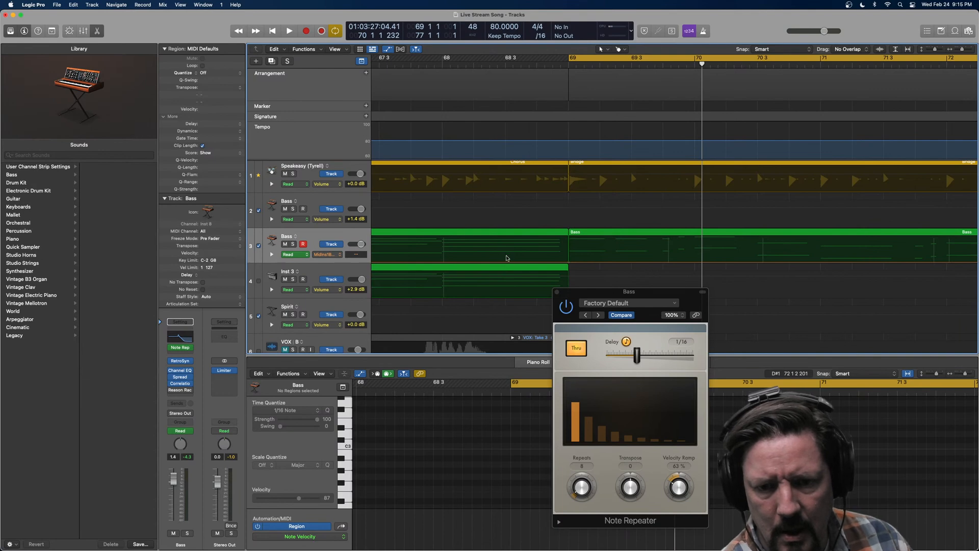
pyautogui.moveTo(507, 258); pyautogui.dragTo(555, 238)
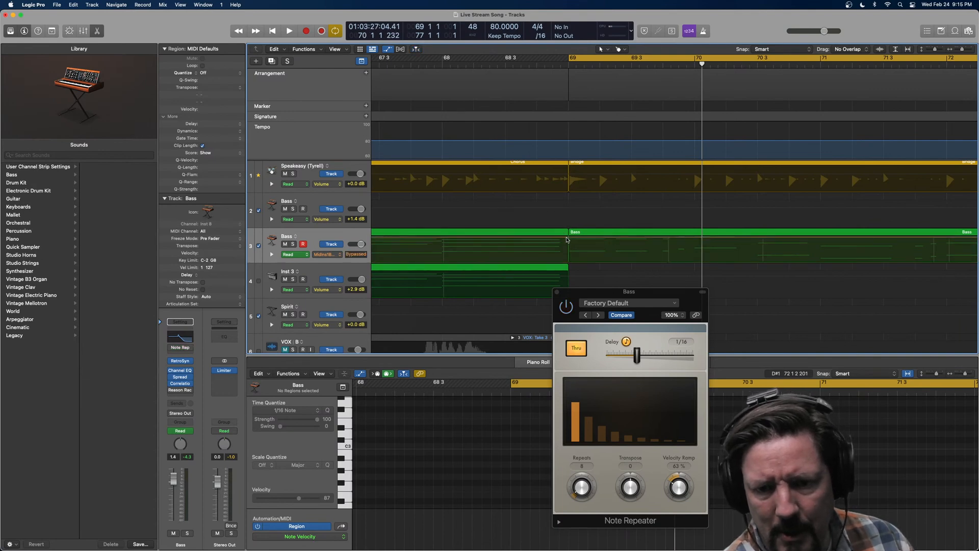
pyautogui.click(568, 237)
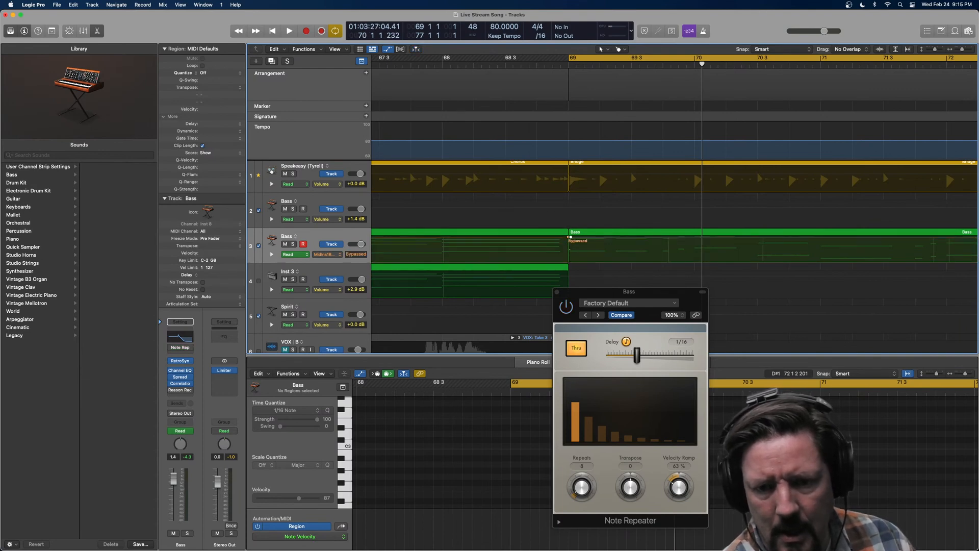
pyautogui.moveTo(570, 237); pyautogui.dragTo(568, 262)
# Bypass the Note Repeater again with an automation point just after bar 77 on the second Bass track
pyautogui.press('super+Left')
pyautogui.press('super+Left')
pyautogui.press('super+Left')
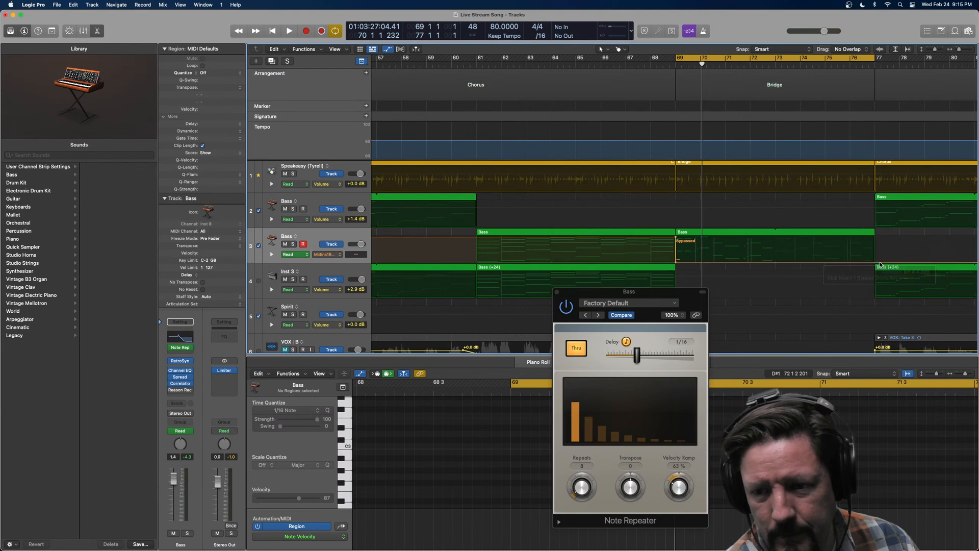
pyautogui.moveTo(883, 262); pyautogui.dragTo(884, 238)
# Play the bridge loop and close the Note Repeater window
pyautogui.press('space')
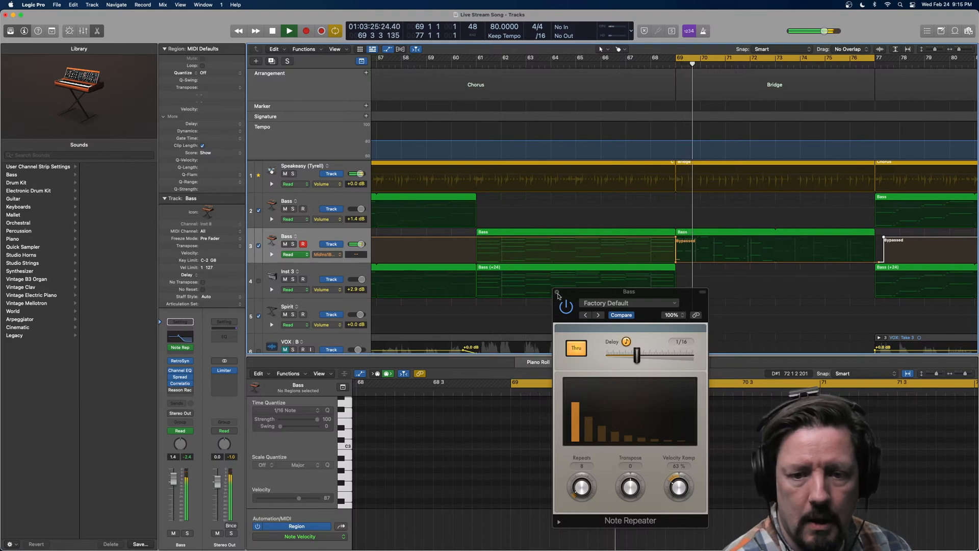
pyautogui.click(556, 291)
pyautogui.scroll(-3, 696, 302)
pyautogui.scroll(-2, 697, 302)
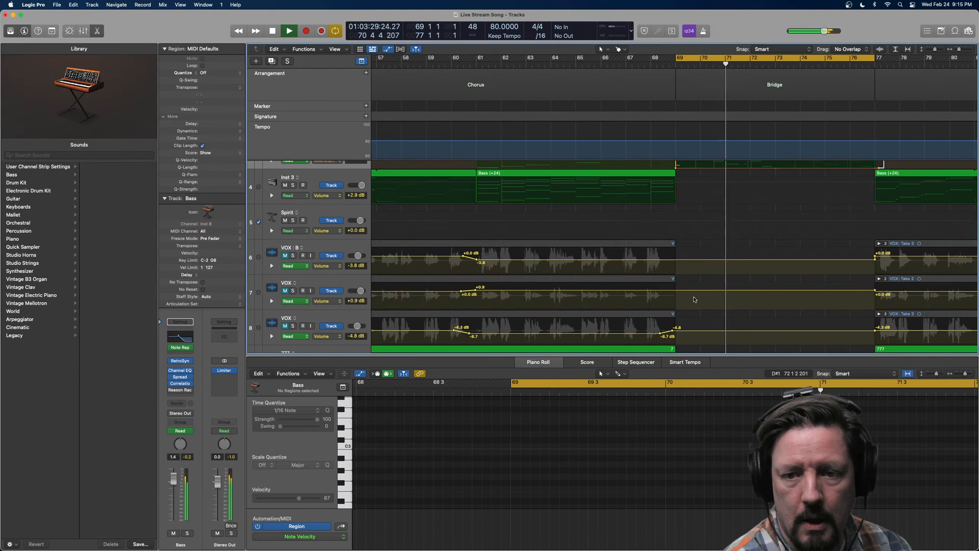
pyautogui.scroll(3, 709, 239)
pyautogui.scroll(2, 709, 236)
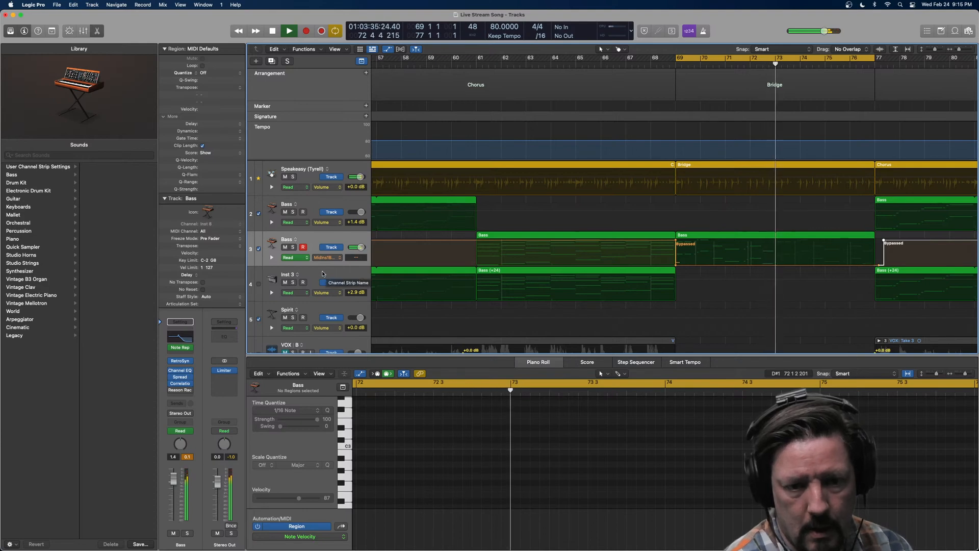
# Record an electric piano part on the Inst 3 track over the bridge
pyautogui.click(322, 271)
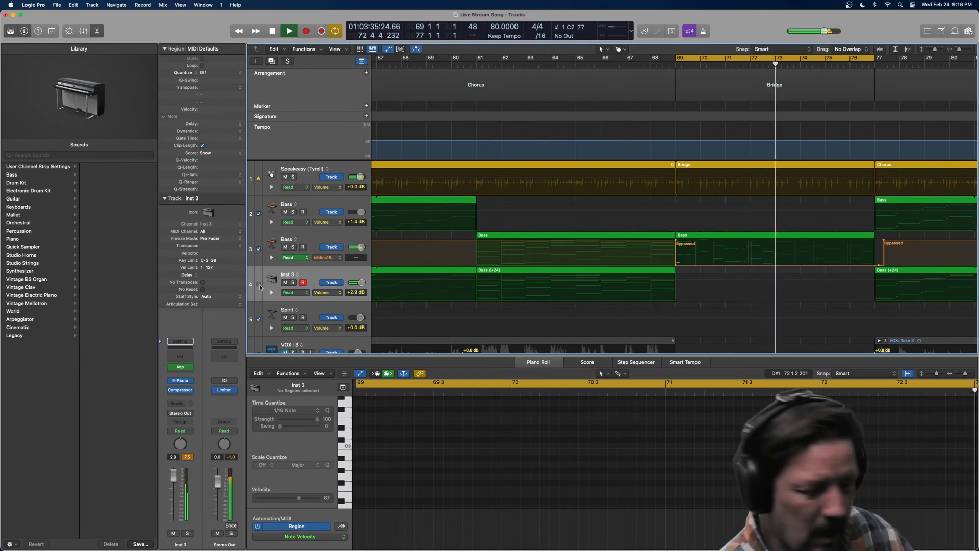
pyautogui.press('space')
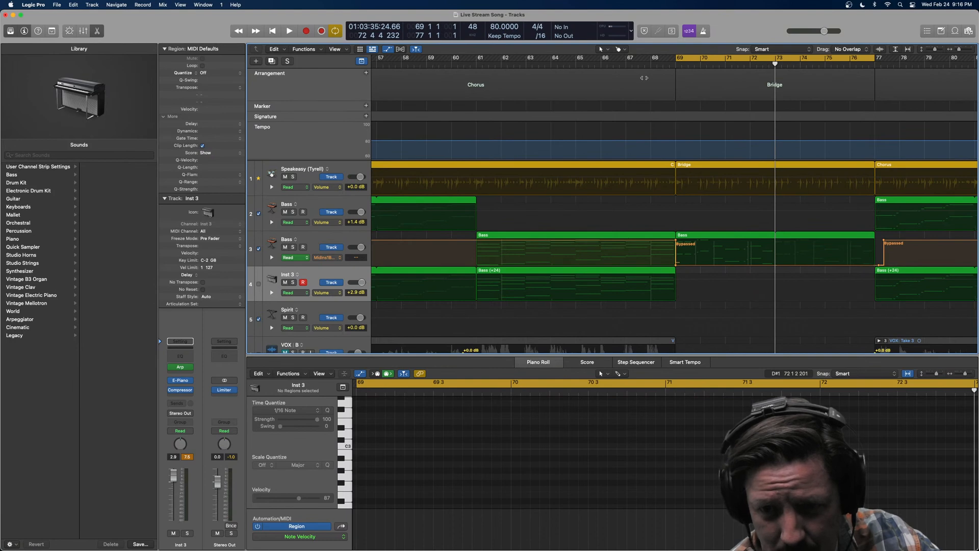
pyautogui.press('space')
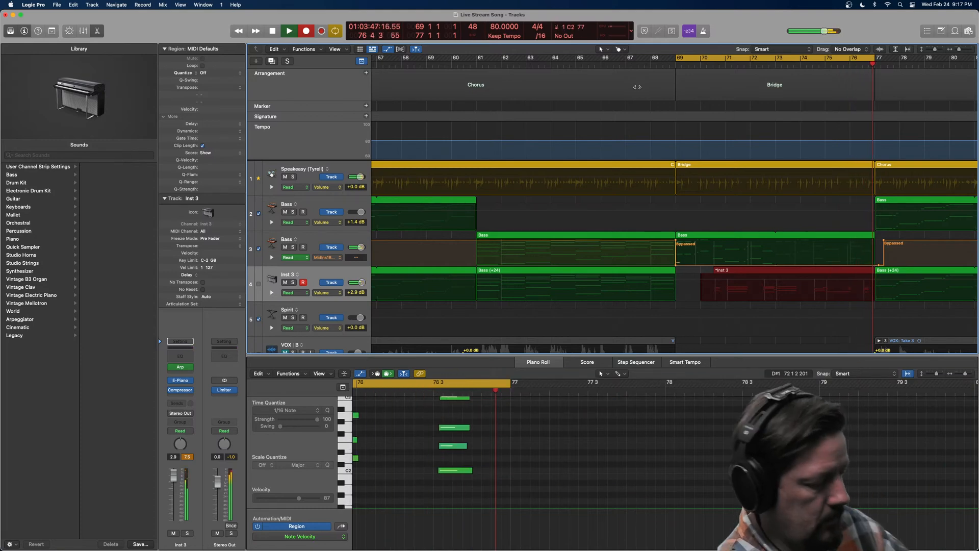
pyautogui.press('space')
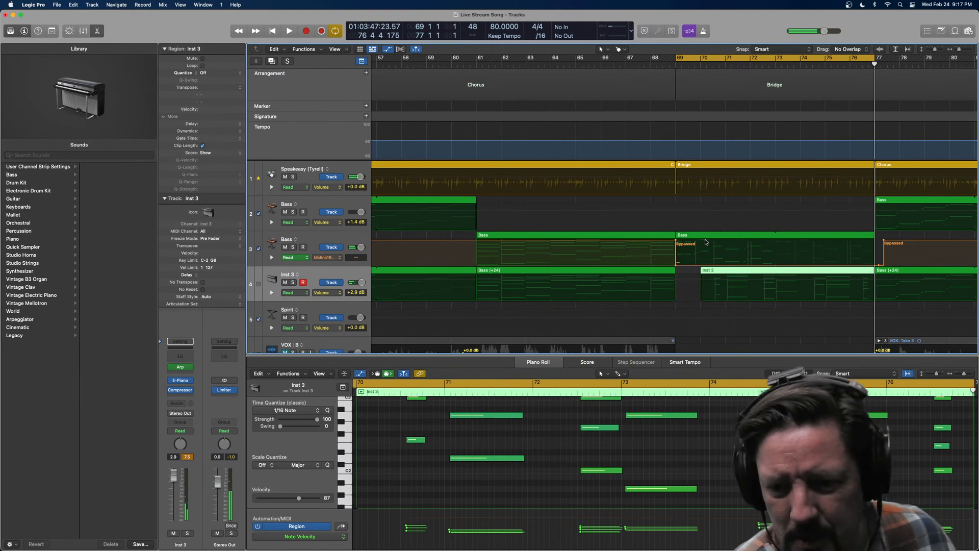
# Hide track automation and select the 777 track for recording
pyautogui.scroll(-6, 693, 246)
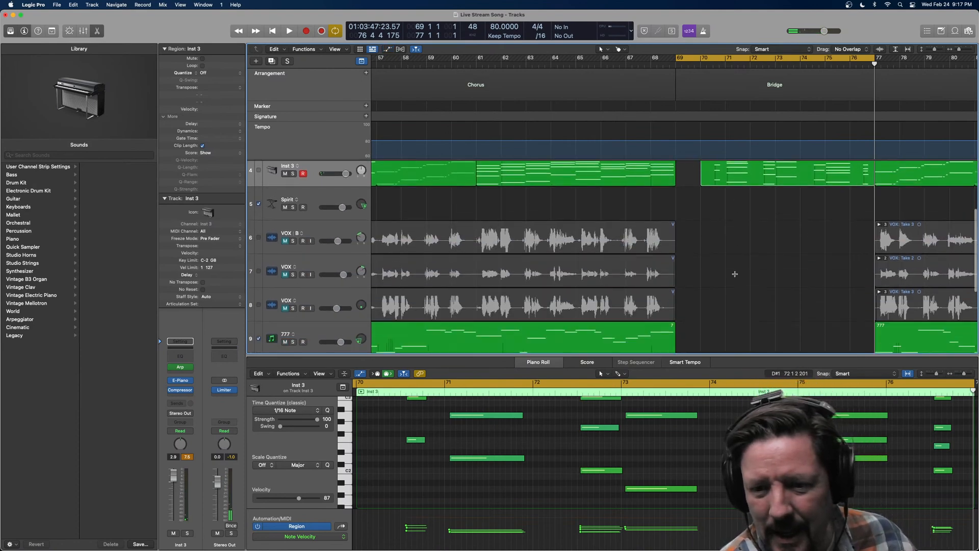
pyautogui.scroll(-2, 734, 274)
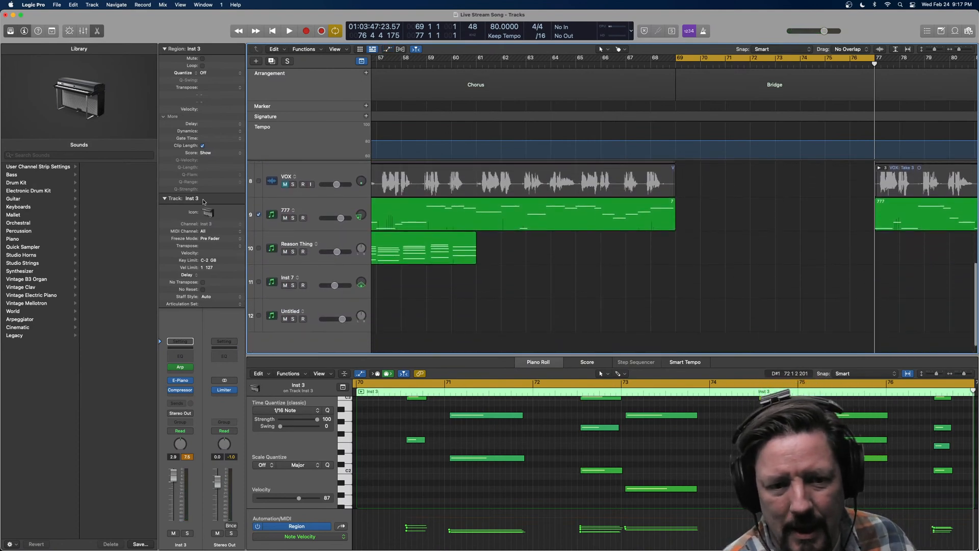
pyautogui.click(321, 211)
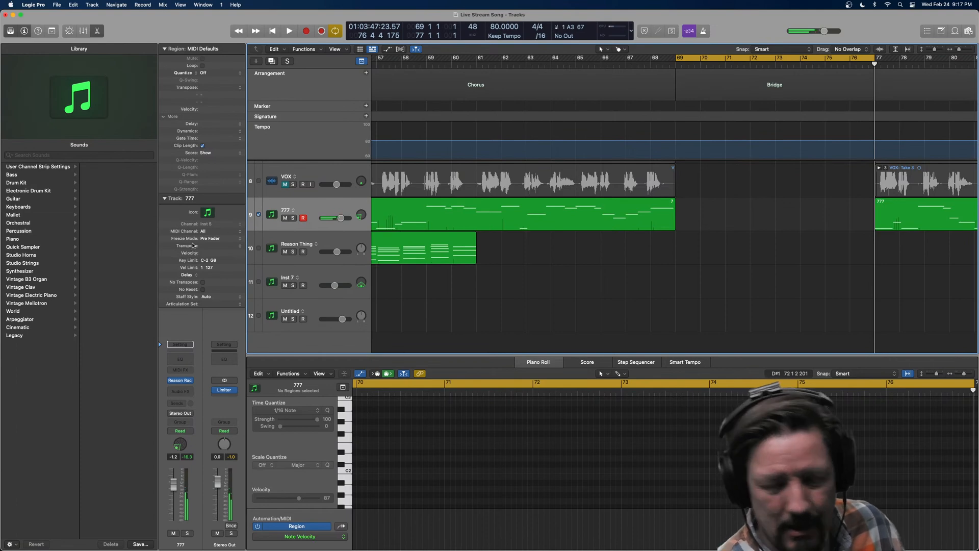
# Record a take on the 777 track over the bridge and delete it
pyautogui.press('r')
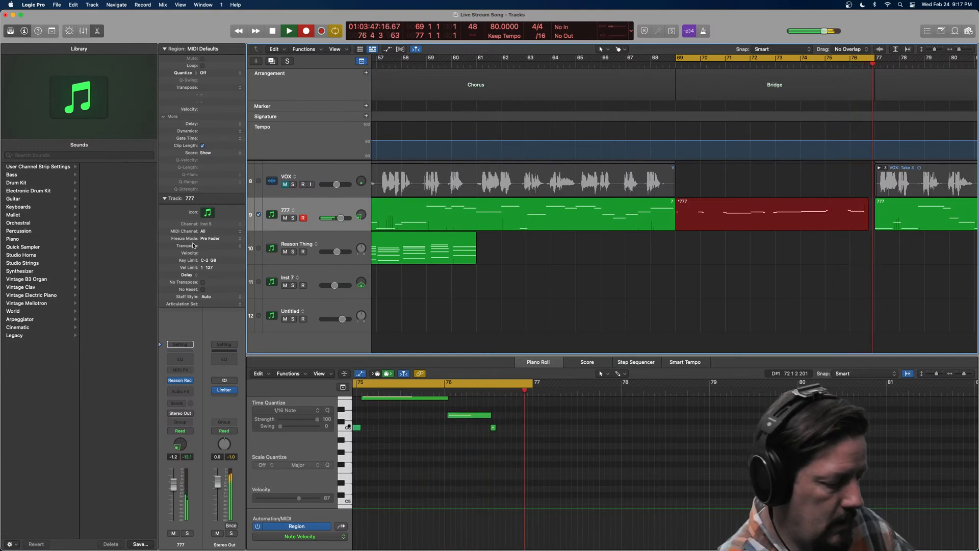
pyautogui.press('space')
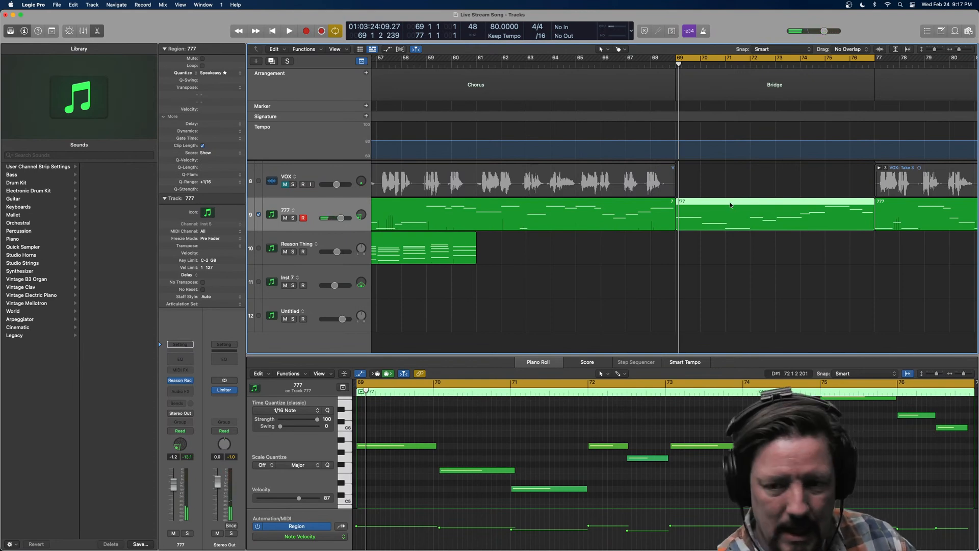
pyautogui.press('Delete')
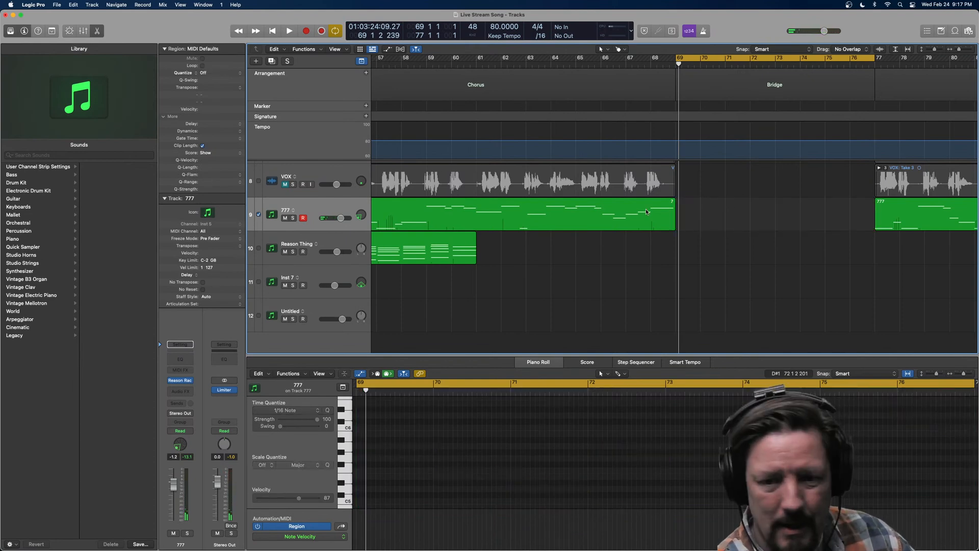
# Record a new take on the 777 track from bar 69 to bar 77 and play it back
pyautogui.press('r')
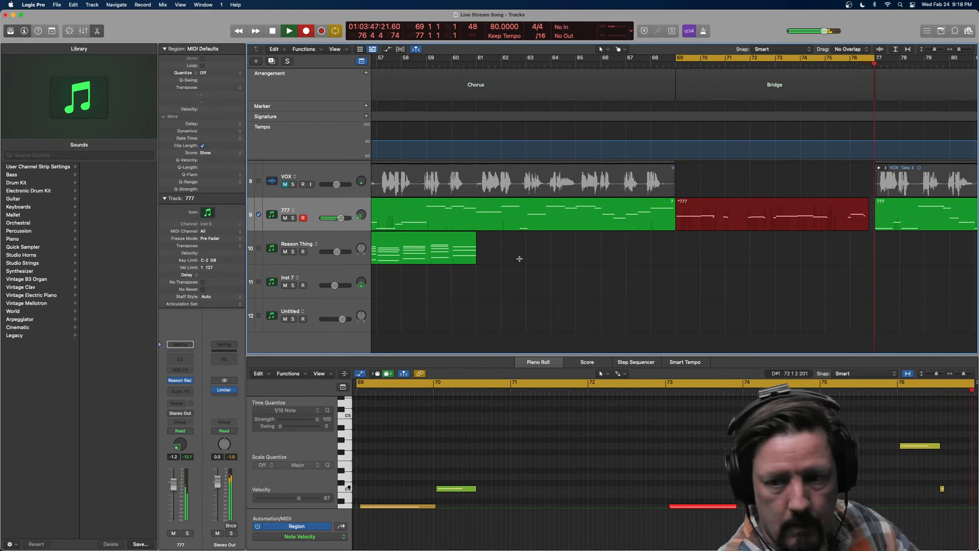
pyautogui.press('space')
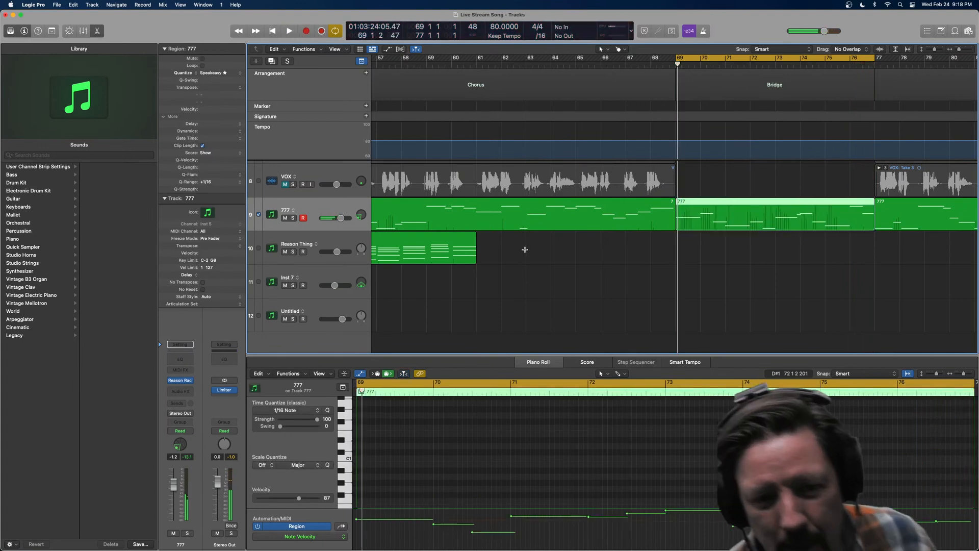
pyautogui.press('space')
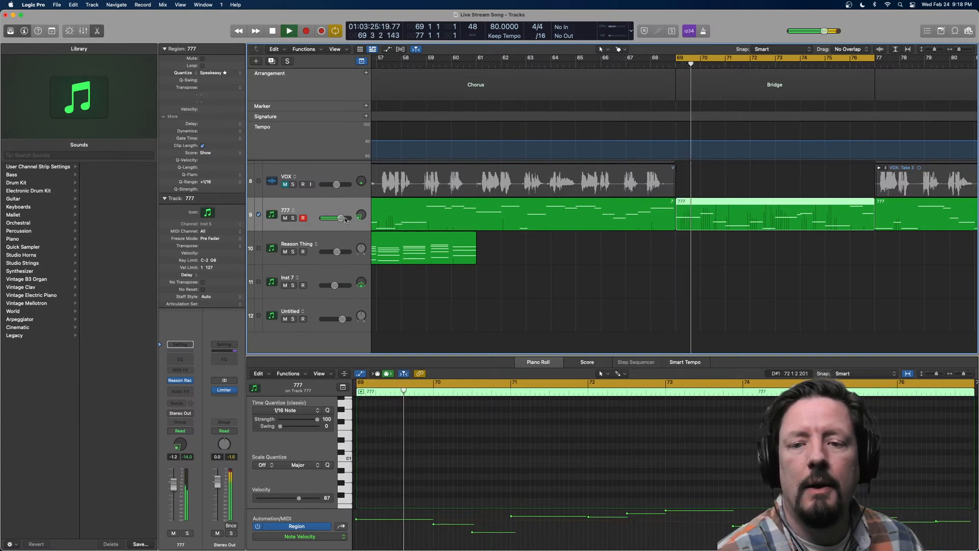
# Hide the Piano Roll and set the second Bass track's bridge region to 1/8 Note quantize during loop playback
pyautogui.scroll(5, 317, 289)
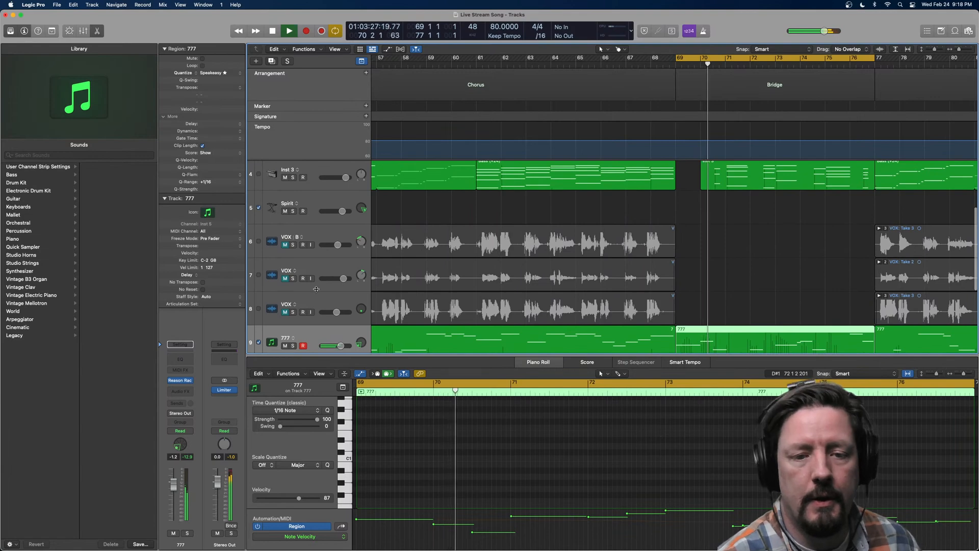
pyautogui.press('e')
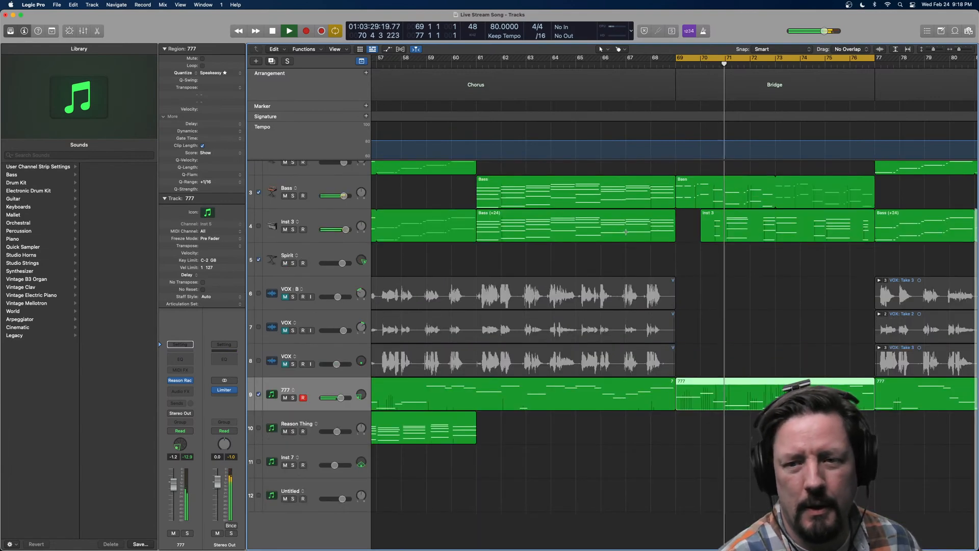
pyautogui.click(713, 191)
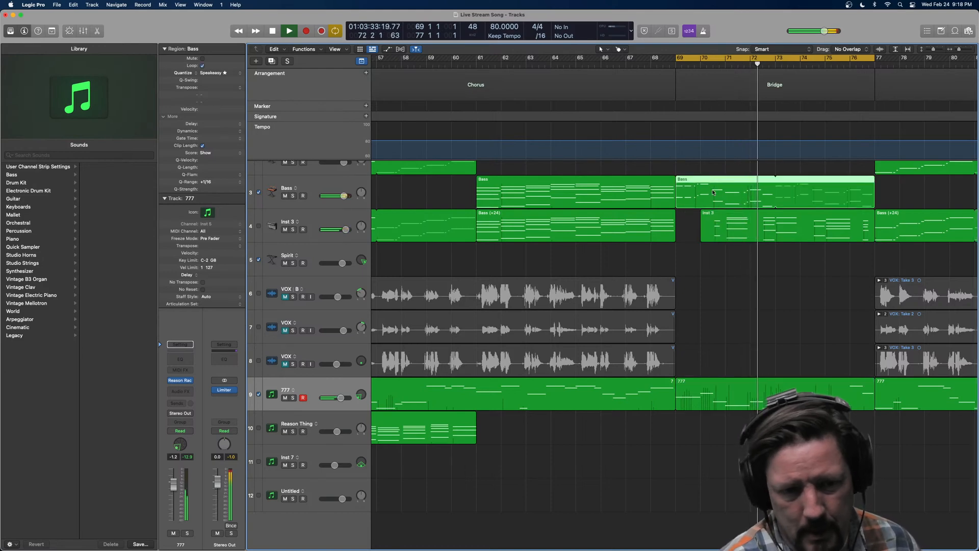
pyautogui.click(220, 73)
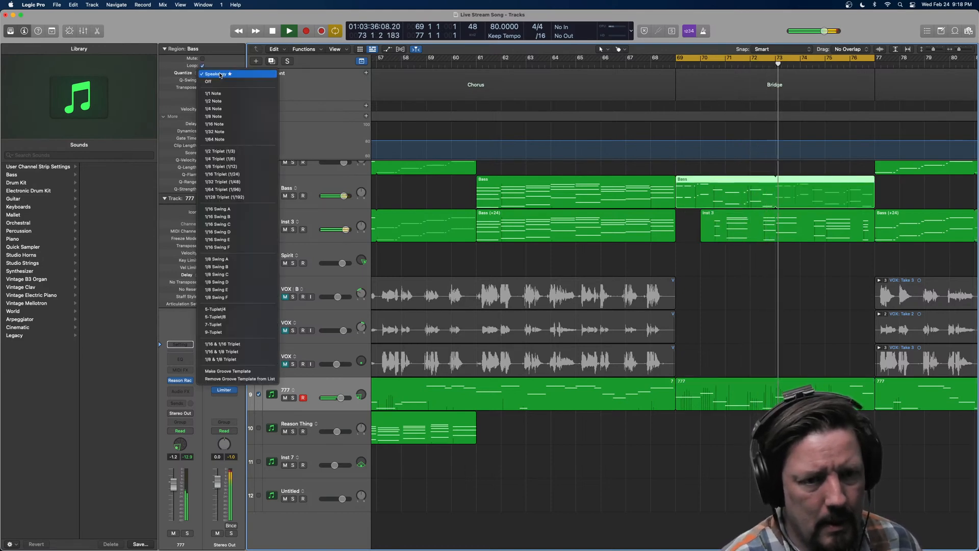
pyautogui.click(219, 117)
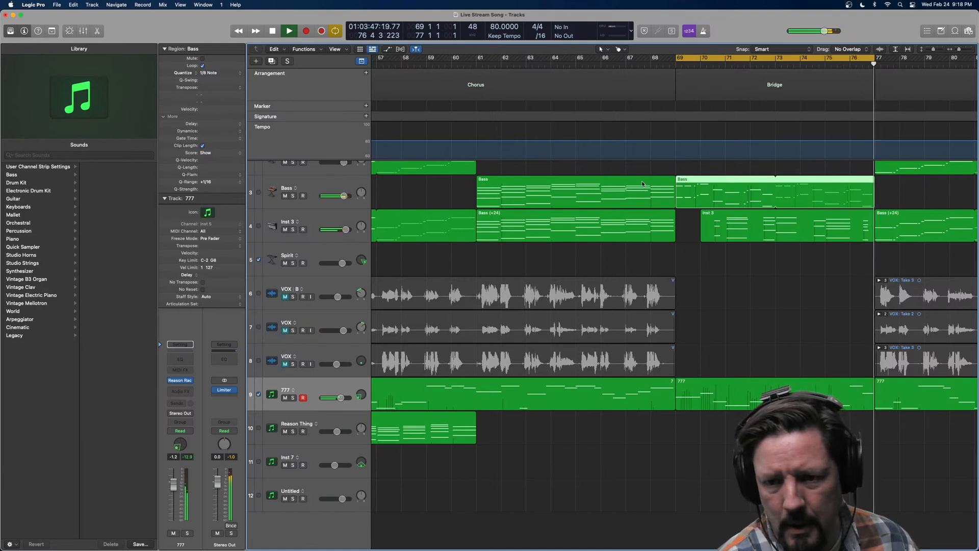
# Open the bridge Bass region in an enlarged Piano Roll and close the detached Score window
pyautogui.press('e')
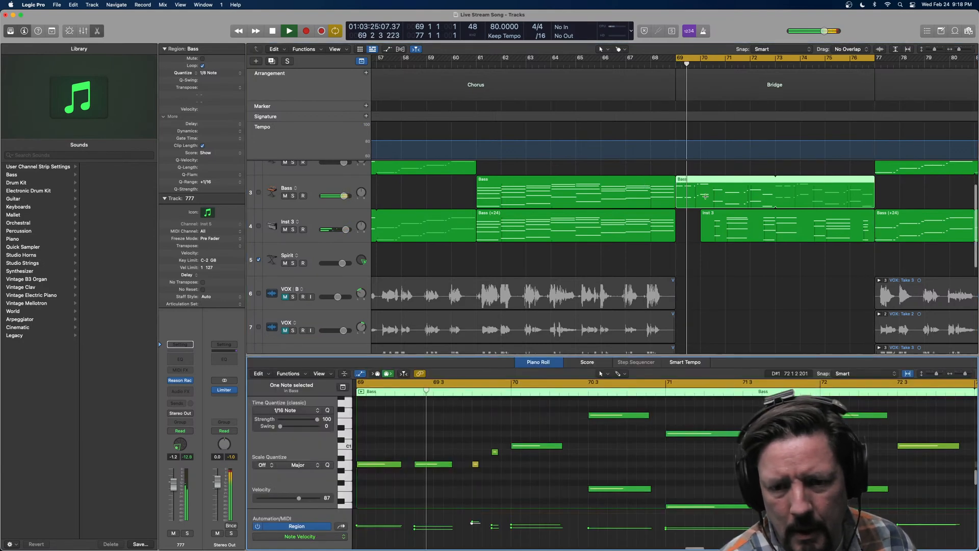
pyautogui.click(606, 359)
pyautogui.doubleClick(606, 360)
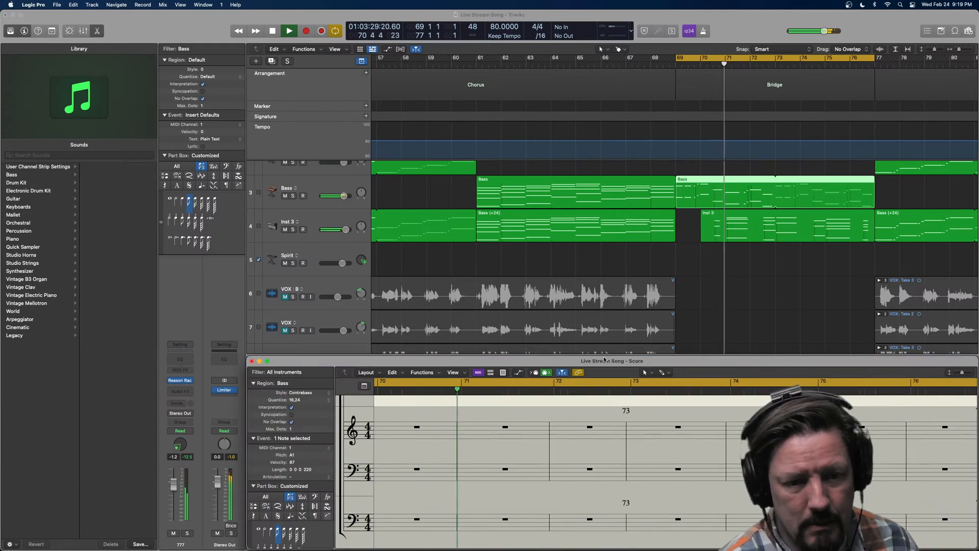
pyautogui.press('super+w')
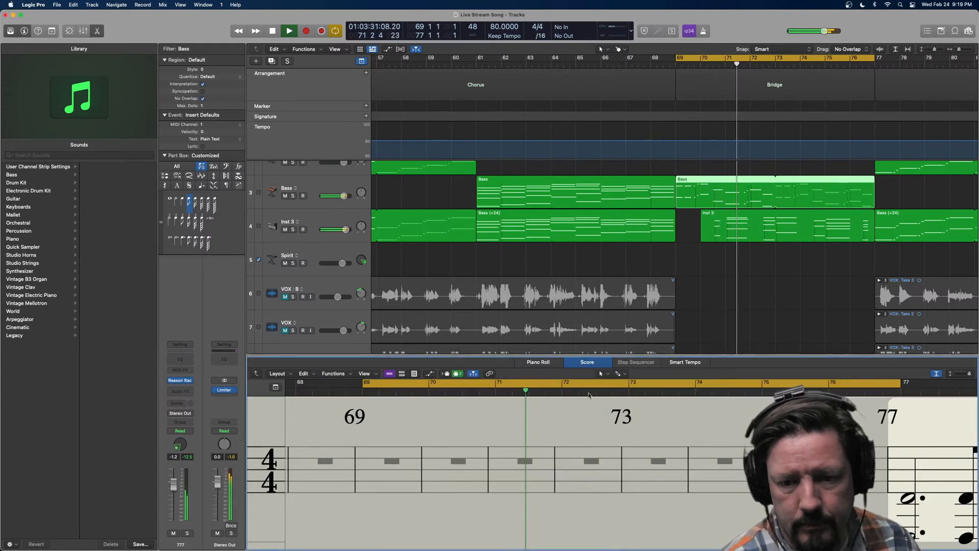
pyautogui.click(535, 362)
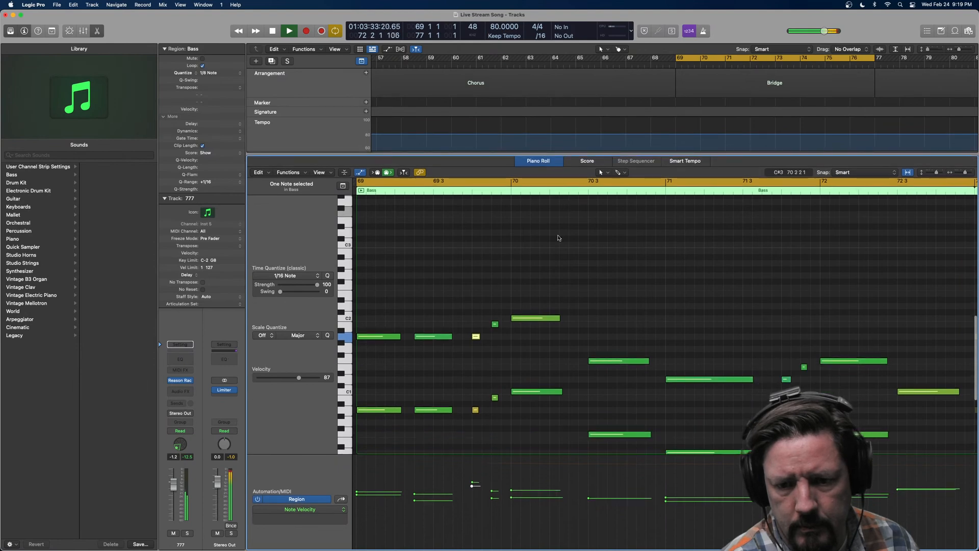
# Shorten the F0 and F1 notes at bar 72 and the C1 and C2 notes at bar 70 to about a sixteenth note
pyautogui.scroll(-5, 558, 237)
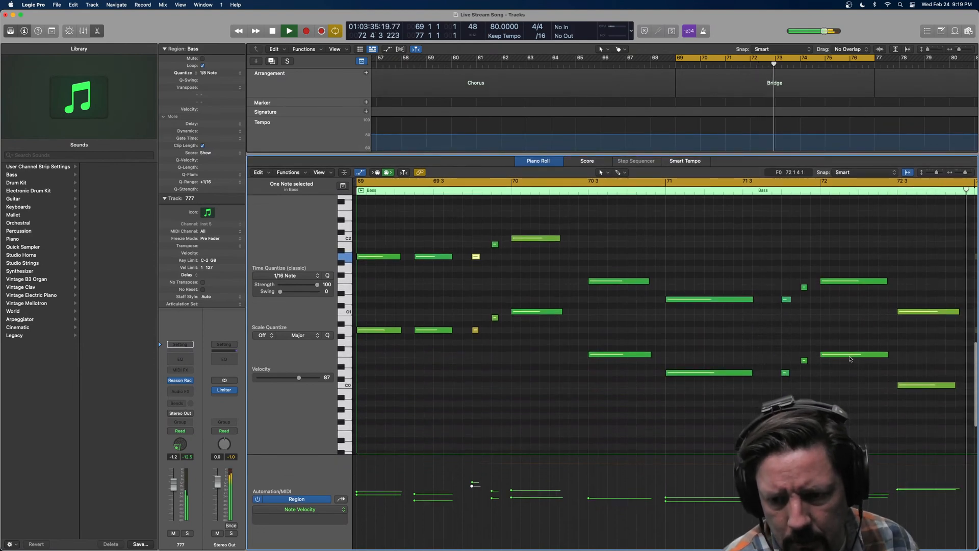
pyautogui.moveTo(841, 358)
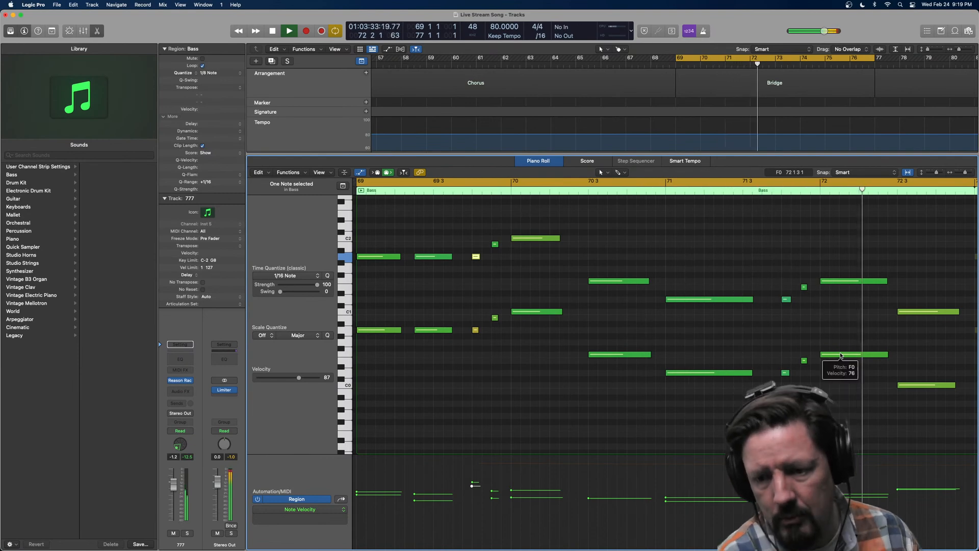
pyautogui.scroll(-5, 854, 372)
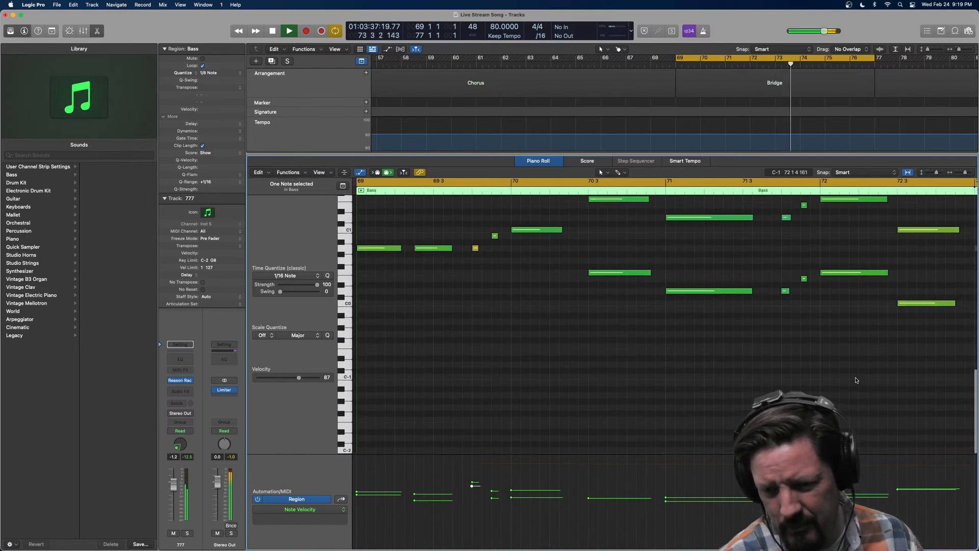
pyautogui.scroll(4, 855, 378)
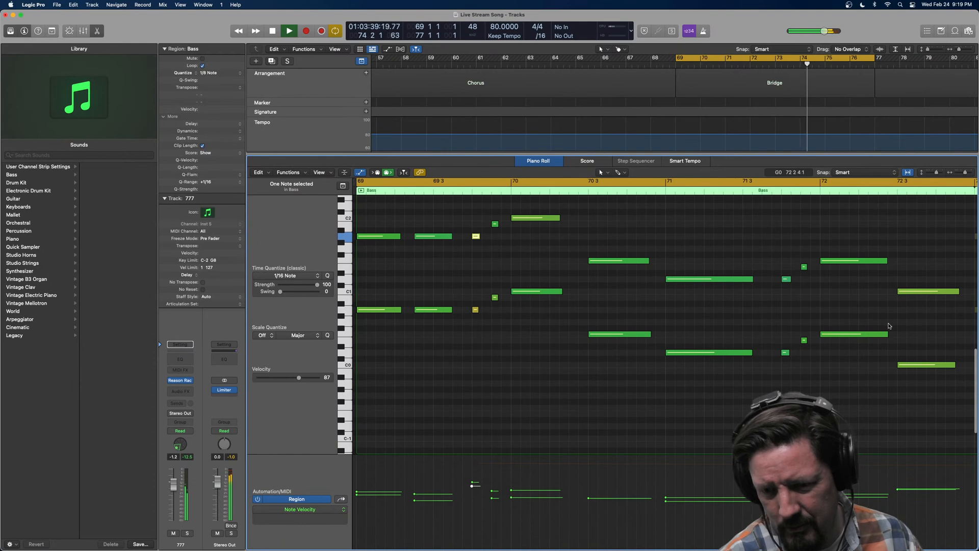
pyautogui.moveTo(886, 334); pyautogui.dragTo(829, 333)
pyautogui.moveTo(887, 258); pyautogui.dragTo(830, 260)
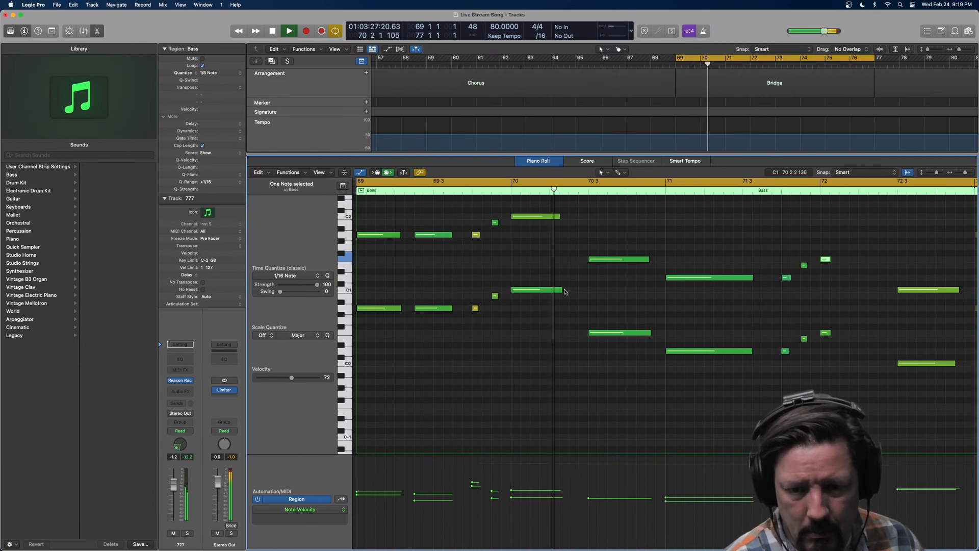
pyautogui.moveTo(560, 289); pyautogui.dragTo(519, 291)
pyautogui.moveTo(558, 215); pyautogui.dragTo(520, 219)
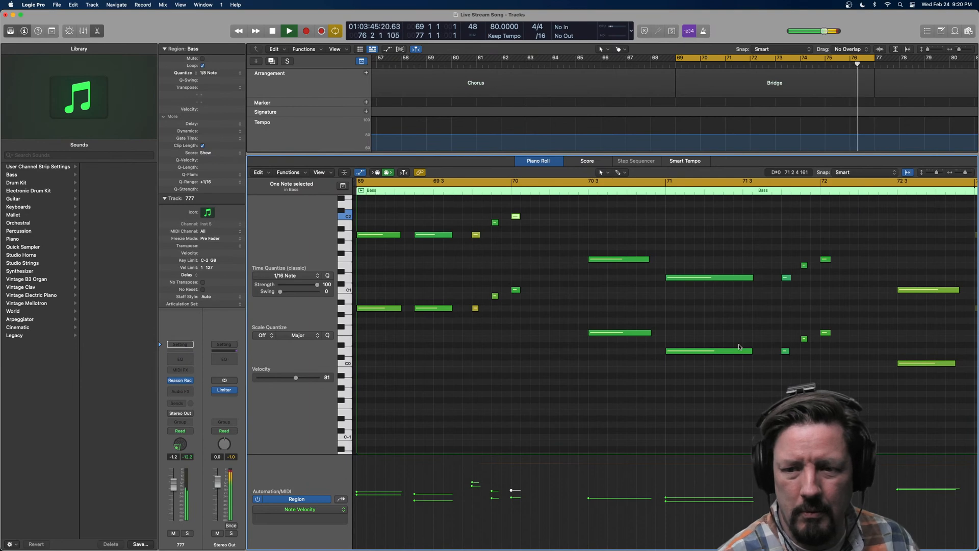
pyautogui.press('space')
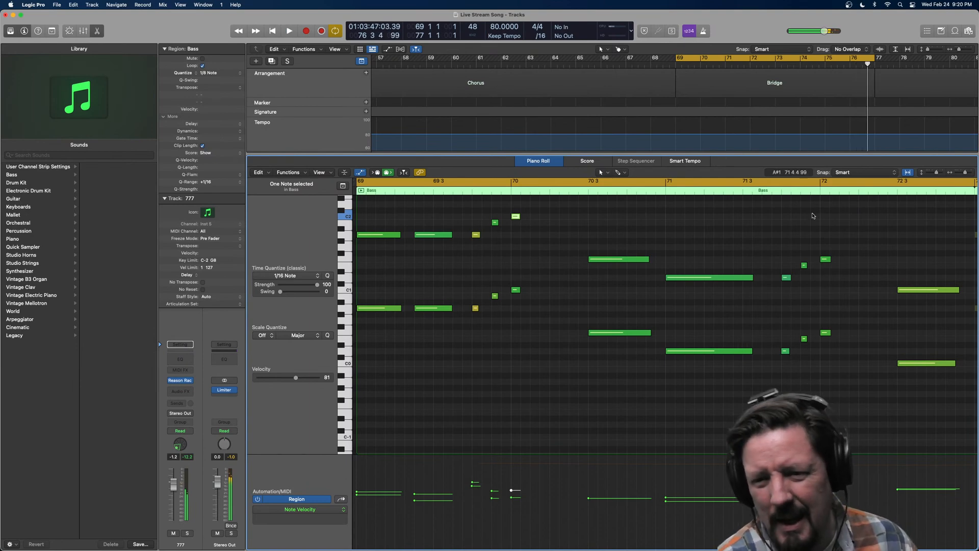
# Try the bridge without the lower F0 note at bar 72 and C1 note at bar 70, and undo both deletions
pyautogui.moveTo(827, 260)
pyautogui.mouseDown()
pyautogui.moveTo(826, 271)
pyautogui.moveTo(825, 253)
pyautogui.mouseUp()
pyautogui.moveTo(828, 335); pyautogui.dragTo(826, 333)
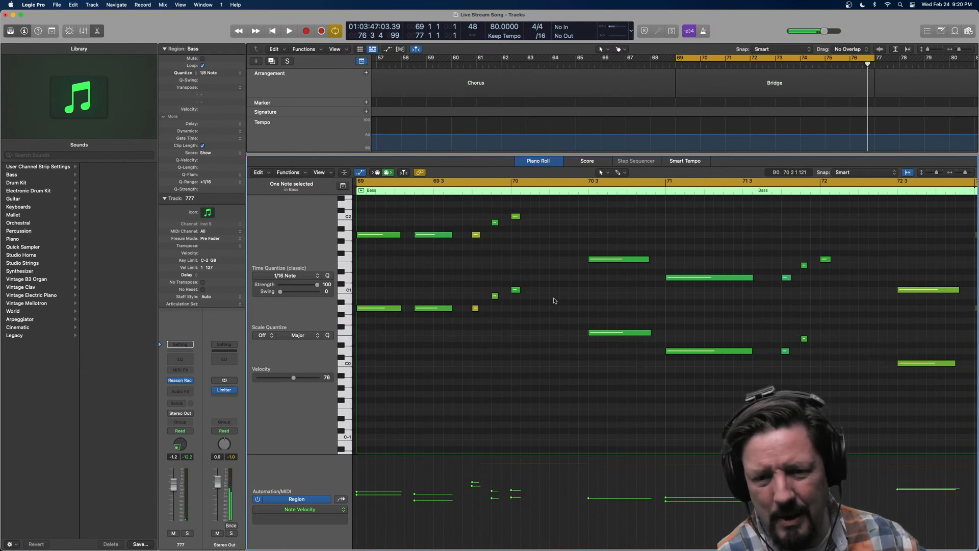
pyautogui.click(516, 290)
pyautogui.press('Delete')
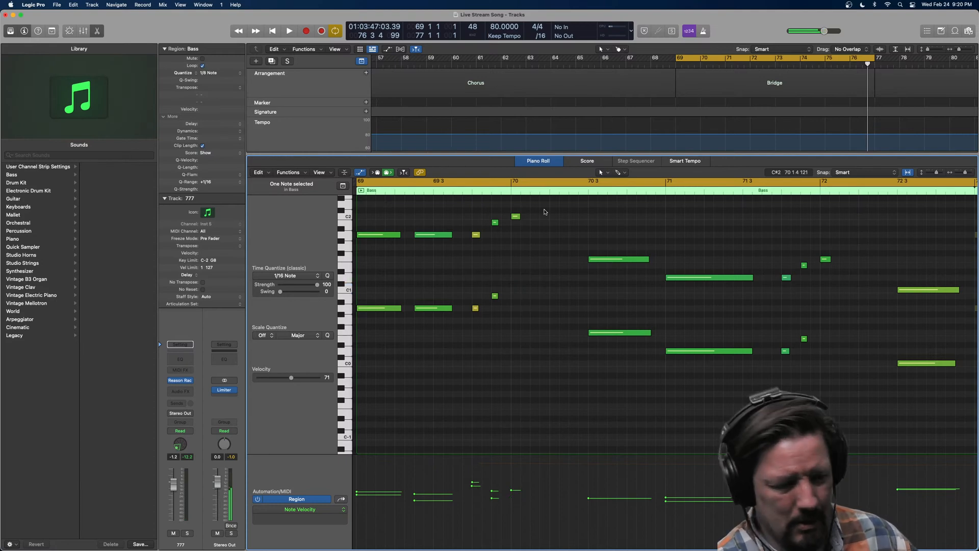
pyautogui.press('space')
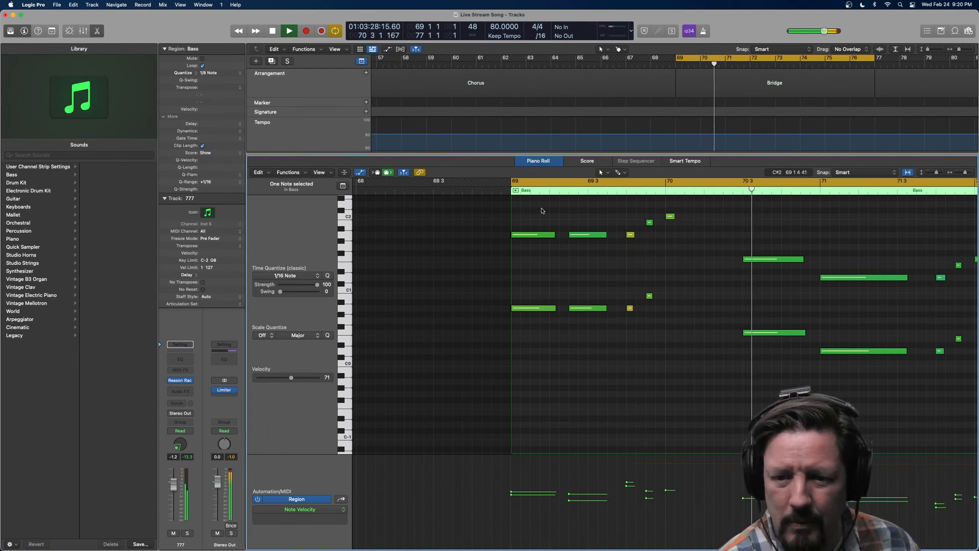
pyautogui.press('space')
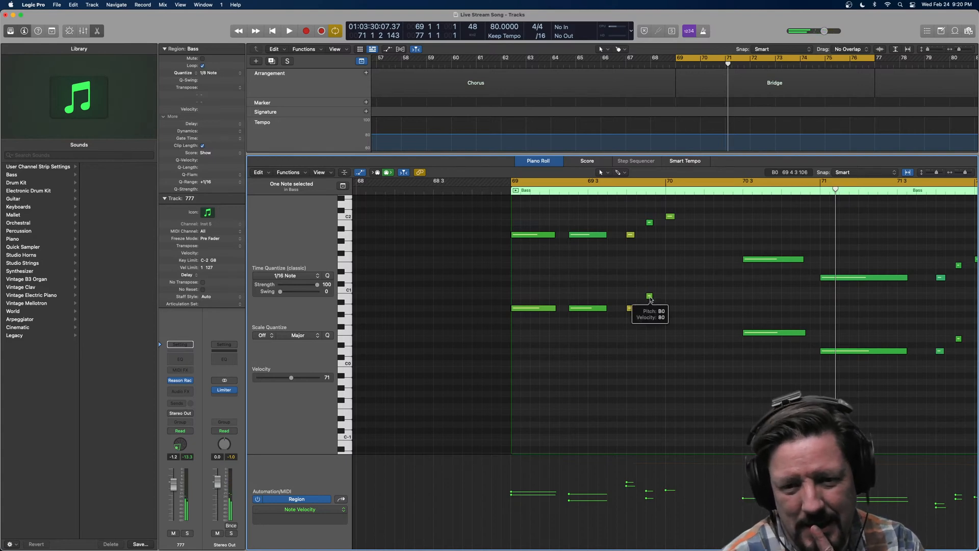
pyautogui.press('super+z')
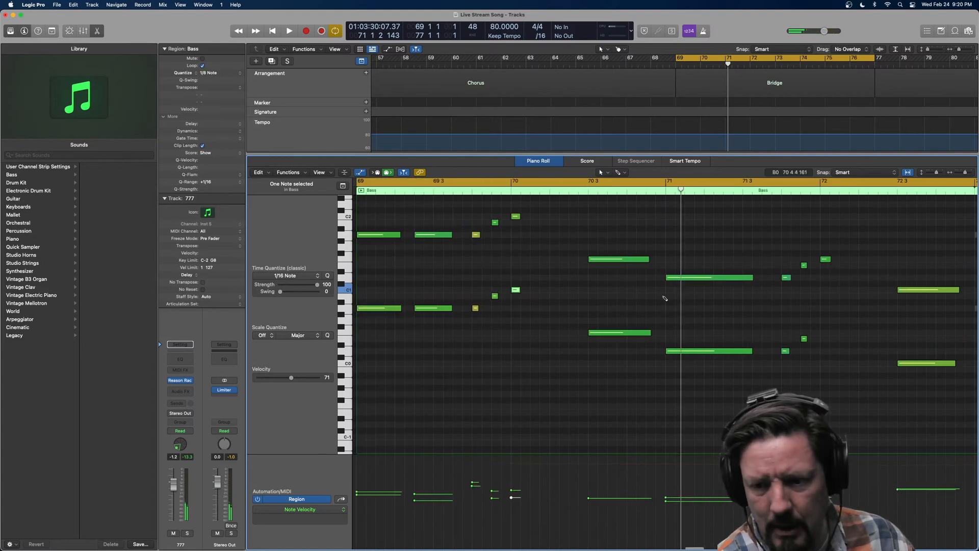
pyautogui.press('super+z')
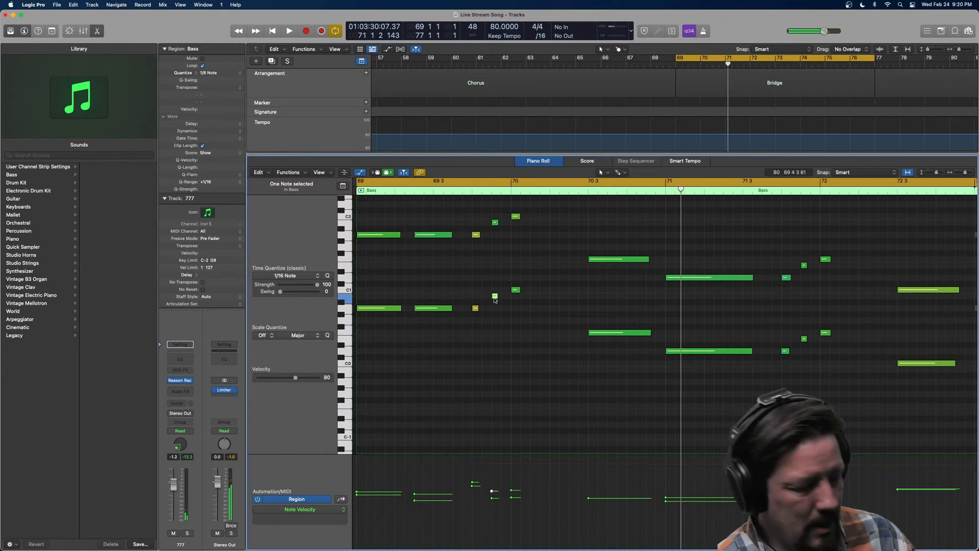
# Delete the B0 note before bar 70, the E0 note before bar 72, F1 at bar 72 and C2 at bar 70, and play the result
pyautogui.moveTo(495, 299); pyautogui.dragTo(584, 299)
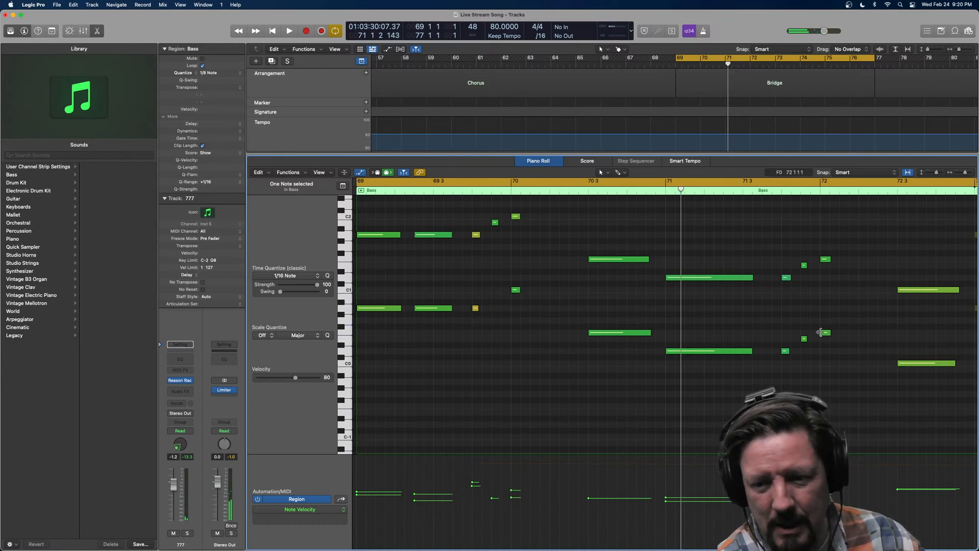
pyautogui.click(804, 339)
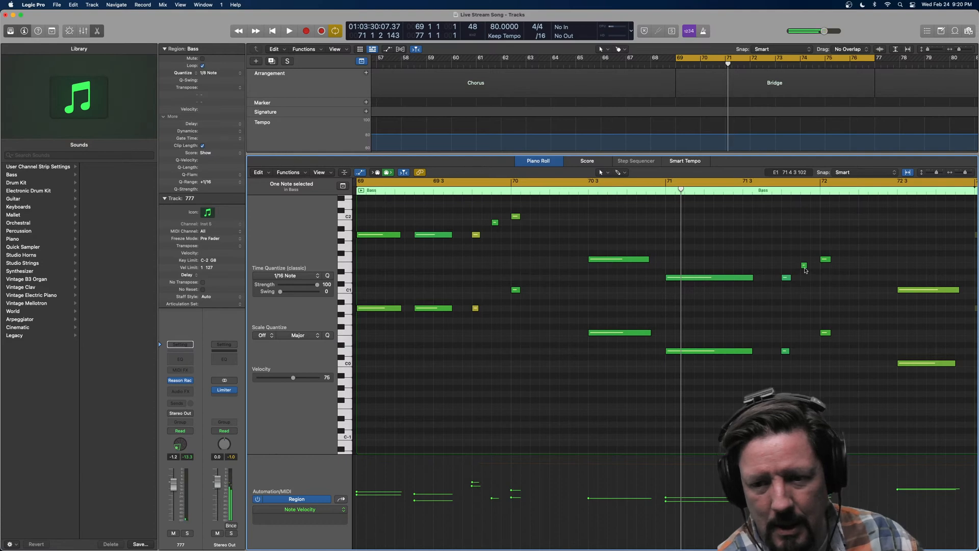
pyautogui.click(825, 259)
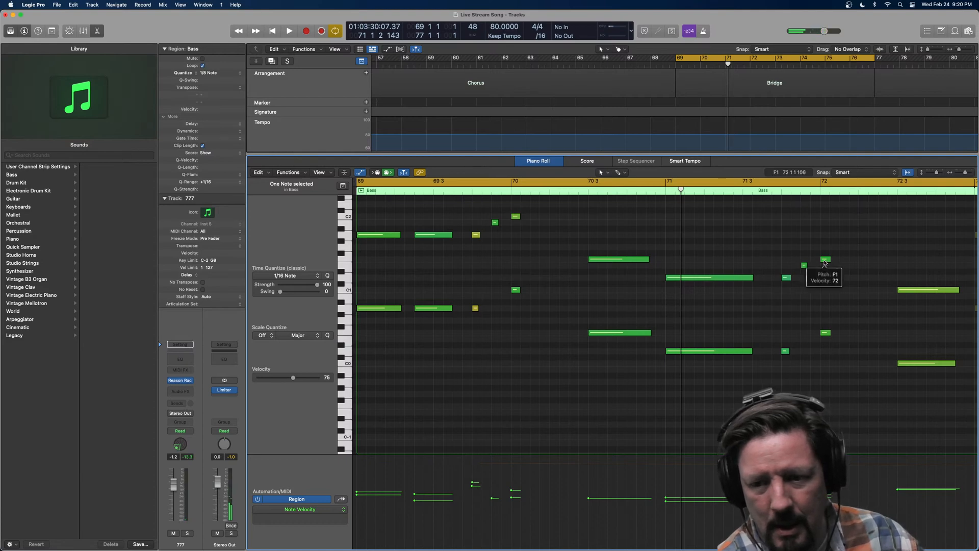
pyautogui.press('Delete')
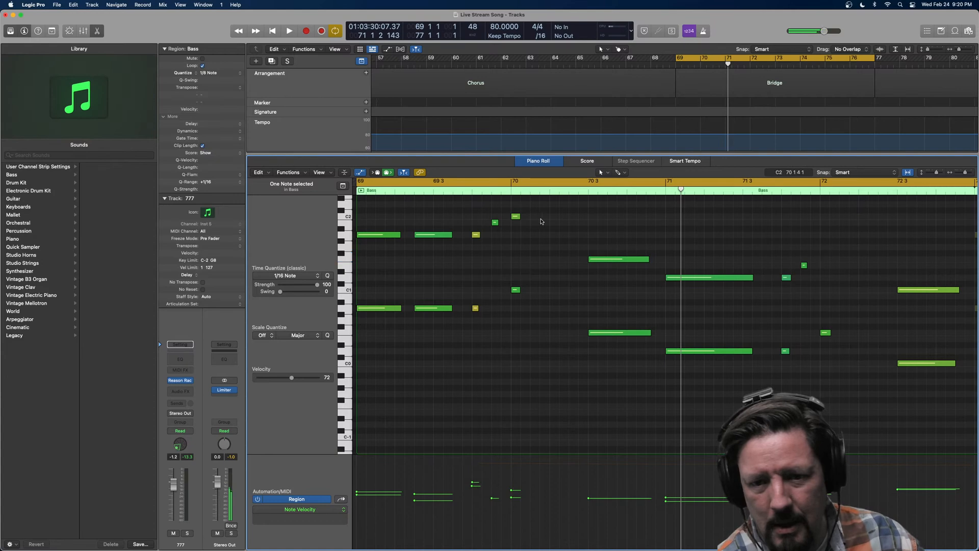
pyautogui.click(516, 217)
pyautogui.press('Delete')
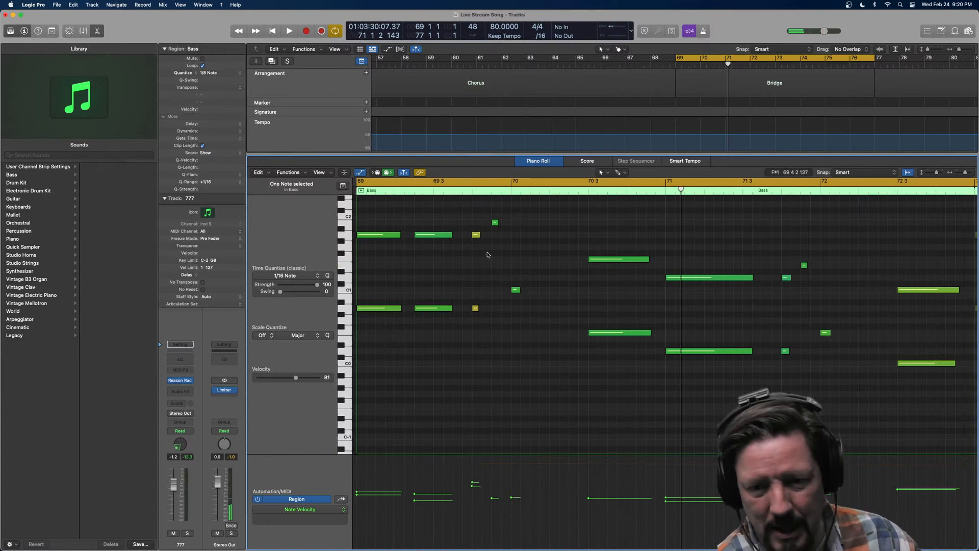
pyautogui.press('space')
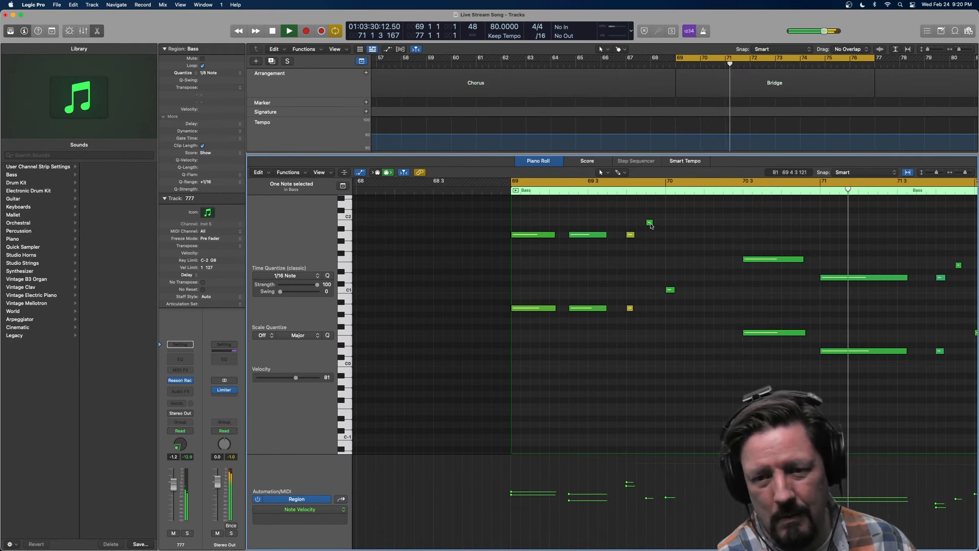
# Move the short B1 note onto bar 70 and the short E1 note onto bar 72, and play the change
pyautogui.click(650, 223)
pyautogui.click(650, 223)
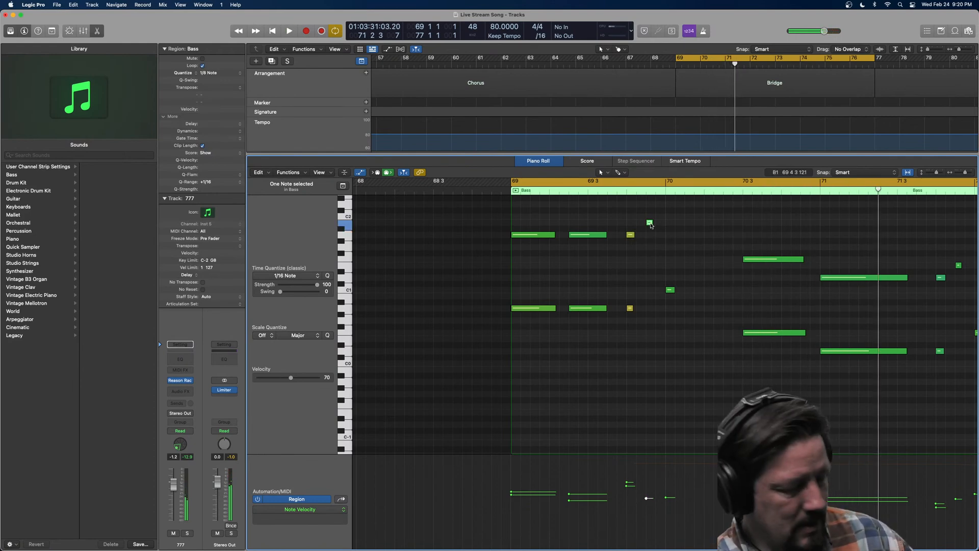
pyautogui.moveTo(653, 225); pyautogui.dragTo(671, 224)
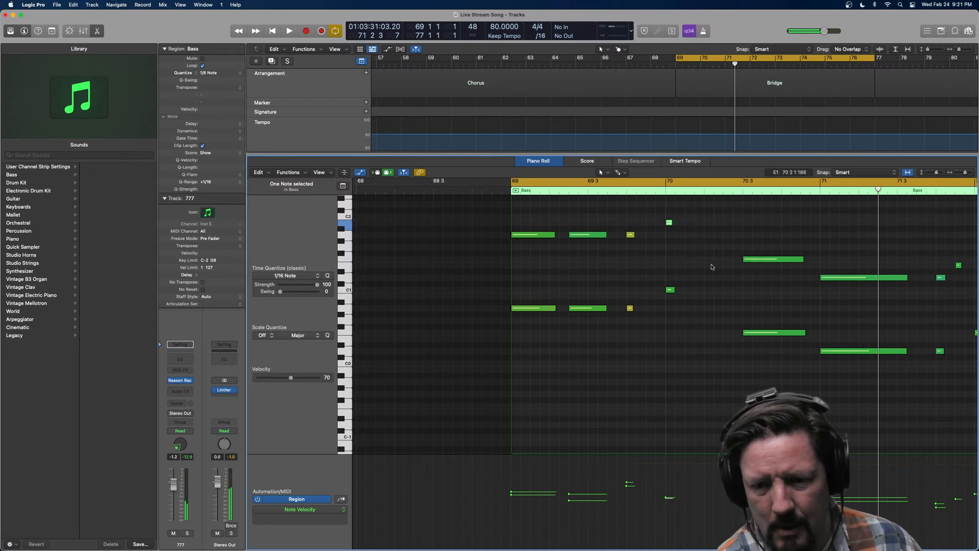
pyautogui.hscroll(5, 759, 281)
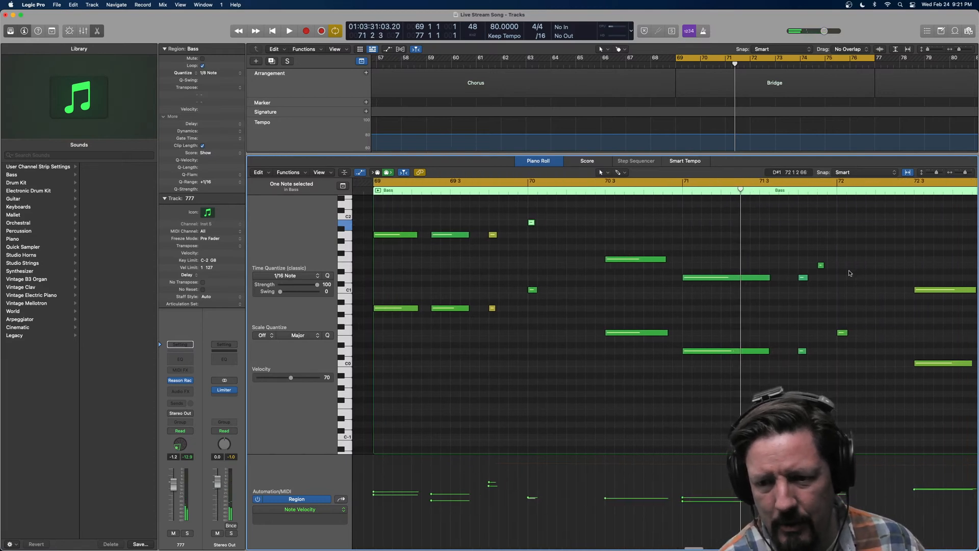
pyautogui.moveTo(820, 266); pyautogui.dragTo(839, 265)
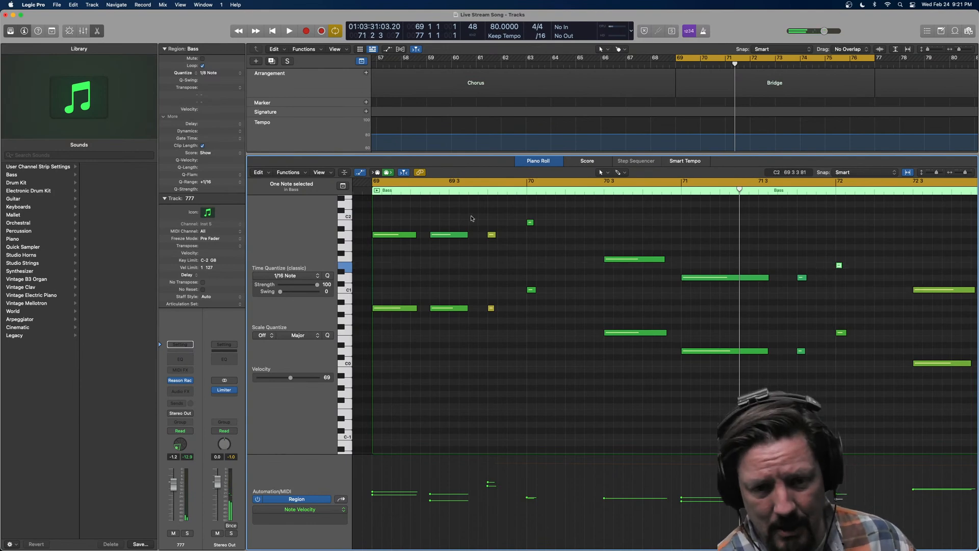
pyautogui.press('space')
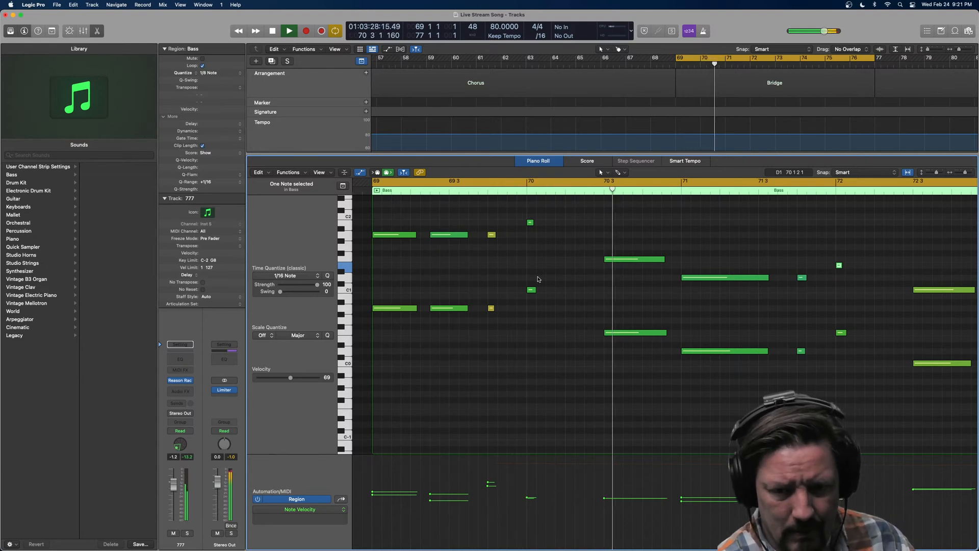
pyautogui.press('space')
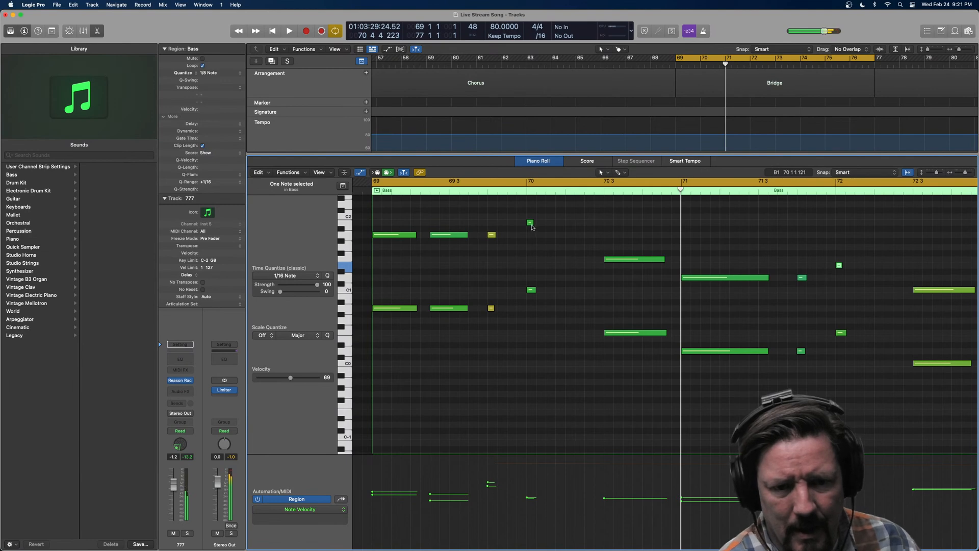
# Raise the B1 note at bar 70 to C2 and the E1 note at bar 72 to F1, and hide the Piano Roll during loop playback
pyautogui.moveTo(531, 226)
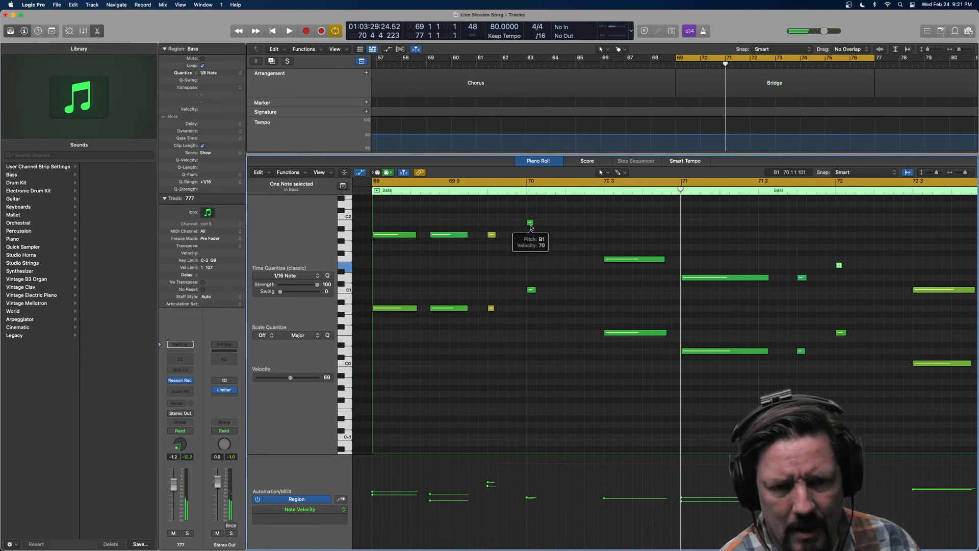
pyautogui.click(530, 290)
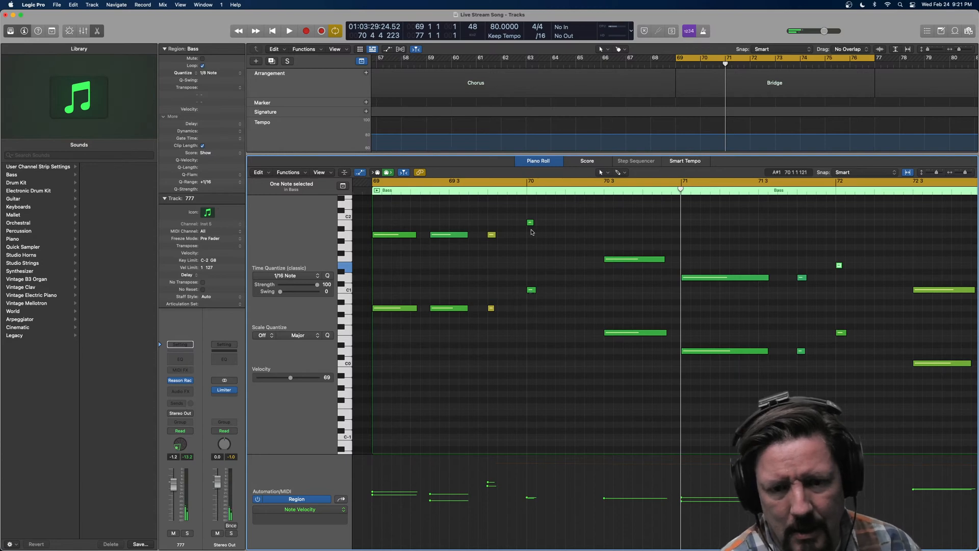
pyautogui.moveTo(530, 226); pyautogui.dragTo(531, 220)
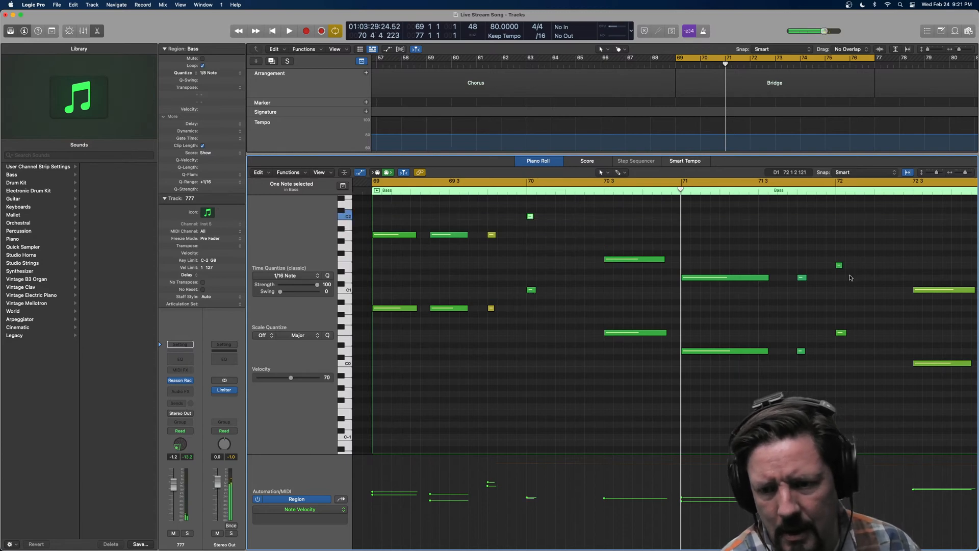
pyautogui.moveTo(839, 267); pyautogui.dragTo(838, 260)
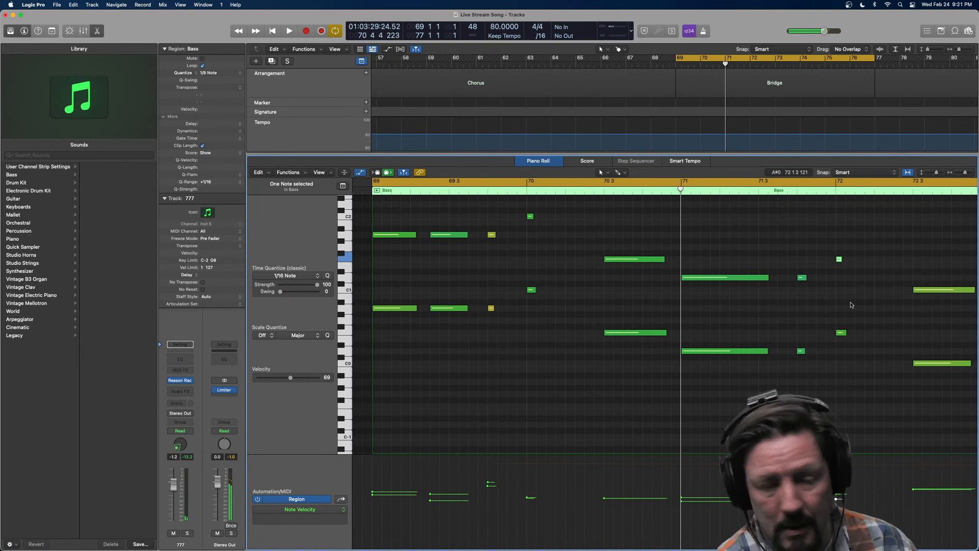
pyautogui.press('space')
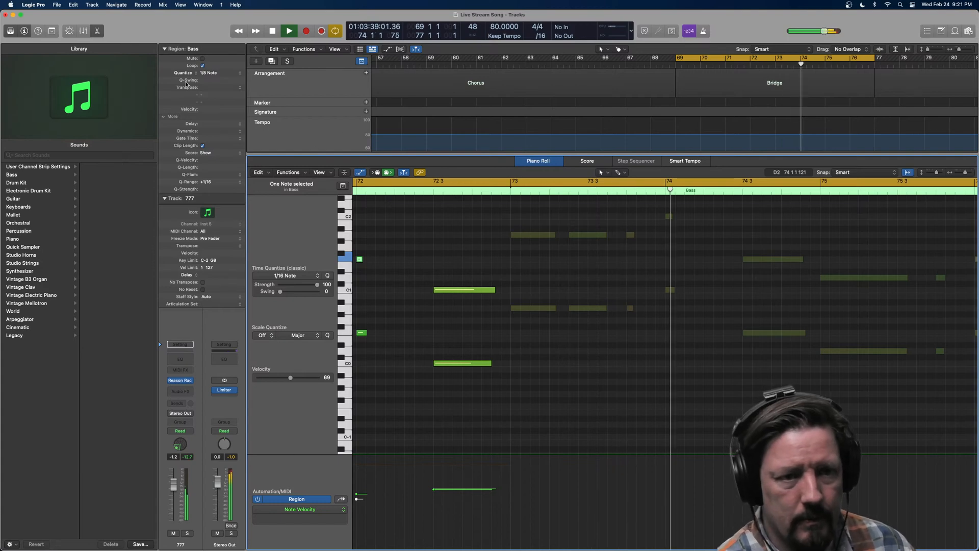
pyautogui.click(97, 31)
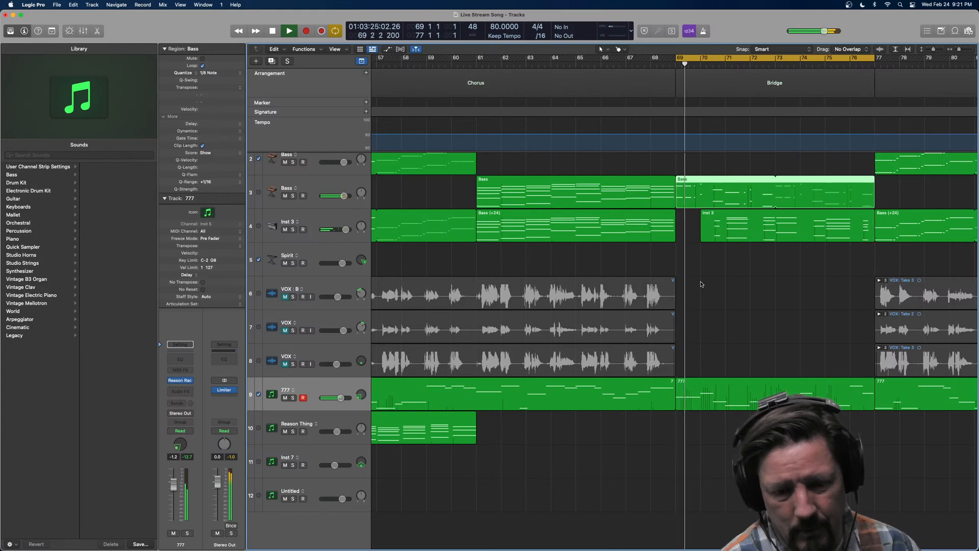
# Stop playback and turn off the cycle range over the bridge, with the whole arrangement in view
pyautogui.press('space')
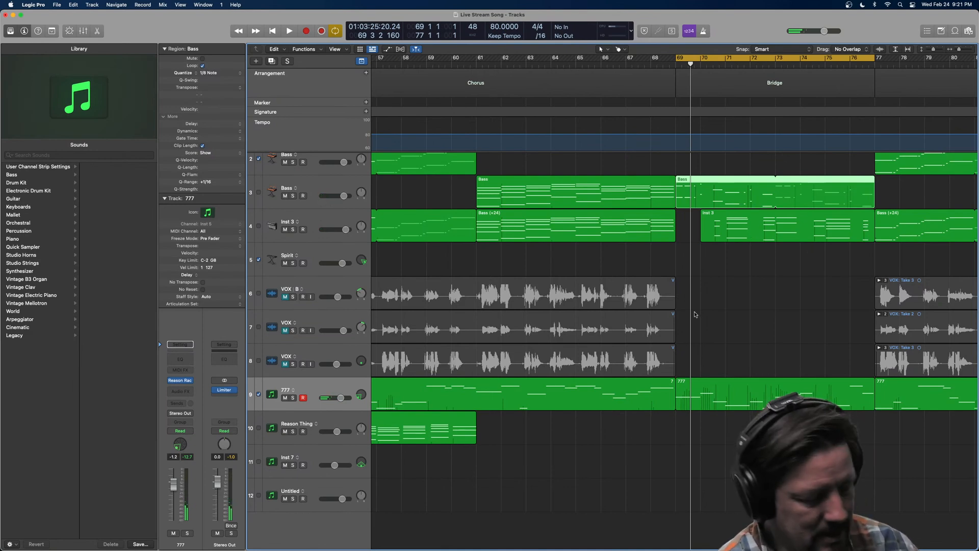
pyautogui.press('super+Left')
pyautogui.press('super+Left')
pyautogui.press('super+Left')
pyautogui.press('super+Left')
pyautogui.press('super+Left')
pyautogui.press('super+Left')
pyautogui.press('super+Left')
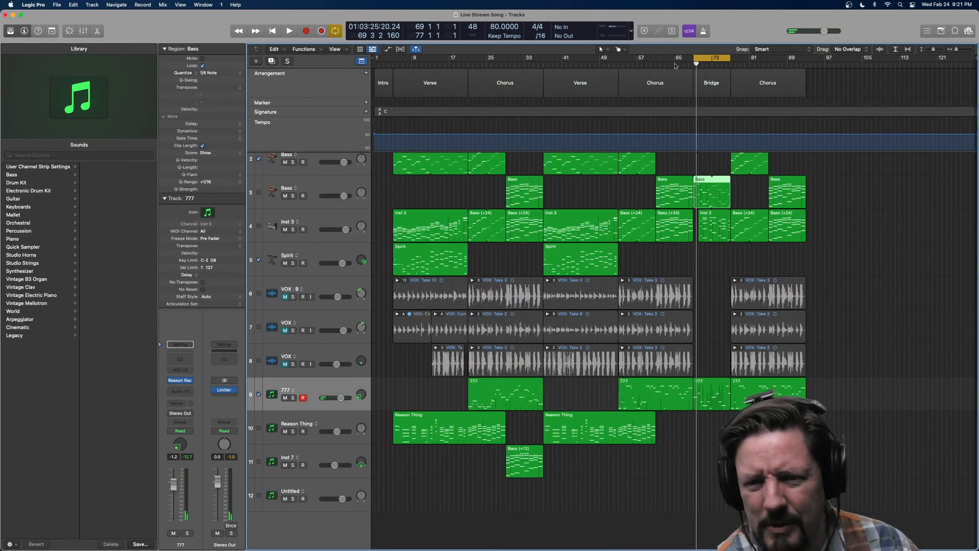
pyautogui.click(703, 58)
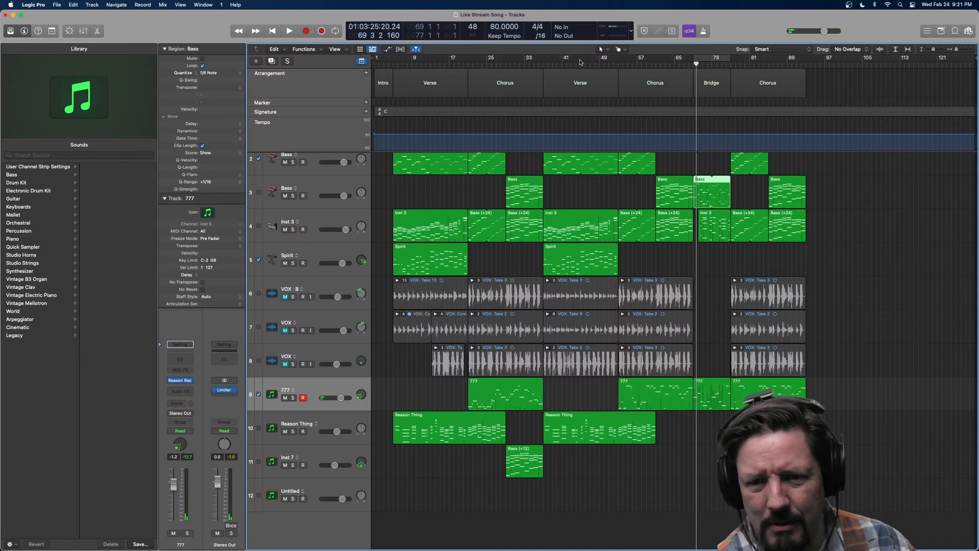
# Play the song from the second verse at bar 37 into the final chorus, unmuting the three vocal tracks during playback
pyautogui.click(543, 63)
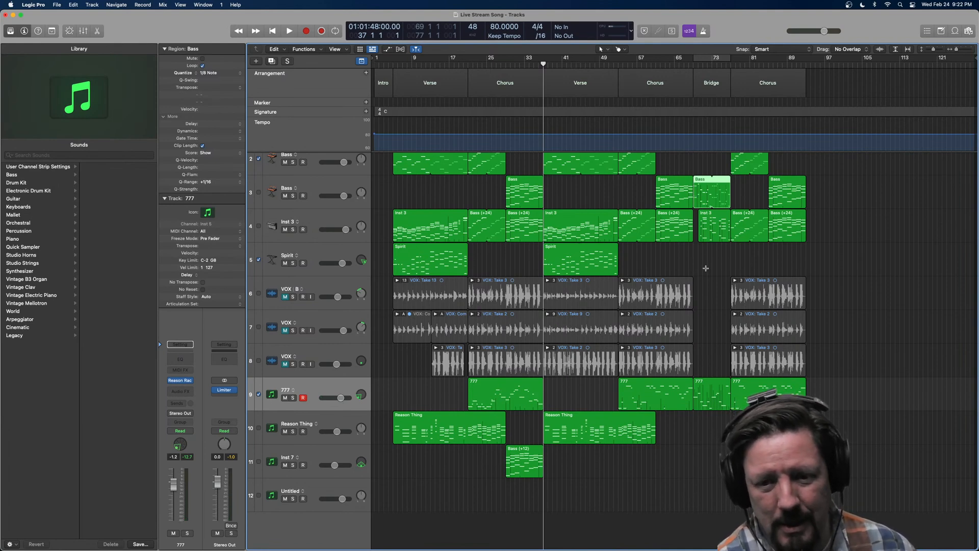
pyautogui.press('space')
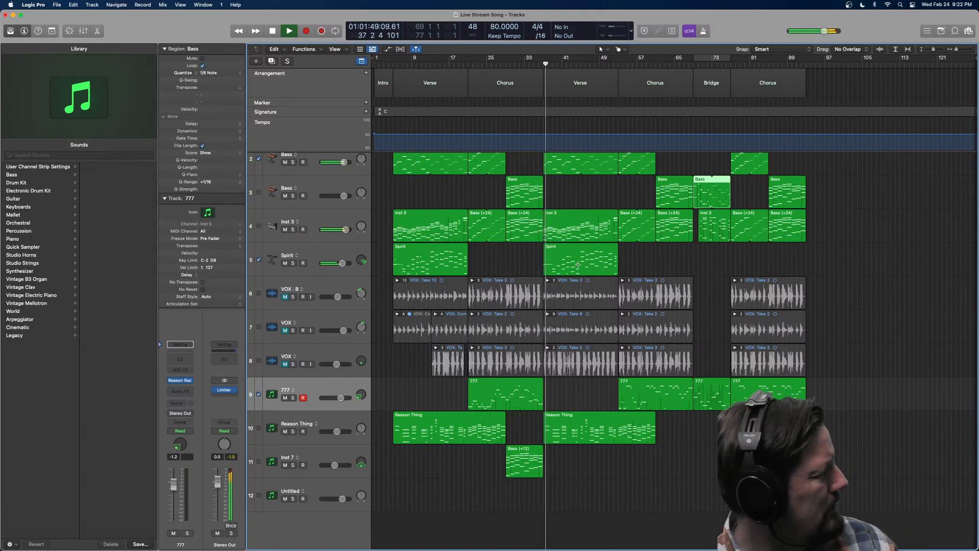
pyautogui.press('space')
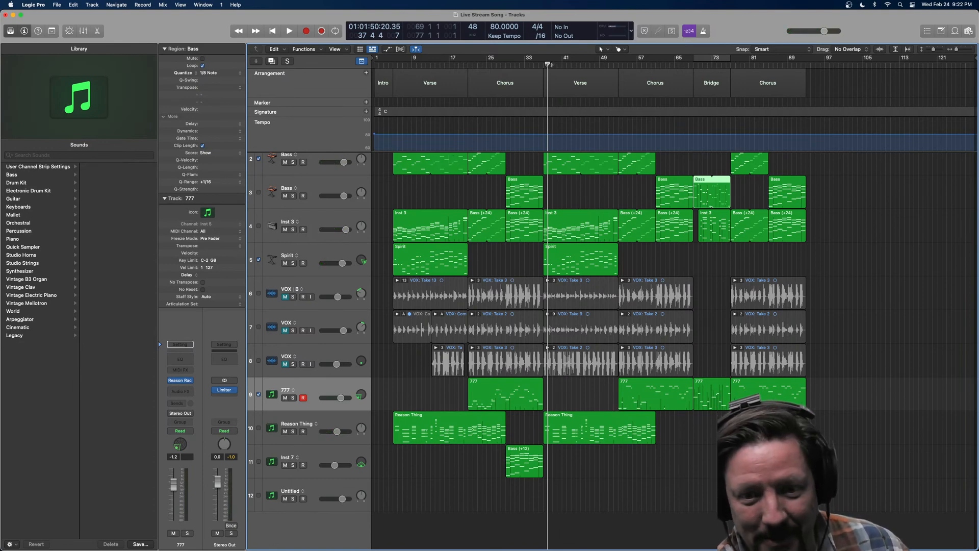
pyautogui.press('space')
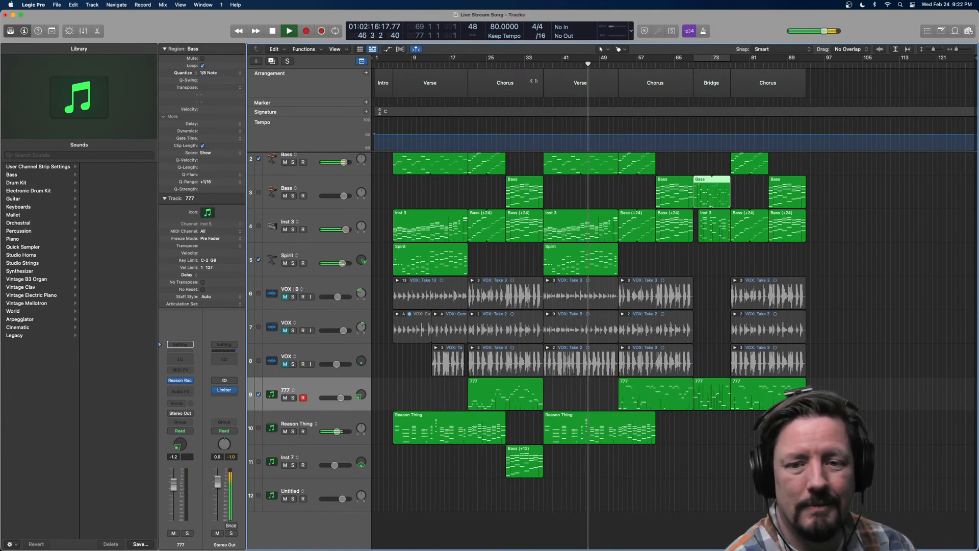
pyautogui.moveTo(284, 297); pyautogui.dragTo(284, 363)
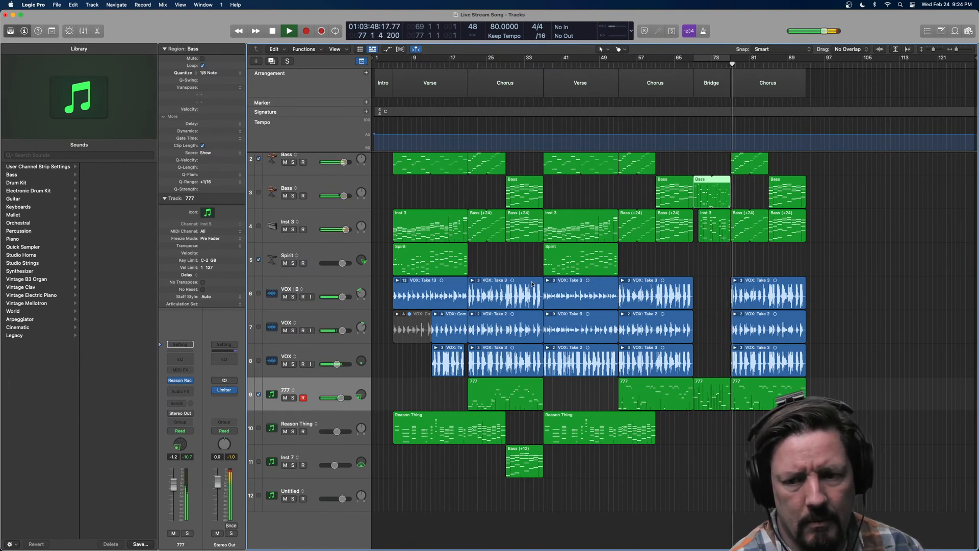
pyautogui.press('space')
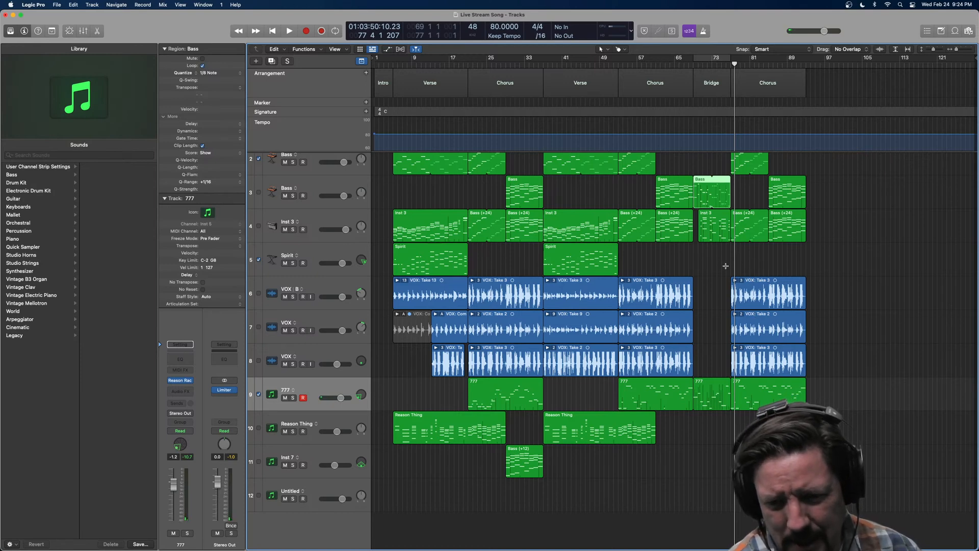
# Mute the final-chorus regions on vocal tracks 6 and 7 with the Mute Tool, and play from bar 77
pyautogui.rightClick(779, 256)
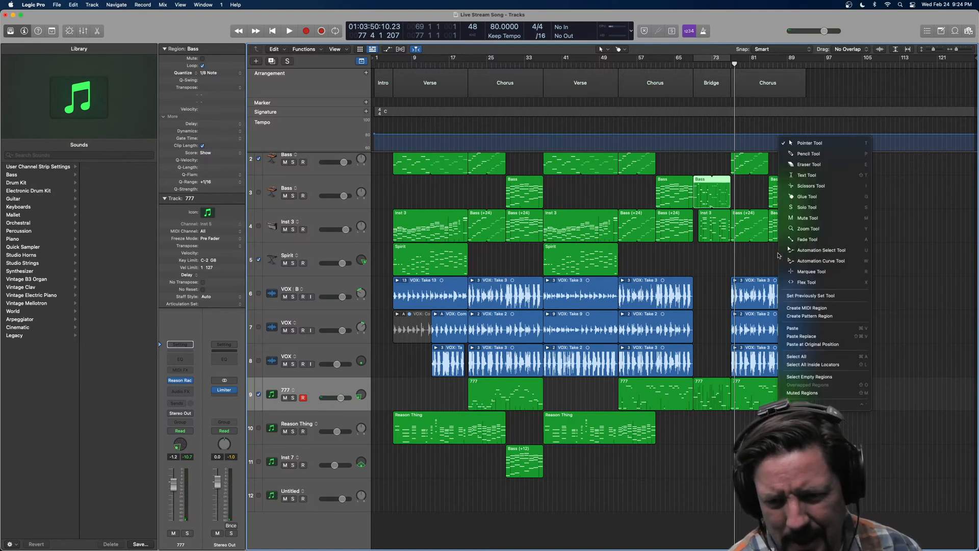
pyautogui.click(814, 220)
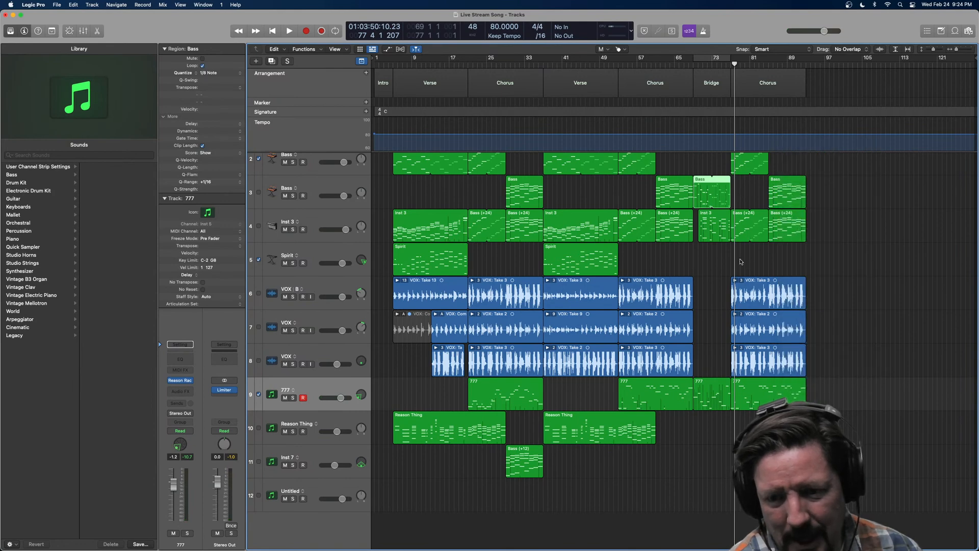
pyautogui.moveTo(740, 259); pyautogui.dragTo(763, 327)
pyautogui.click(762, 322)
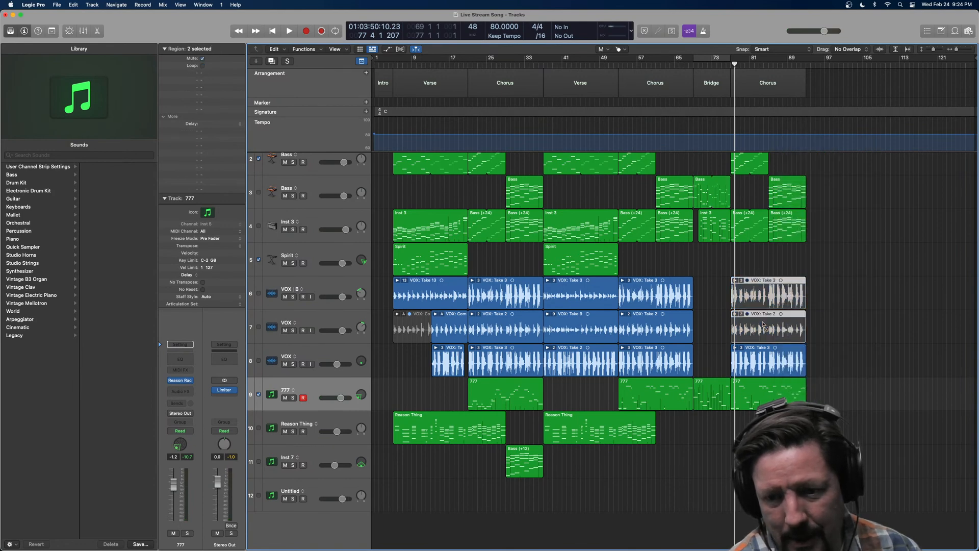
pyautogui.click(730, 64)
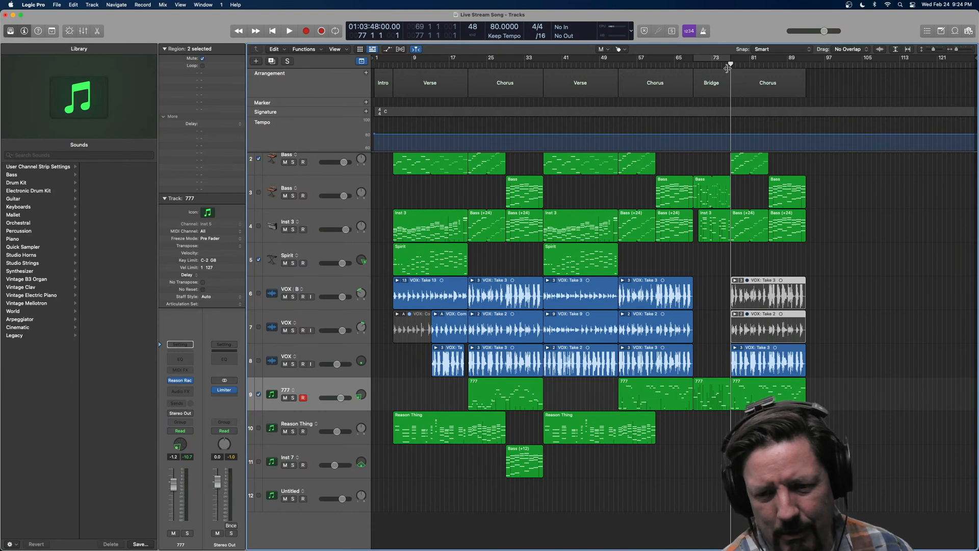
pyautogui.press('space')
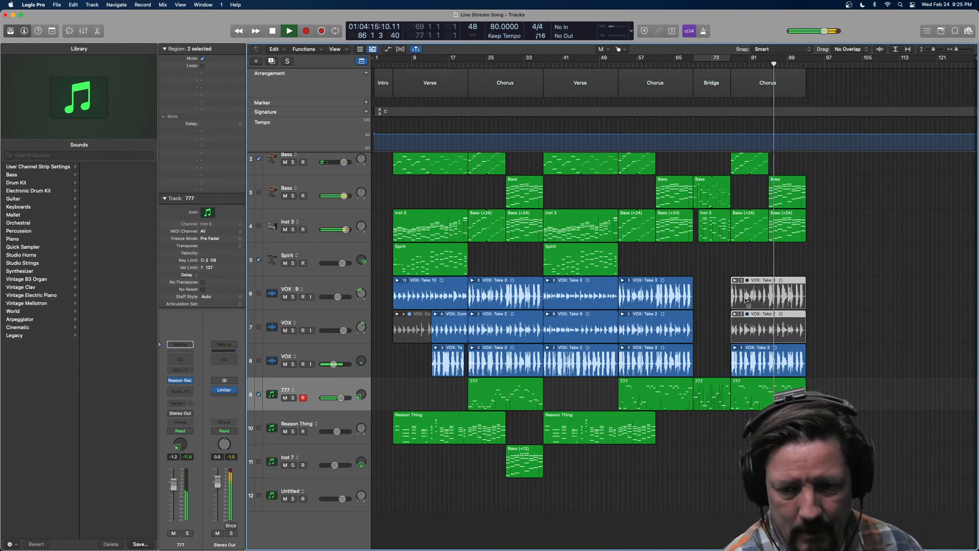
pyautogui.press('space')
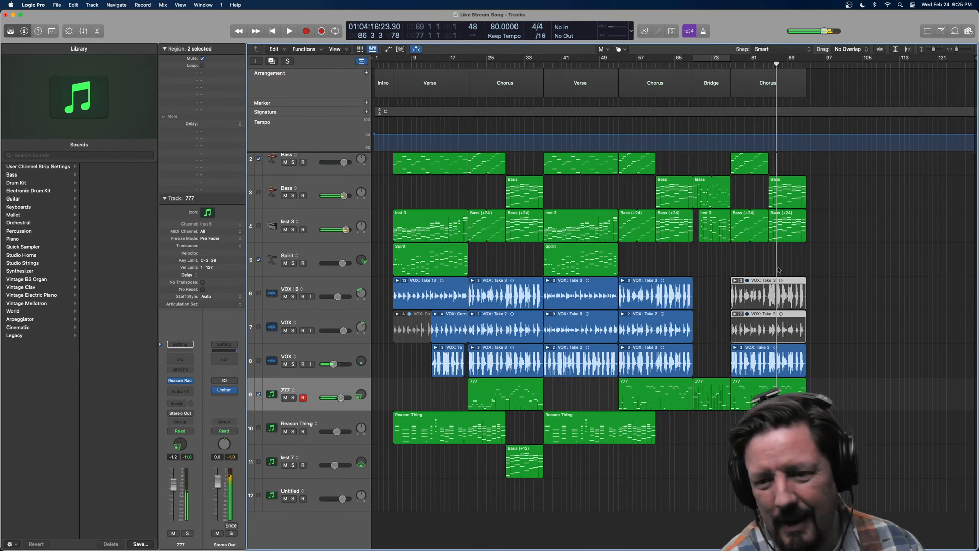
# Split the two muted final-chorus vocal regions on tracks 6 and 7 at bar 85 with the Scissors Tool
pyautogui.rightClick(776, 262)
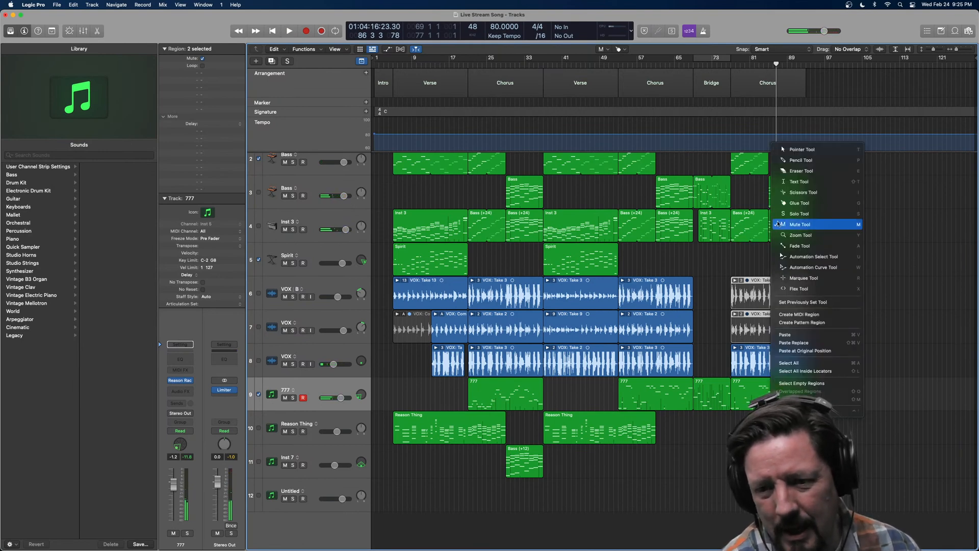
pyautogui.press('Return')
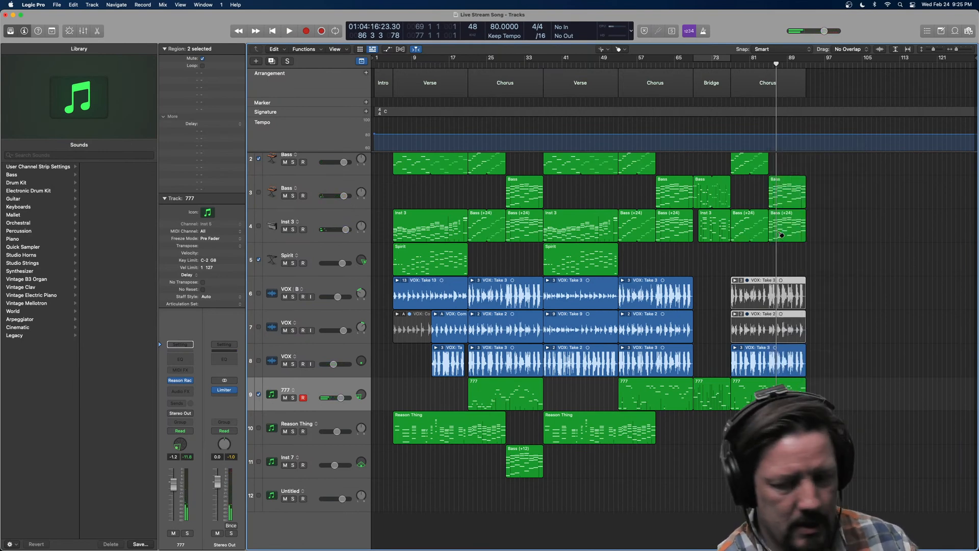
pyautogui.scroll(6, 781, 235)
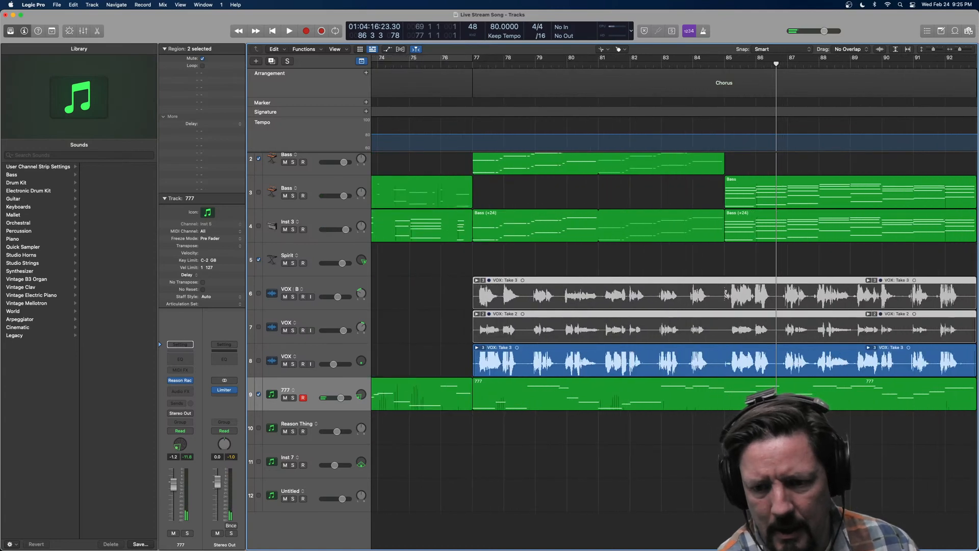
pyautogui.click(725, 294)
# Unmute only the track 6 vocal region starting at bar 85, and play from bar 85
pyautogui.press('t')
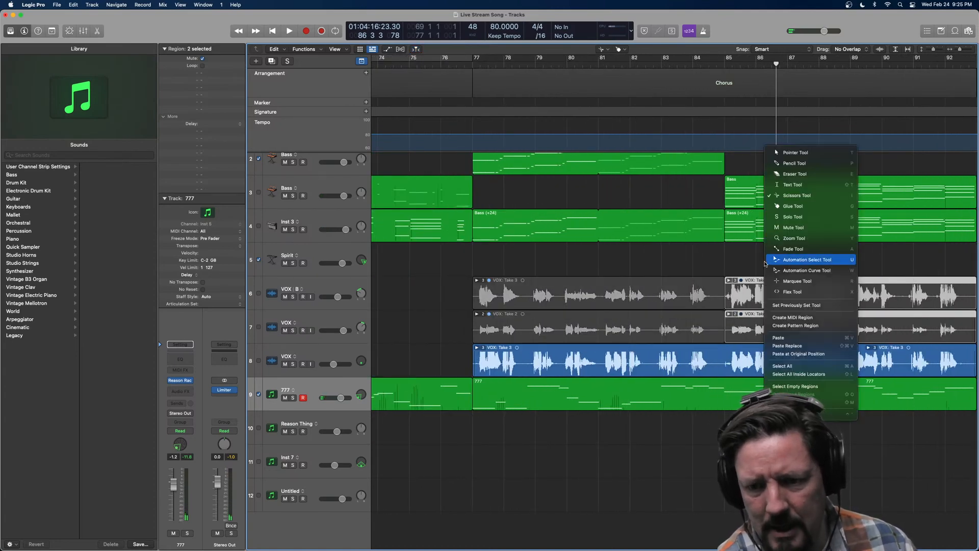
pyautogui.click(797, 229)
pyautogui.click(761, 296)
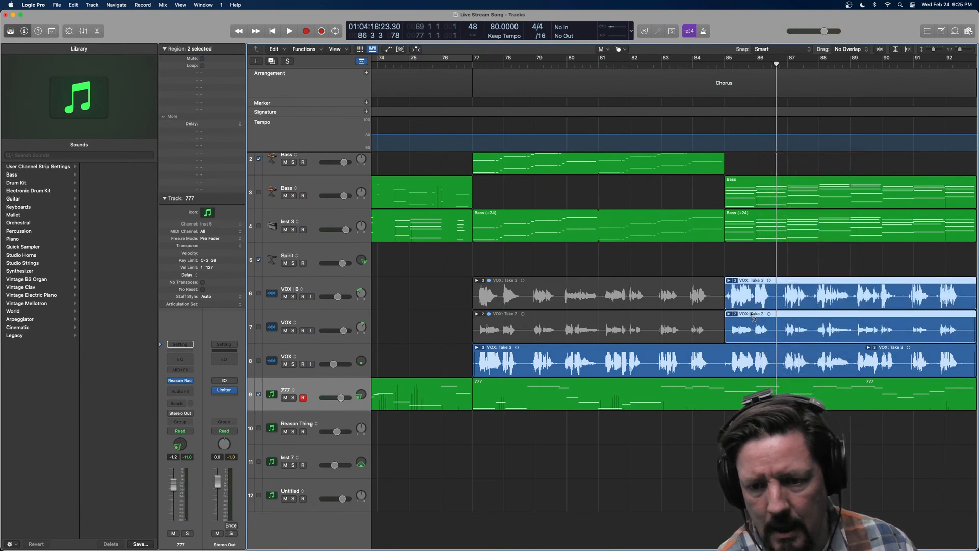
pyautogui.click(753, 315)
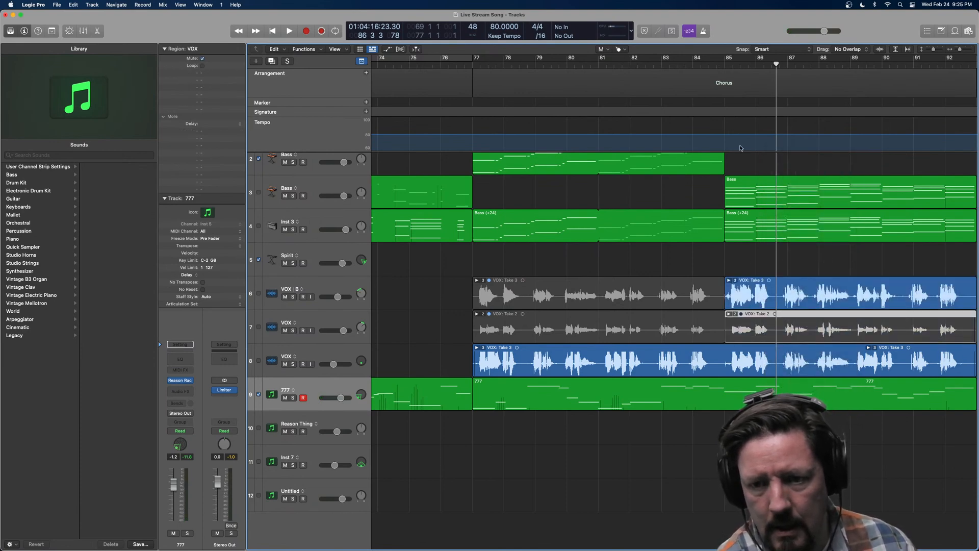
pyautogui.click(723, 65)
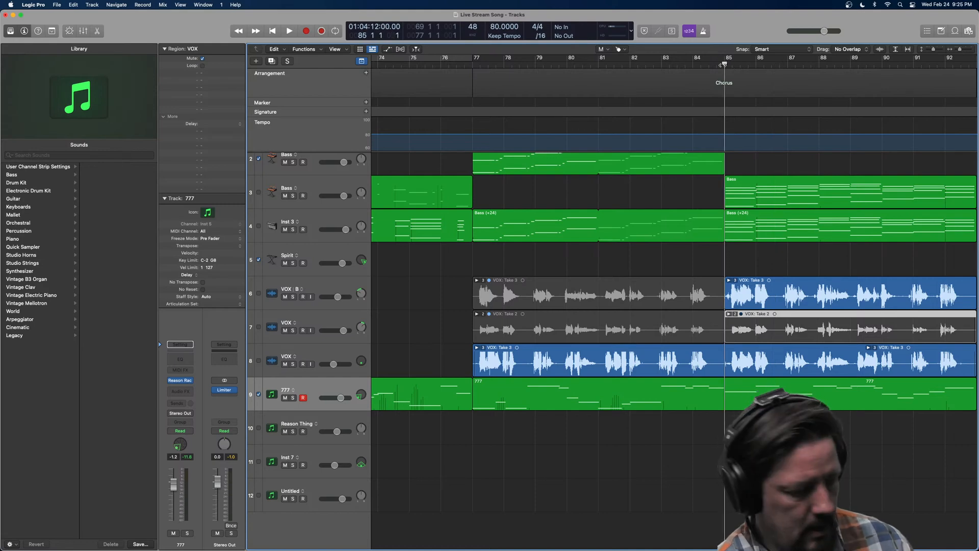
pyautogui.press('space')
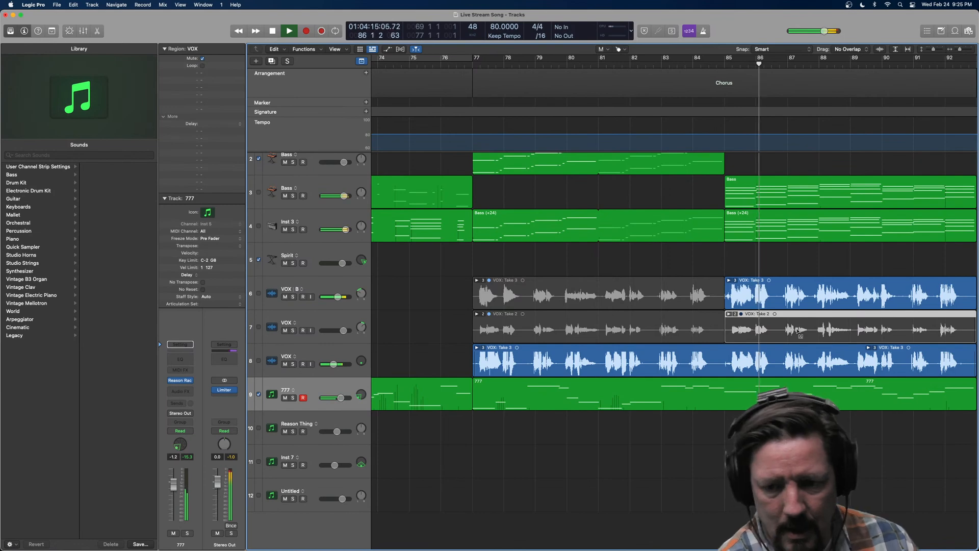
# Split the muted track 7 vocal region just after bar 89 and unmute its final part during playback, then stop
pyautogui.hscroll(5, 685, 417)
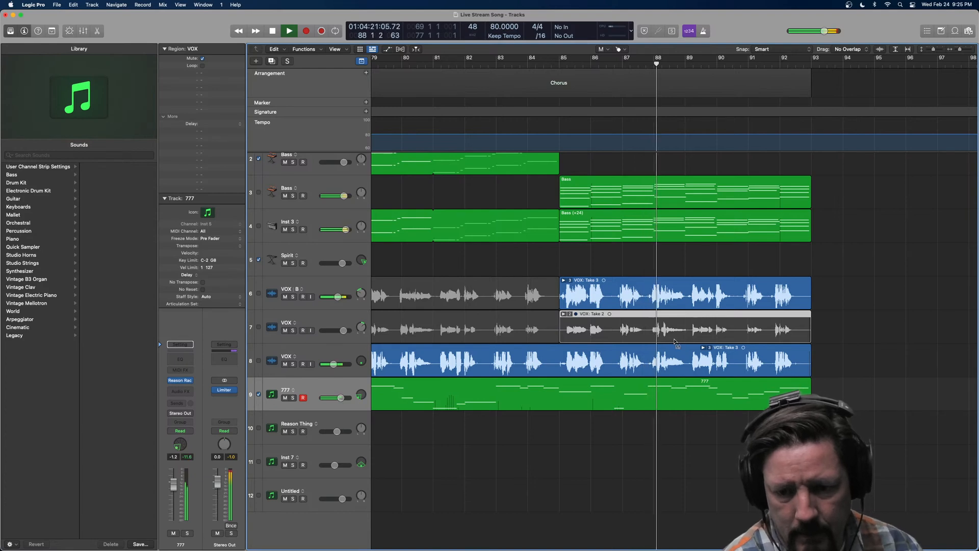
pyautogui.rightClick(729, 277)
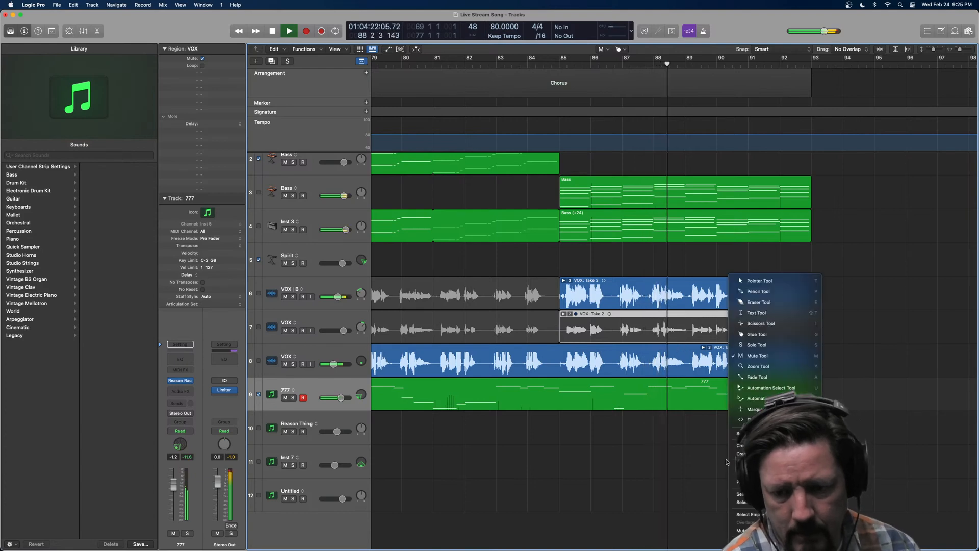
pyautogui.click(756, 324)
pyautogui.click(705, 332)
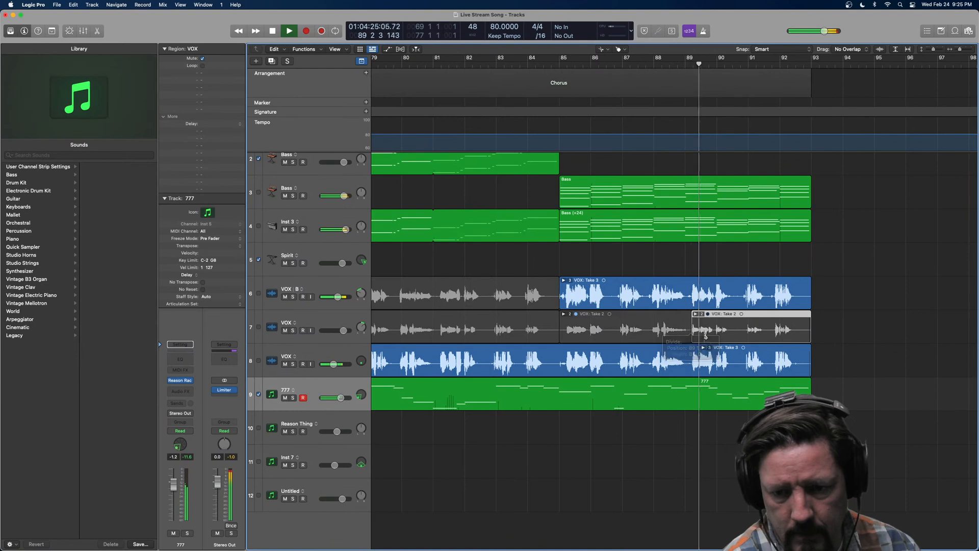
pyautogui.rightClick(751, 278)
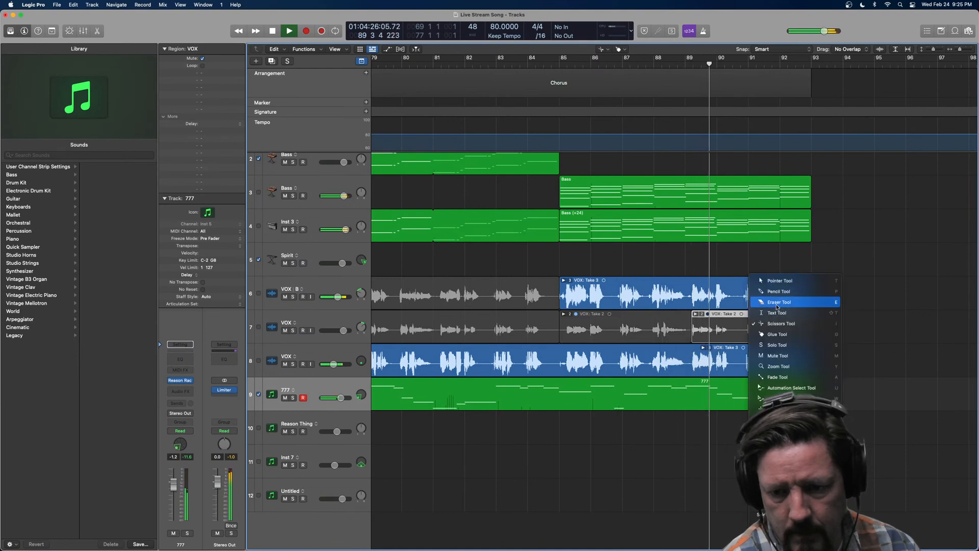
pyautogui.click(783, 355)
pyautogui.click(729, 329)
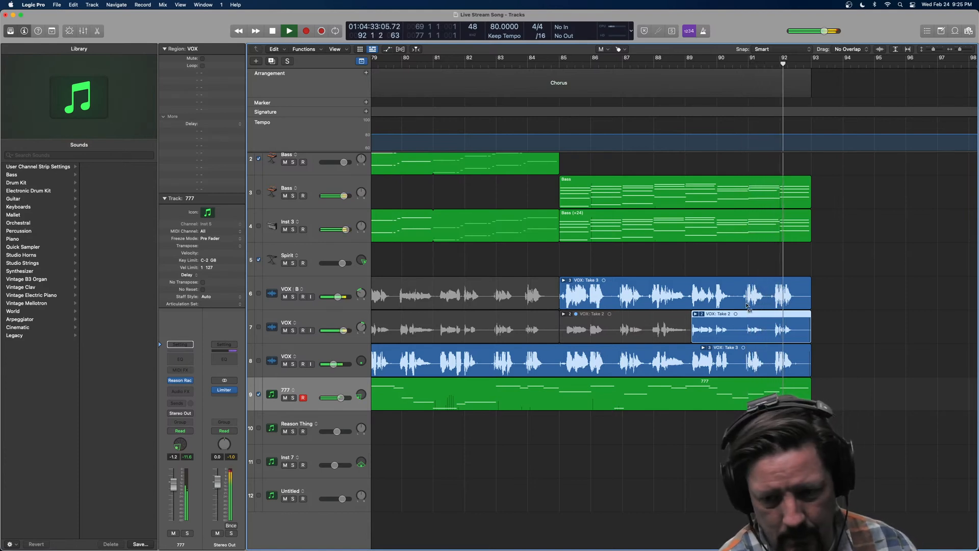
pyautogui.press('space')
# Switch back to the Pointer Tool and place the playhead at the start of the bridge, bar 69
pyautogui.press('super+Left')
pyautogui.press('super+Left')
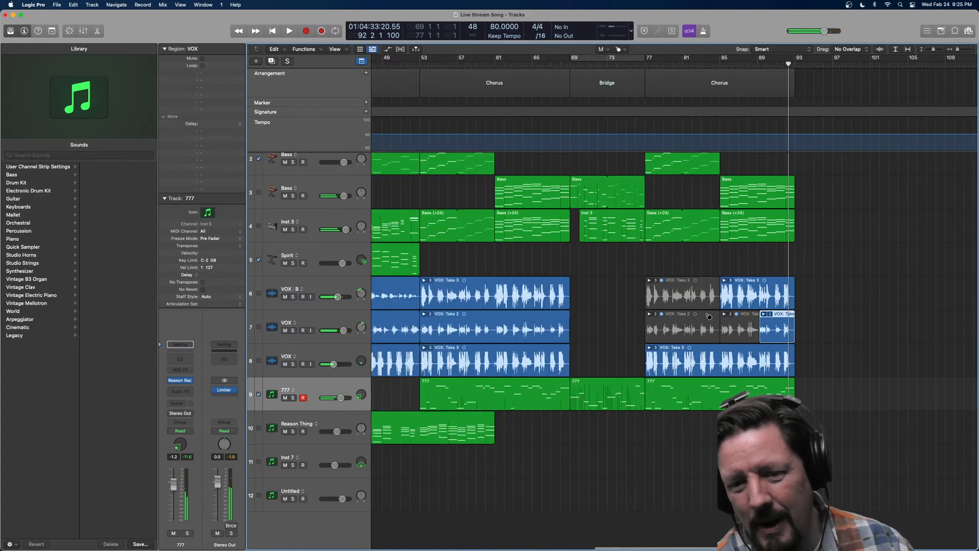
pyautogui.press('super+Left')
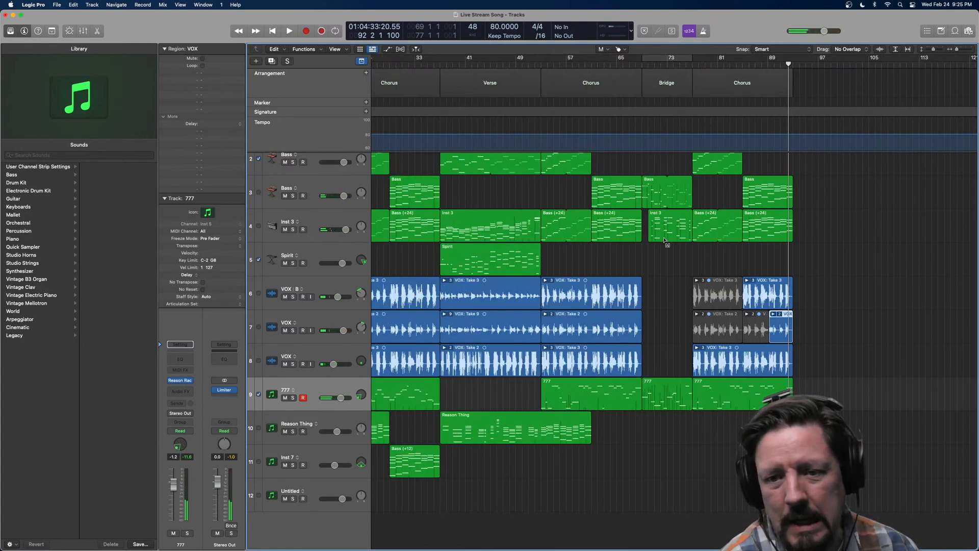
pyautogui.rightClick(666, 269)
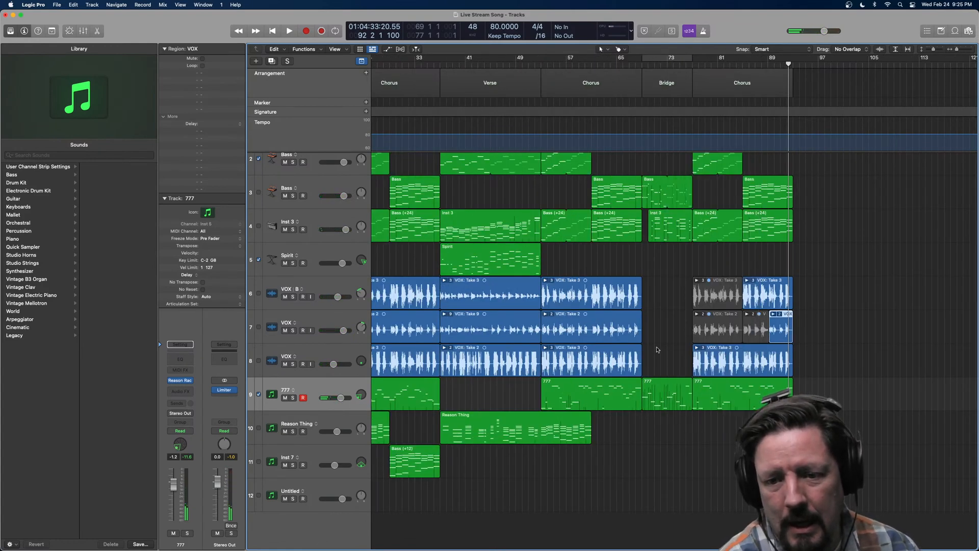
pyautogui.moveTo(646, 65); pyautogui.dragTo(642, 65)
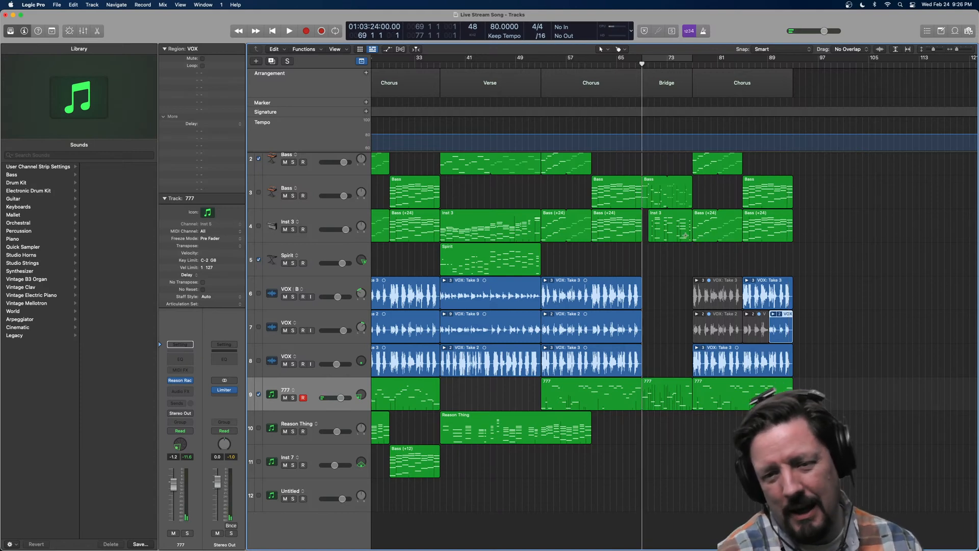
# Select the Untitled track and open its Reason Rack plugin, moving the window clear of the track list
pyautogui.click(340, 491)
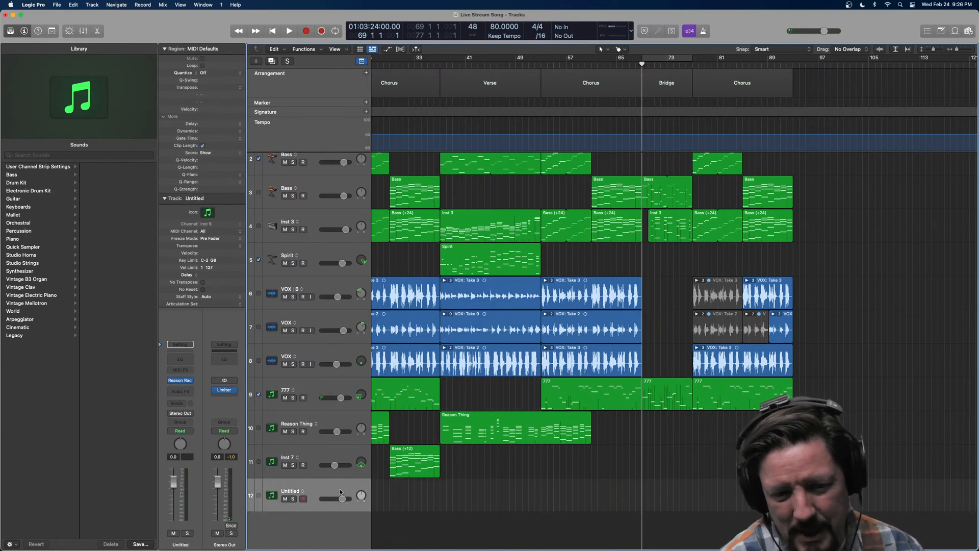
pyautogui.click(180, 380)
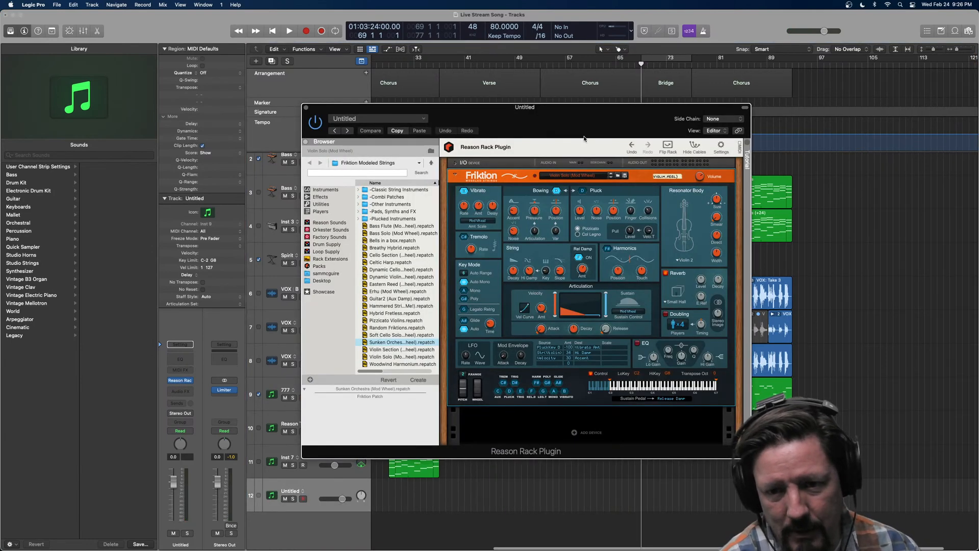
pyautogui.moveTo(565, 136); pyautogui.dragTo(700, 120)
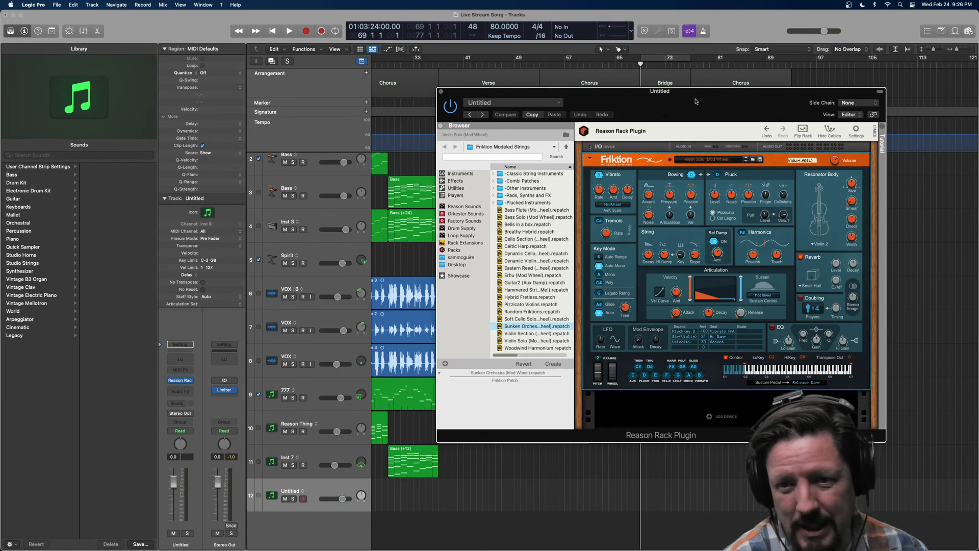
# Load the Dynamic Violin (Mod Wheel) patch in Friktion and raise its Articulation Attack
pyautogui.moveTo(695, 101); pyautogui.dragTo(708, 78)
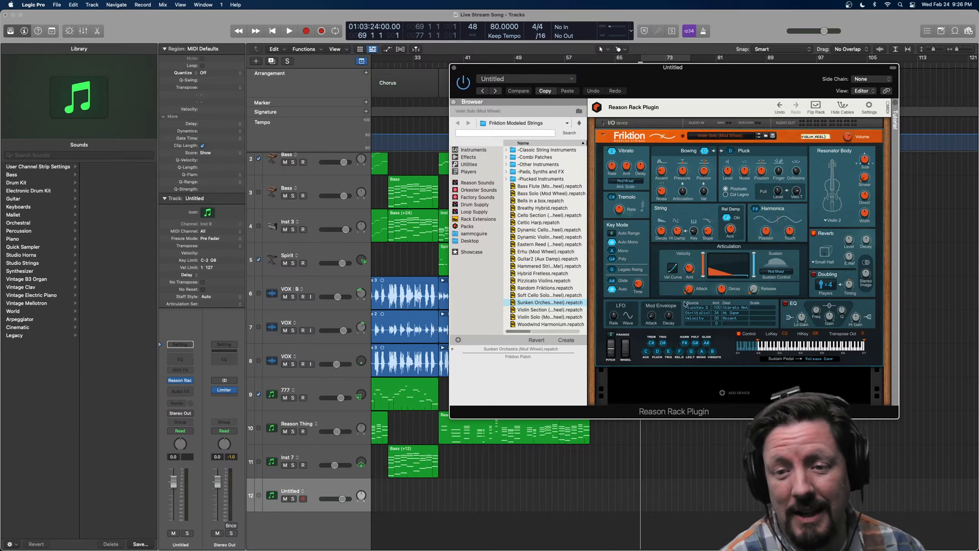
pyautogui.click(711, 137)
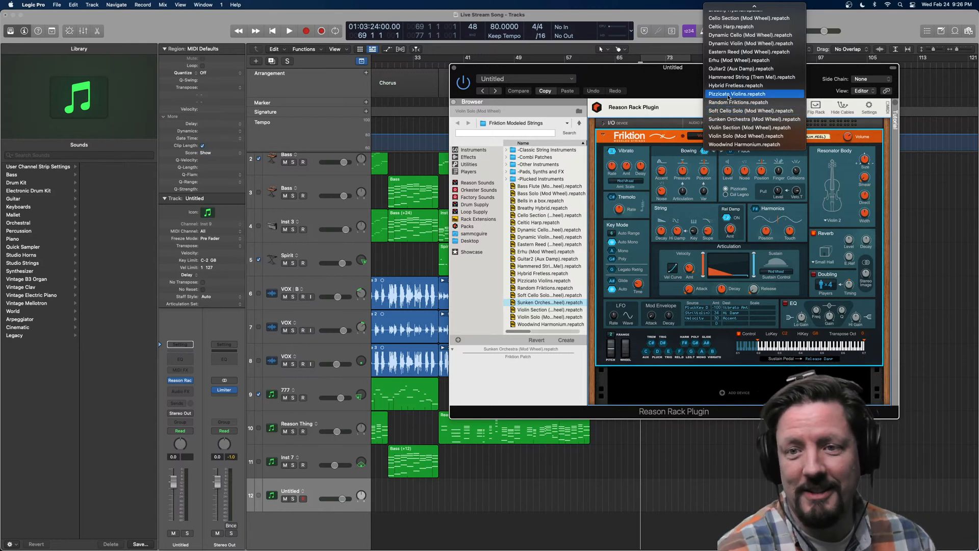
pyautogui.click(735, 44)
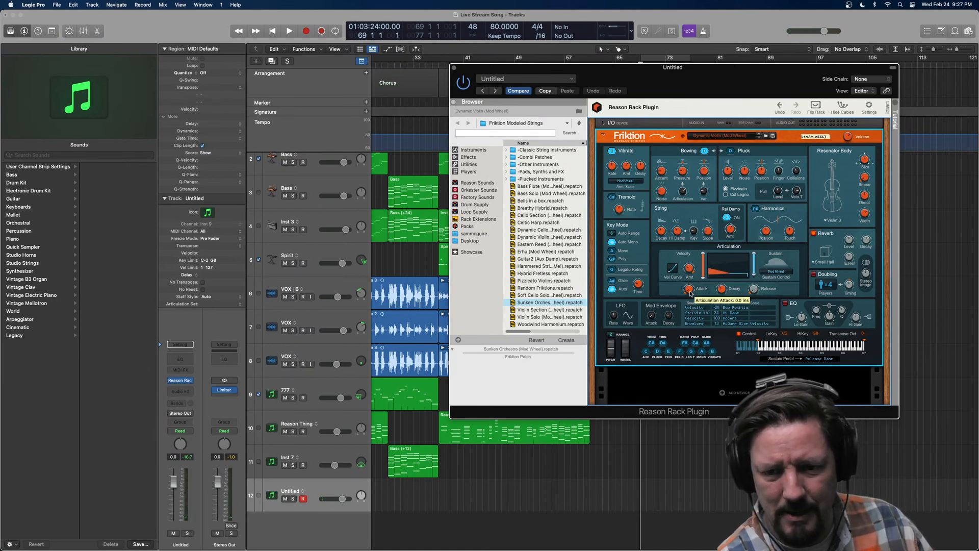
pyautogui.moveTo(689, 289); pyautogui.dragTo(688, 266)
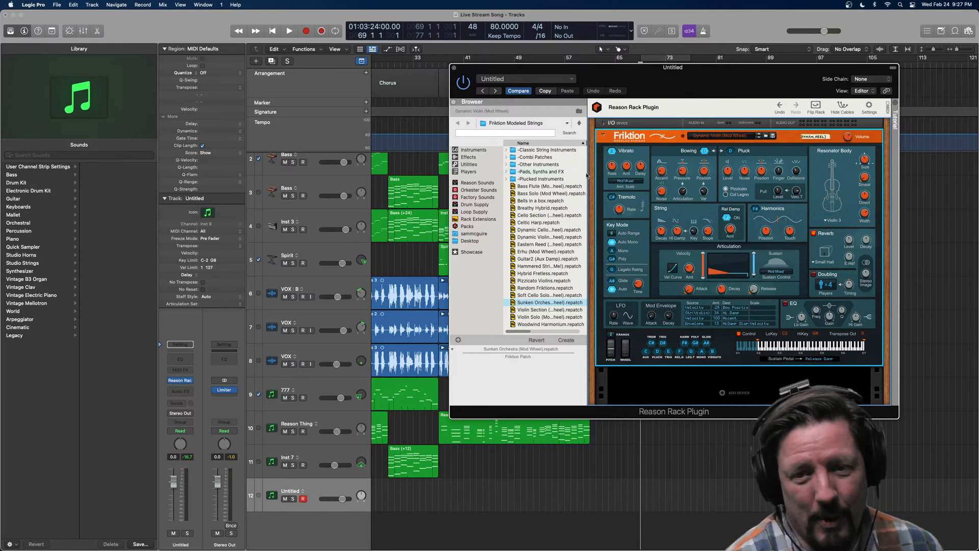
# Replace the Friktion device in the rack with the Pangea World Instruments device
pyautogui.rightClick(635, 138)
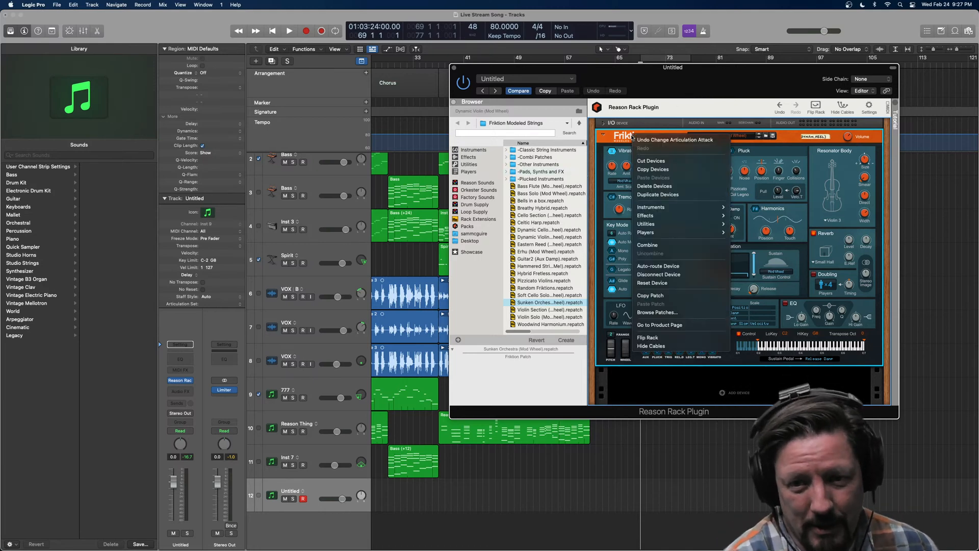
pyautogui.click(645, 187)
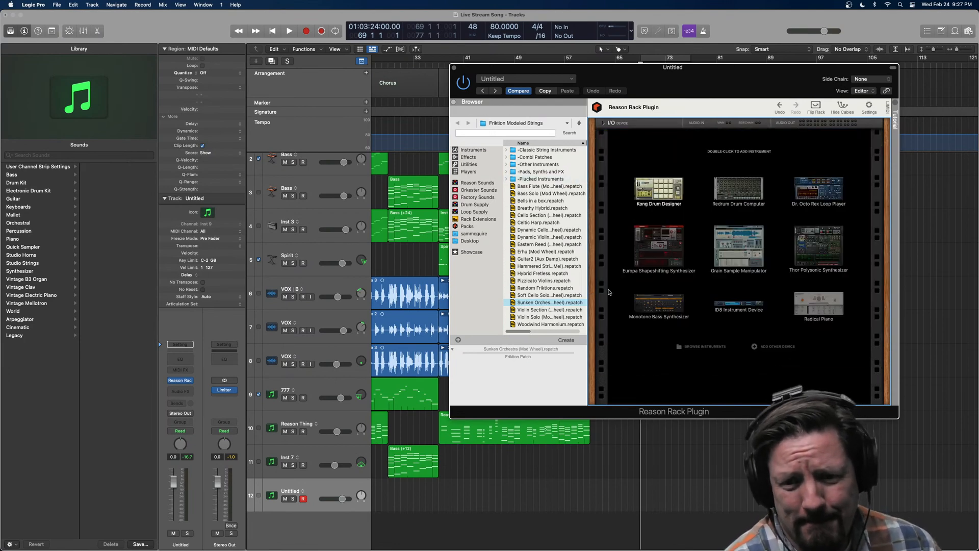
pyautogui.click(473, 151)
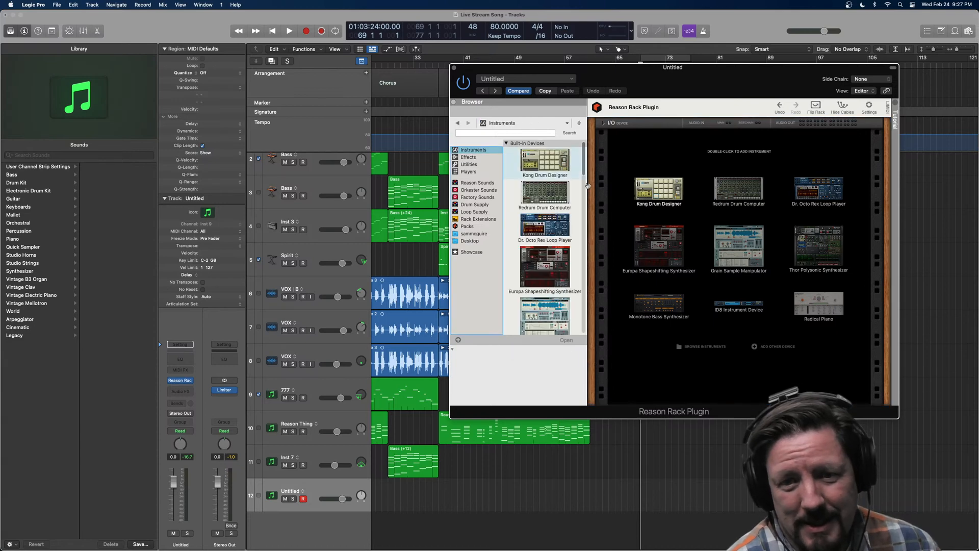
pyautogui.scroll(-5, 563, 271)
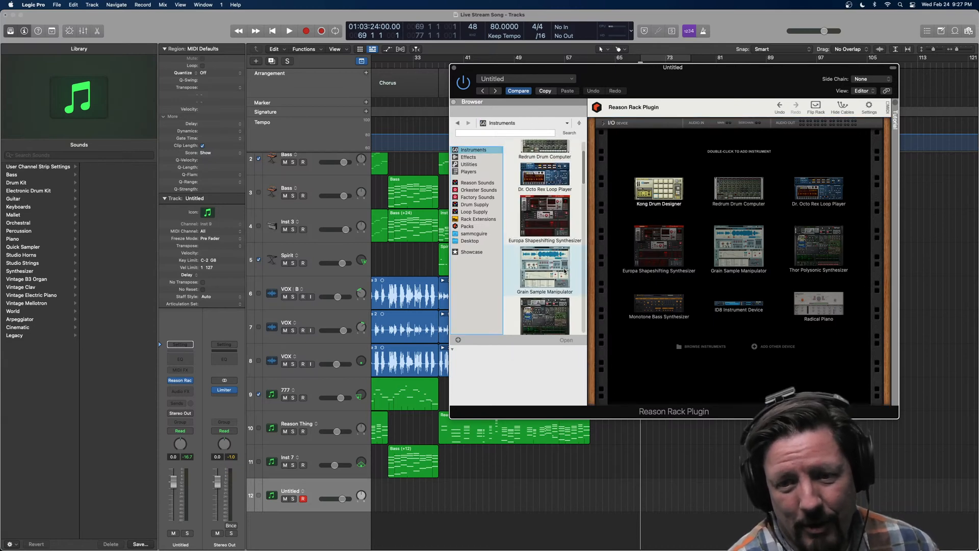
pyautogui.scroll(-3, 560, 271)
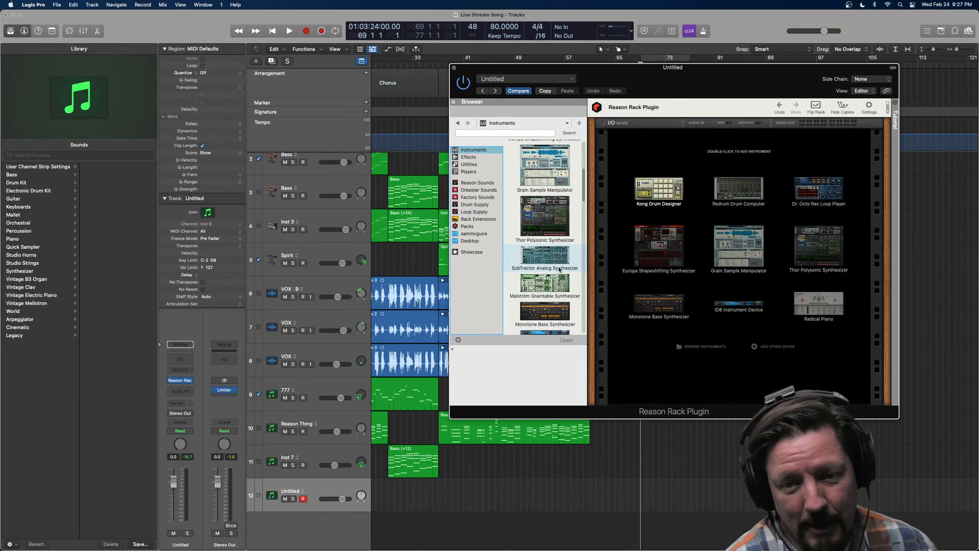
pyautogui.scroll(-5, 559, 269)
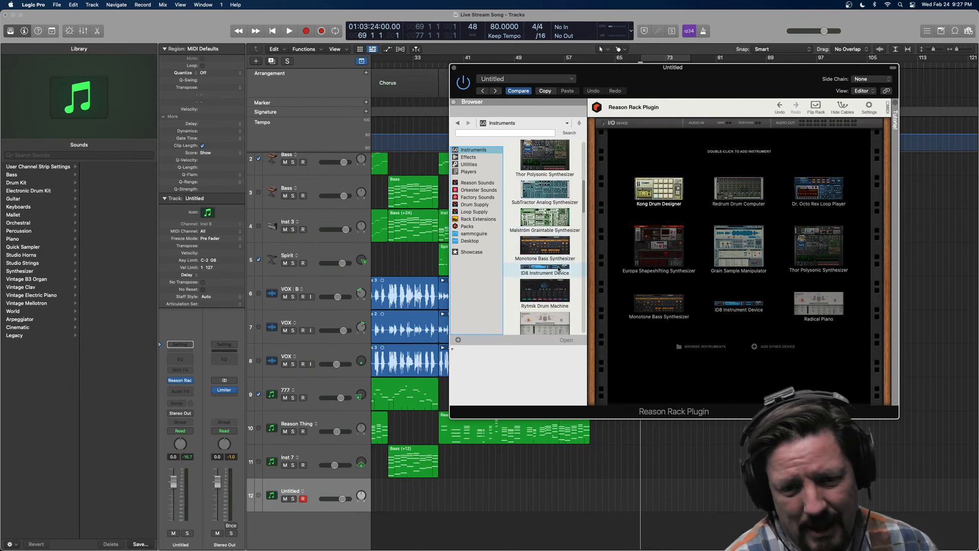
pyautogui.scroll(-2, 558, 268)
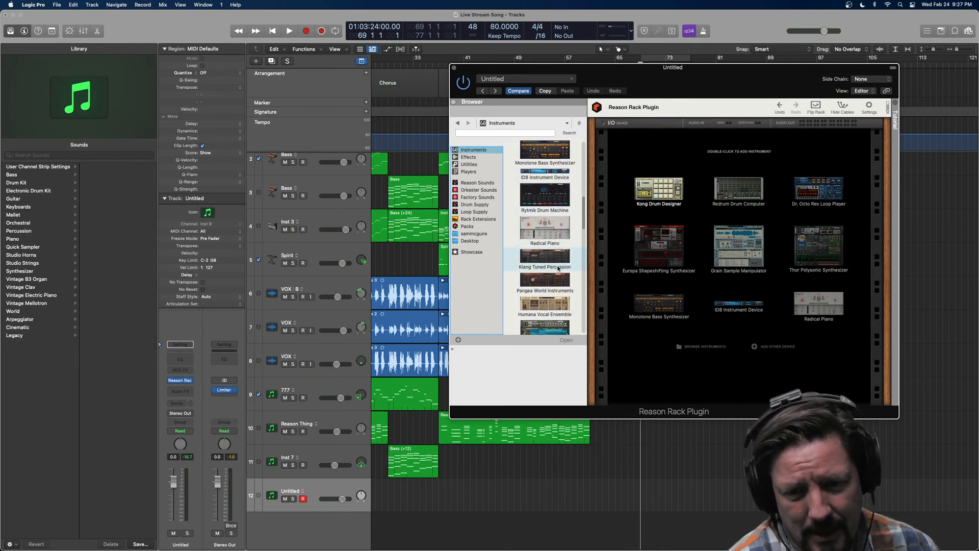
pyautogui.scroll(-1, 558, 269)
pyautogui.click(547, 265)
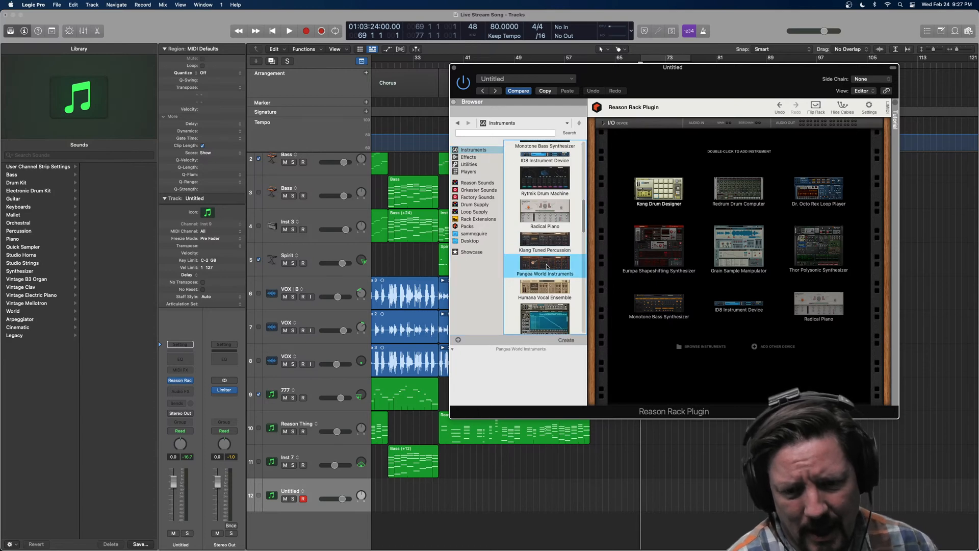
pyautogui.doubleClick(547, 266)
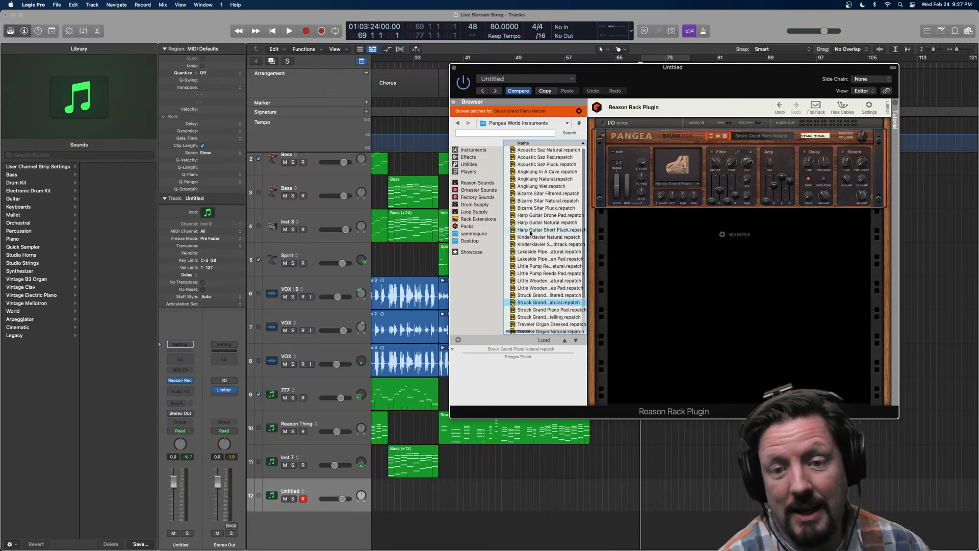
# Audition the Pangea patches Little Wooden Flutes Natural, Struck Grand Piano Natural and Traveler Organ Dressed
pyautogui.scroll(-1, 544, 241)
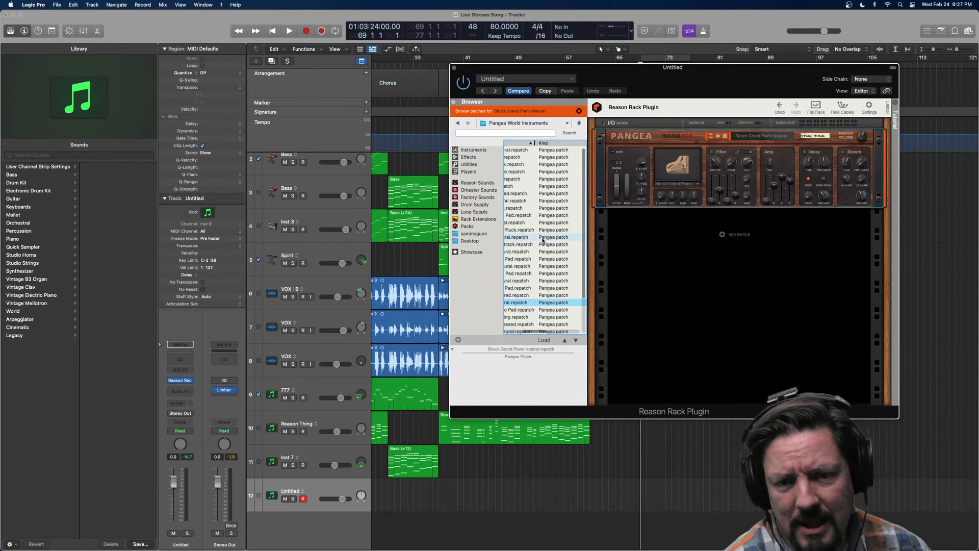
pyautogui.scroll(-5, 541, 241)
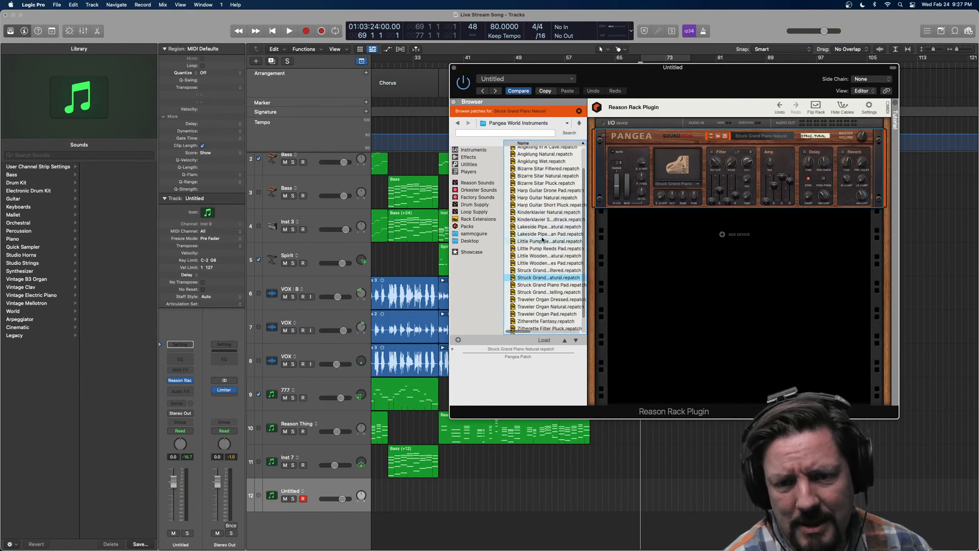
pyautogui.click(543, 238)
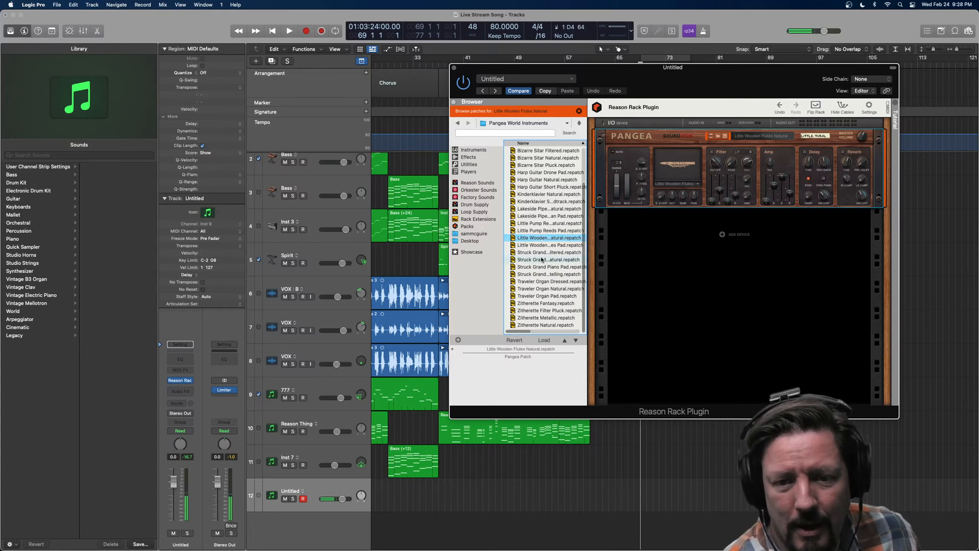
pyautogui.click(544, 260)
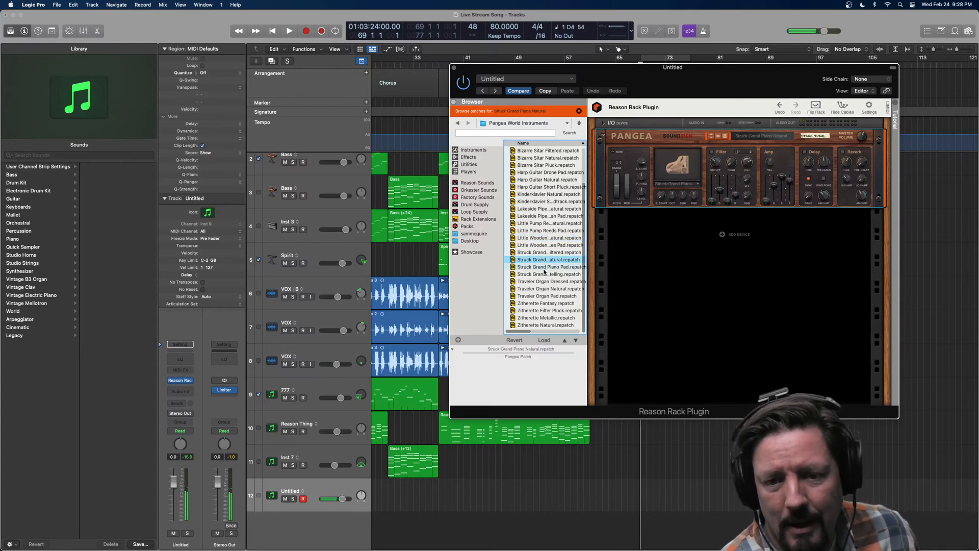
pyautogui.click(544, 282)
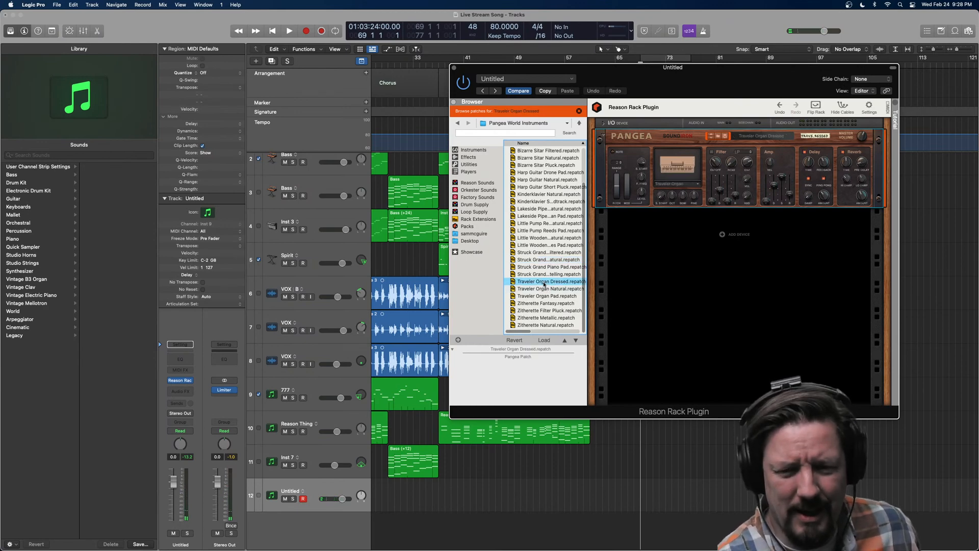
# Step forward through the following Pangea patches, from Traveler Organ Natural to Zitherette Filter Pluck, auditioning each one
pyautogui.click(712, 137)
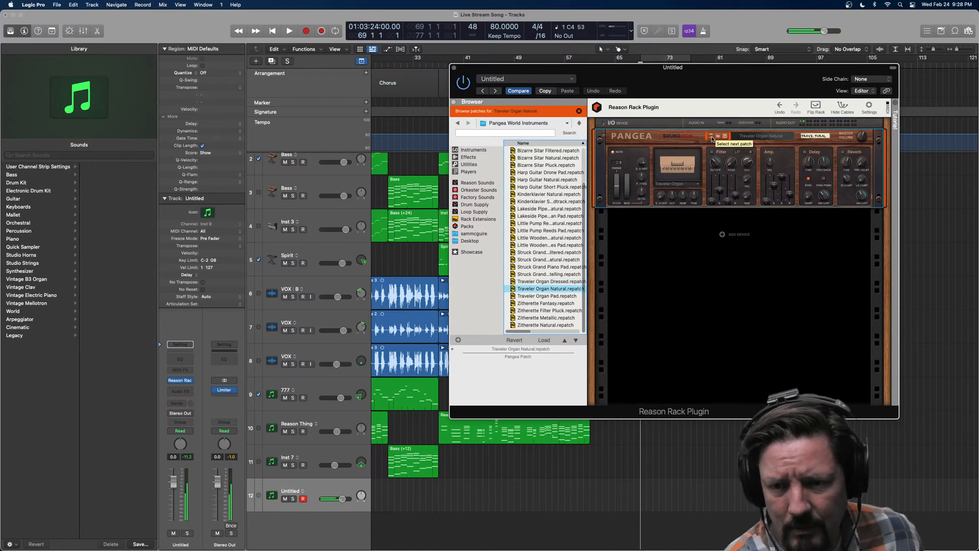
pyautogui.click(711, 136)
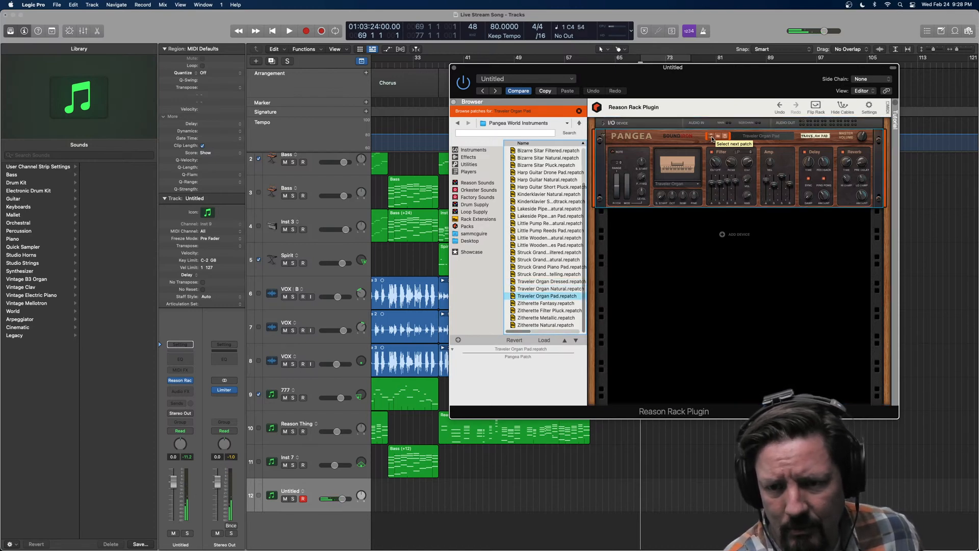
pyautogui.click(711, 136)
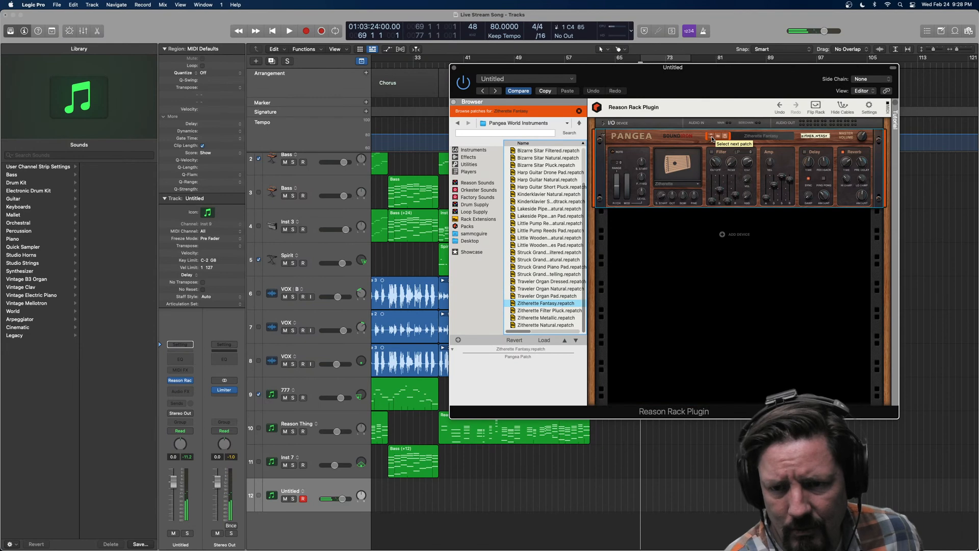
pyautogui.click(711, 136)
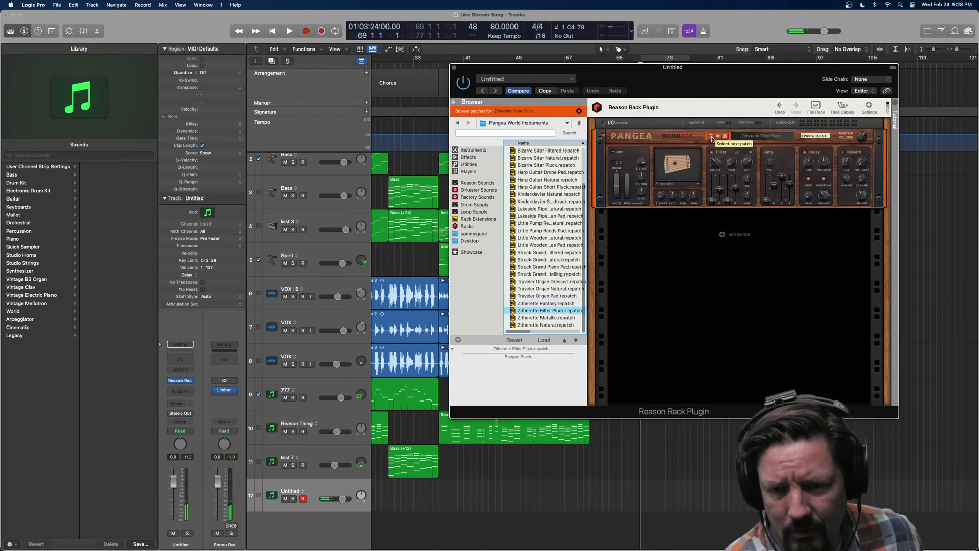
# Load the Bizarre Sitar Pluck patch in Pangea and audition it
pyautogui.click(575, 164)
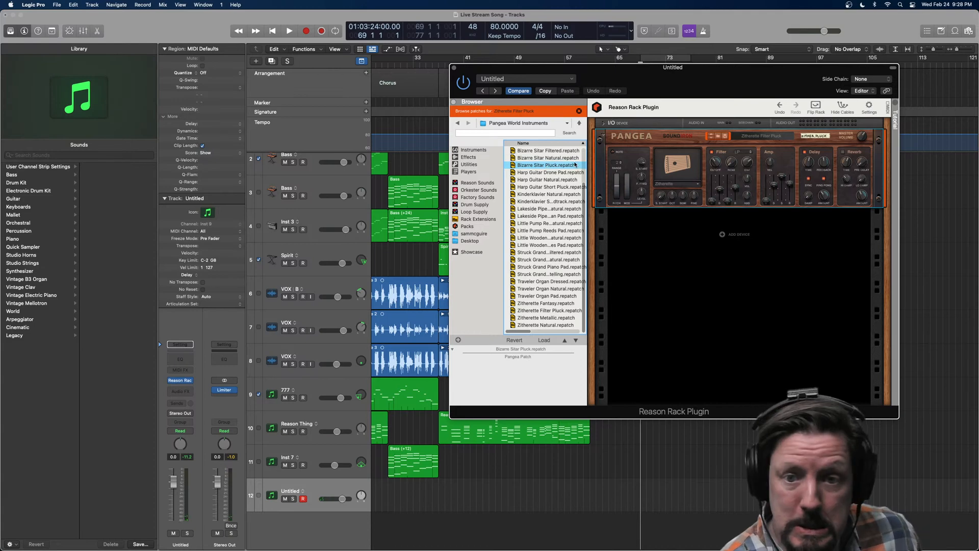
pyautogui.doubleClick(532, 165)
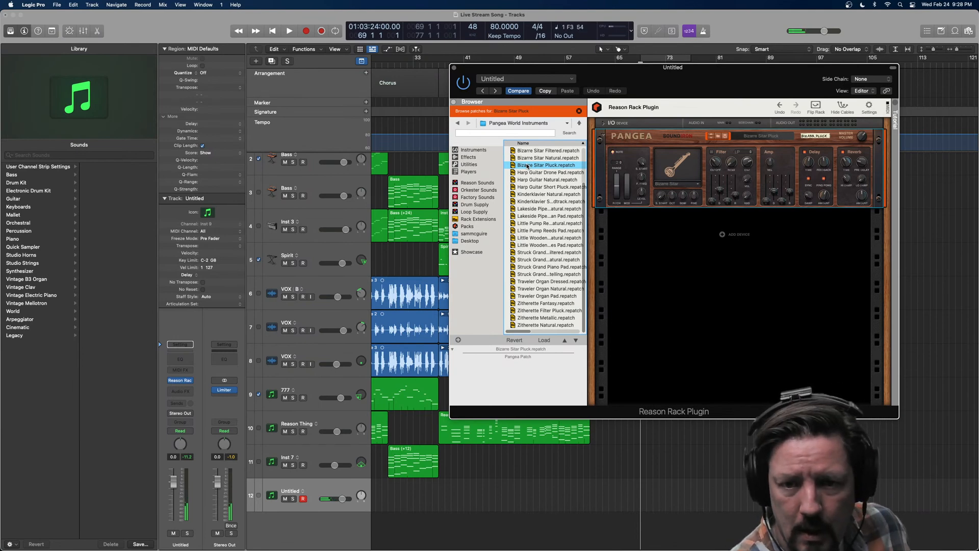
pyautogui.scroll(1, 528, 166)
# Delete the Pangea device and add the Europa Shapeshifting Synthesizer in its place
pyautogui.rightClick(650, 141)
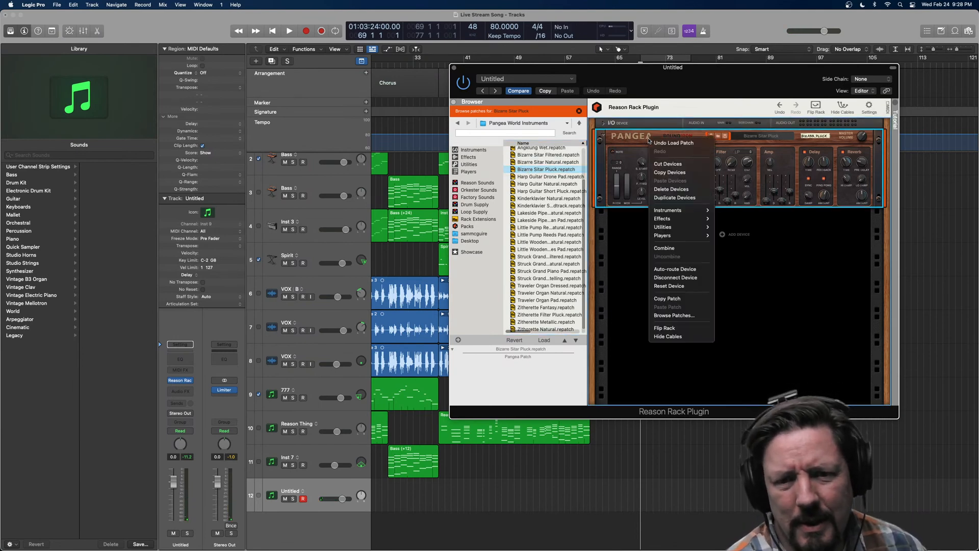
pyautogui.click(678, 189)
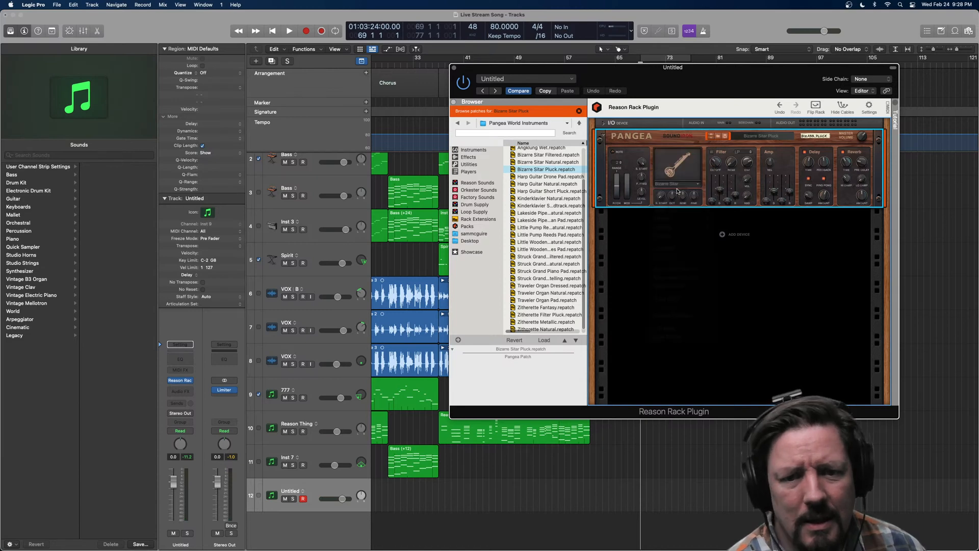
pyautogui.click(474, 150)
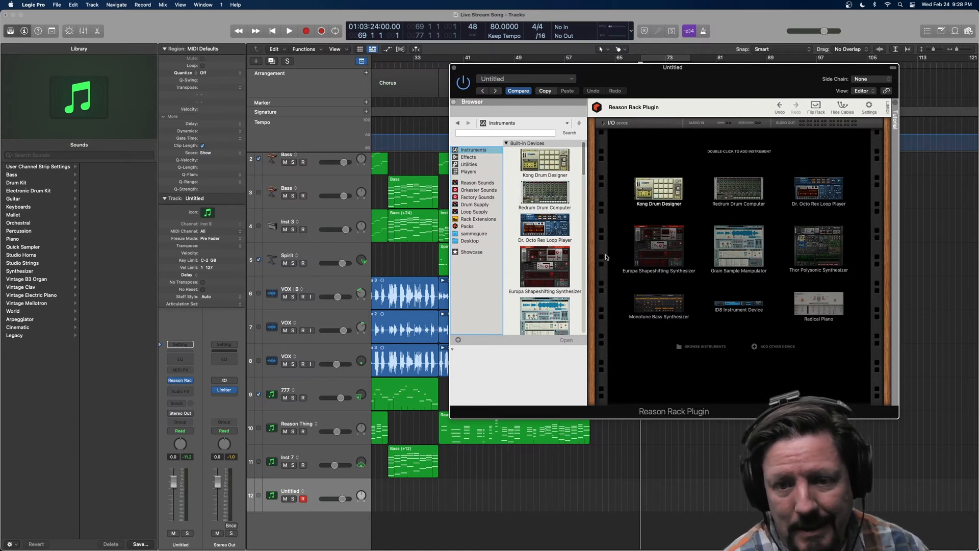
pyautogui.click(533, 271)
pyautogui.doubleClick(533, 270)
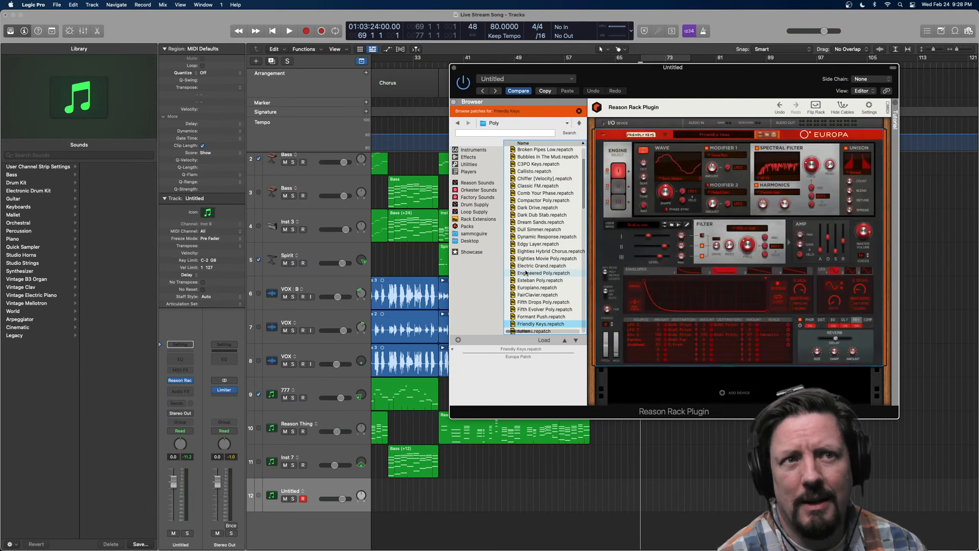
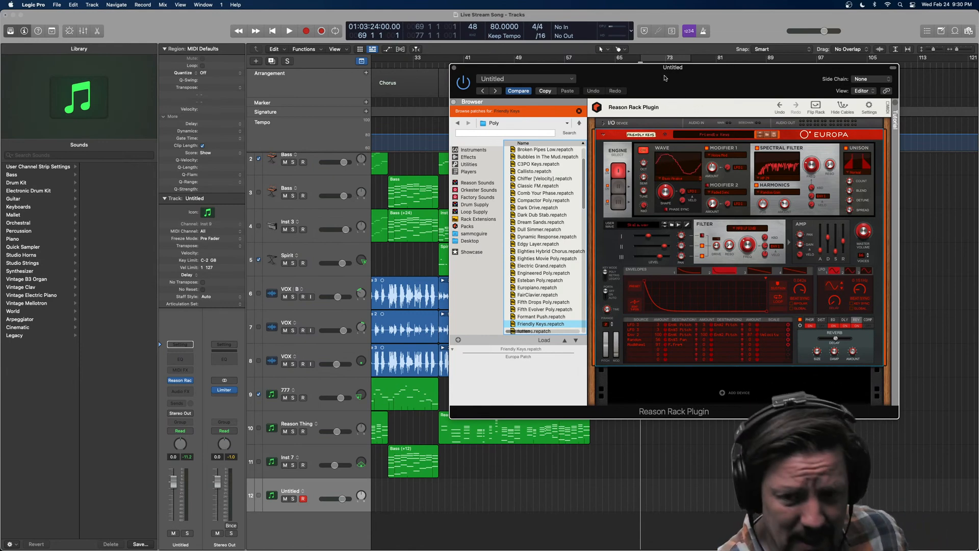
# Audition the Europa Poly patches Modeler, Opus 3 Brass and PolyDown Pluck, and load Refractive Glass
pyautogui.scroll(-5, 528, 219)
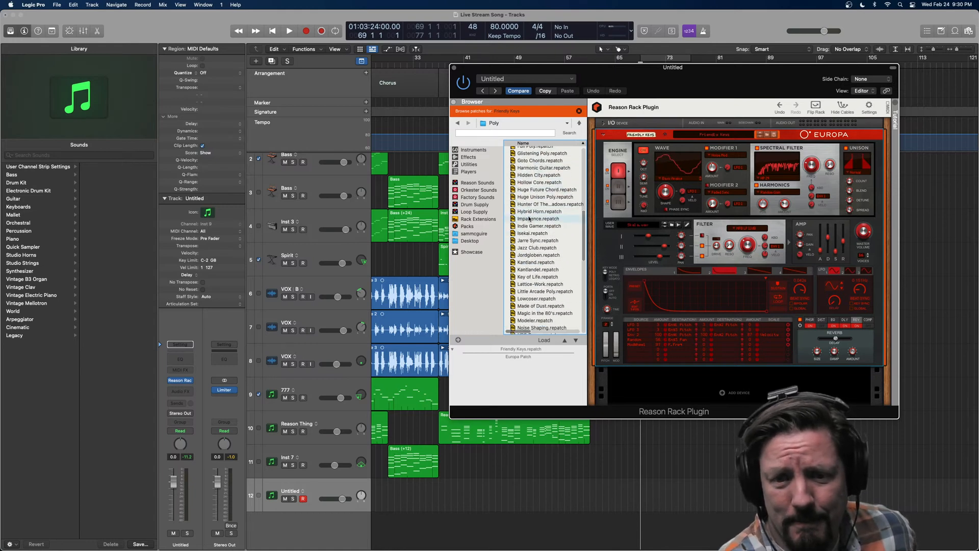
pyautogui.scroll(-5, 528, 219)
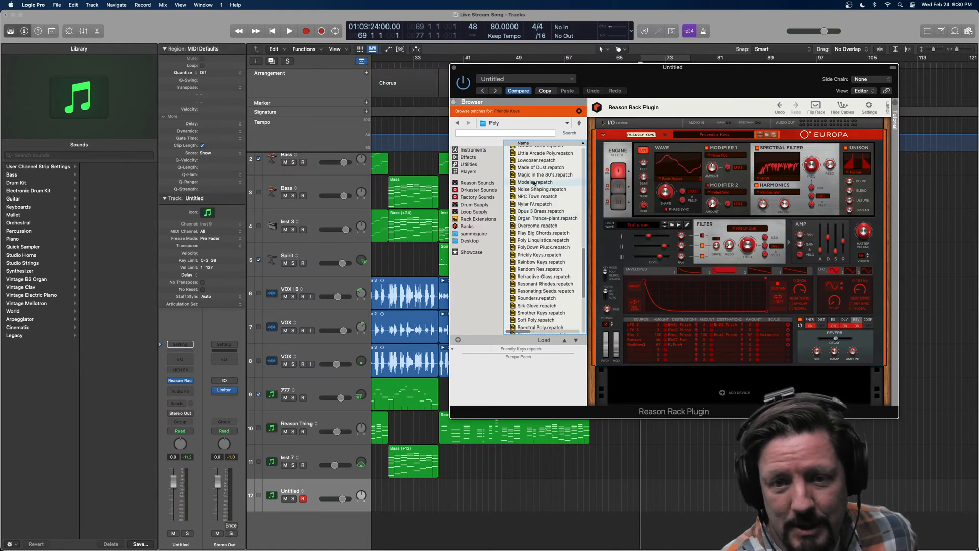
pyautogui.click(533, 182)
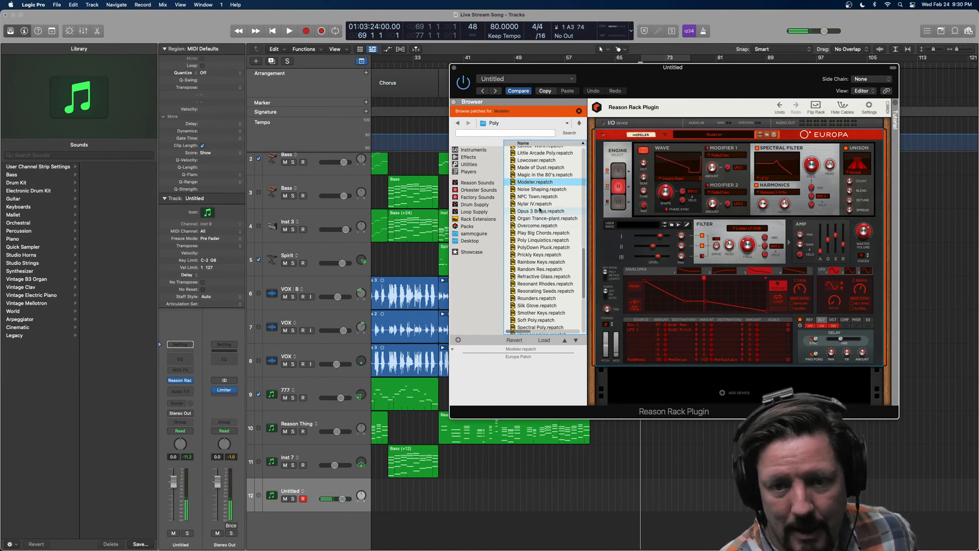
pyautogui.click(536, 211)
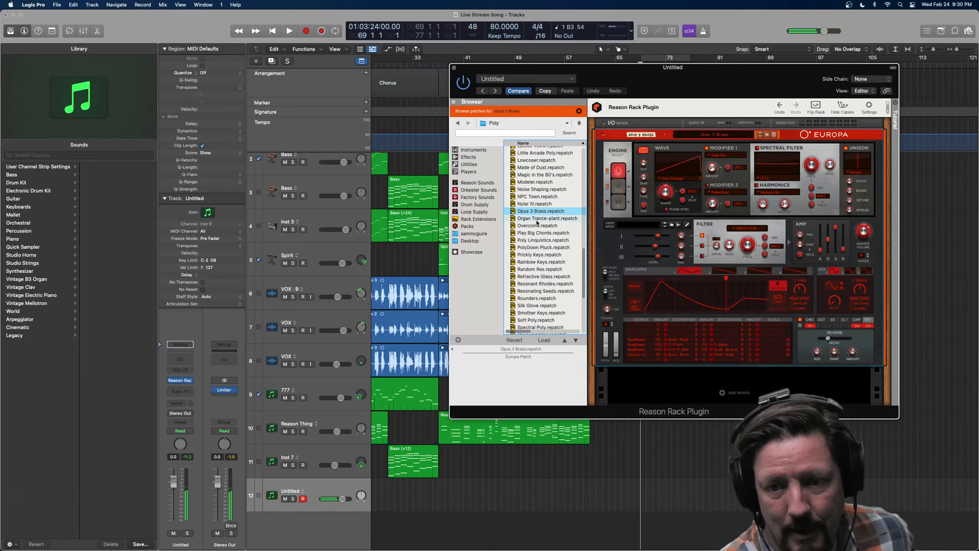
pyautogui.click(530, 248)
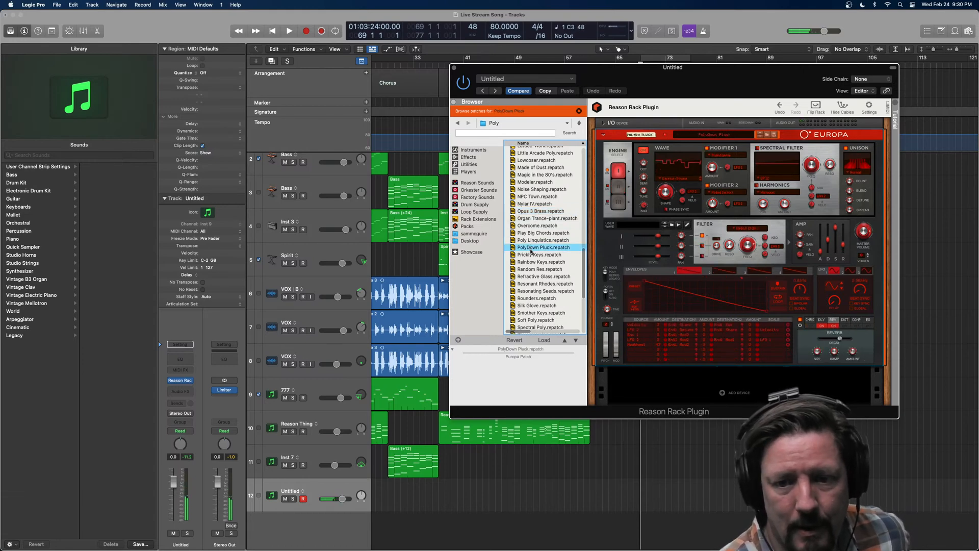
pyautogui.click(528, 277)
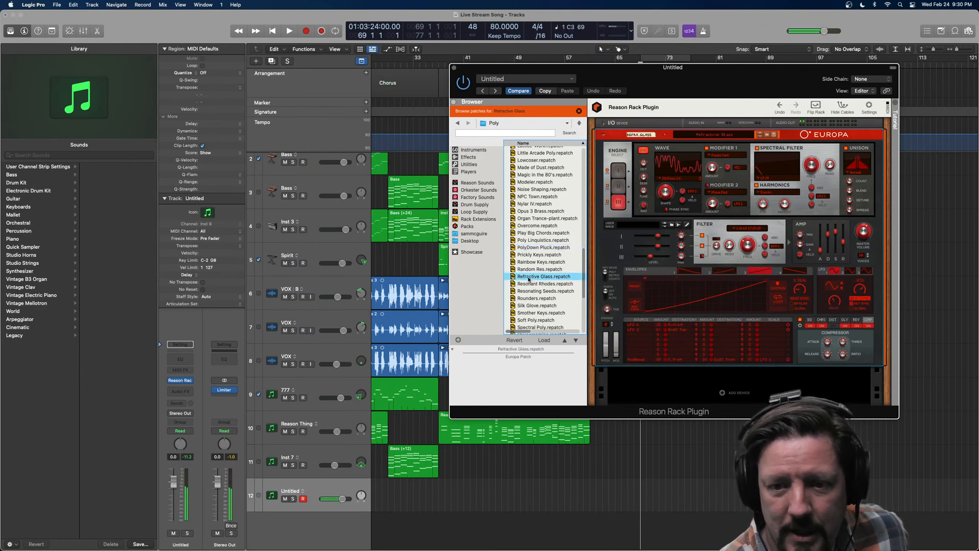
# Load the Silk Glove patch in Europa, close the plug-in window, and rename the new instrument track Europa
pyautogui.click(532, 304)
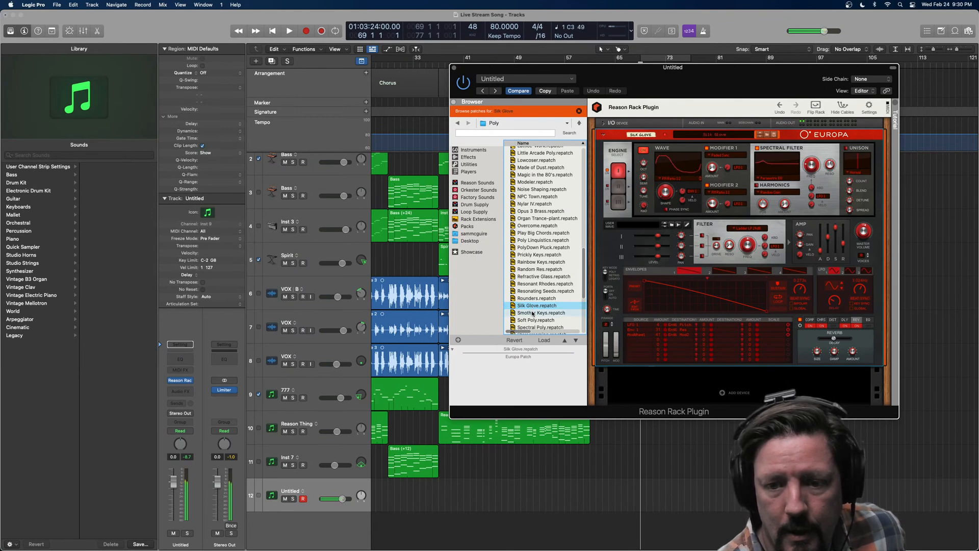
pyautogui.click(454, 69)
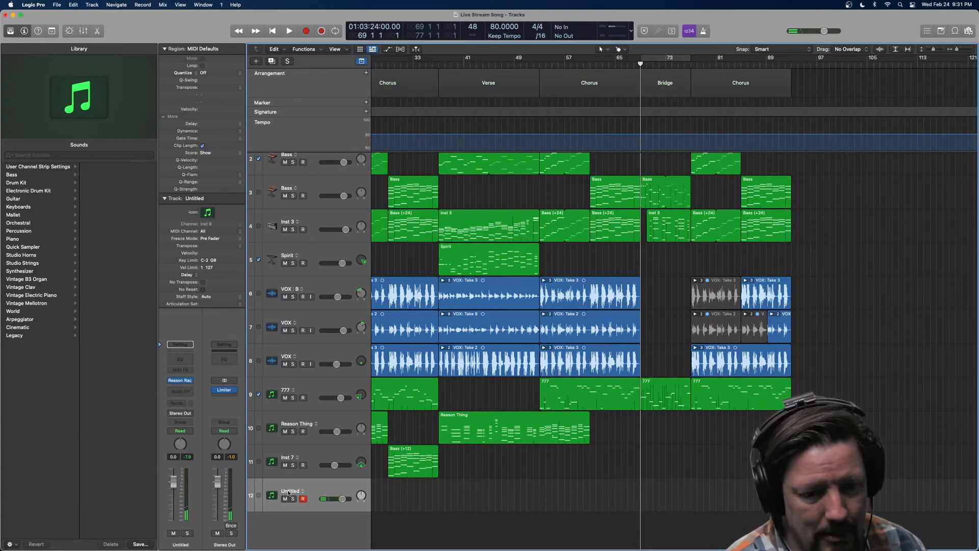
pyautogui.write('Europa')
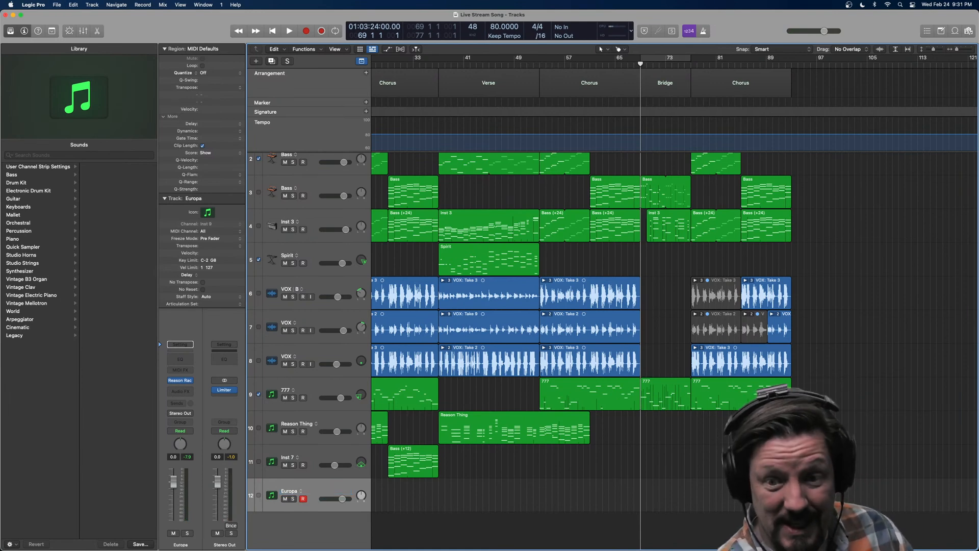
# Turn on cycle playback over the Bridge section, bars 69 to 77
pyautogui.scroll(2, 676, 289)
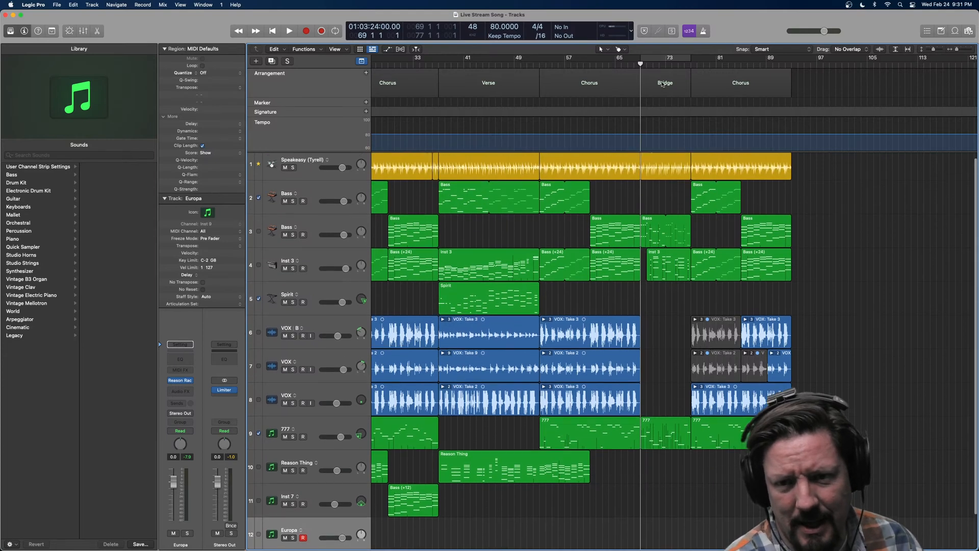
pyautogui.press('c')
pyautogui.scroll(-2, 668, 297)
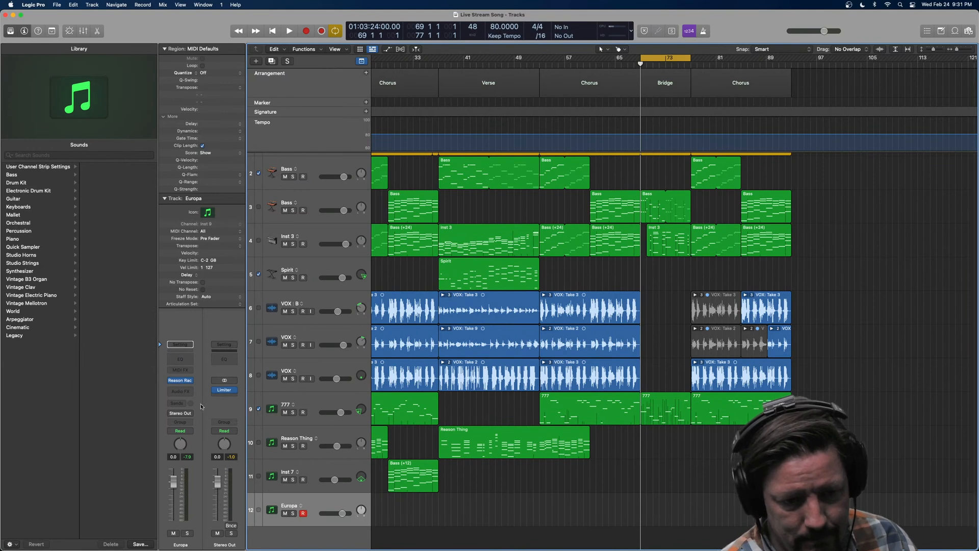
# Add the Arpeggiator as a MIDI effect on the Europa track, in place of the mistakenly chosen Chord Trigger
pyautogui.click(185, 372)
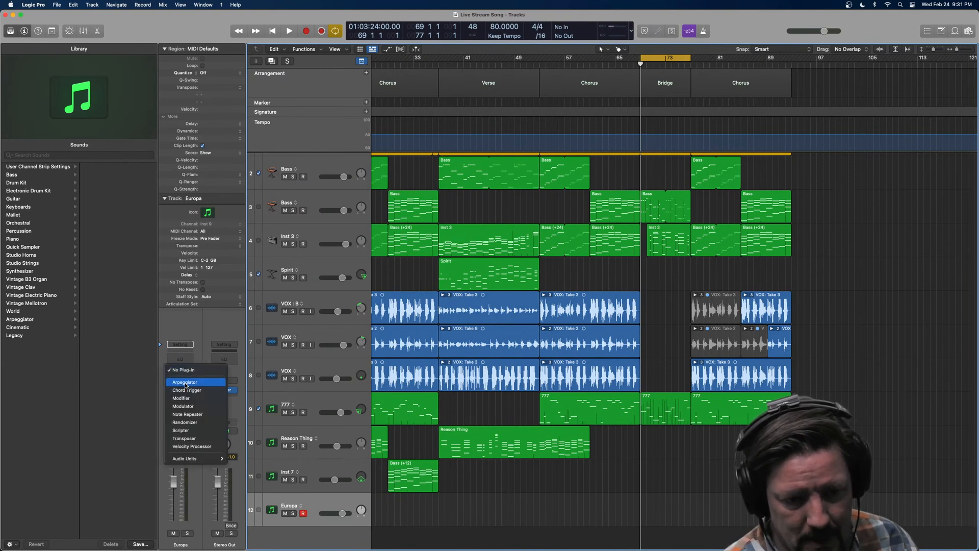
pyautogui.click(188, 385)
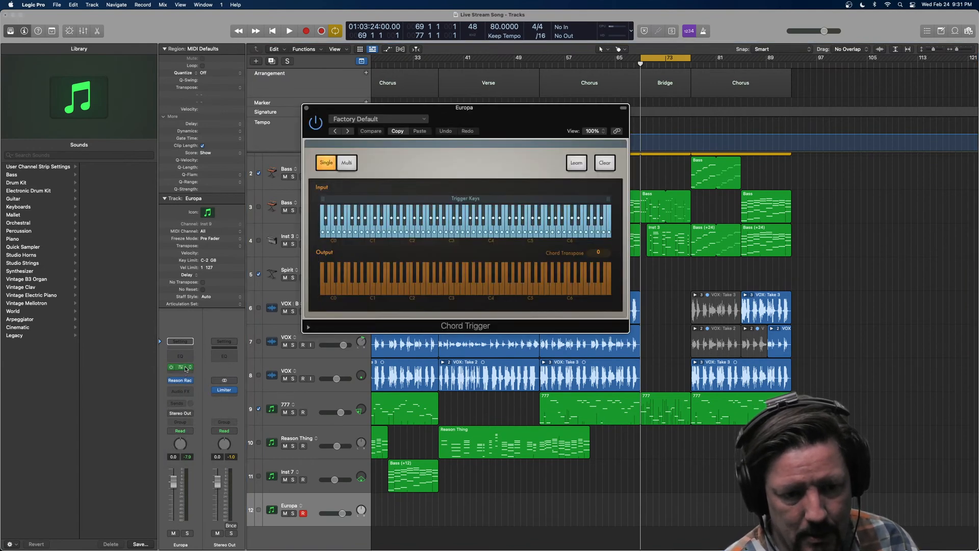
pyautogui.click(185, 367)
pyautogui.click(190, 367)
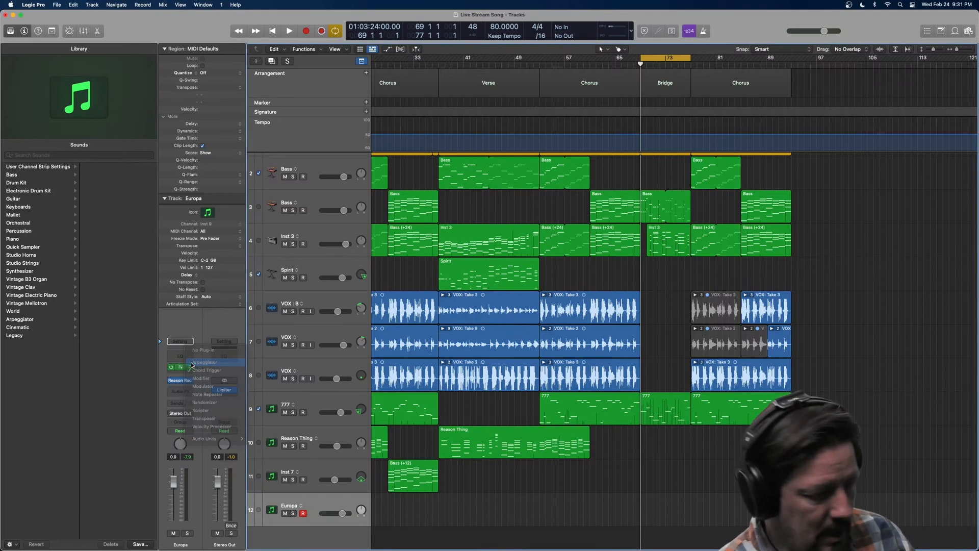
pyautogui.click(204, 362)
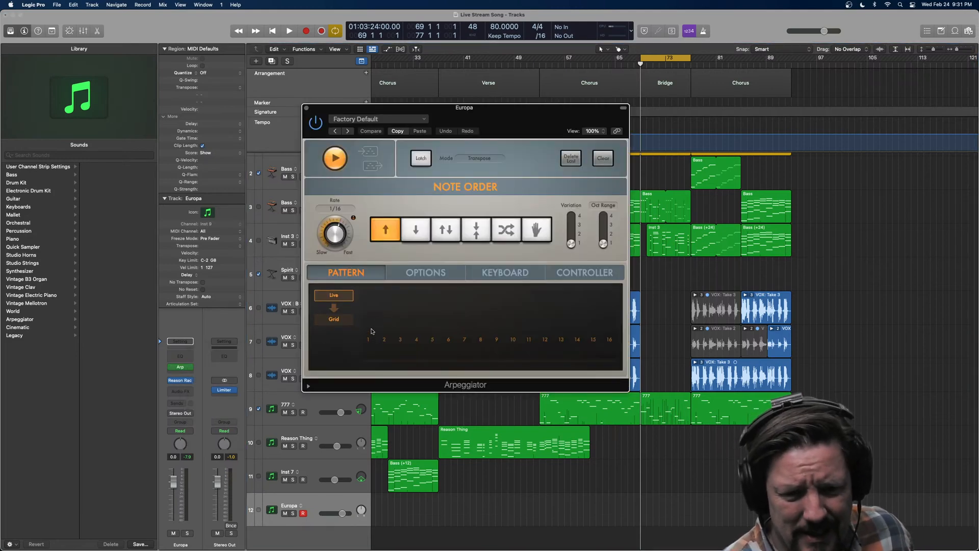
# Switch the arpeggiator pattern to Grid and enable steps 1, 3, 6, 7, 9, 10, 11, 13, 15 and 16 at varied velocities
pyautogui.click(334, 318)
pyautogui.click(368, 306)
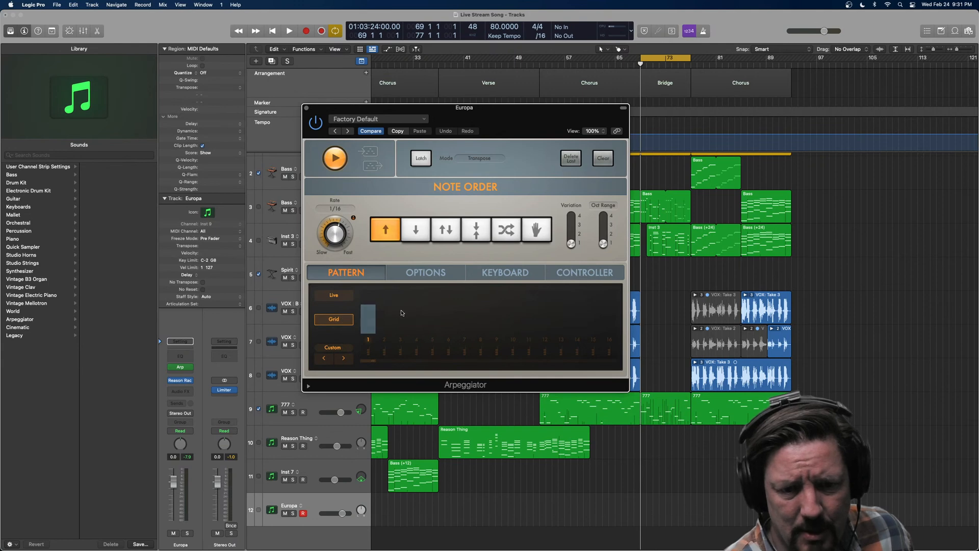
pyautogui.click(400, 318)
pyautogui.click(448, 310)
pyautogui.click(465, 315)
pyautogui.click(497, 329)
pyautogui.click(509, 305)
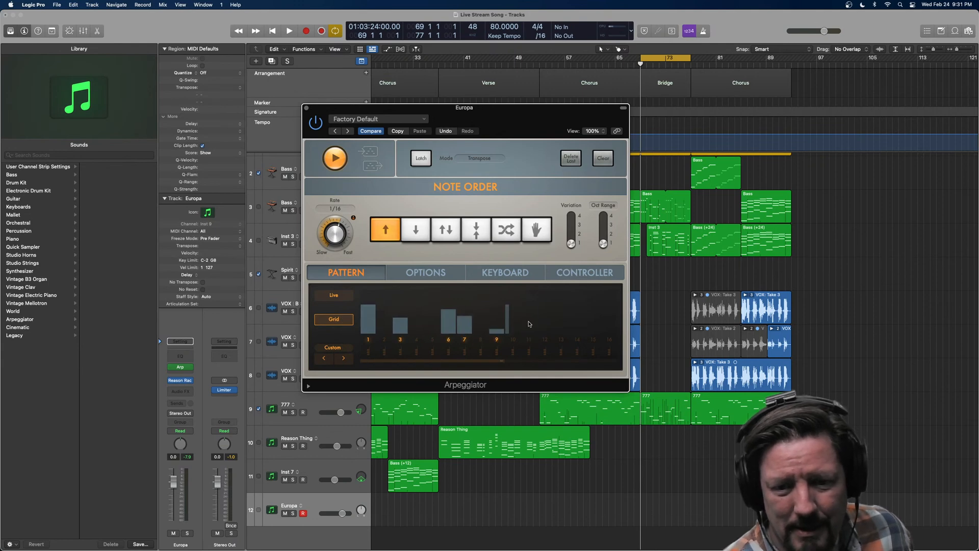
pyautogui.click(531, 299)
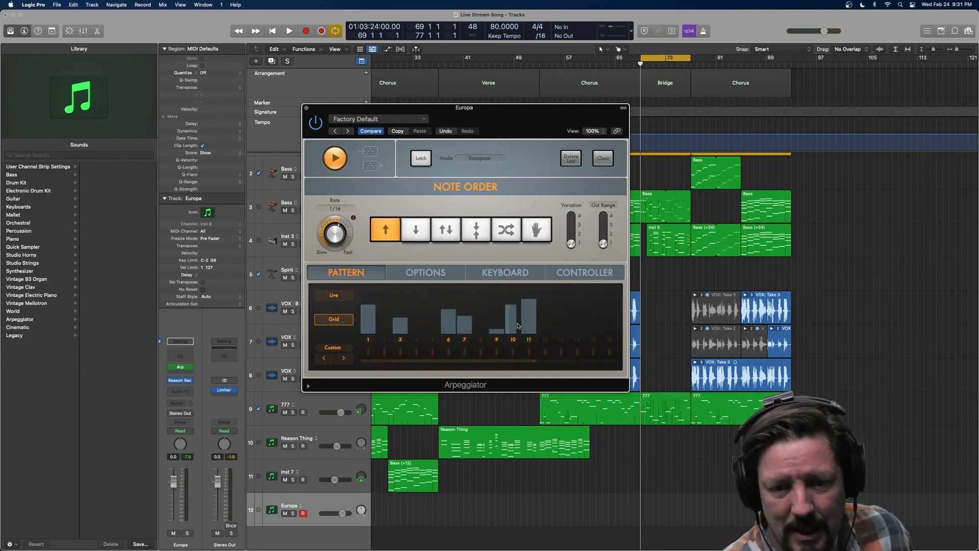
pyautogui.click(560, 310)
pyautogui.click(593, 311)
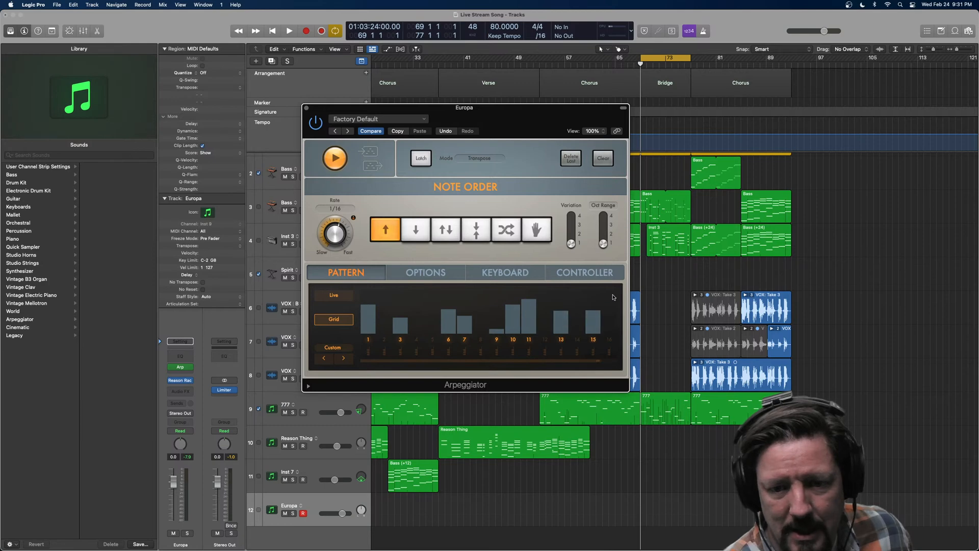
pyautogui.click(609, 296)
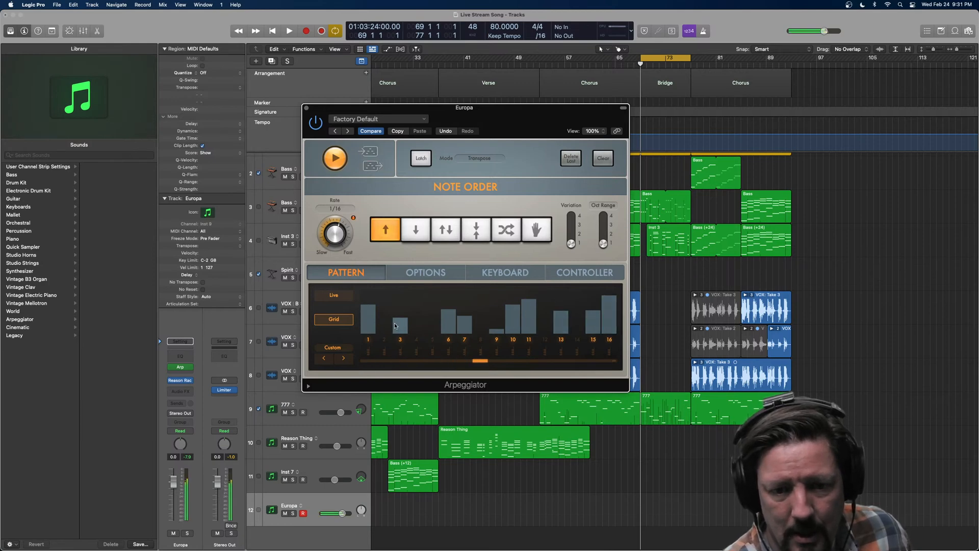
# Enable grid steps 4 and 5 in the arpeggiator pattern and set the rate to 1/32
pyautogui.click(415, 327)
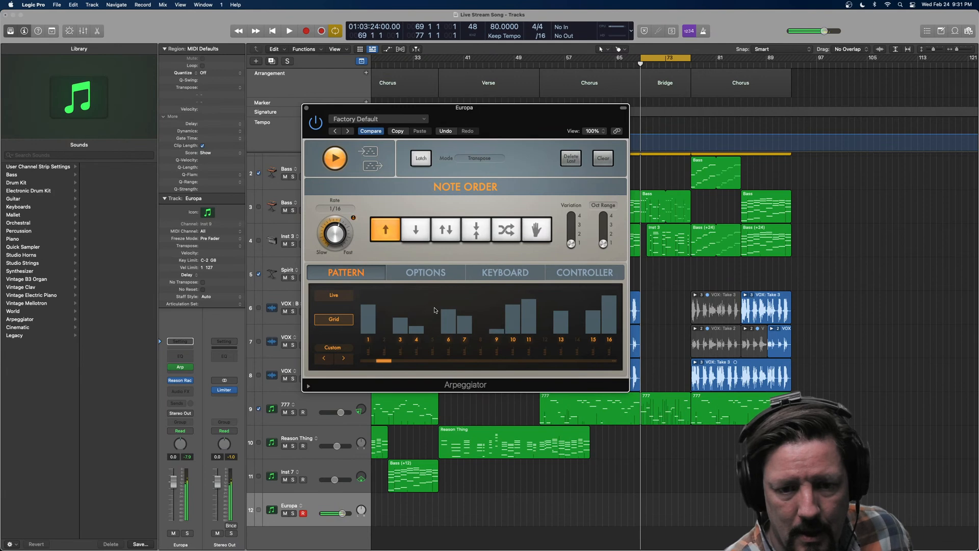
pyautogui.click(434, 309)
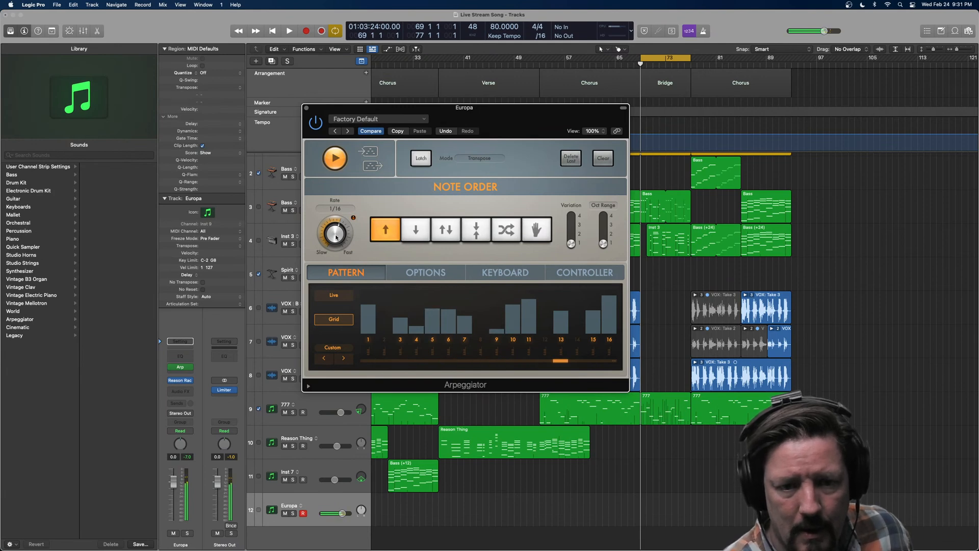
pyautogui.moveTo(336, 233)
pyautogui.mouseDown()
pyautogui.moveTo(334, 245)
pyautogui.moveTo(333, 223)
pyautogui.mouseUp()
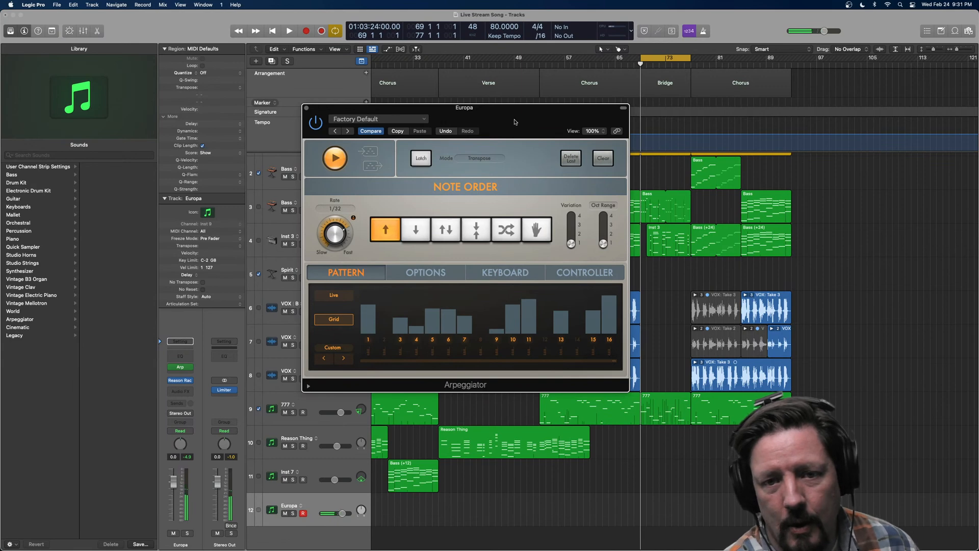
# Copy the bridge's Bass region onto the Europa track at bar 69 without its automation data
pyautogui.moveTo(515, 122); pyautogui.dragTo(391, 107)
pyautogui.scroll(3, 736, 302)
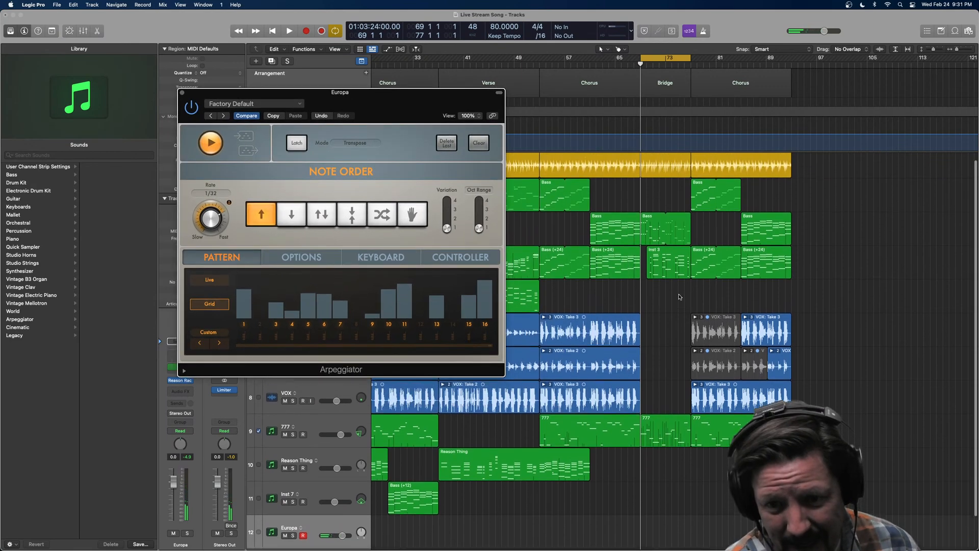
pyautogui.moveTo(651, 223); pyautogui.dragTo(649, 543)
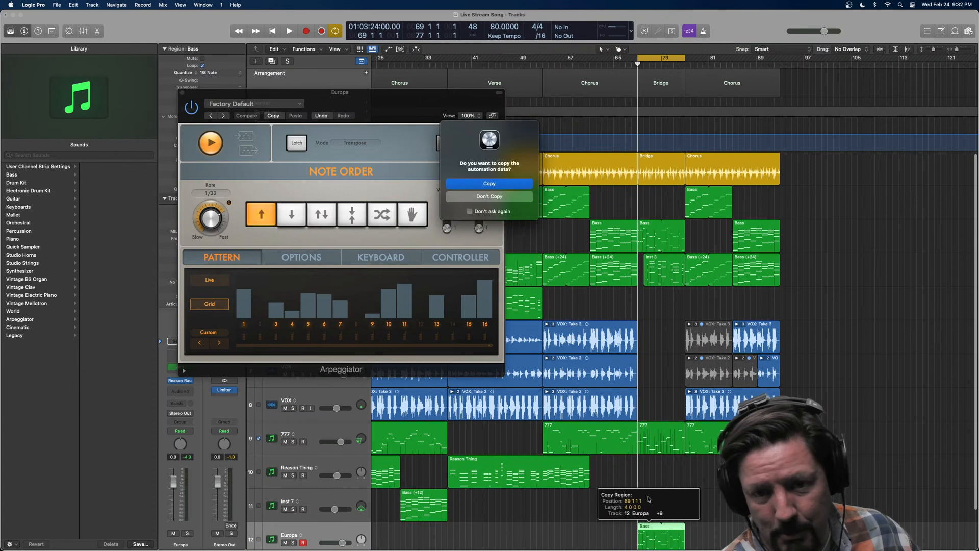
pyautogui.click(497, 196)
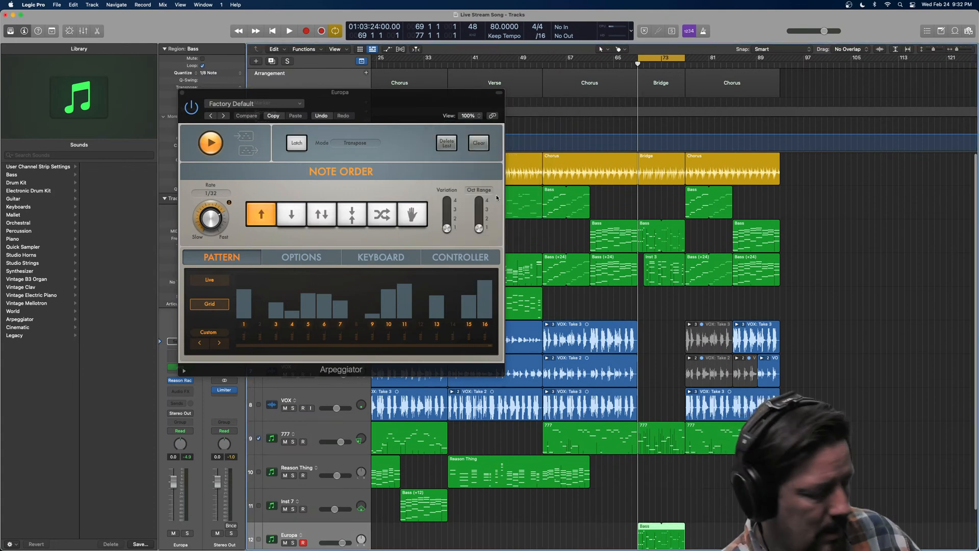
# Solo the Europa track while playing the bridge, and move the Arpeggiator window clear of the tracks
pyautogui.press('space')
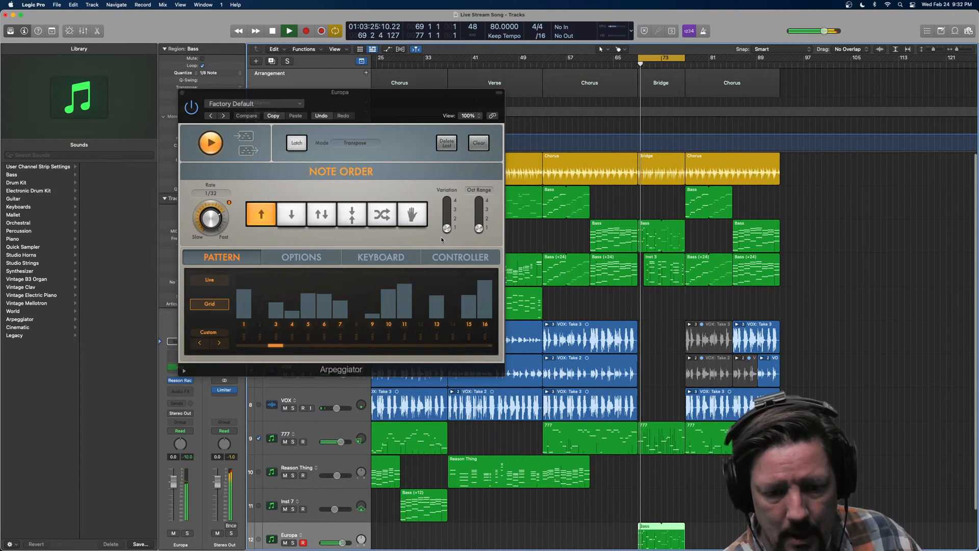
pyautogui.click(292, 543)
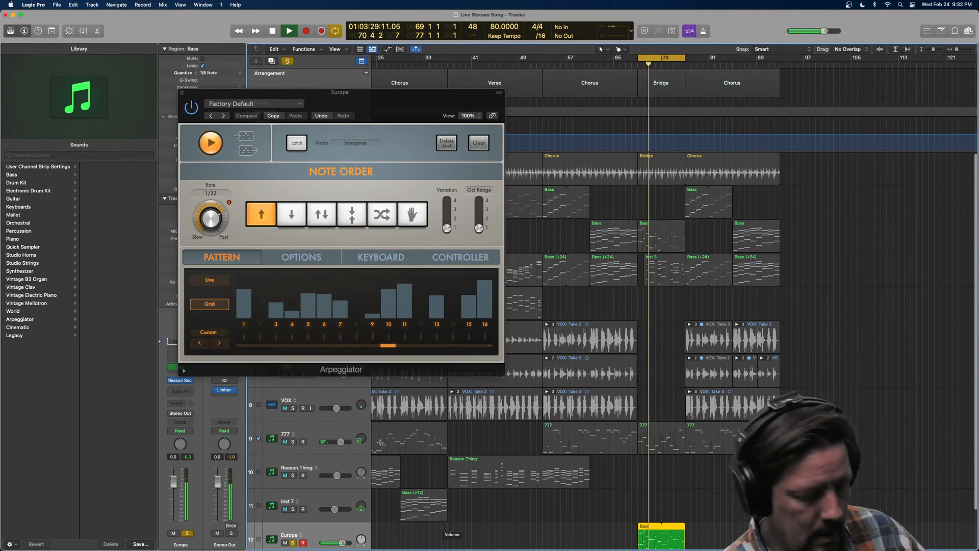
pyautogui.moveTo(375, 109); pyautogui.dragTo(886, 119)
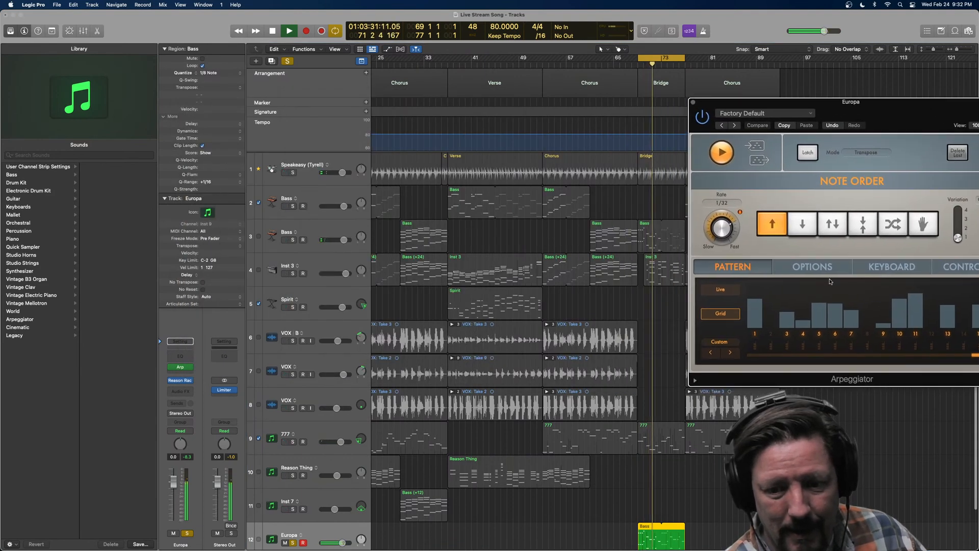
pyautogui.press('space')
# Transpose the copied Bass region on the Europa track by +24 and play it back
pyautogui.click(652, 519)
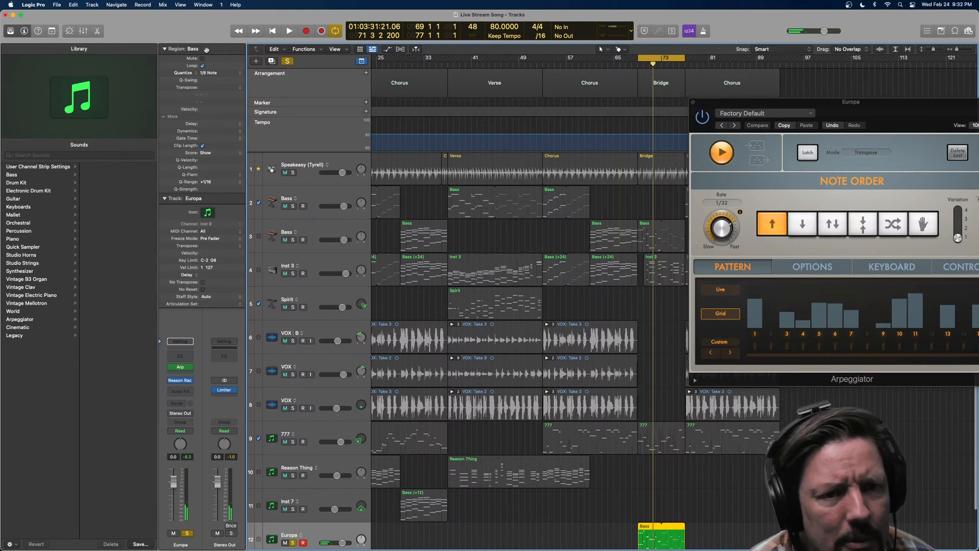
pyautogui.click(241, 91)
pyautogui.click(220, 73)
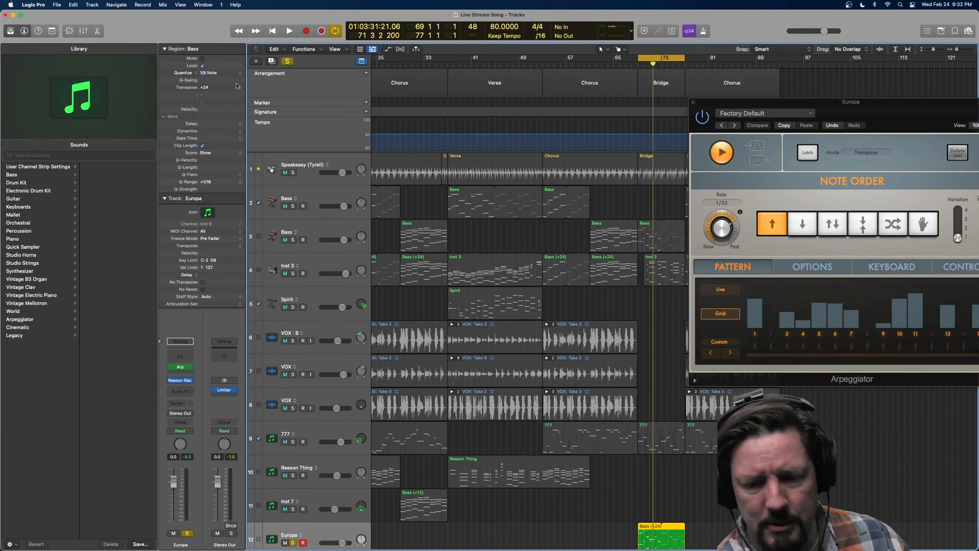
pyautogui.press('space')
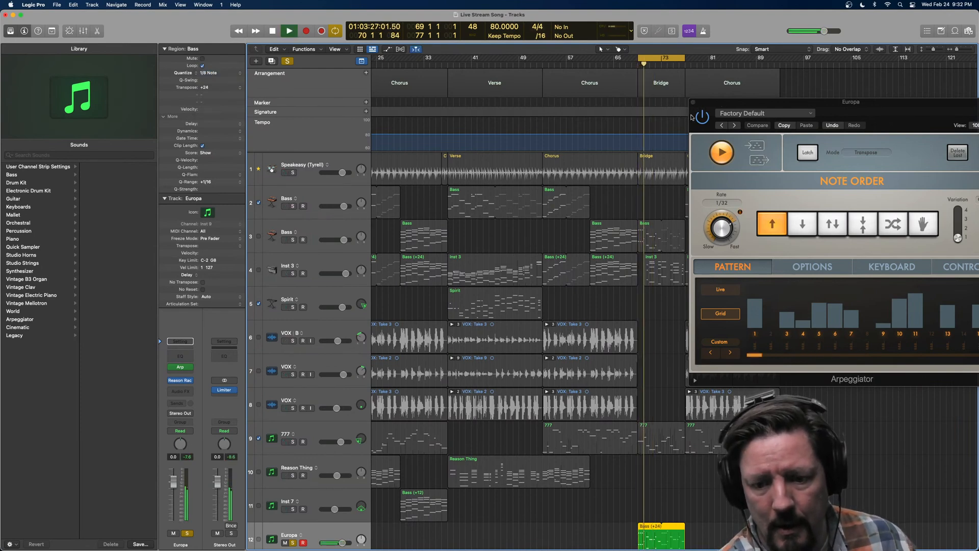
# Open the Europa region in the Piano Roll and lengthen the short notes around bar 70 to meet the notes that follow
pyautogui.doubleClick(649, 528)
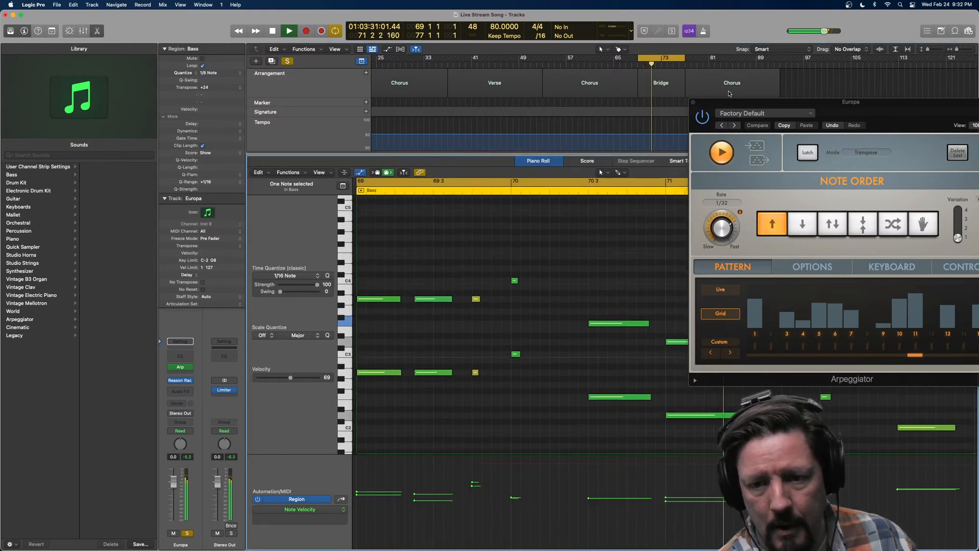
pyautogui.press('v')
pyautogui.press('space')
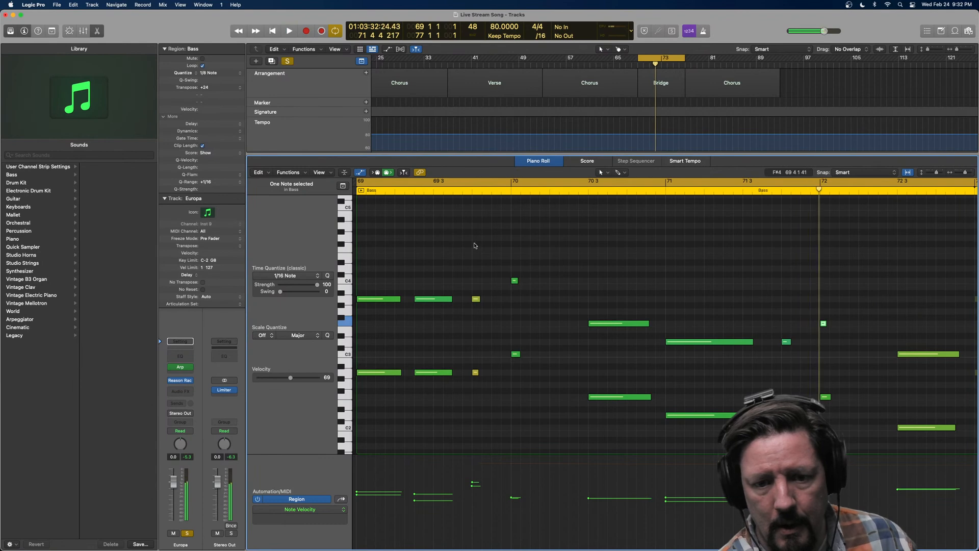
pyautogui.moveTo(474, 243); pyautogui.dragTo(530, 394)
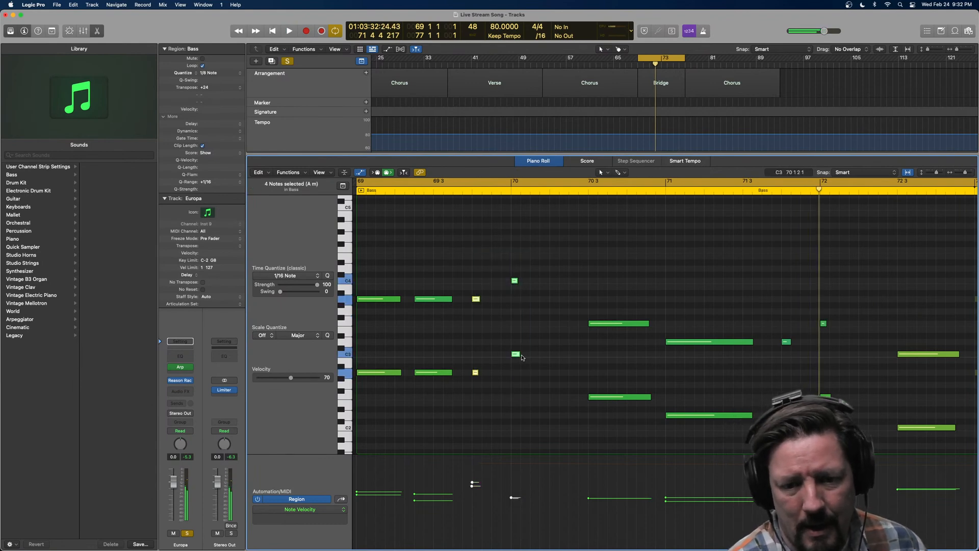
pyautogui.moveTo(517, 355); pyautogui.dragTo(550, 356)
pyautogui.click(536, 256)
pyautogui.moveTo(536, 256); pyautogui.dragTo(587, 361)
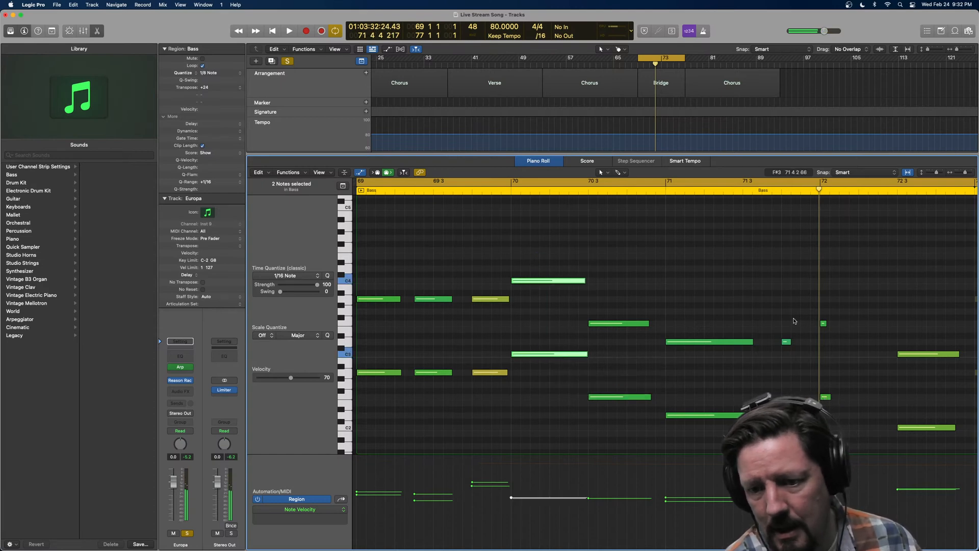
# Lengthen the short notes just before and at bar 72 so they fill the gaps to the following notes
pyautogui.click(788, 342)
pyautogui.moveTo(790, 342); pyautogui.dragTo(817, 342)
pyautogui.moveTo(820, 308); pyautogui.dragTo(898, 398)
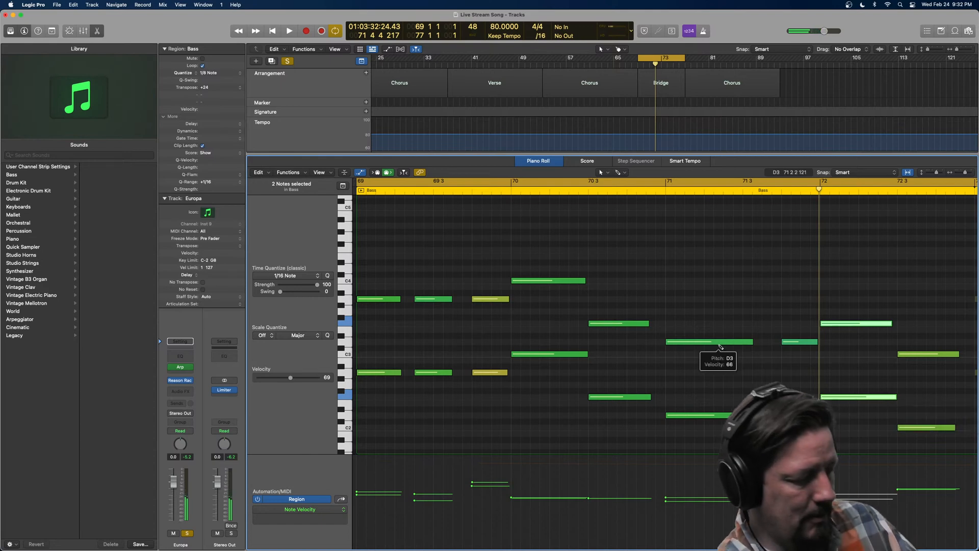
# Select all 18 notes in the Europa region and copy them three semitones higher to form a harmony
pyautogui.press('super+Left')
pyautogui.press('super+Left')
pyautogui.press('super+Left')
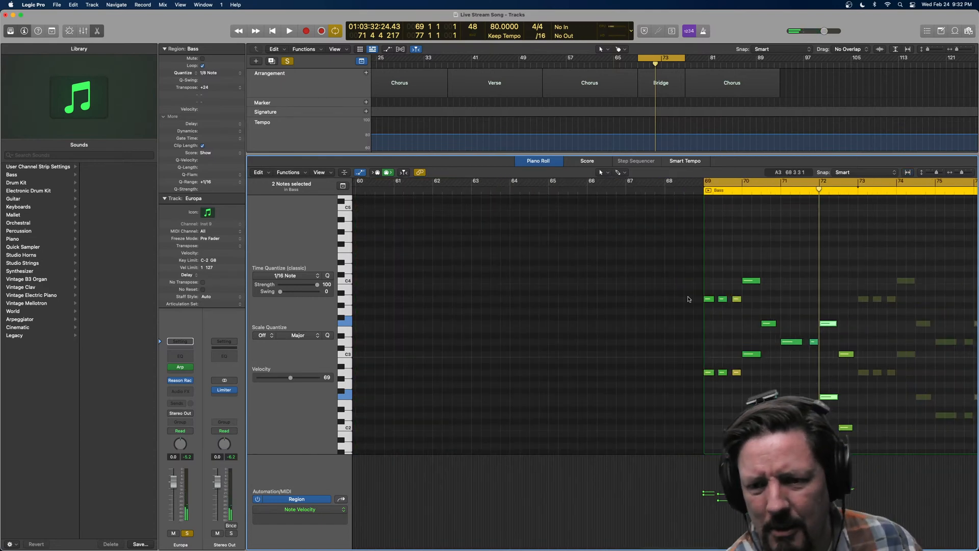
pyautogui.moveTo(706, 250); pyautogui.dragTo(891, 387)
pyautogui.scroll(5, 814, 351)
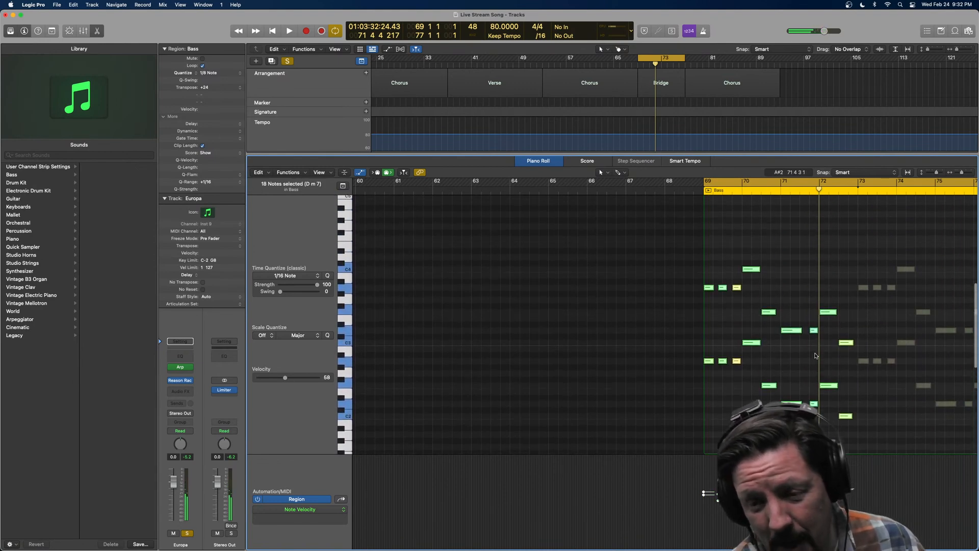
pyautogui.moveTo(708, 331)
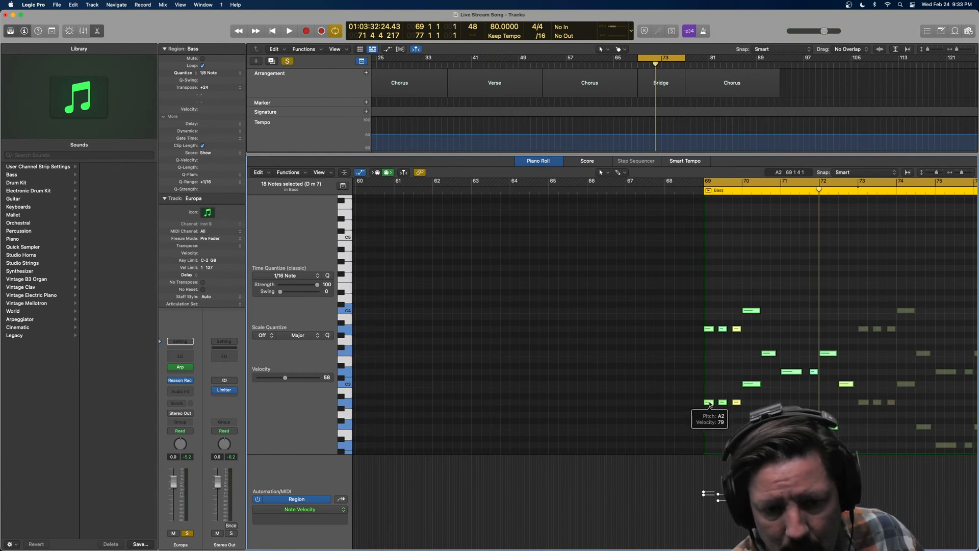
pyautogui.moveTo(708, 404); pyautogui.dragTo(711, 388)
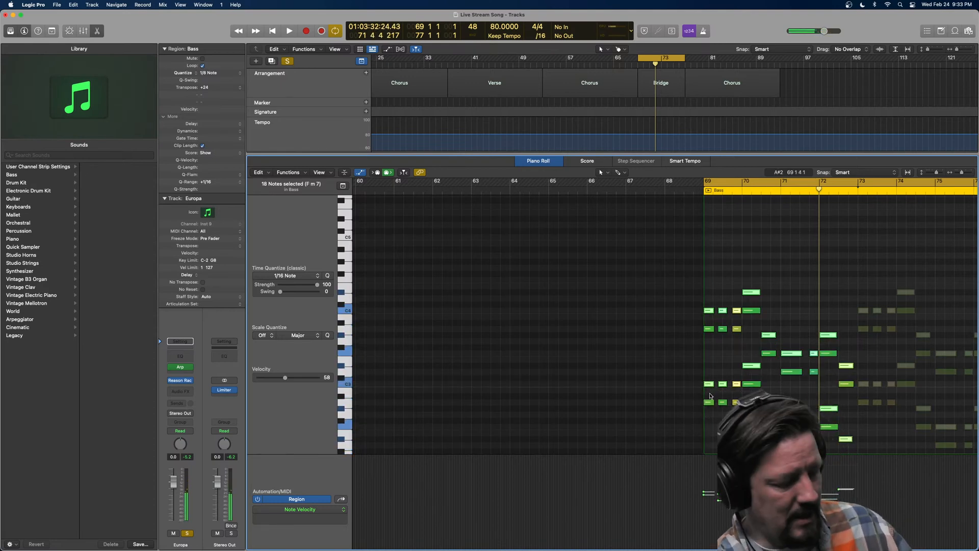
# Move the selected harmony notes in the Europa track's Bass region up to two octaves above the original notes and play them back
pyautogui.press('space')
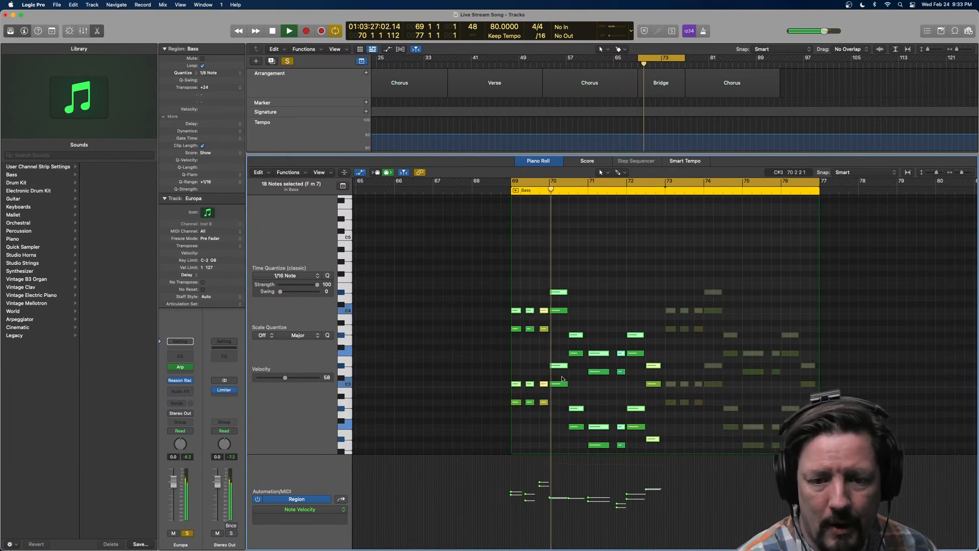
pyautogui.click(516, 384)
pyautogui.press('space')
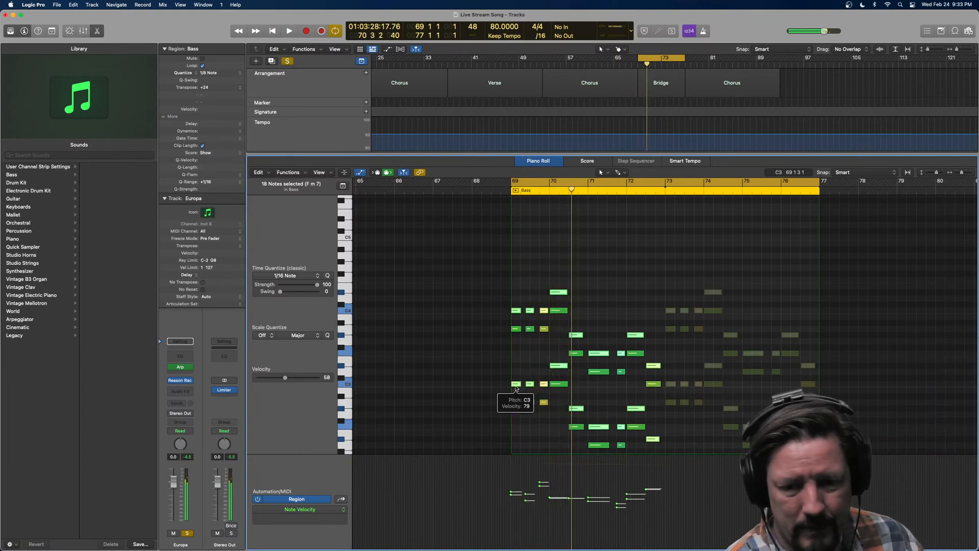
pyautogui.moveTo(516, 383); pyautogui.dragTo(518, 260)
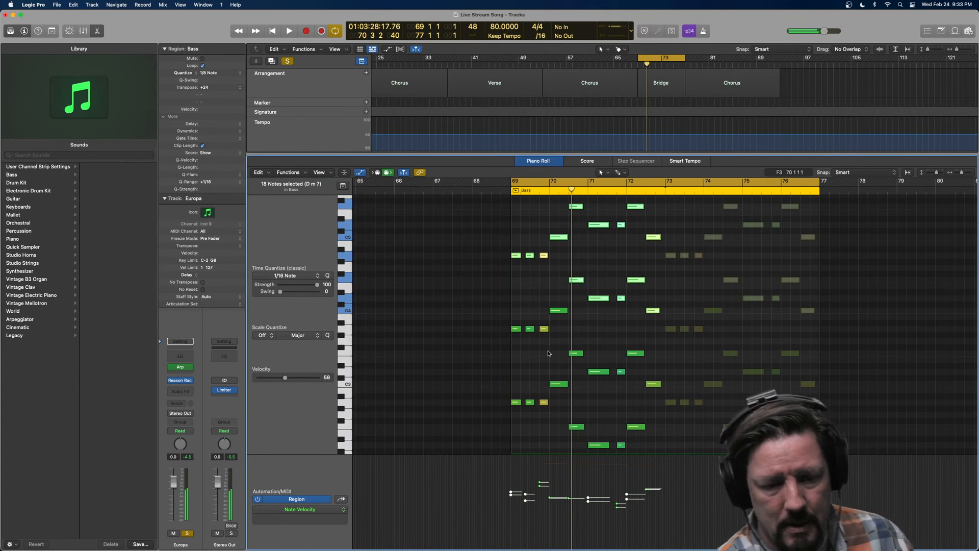
pyautogui.press('space')
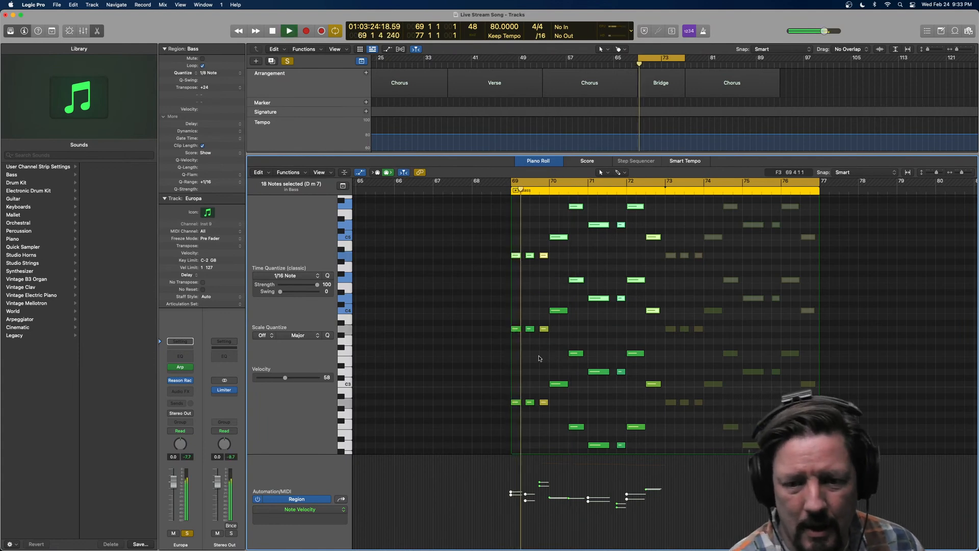
pyautogui.scroll(5, 535, 285)
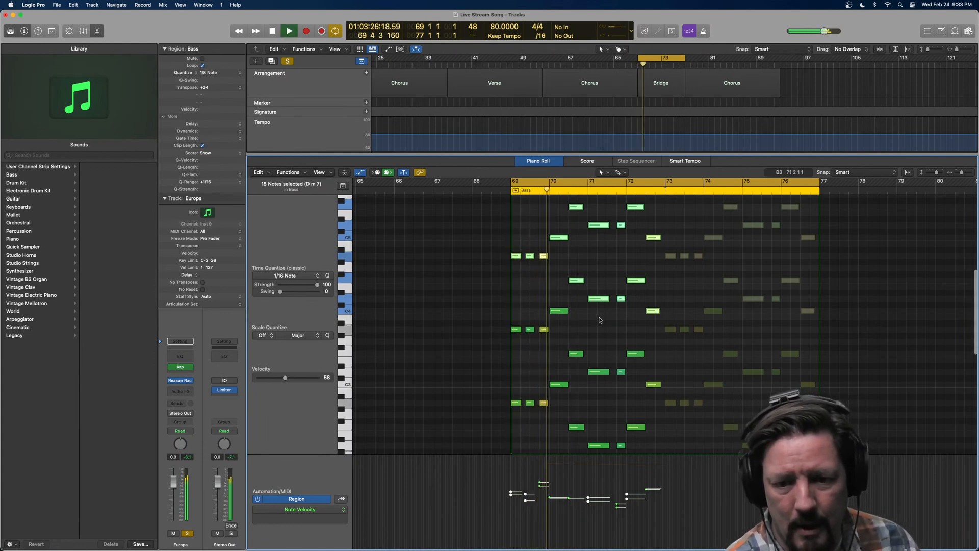
pyautogui.press('space')
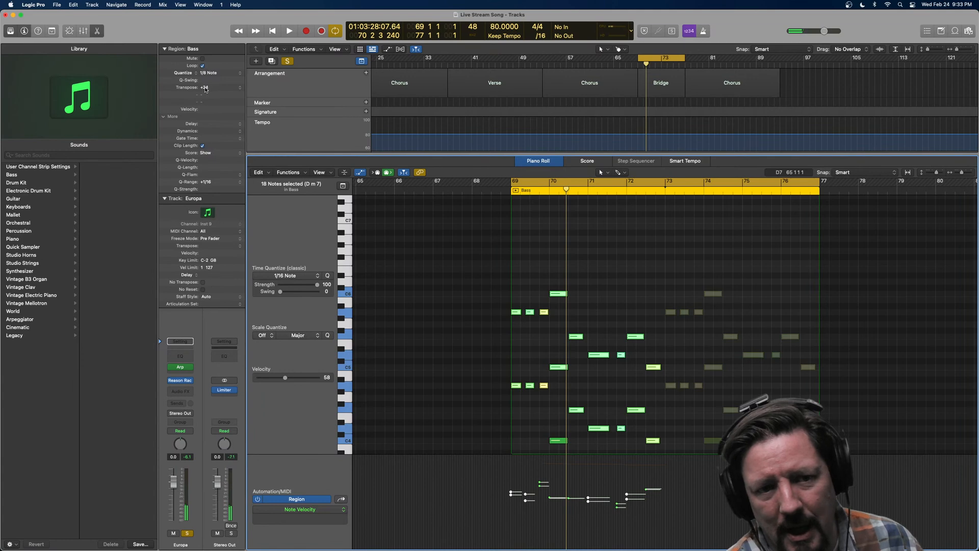
# Set the Europa track's Bass region transpose to +12, play it back and close the Piano Roll
pyautogui.click(242, 88)
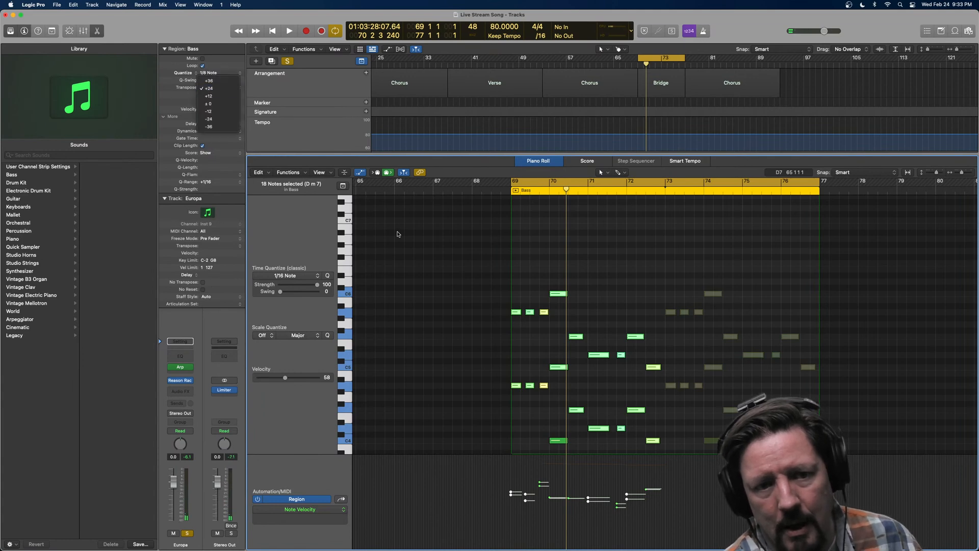
pyautogui.click(213, 97)
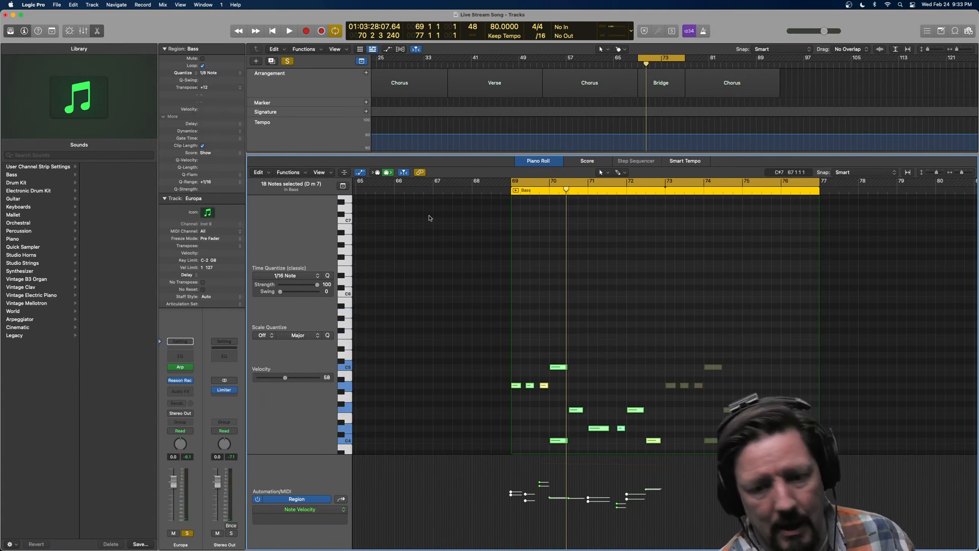
pyautogui.hotkey('shift', 'space')
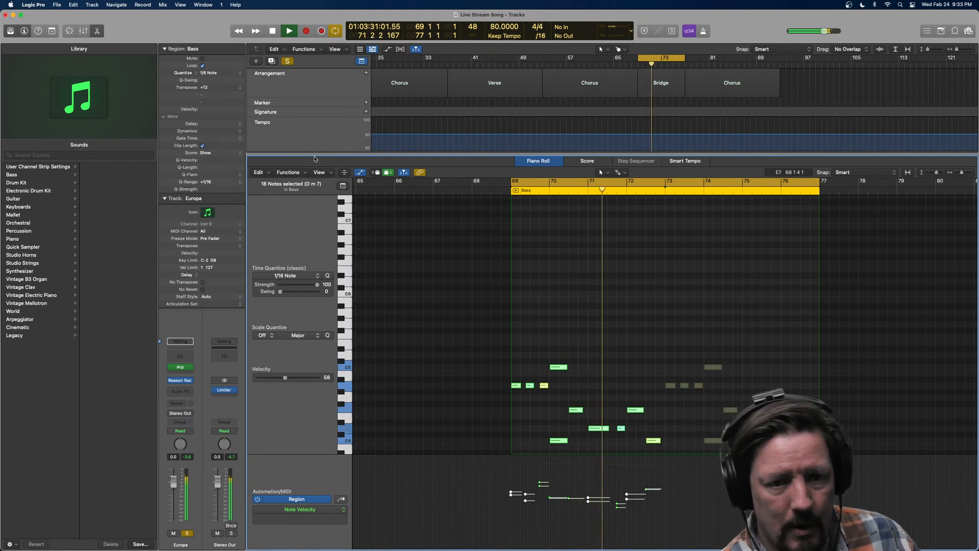
pyautogui.press('p')
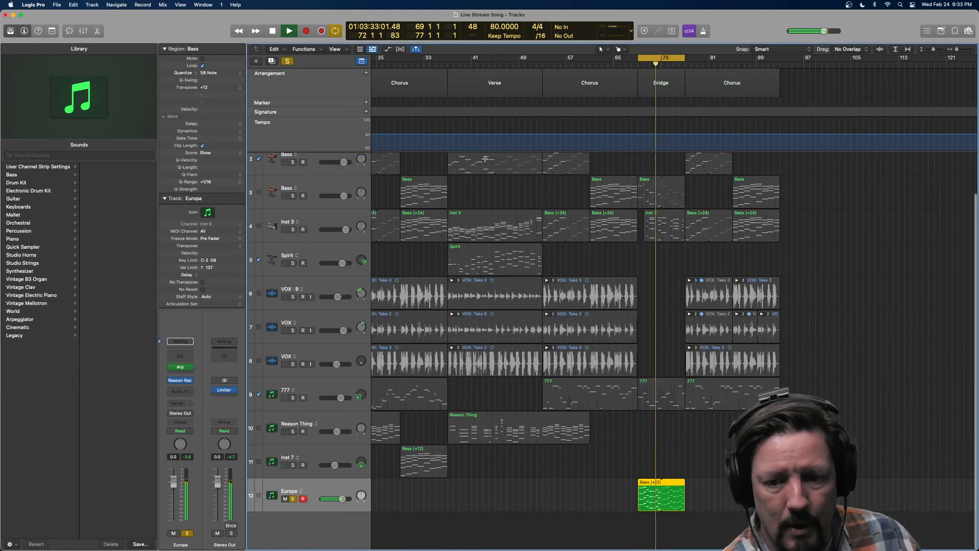
# Unsolo the Europa track during playback and make it match the groove track
pyautogui.click(293, 499)
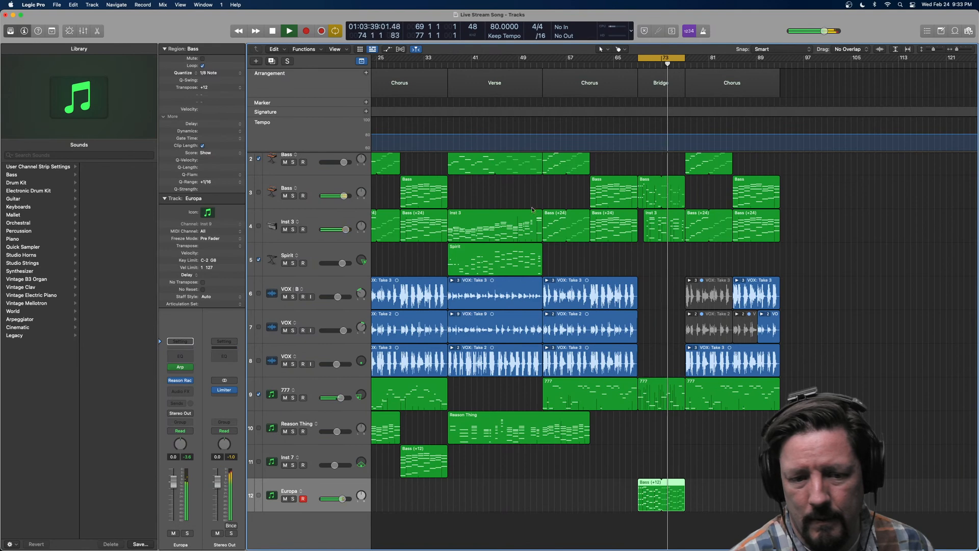
pyautogui.click(258, 496)
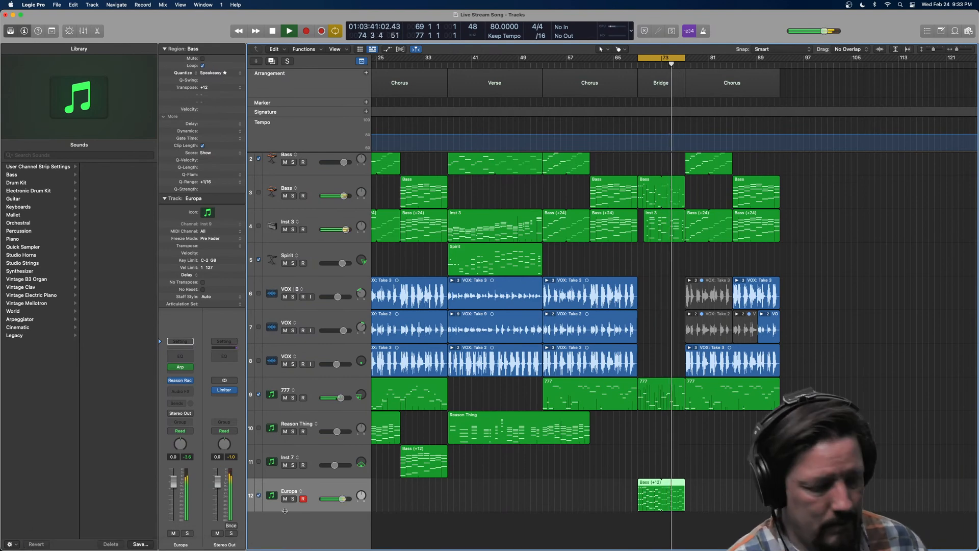
pyautogui.press('space')
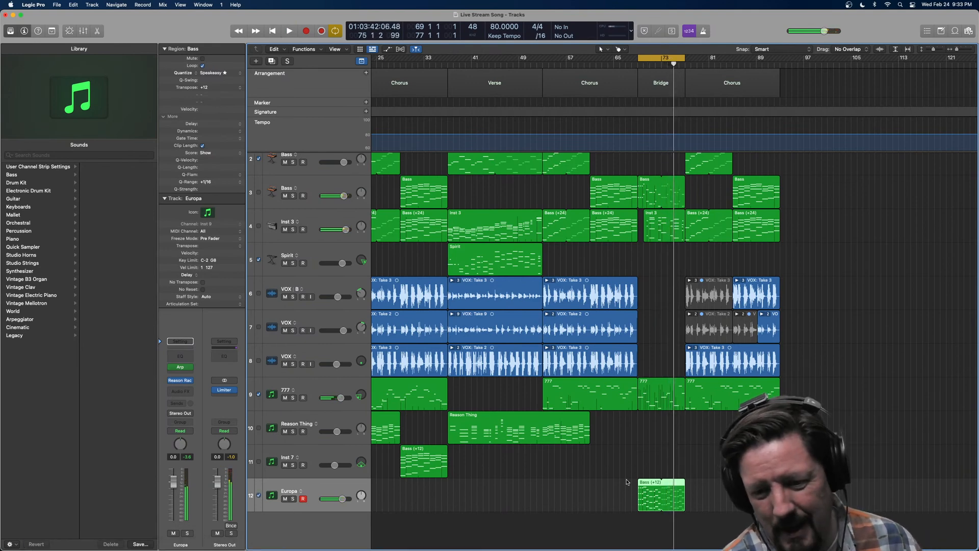
# Replace the Bass region on the Europa track with a copy of the bridge's Inst 3 region and play from bar 69
pyautogui.press('Delete')
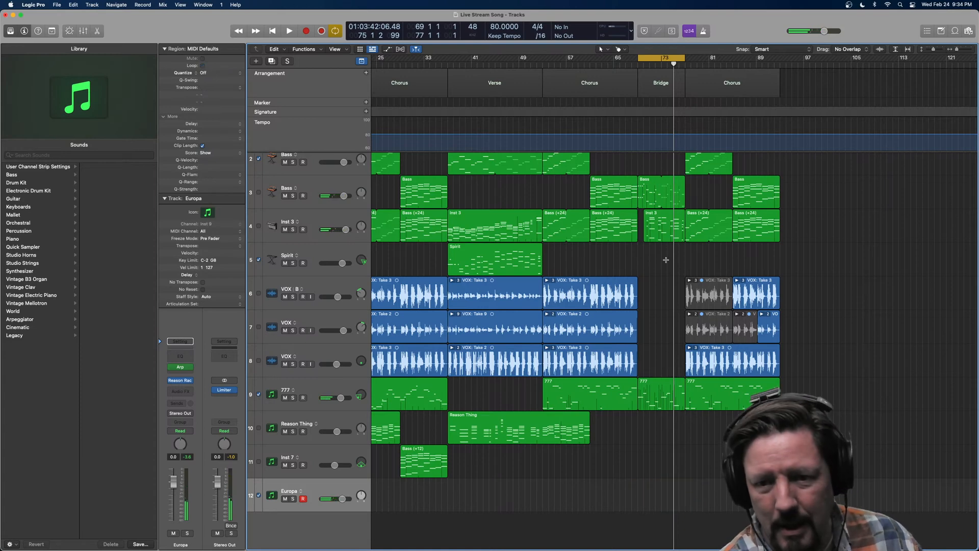
pyautogui.moveTo(643, 63); pyautogui.dragTo(638, 65)
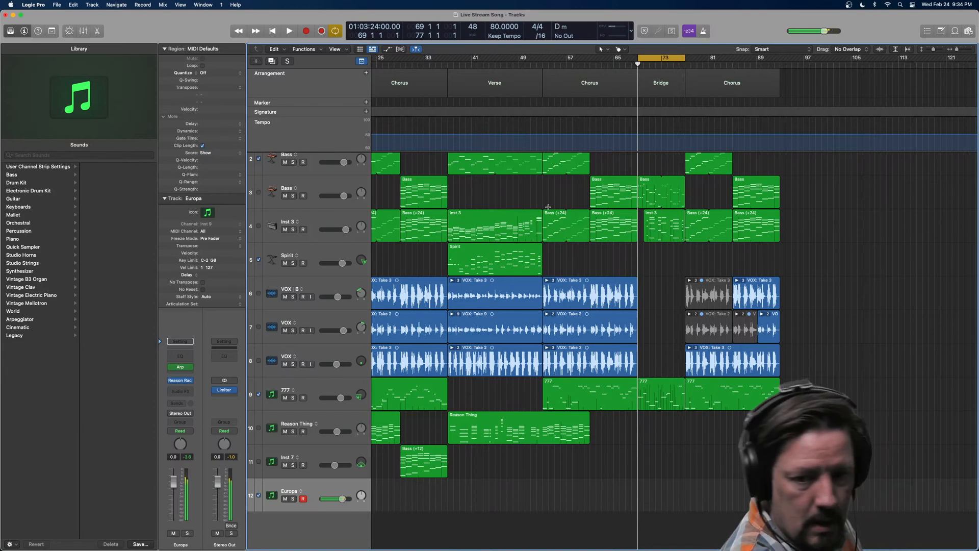
pyautogui.click(661, 215)
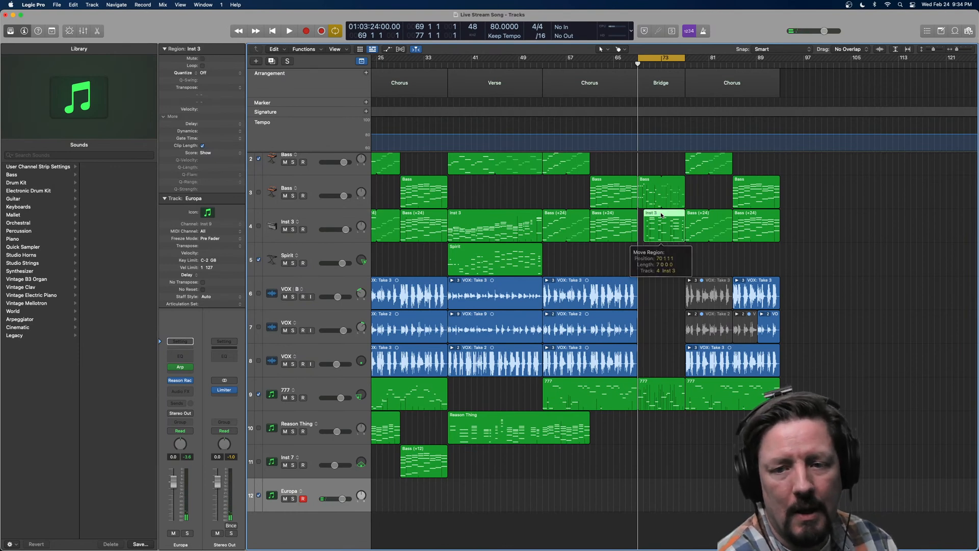
pyautogui.moveTo(661, 214); pyautogui.dragTo(661, 505)
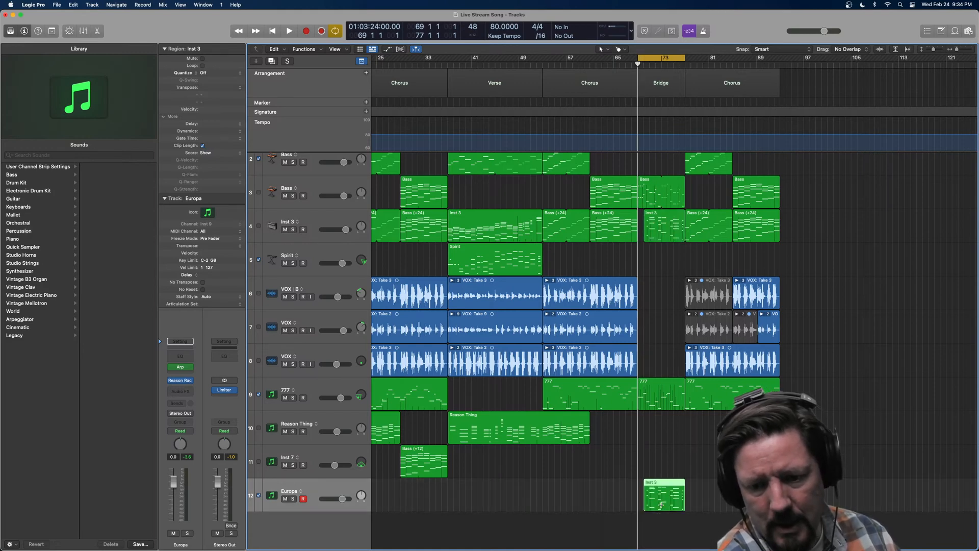
pyautogui.press('space')
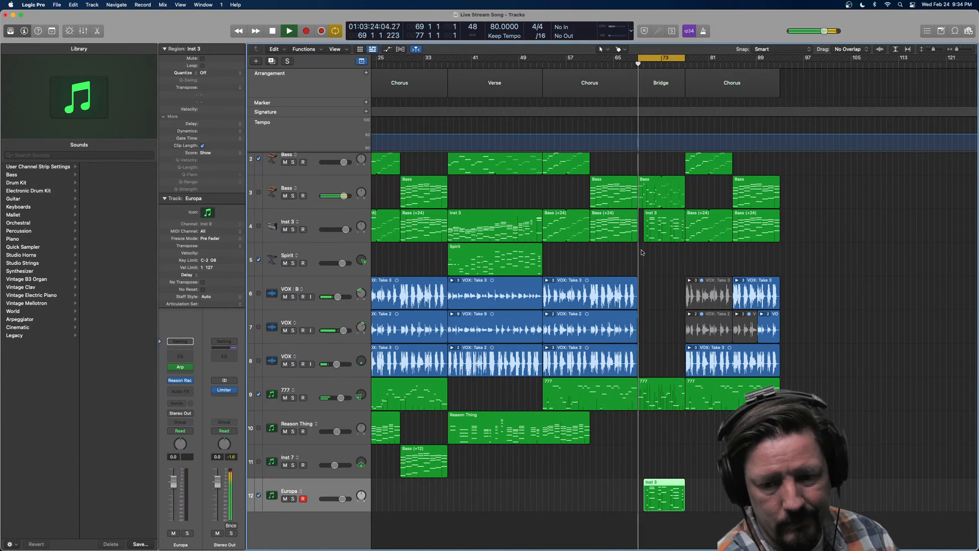
# Solo the Europa track and set its Inst 3 region's transpose to +12 while listening
pyautogui.click(293, 499)
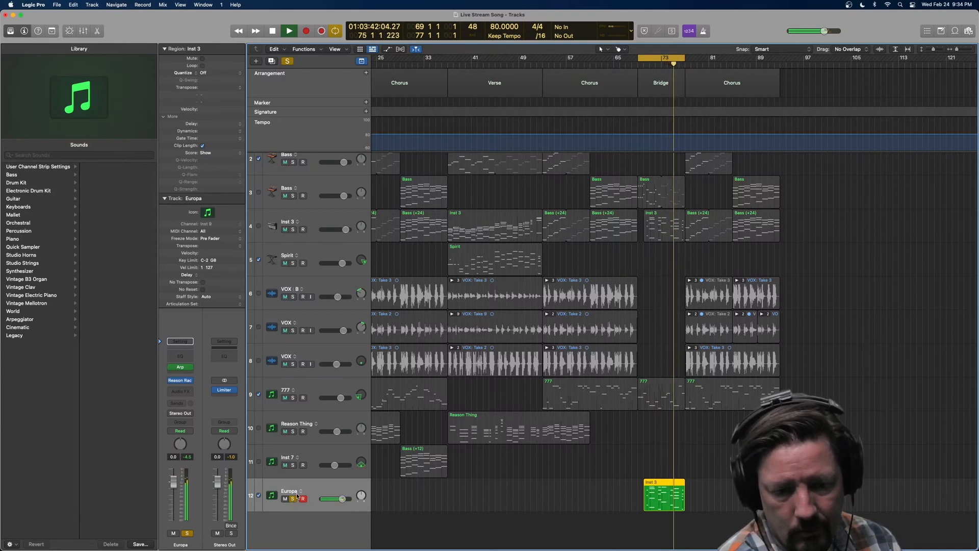
pyautogui.click(712, 484)
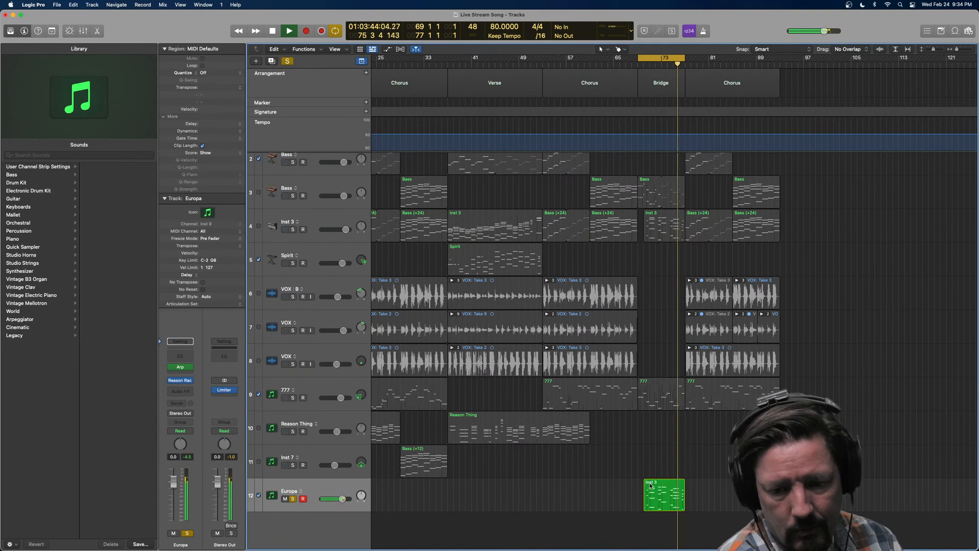
pyautogui.click(655, 485)
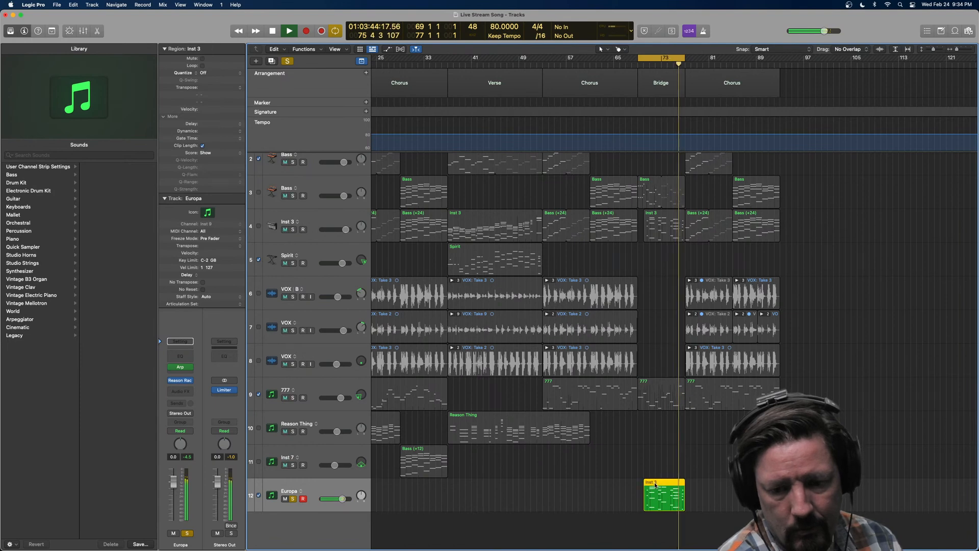
pyautogui.click(239, 88)
pyautogui.click(209, 81)
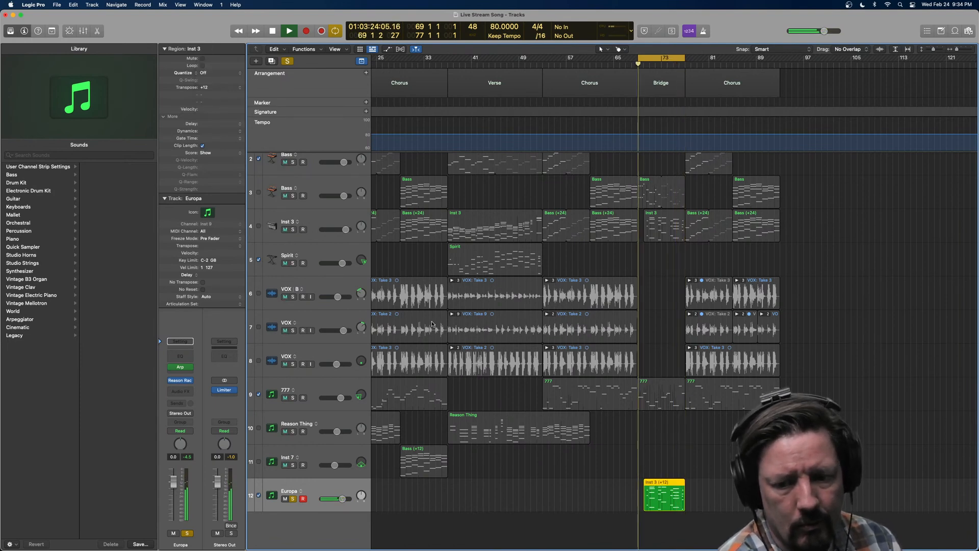
pyautogui.press('space')
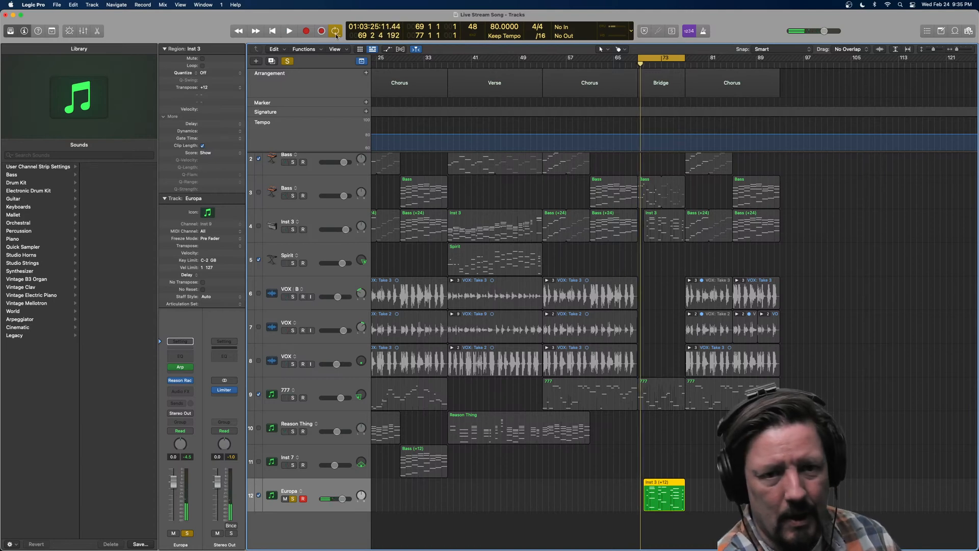
# Turn off all solos and play the start of the bridge with the full arrangement
pyautogui.click(287, 60)
pyautogui.press('space')
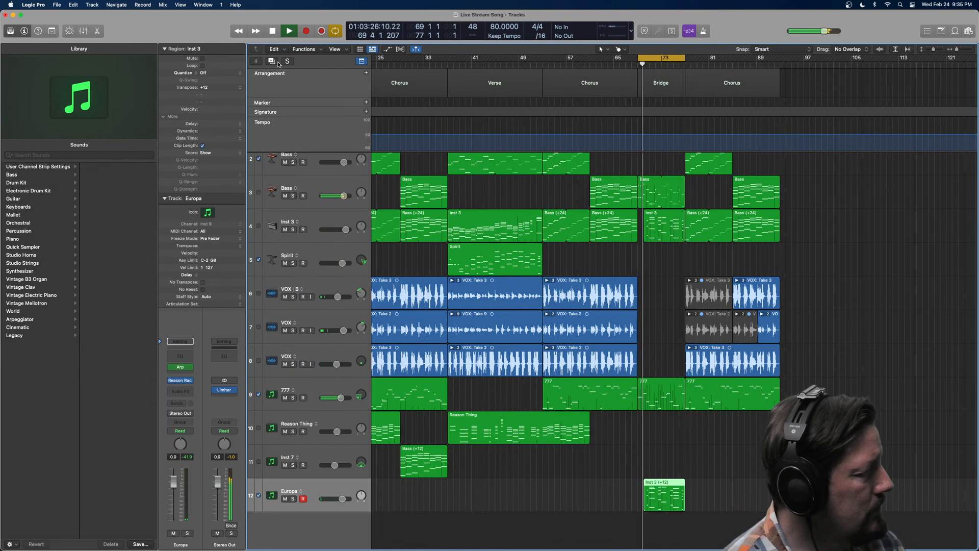
pyautogui.press('space')
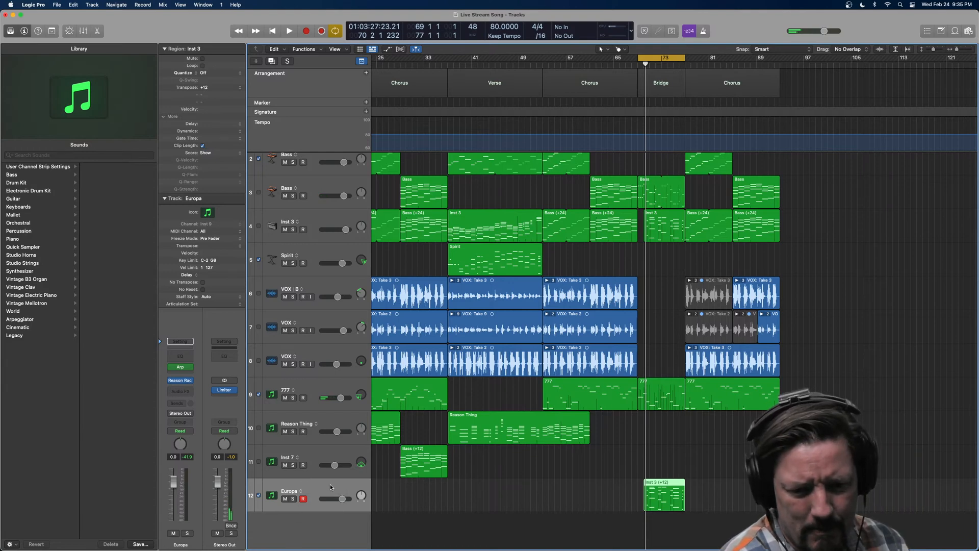
# Set the Europa track's Arpeggiator rate to 1/16, audition it in the bridge and close the plug-in window
pyautogui.click(182, 368)
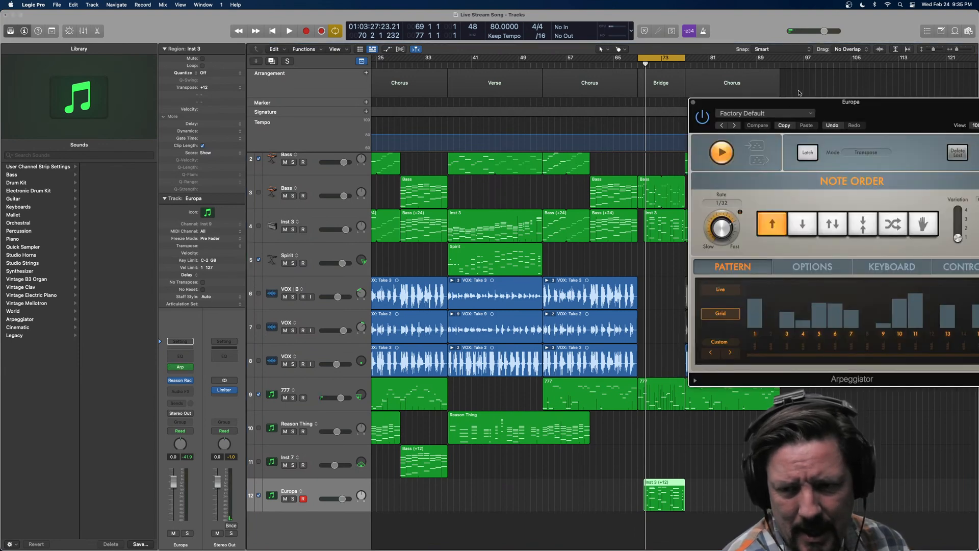
pyautogui.moveTo(799, 102); pyautogui.dragTo(563, 72)
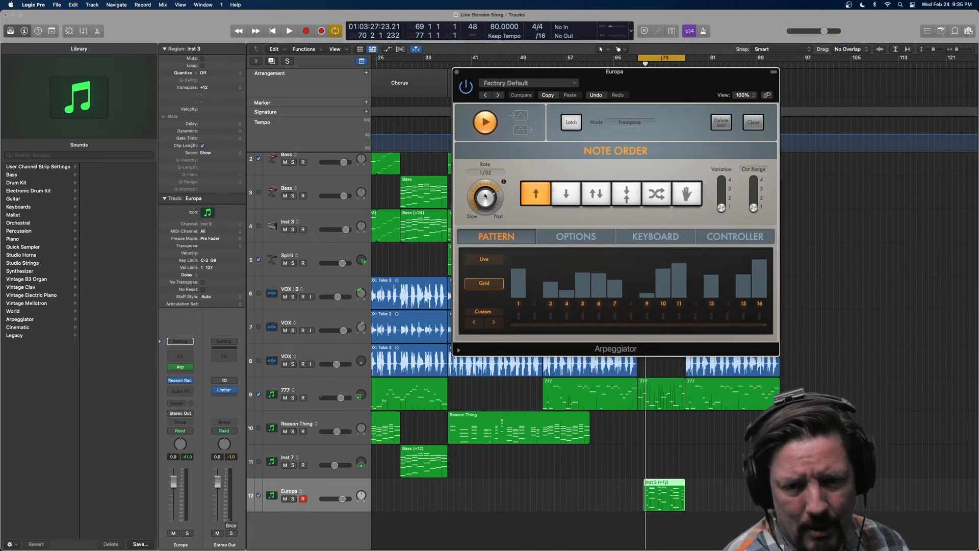
pyautogui.moveTo(485, 196); pyautogui.dragTo(484, 208)
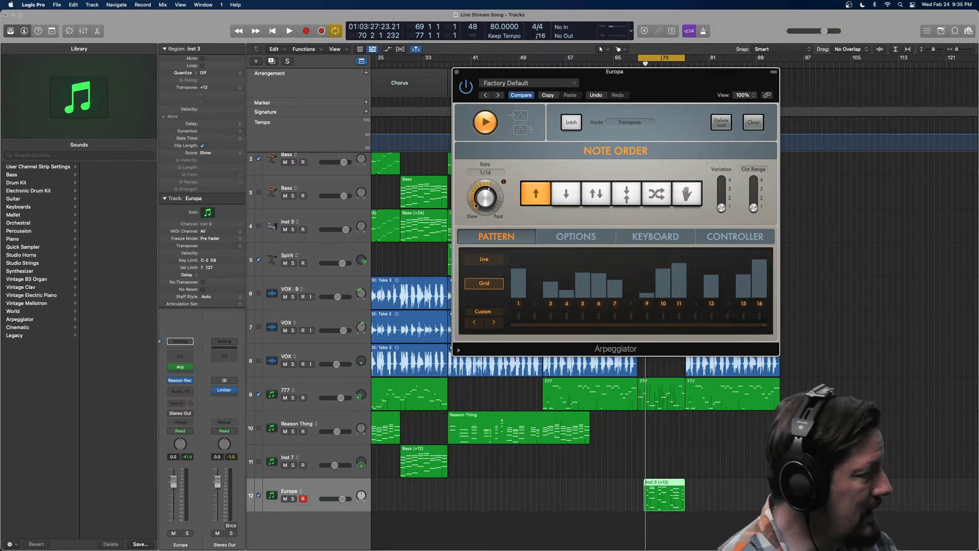
pyautogui.press('space')
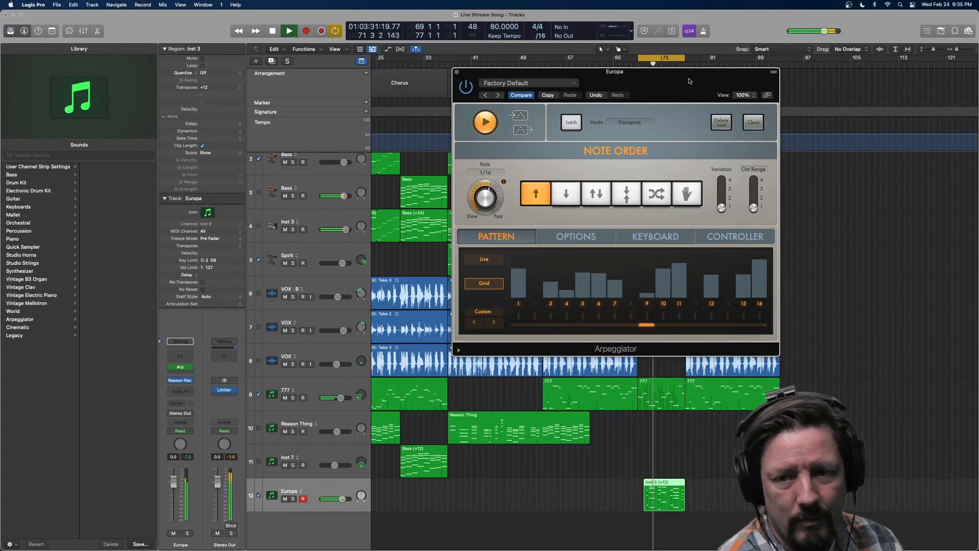
pyautogui.moveTo(457, 85); pyautogui.dragTo(279, 113)
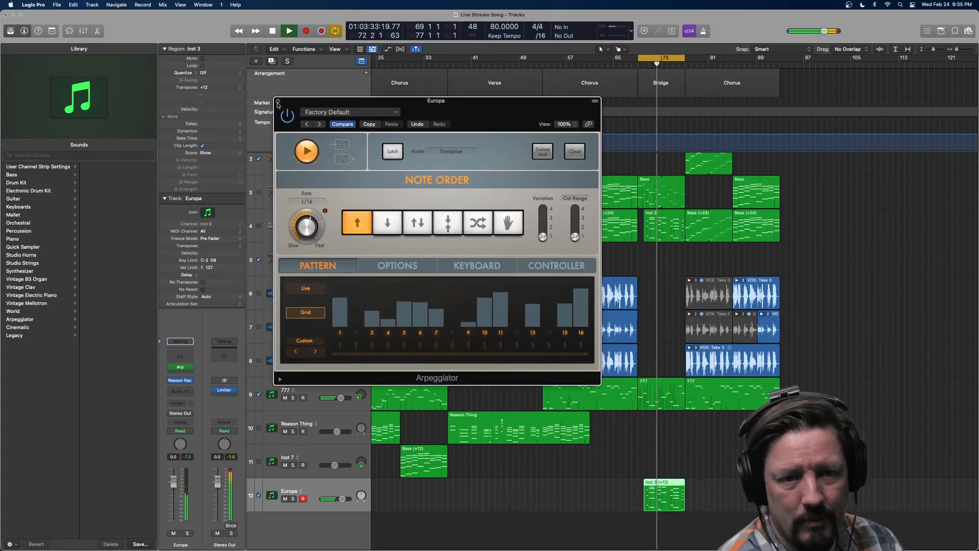
pyautogui.click(278, 101)
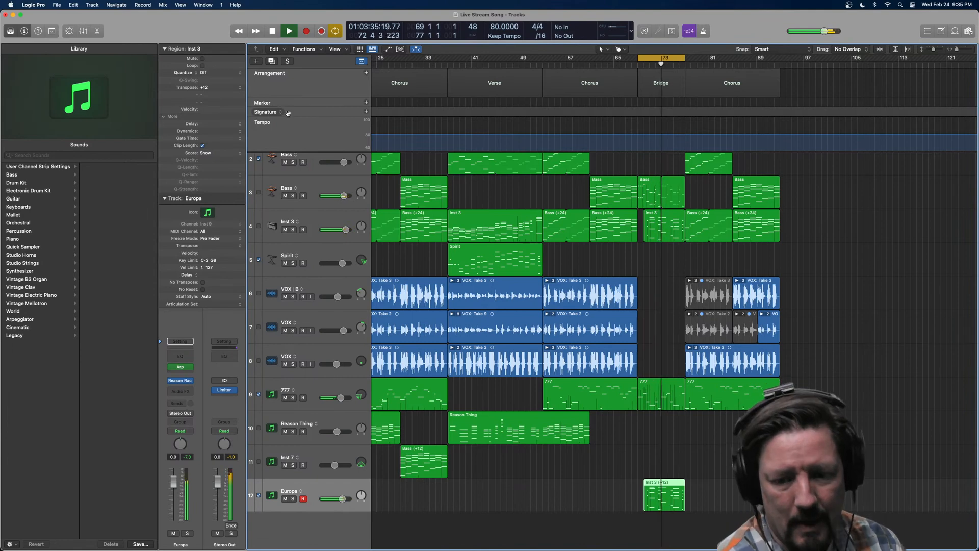
pyautogui.press('space')
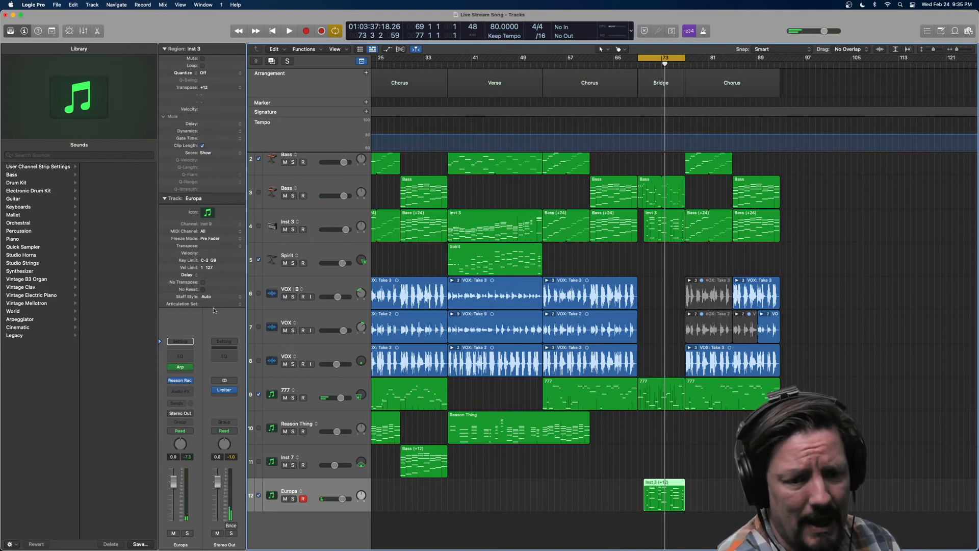
# Insert a stereo ChromaVerb reverb after the instrument on the Europa channel strip
pyautogui.click(181, 391)
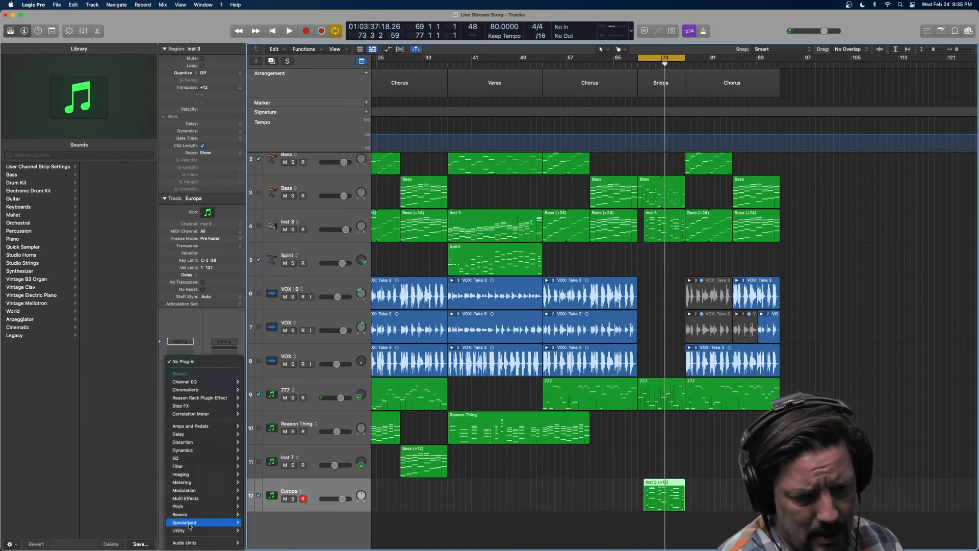
pyautogui.moveTo(190, 517)
pyautogui.moveTo(258, 513)
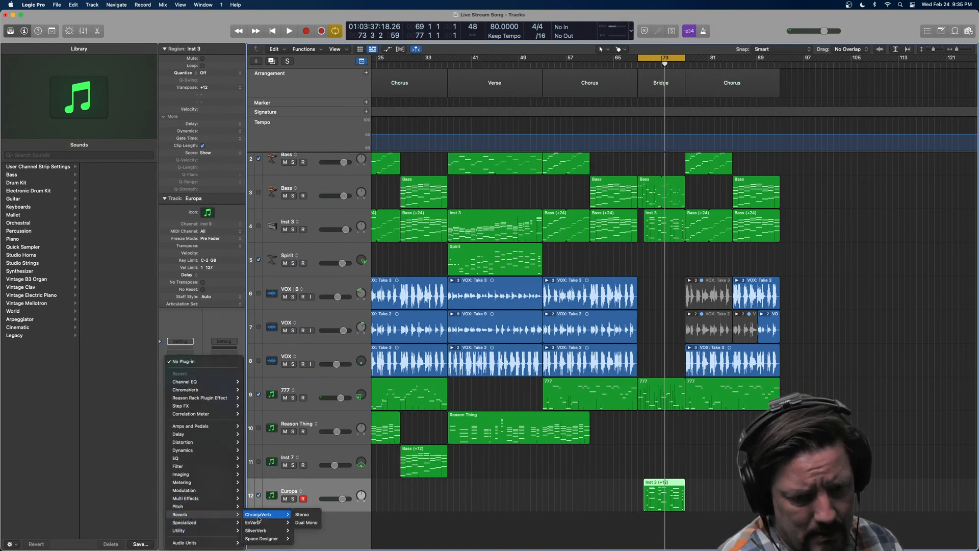
pyautogui.click(306, 514)
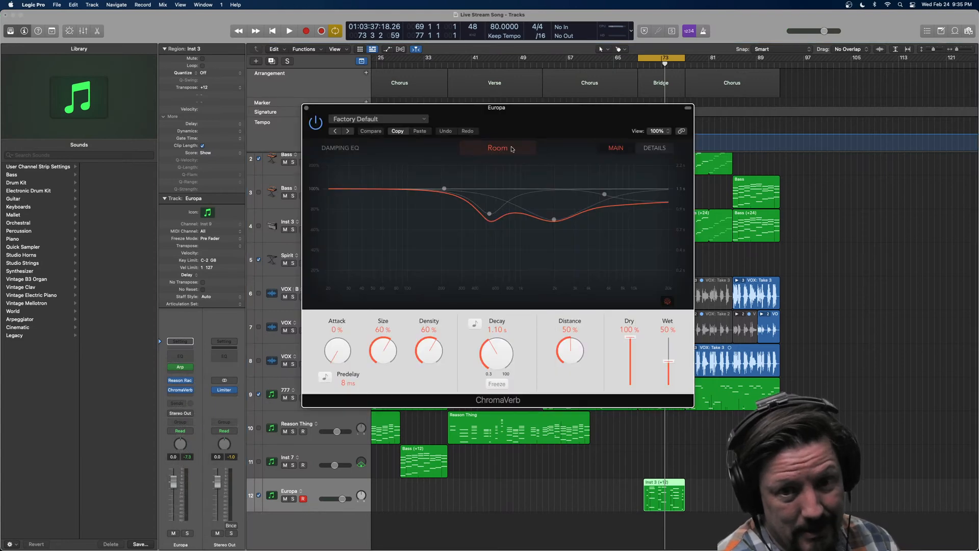
# Set the Europa ChromaVerb to Synth Hall with 67% dry and 77% wet while playing the bridge, and close its window
pyautogui.click(511, 149)
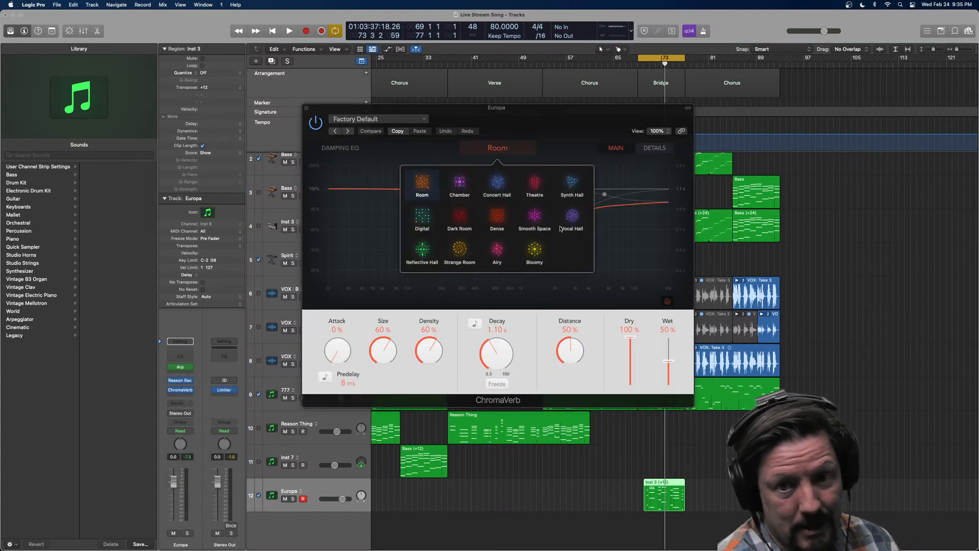
pyautogui.click(570, 185)
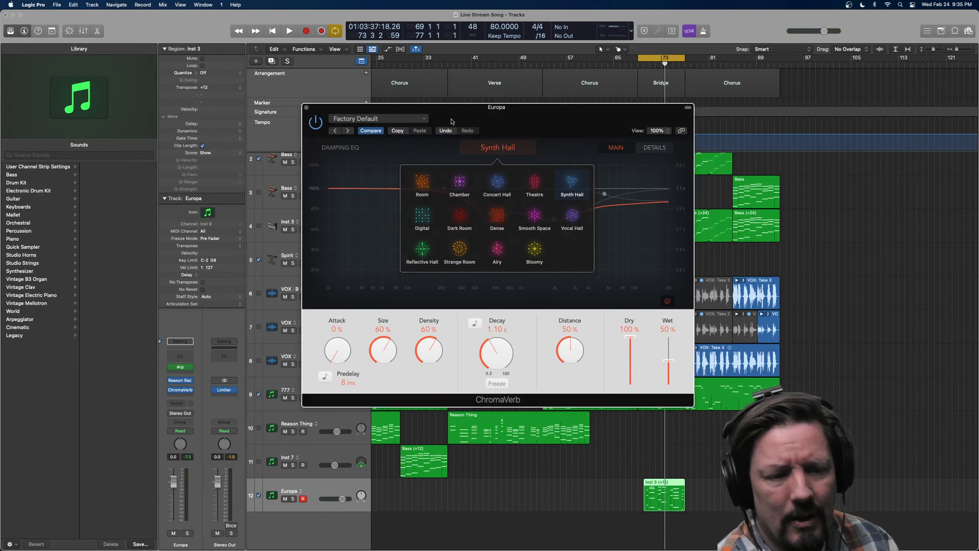
pyautogui.press('space')
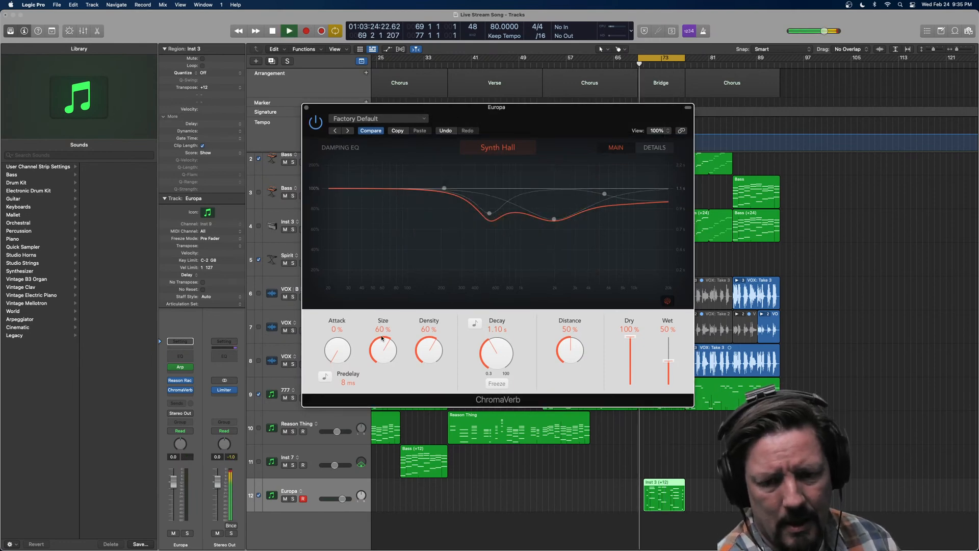
pyautogui.moveTo(671, 363); pyautogui.dragTo(632, 354)
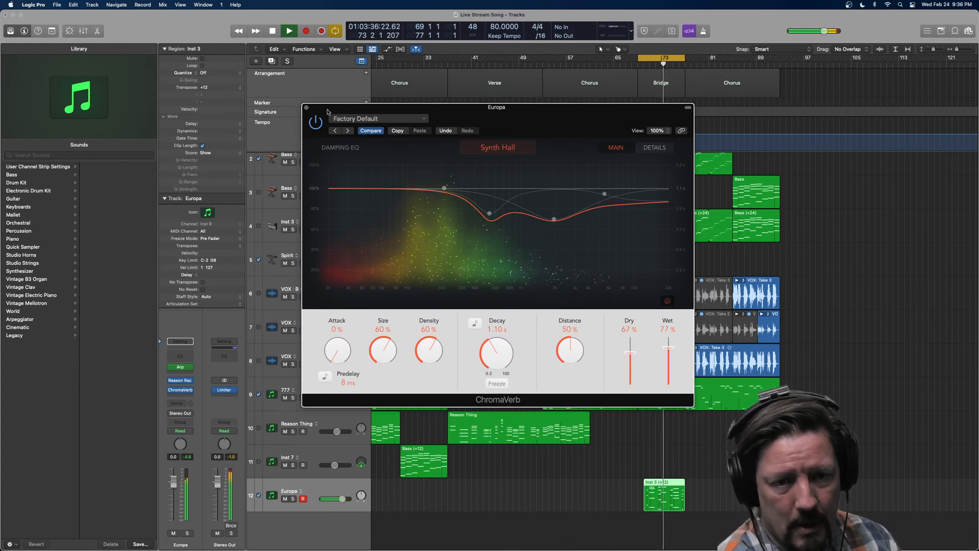
pyautogui.click(306, 108)
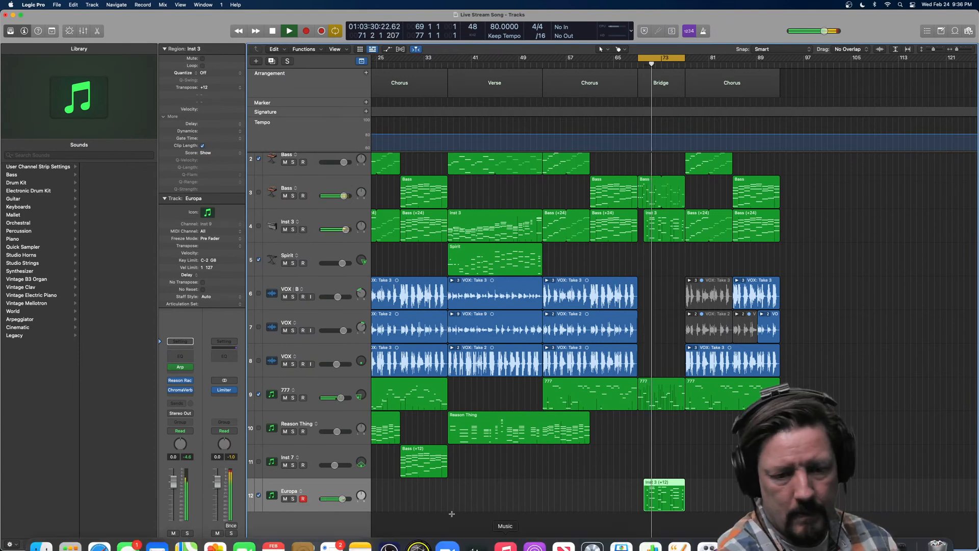
pyautogui.press('space')
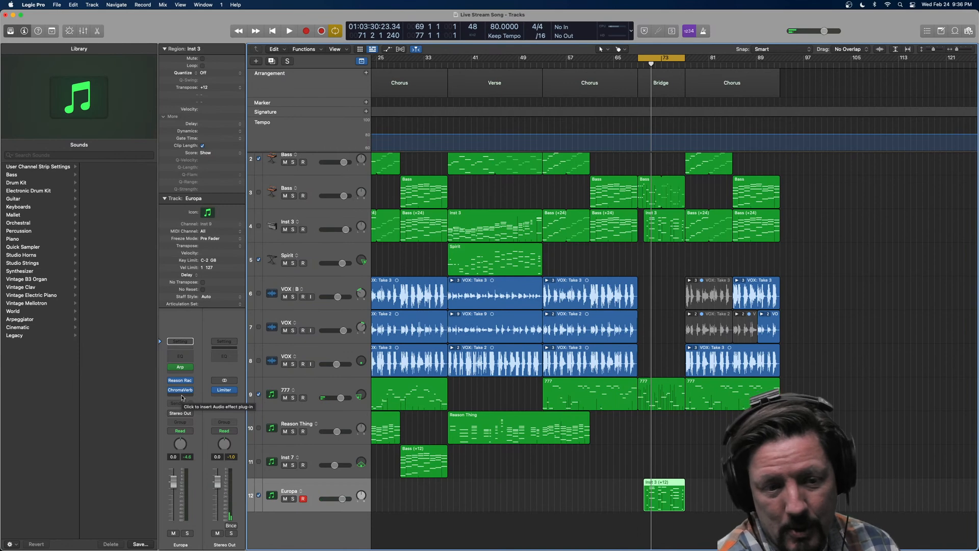
# Insert a Compressor after ChromaVerb on the Europa channel strip and choose the Studio FET circuit type
pyautogui.click(181, 397)
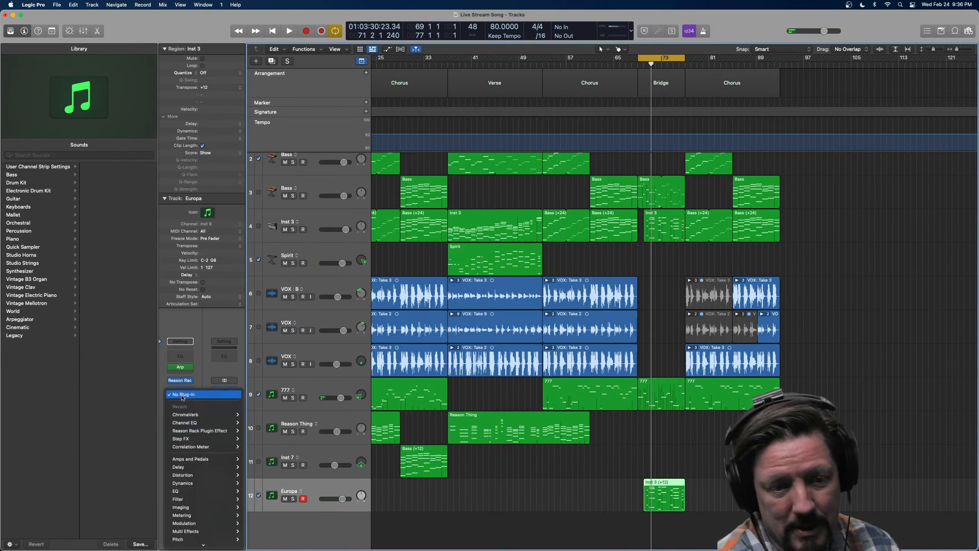
pyautogui.click(197, 346)
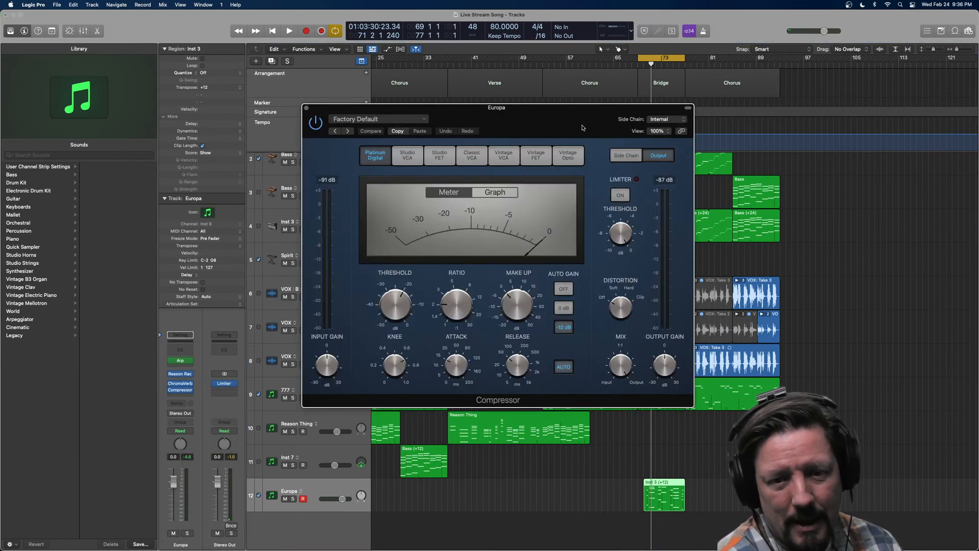
pyautogui.click(533, 158)
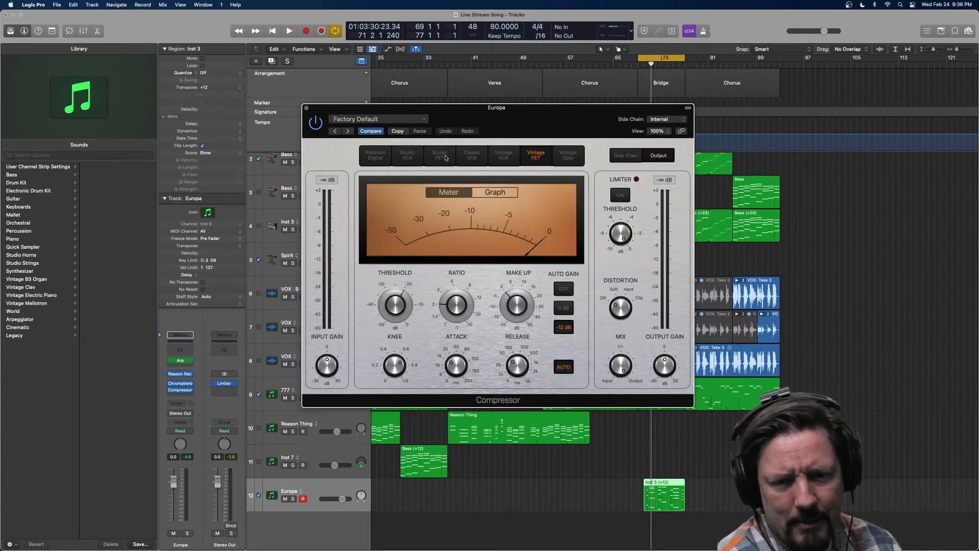
pyautogui.click(440, 157)
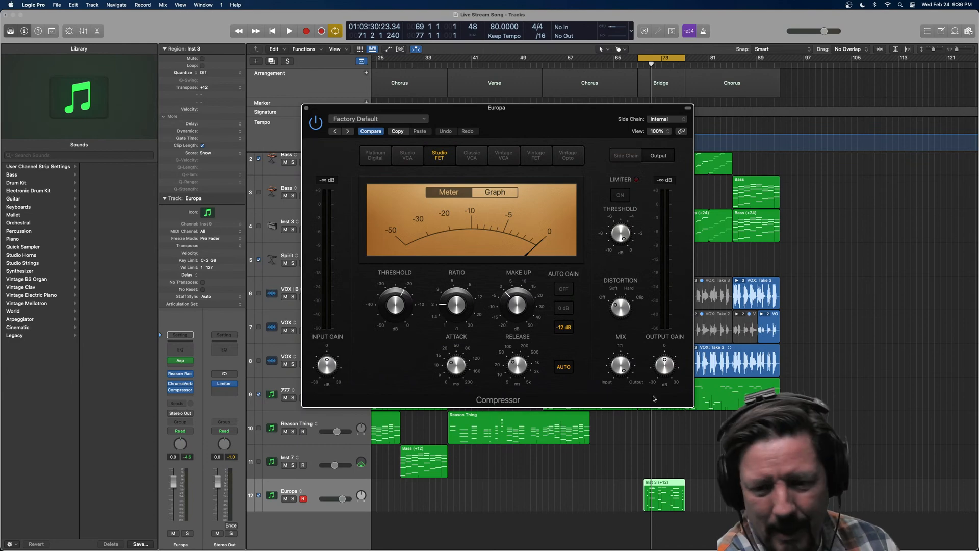
# Set the Europa Compressor's release to about 170 ms and lower its threshold
pyautogui.moveTo(454, 294)
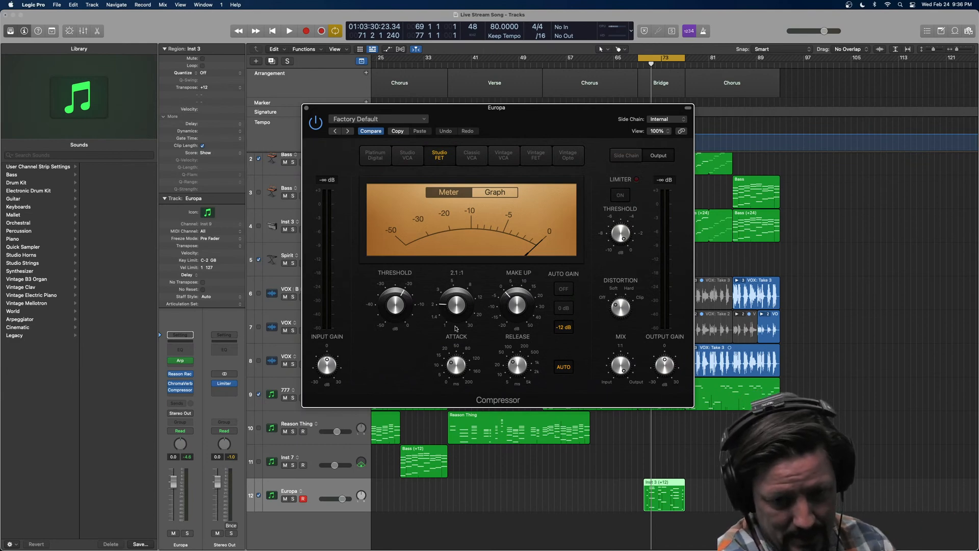
pyautogui.moveTo(517, 363); pyautogui.dragTo(518, 354)
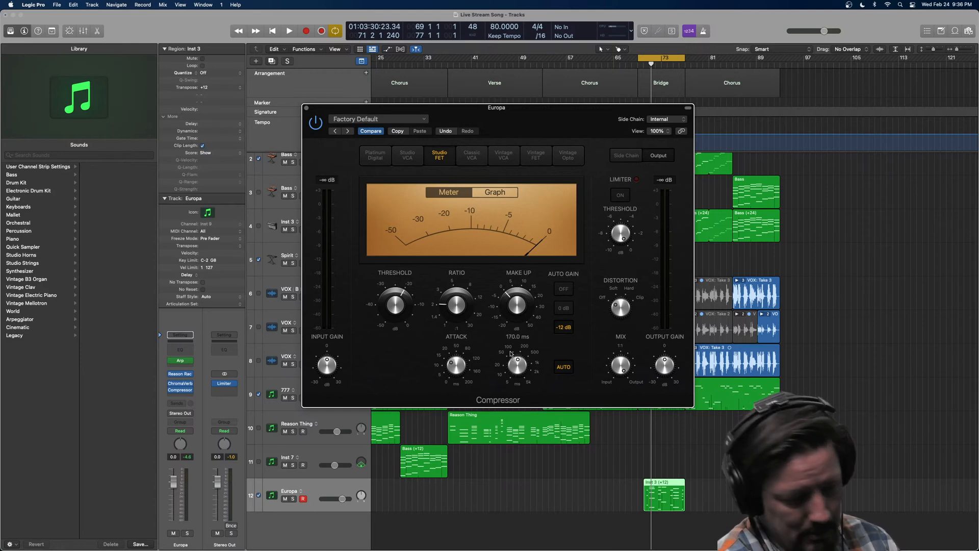
pyautogui.moveTo(390, 301); pyautogui.dragTo(396, 331)
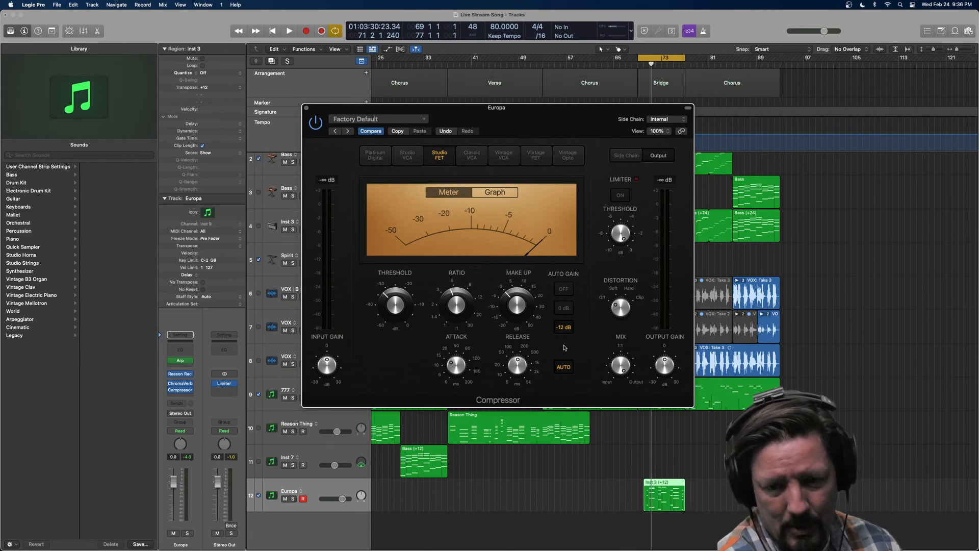
# Solo Europa during bridge playback and set the Compressor's ratio to about 5.4:1 and attack to about 7.5 ms
pyautogui.press('space')
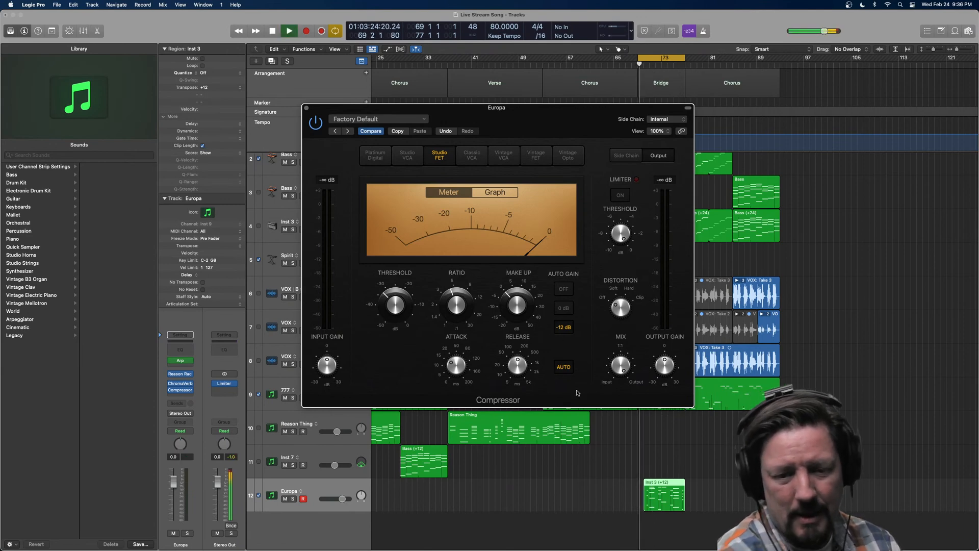
pyautogui.press('s')
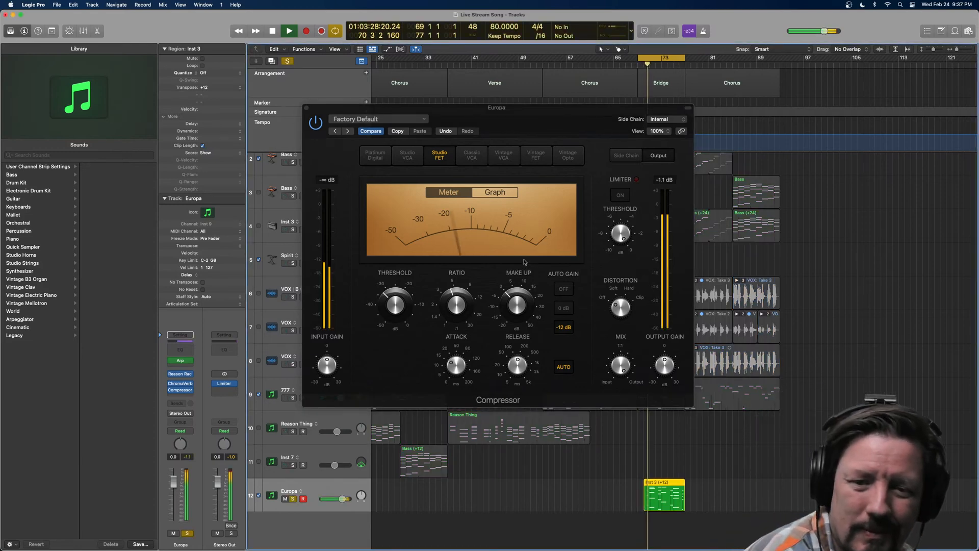
pyautogui.click(457, 305)
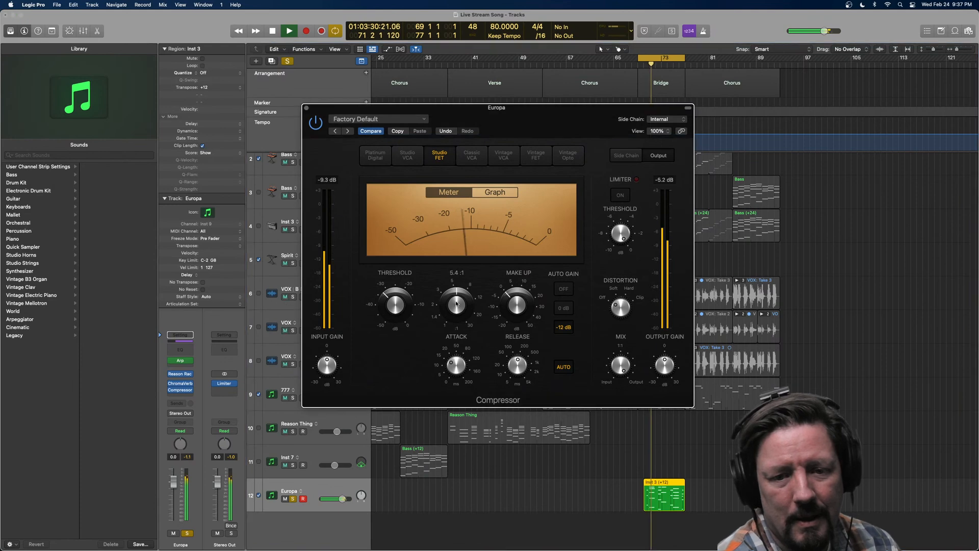
pyautogui.moveTo(456, 304); pyautogui.dragTo(457, 301)
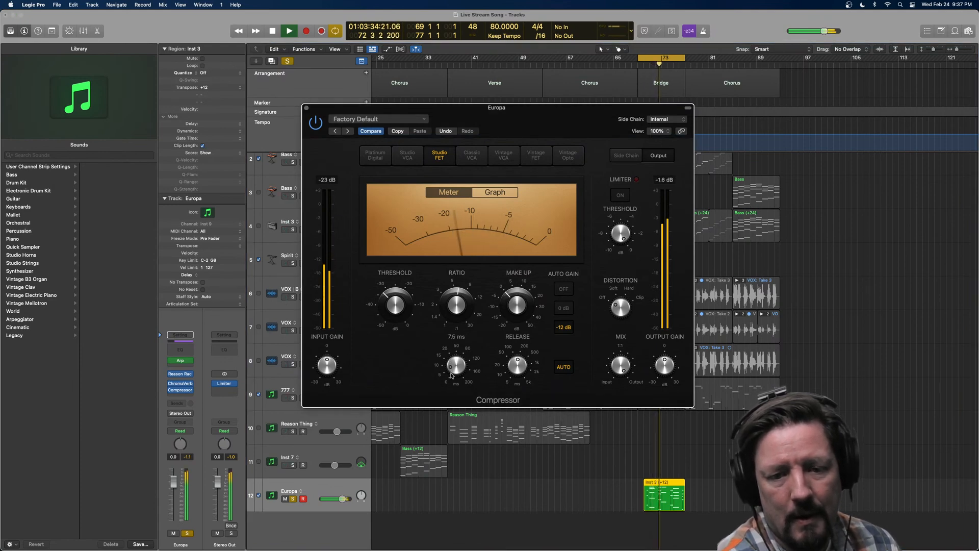
# Show the Compressor's graph, reduce the mix to about 78.5%, lengthen the attack and close the plug-in window
pyautogui.click(531, 248)
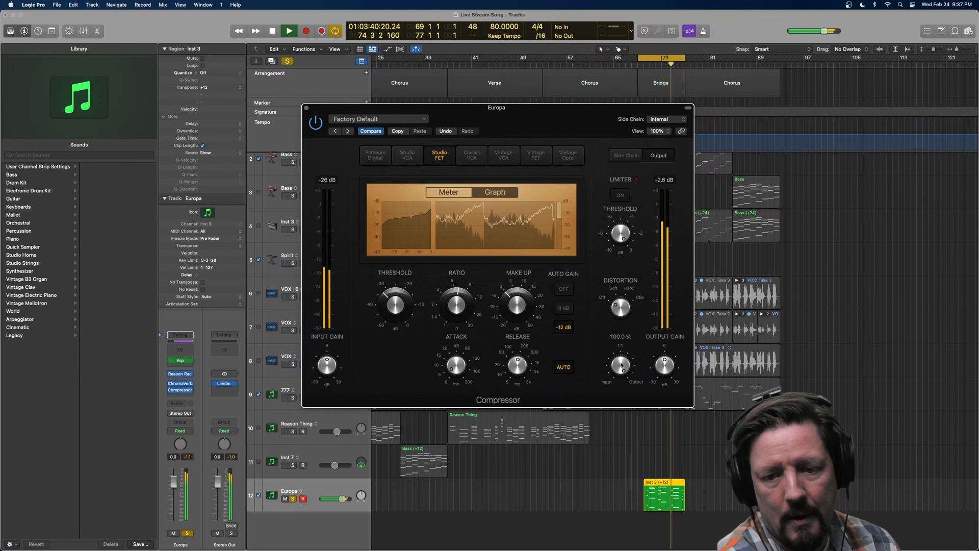
pyautogui.moveTo(622, 363); pyautogui.dragTo(620, 378)
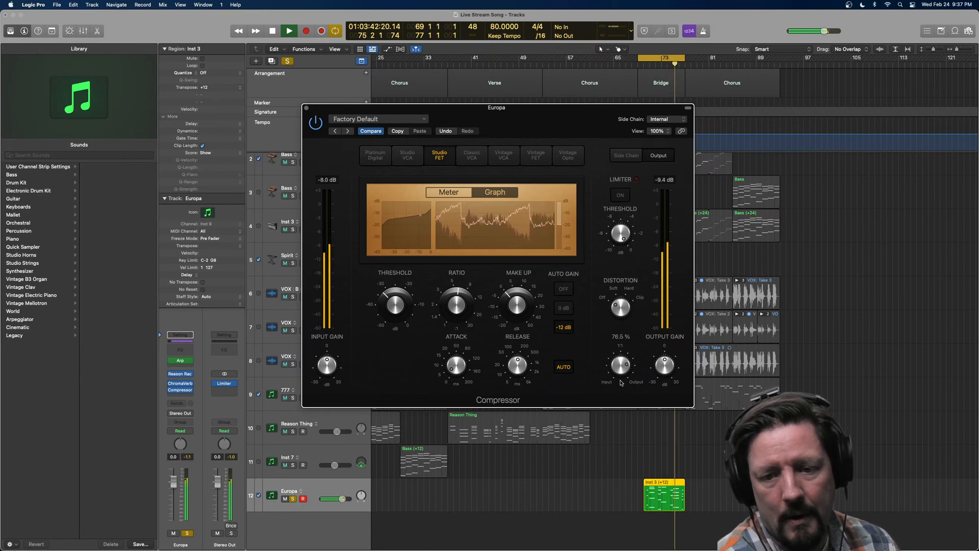
pyautogui.moveTo(453, 368); pyautogui.dragTo(466, 360)
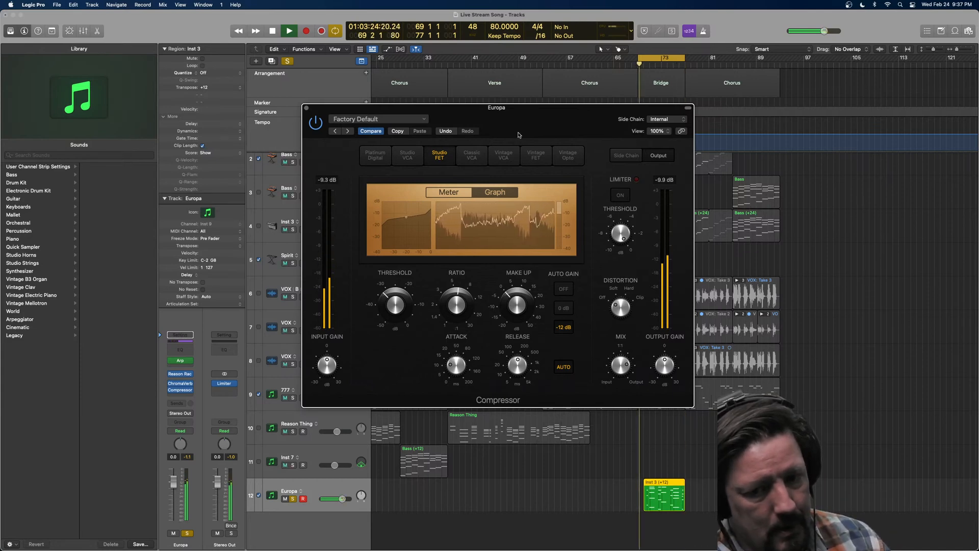
pyautogui.press('space')
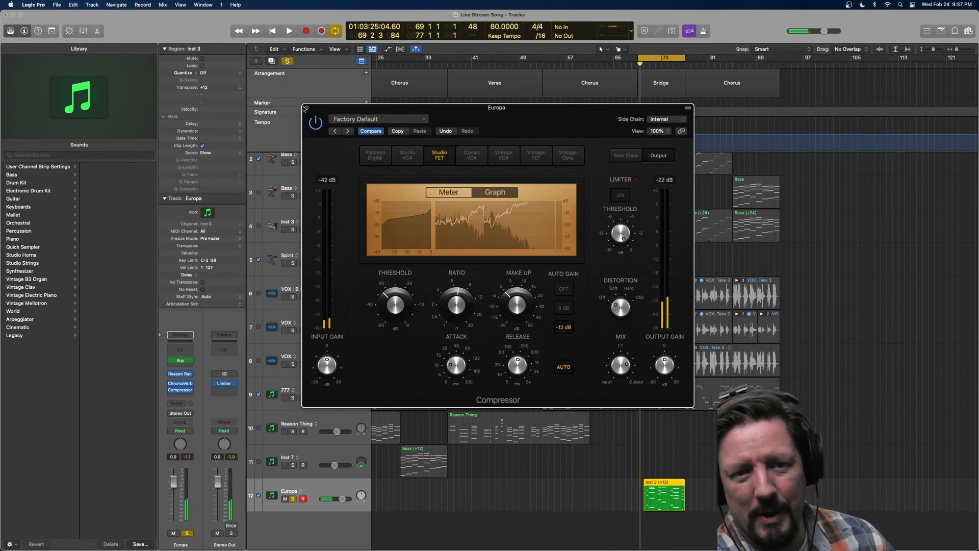
pyautogui.press('super+w')
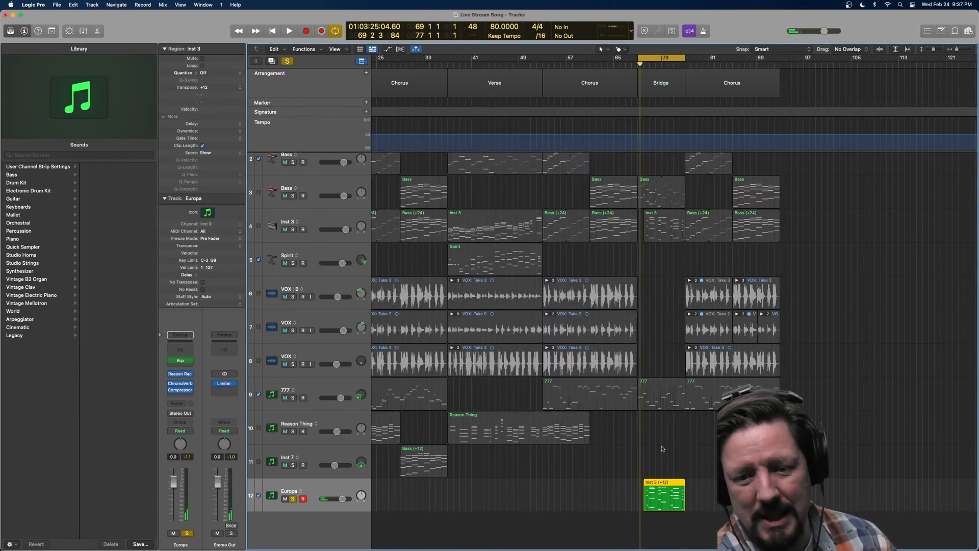
# Unsolo the Europa track and play the bridge with all tracks
pyautogui.click(293, 499)
pyautogui.press('space')
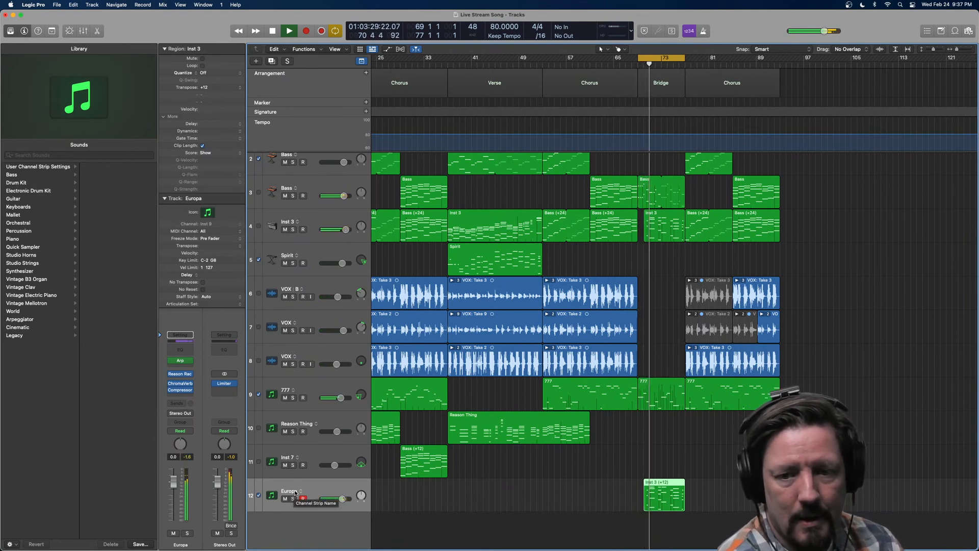
pyautogui.scroll(3, 813, 286)
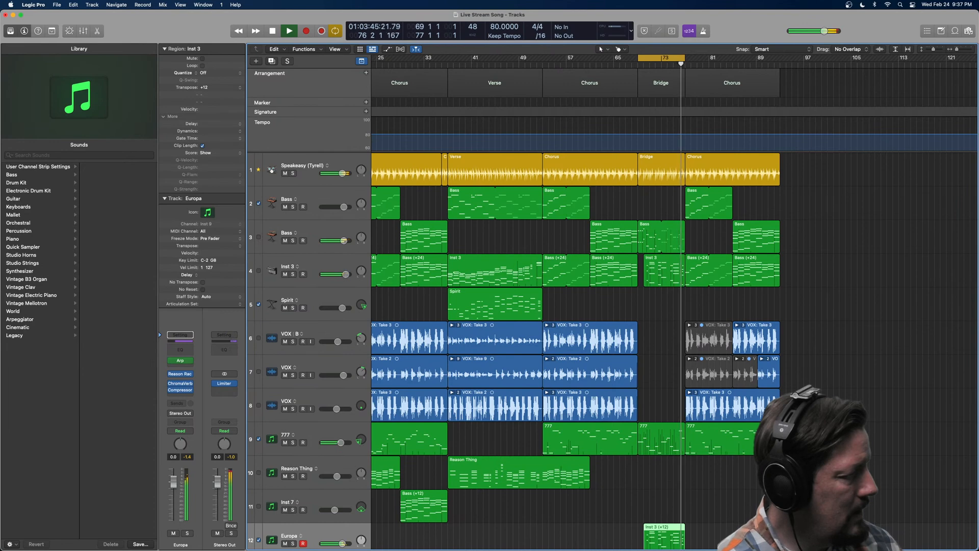
pyautogui.press('space')
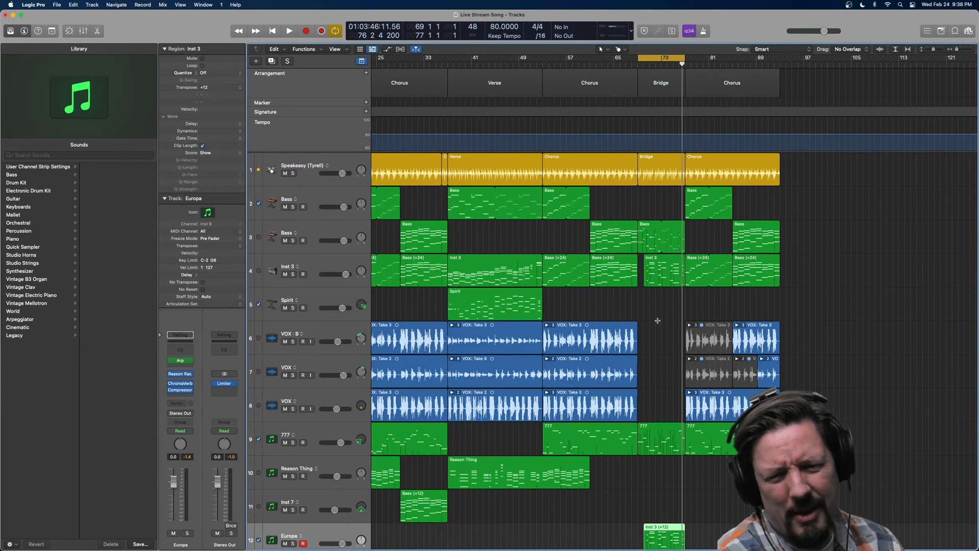
# Select the Speakeasy drummer track and create a new track with duplicate settings
pyautogui.click(342, 163)
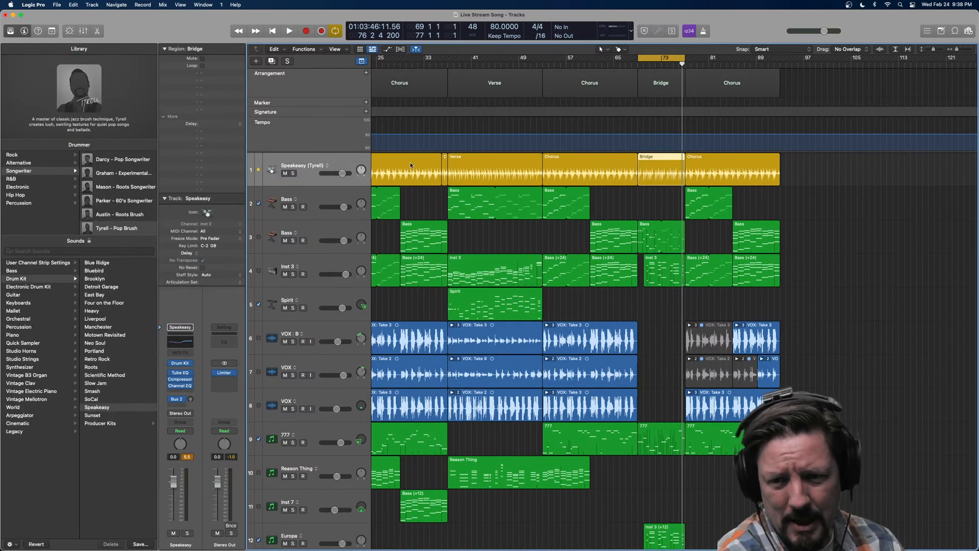
pyautogui.hscroll(-10, 545, 210)
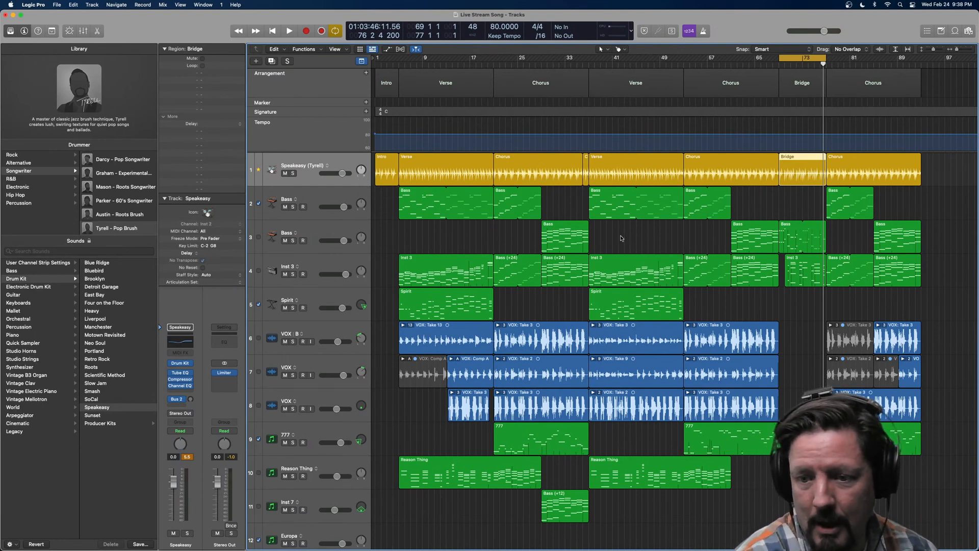
pyautogui.scroll(-3, 805, 315)
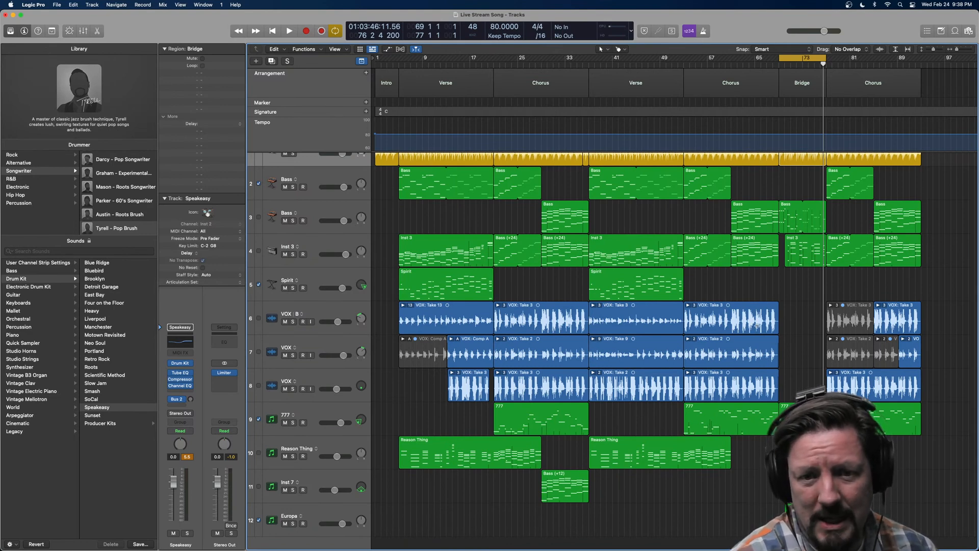
pyautogui.scroll(3, 583, 282)
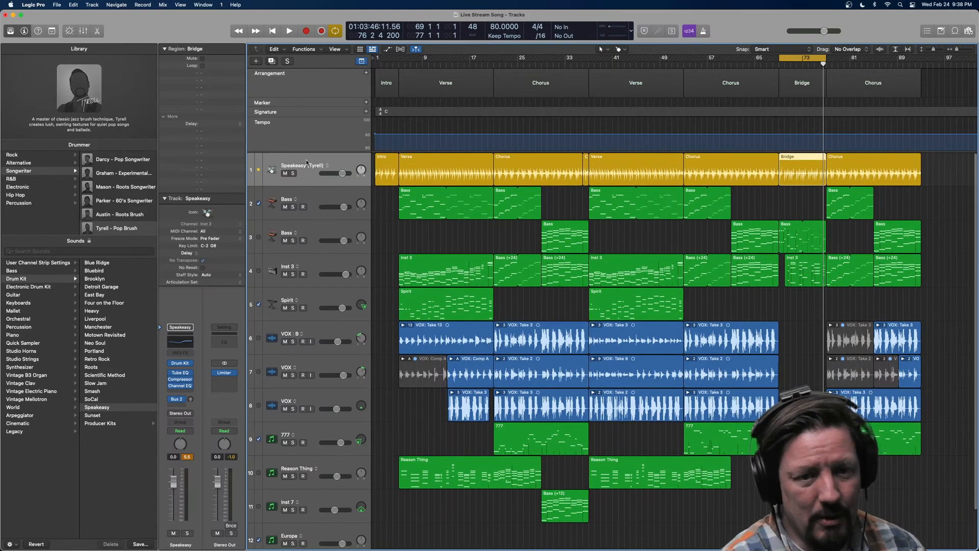
pyautogui.click(90, 5)
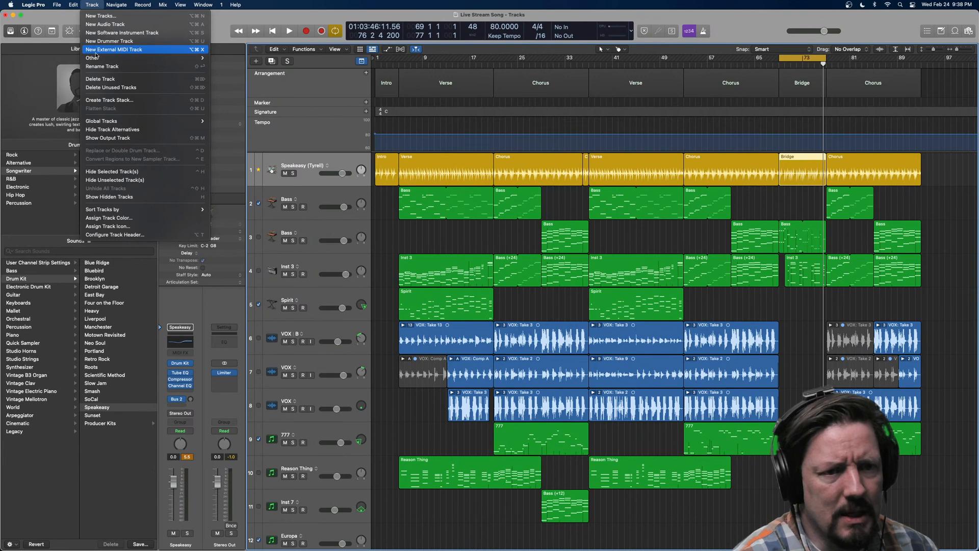
pyautogui.moveTo(123, 58)
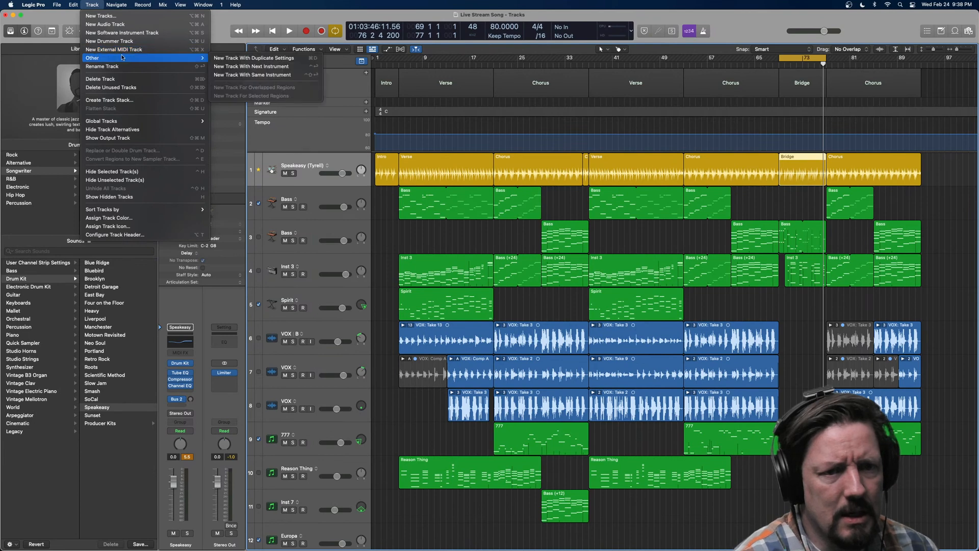
pyautogui.click(245, 59)
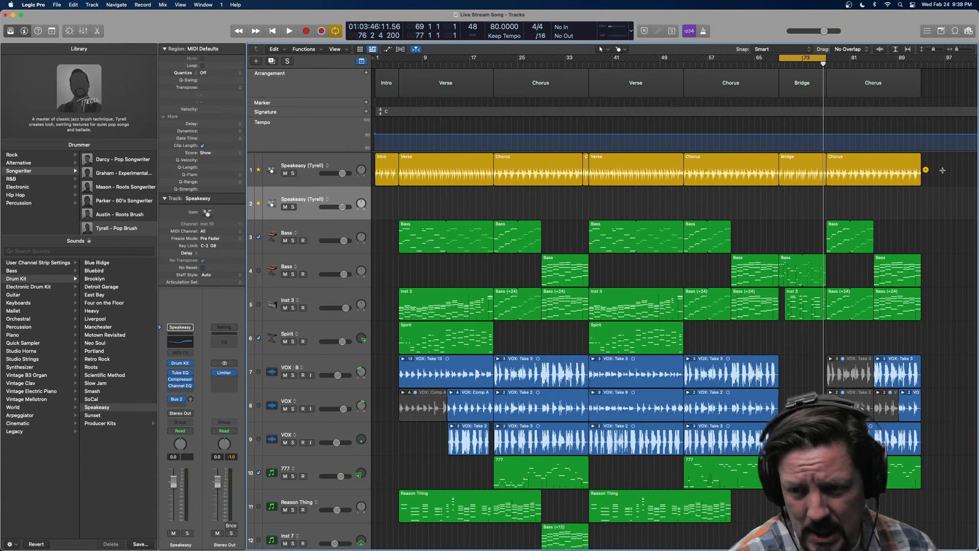
# Copy all drummer regions from the original Speakeasy track onto its duplicate, and mute the original track
pyautogui.moveTo(940, 160); pyautogui.dragTo(413, 196)
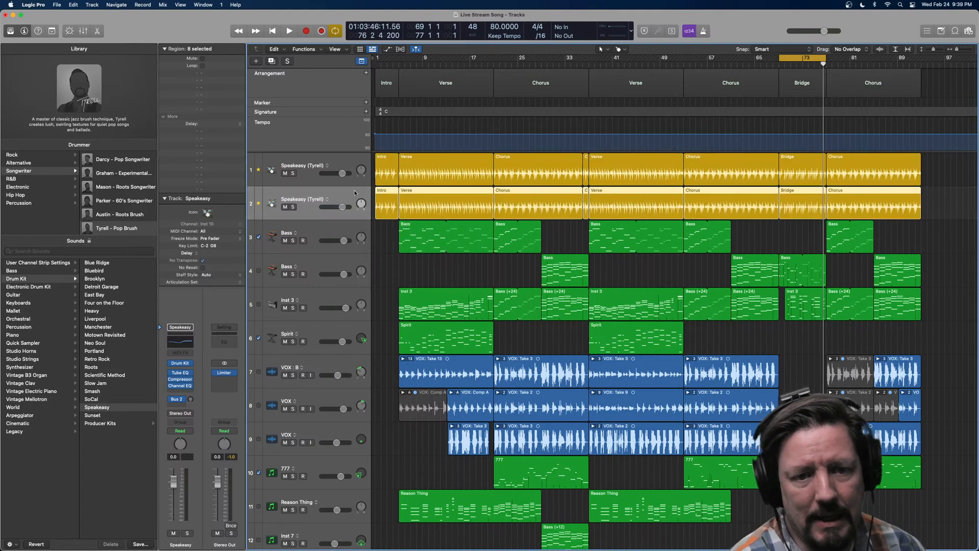
pyautogui.click(285, 174)
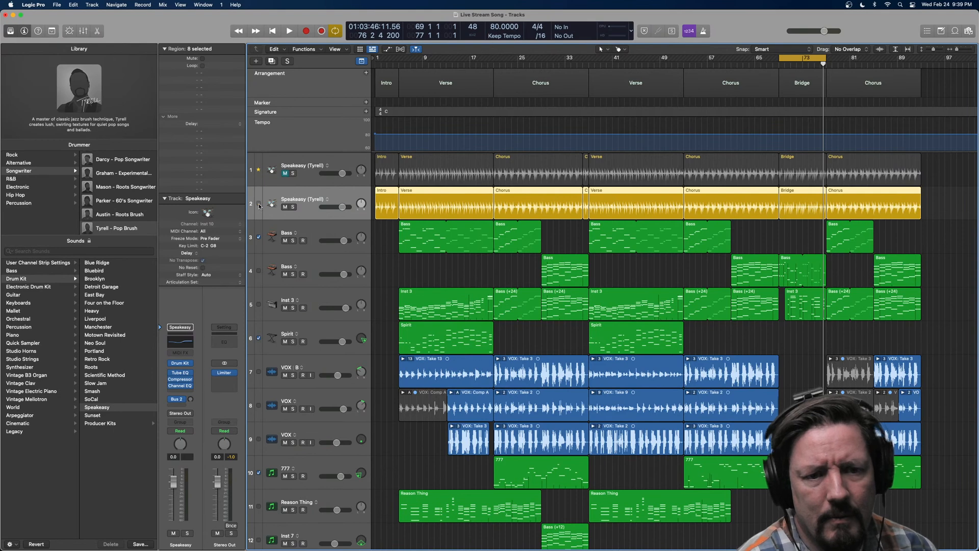
pyautogui.press('Left')
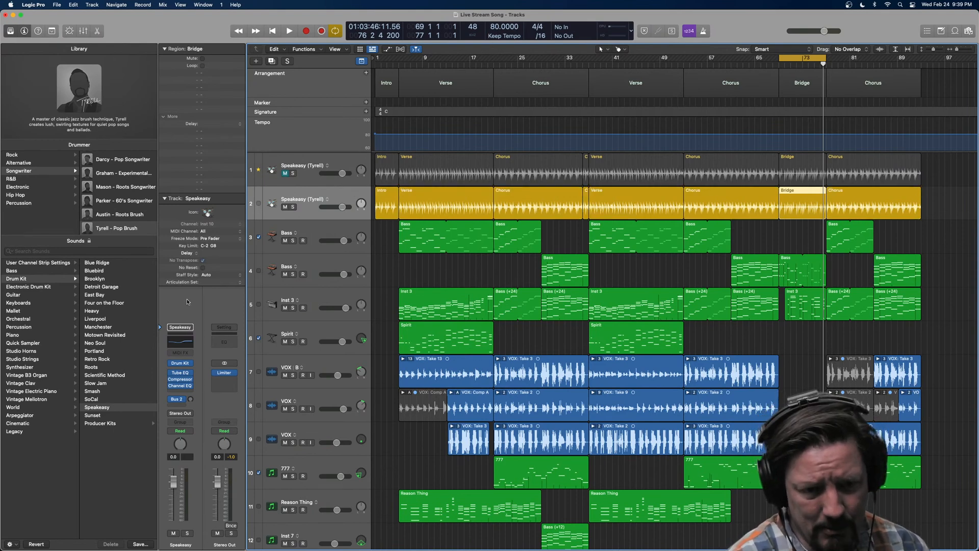
# Replace Drum Kit Designer on the duplicated drummer track with a stereo Reason Rack Plugin
pyautogui.click(190, 365)
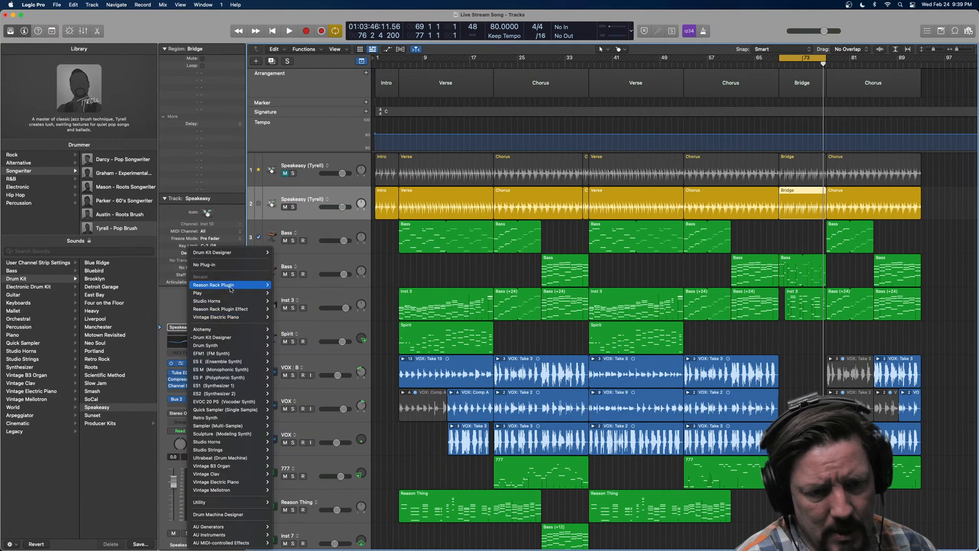
pyautogui.moveTo(235, 283)
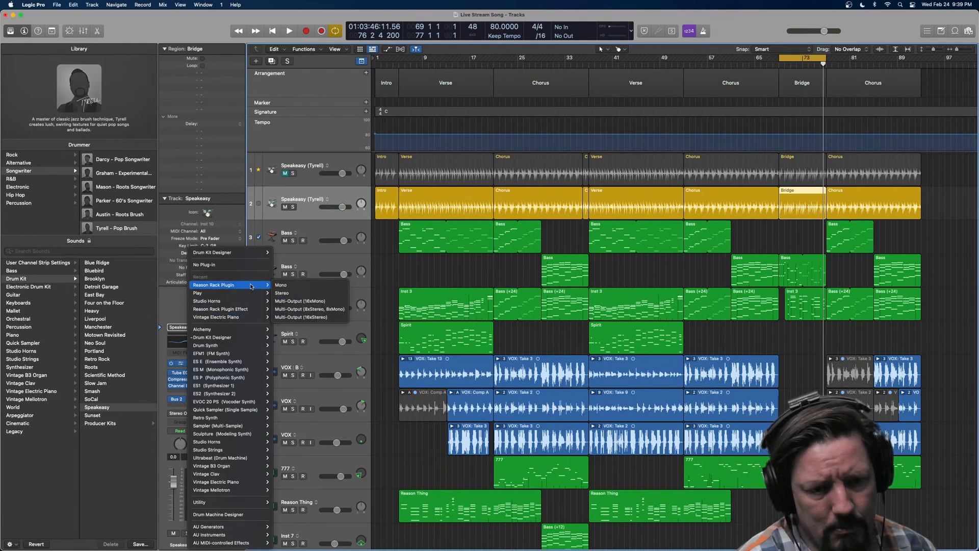
pyautogui.click(282, 292)
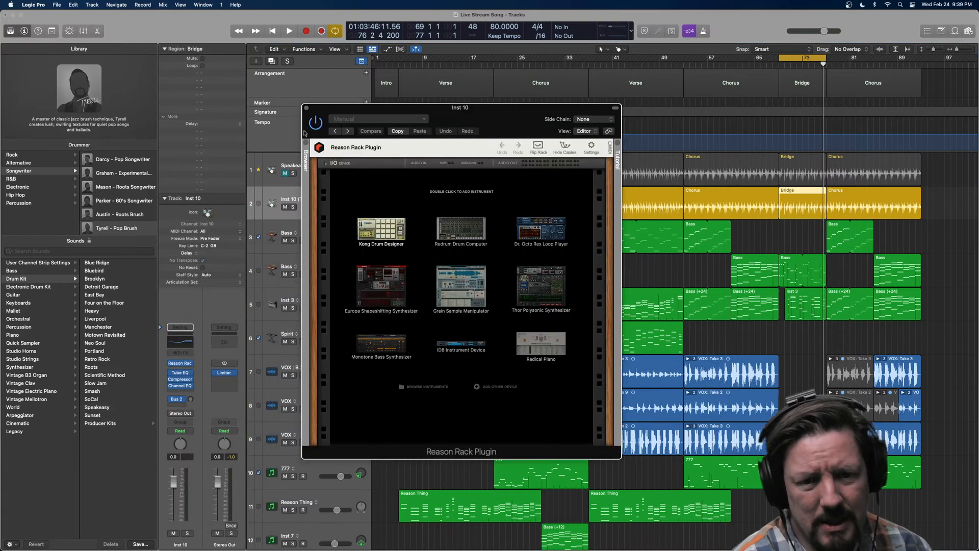
# Find Reason Drum Kits in the rack's instrument browser and add it to the rack
pyautogui.click(306, 145)
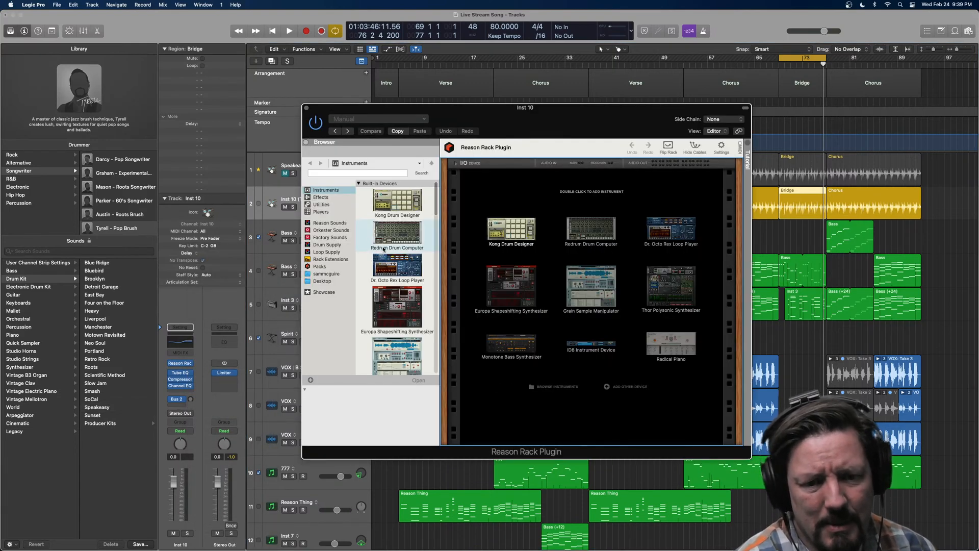
pyautogui.scroll(-3, 384, 248)
pyautogui.scroll(-3, 384, 248)
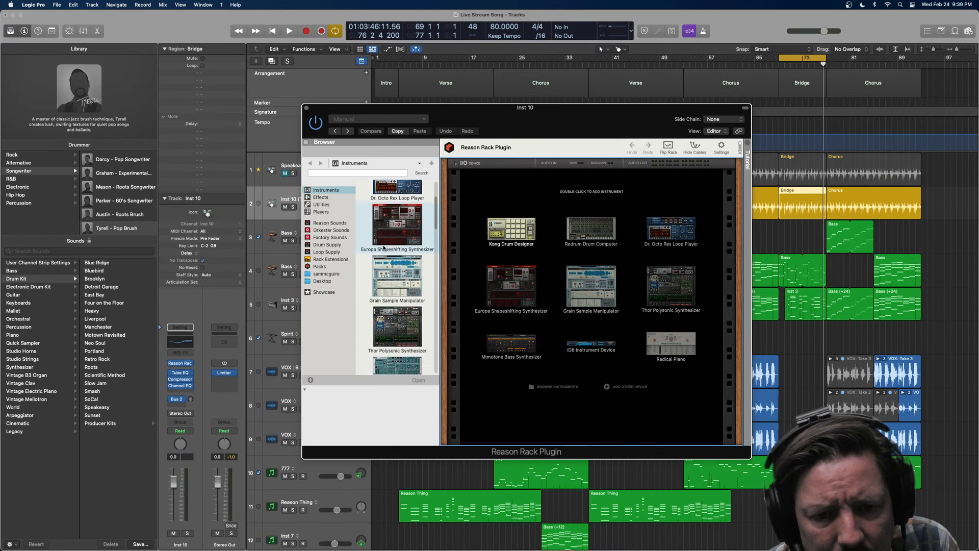
pyautogui.scroll(-5, 383, 248)
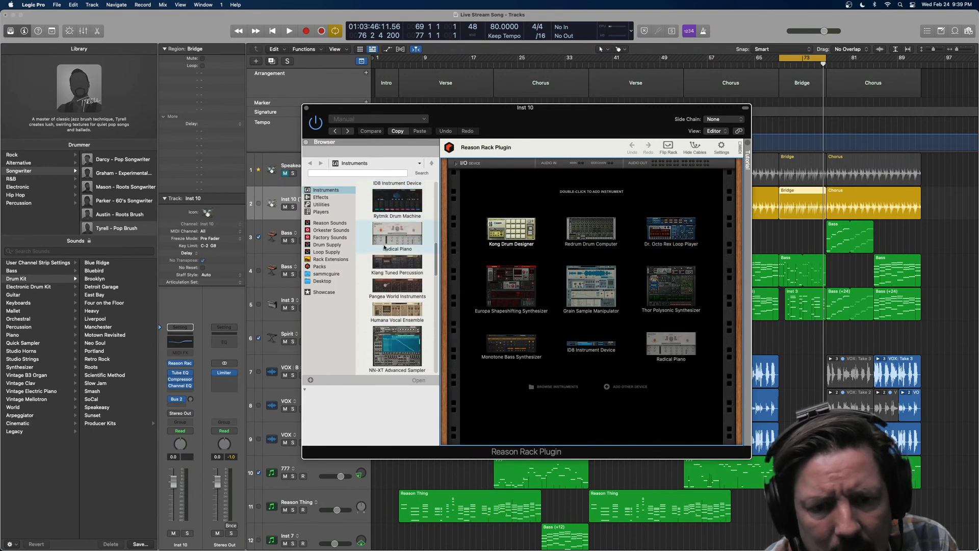
pyautogui.scroll(-10, 385, 246)
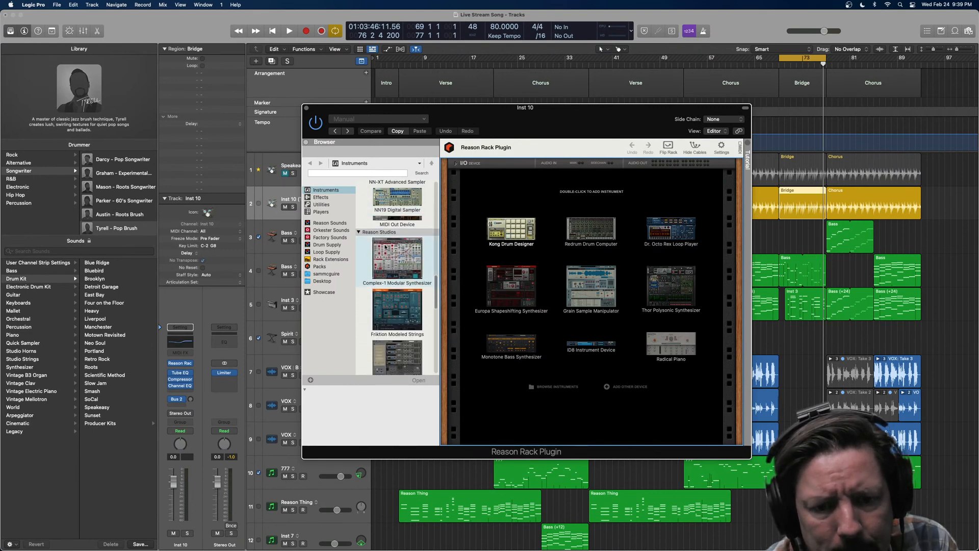
pyautogui.scroll(-3, 385, 247)
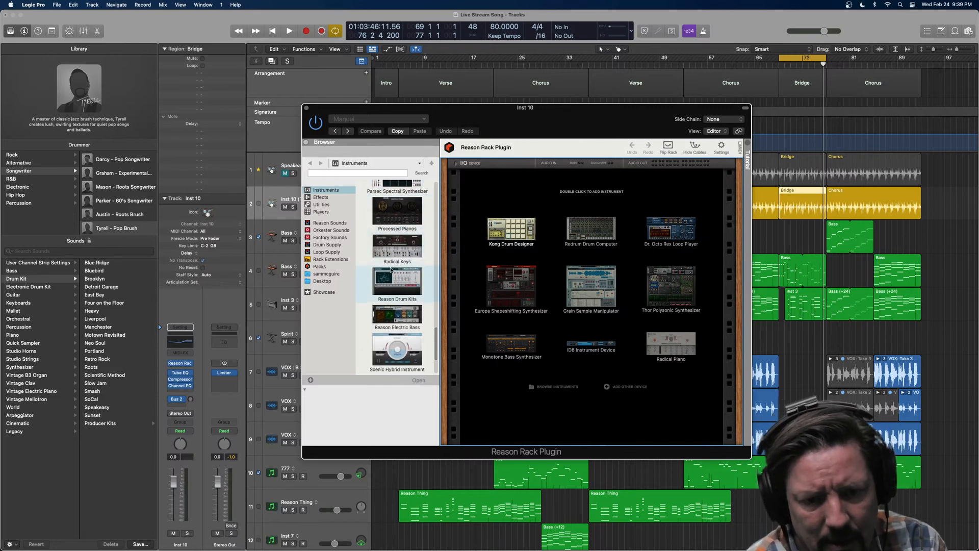
pyautogui.doubleClick(393, 279)
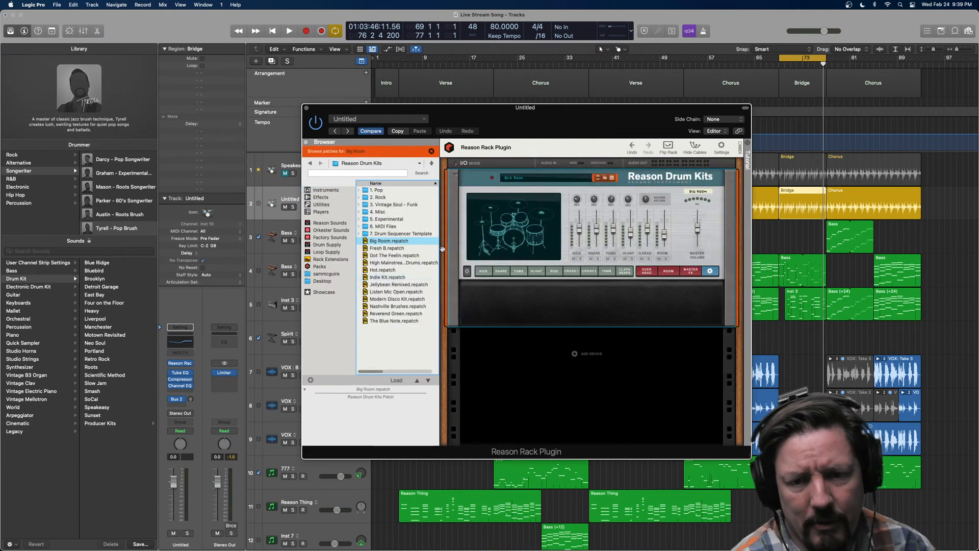
# Audition drums in Reason Drum Kits, load the Indie Kit patch and close the plug-in window
pyautogui.click(496, 234)
pyautogui.click(496, 234)
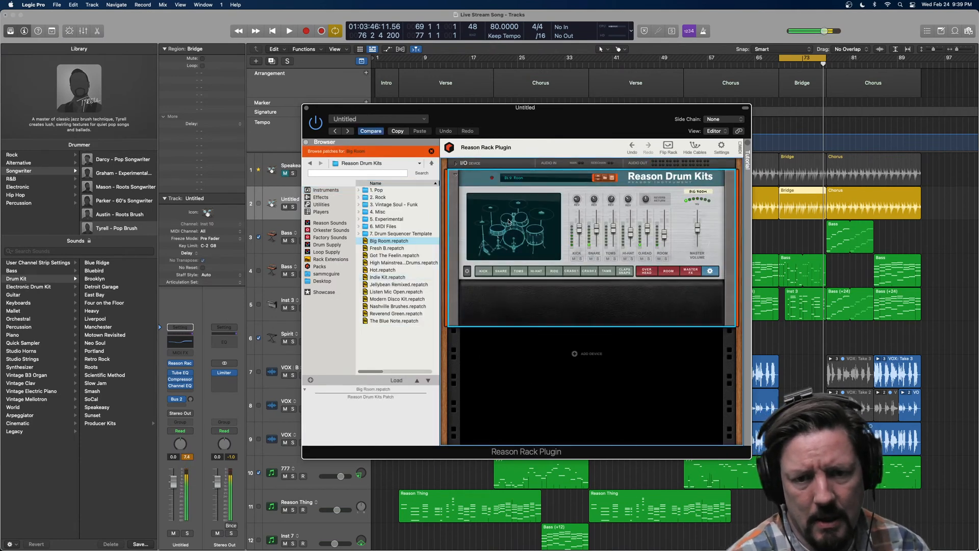
pyautogui.click(506, 219)
pyautogui.click(529, 179)
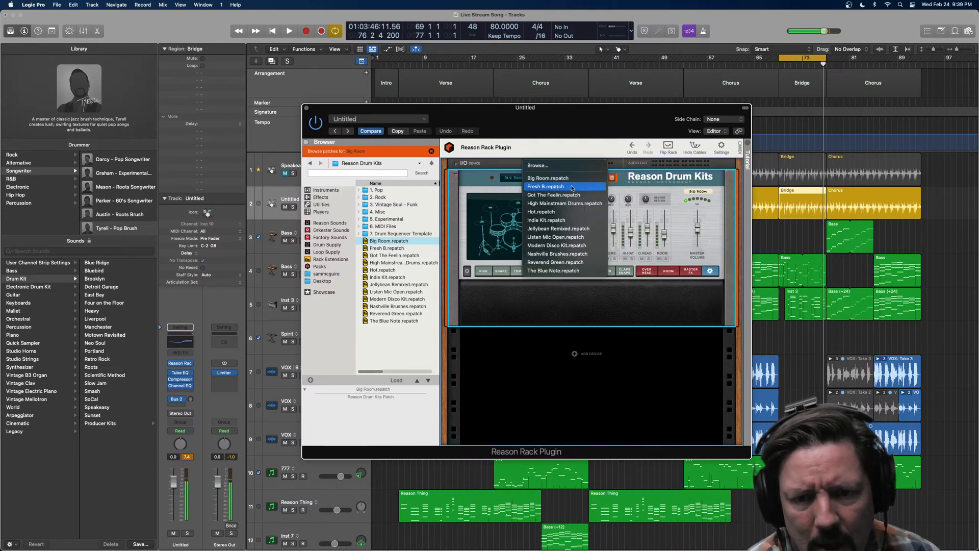
pyautogui.click(568, 221)
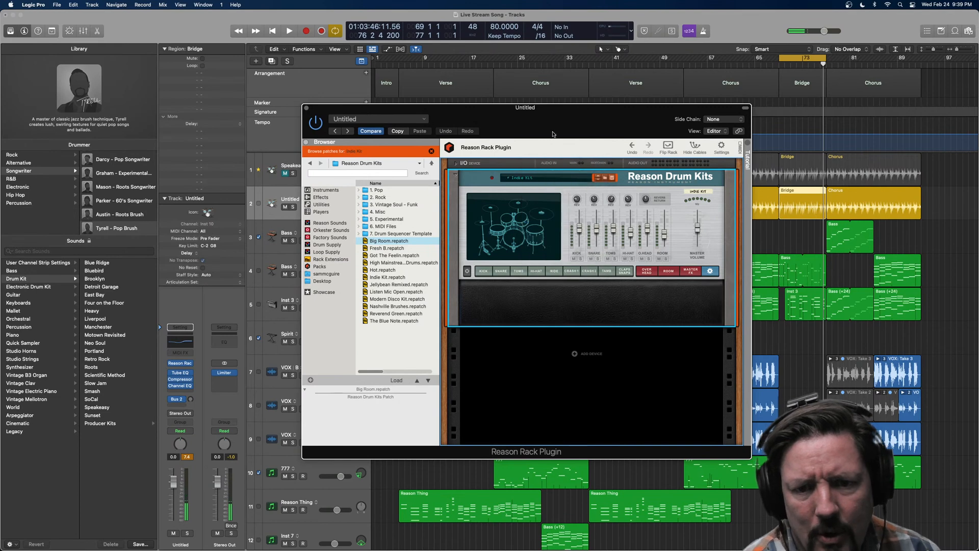
pyautogui.click(502, 233)
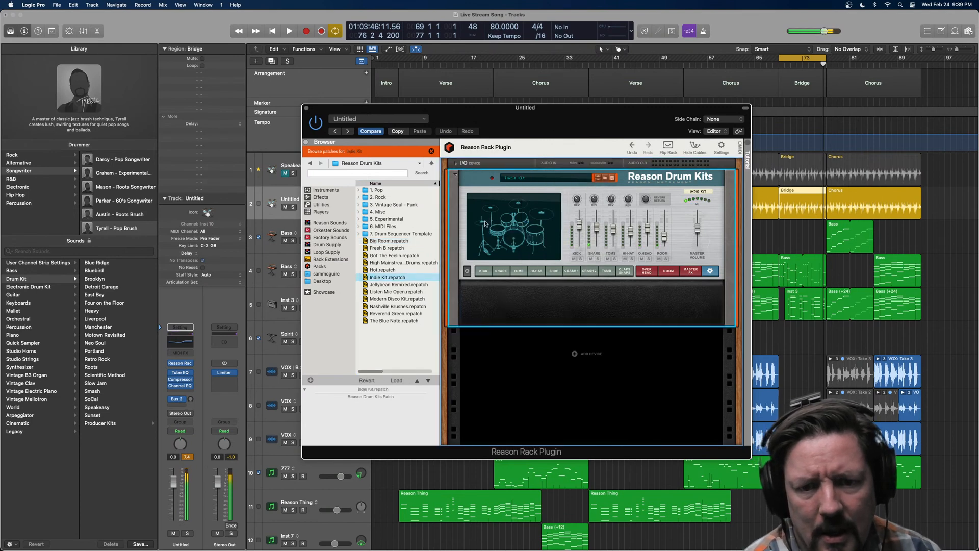
pyautogui.moveTo(538, 125); pyautogui.dragTo(537, 247)
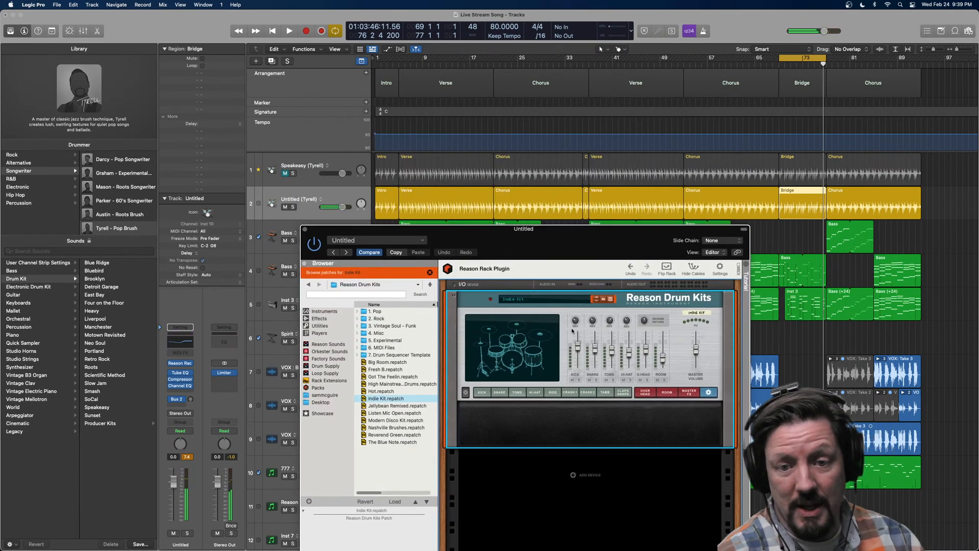
pyautogui.click(306, 230)
# Turn off cycle mode, mute the three VOX tracks and play the song from the first verse at bar 5
pyautogui.press('Return')
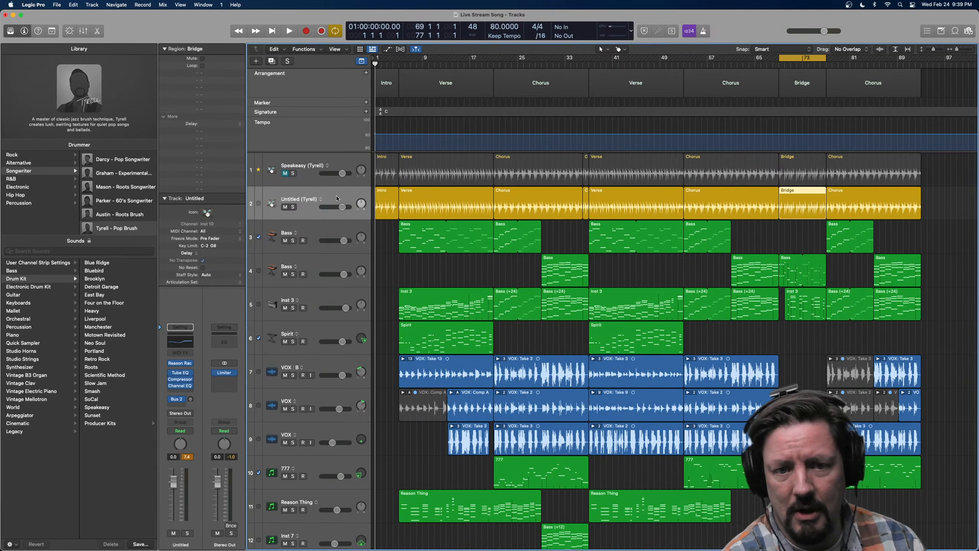
pyautogui.click(792, 60)
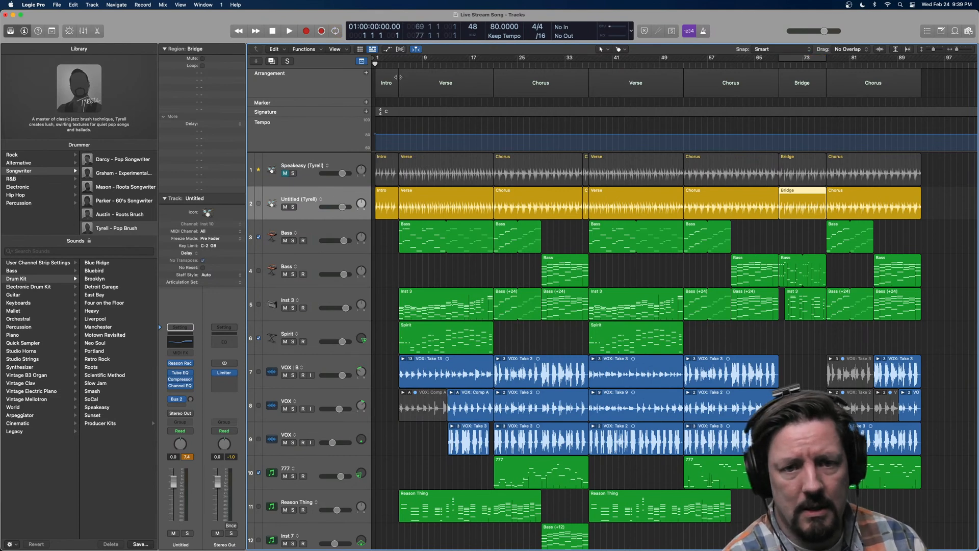
pyautogui.moveTo(406, 64); pyautogui.dragTo(399, 64)
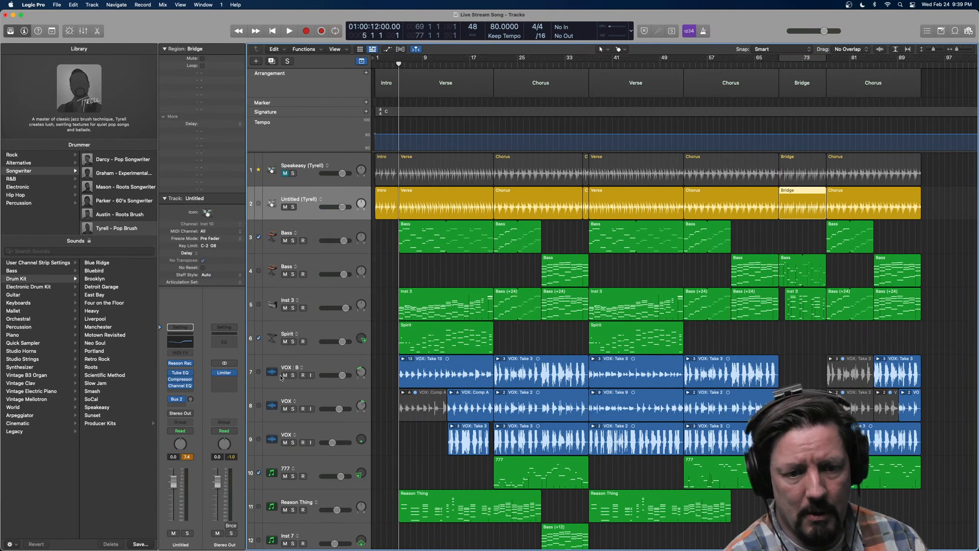
pyautogui.moveTo(285, 375); pyautogui.dragTo(287, 440)
pyautogui.press('space')
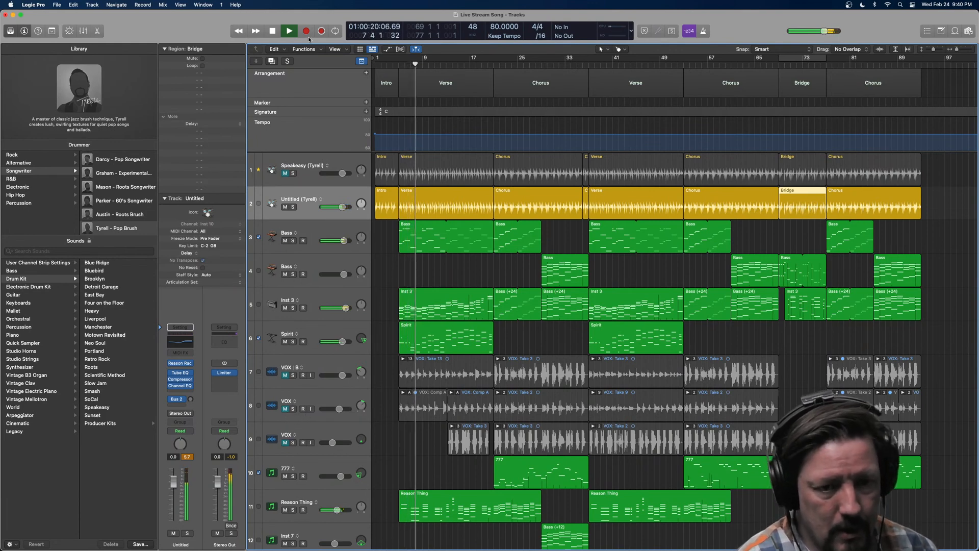
# Raise the new drum track's Bus 2 reverb send to about +1.2 dB
pyautogui.click(177, 399)
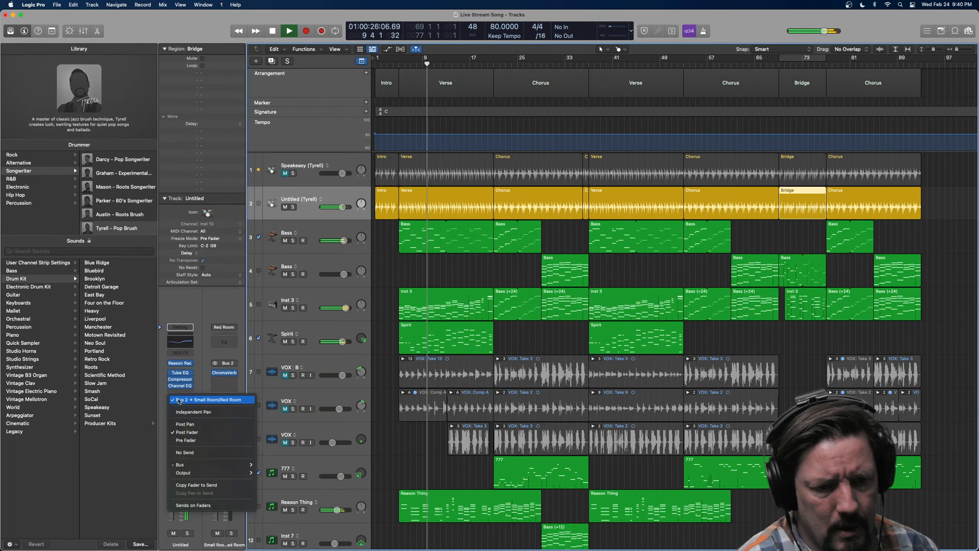
pyautogui.click(178, 401)
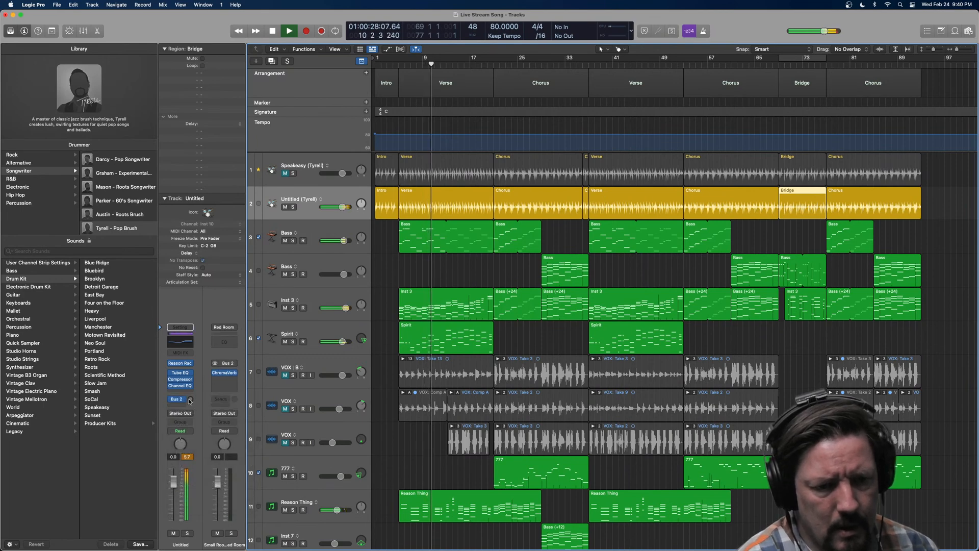
pyautogui.moveTo(190, 401); pyautogui.dragTo(189, 400)
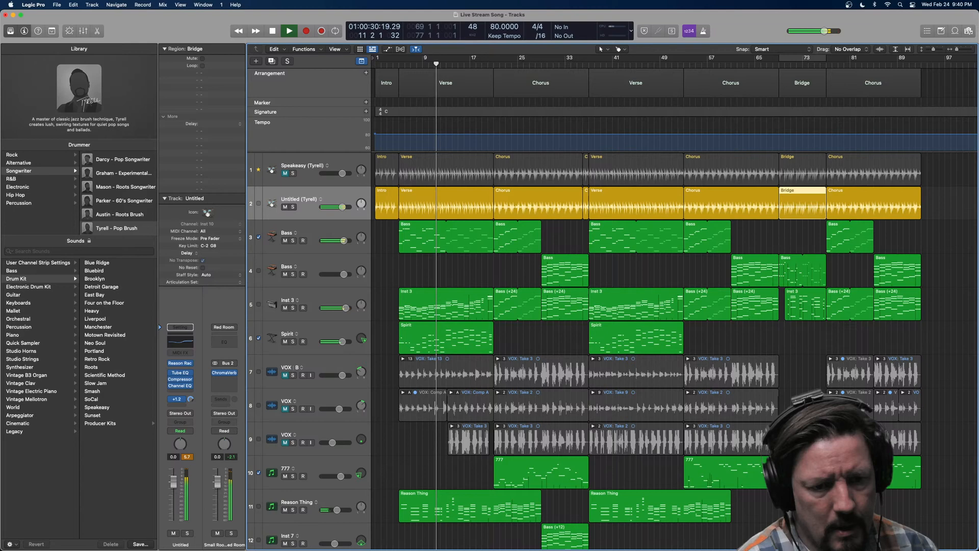
# Change the room type of the Red Room bus's ChromaVerb to Dark Room
pyautogui.click(225, 373)
pyautogui.click(502, 148)
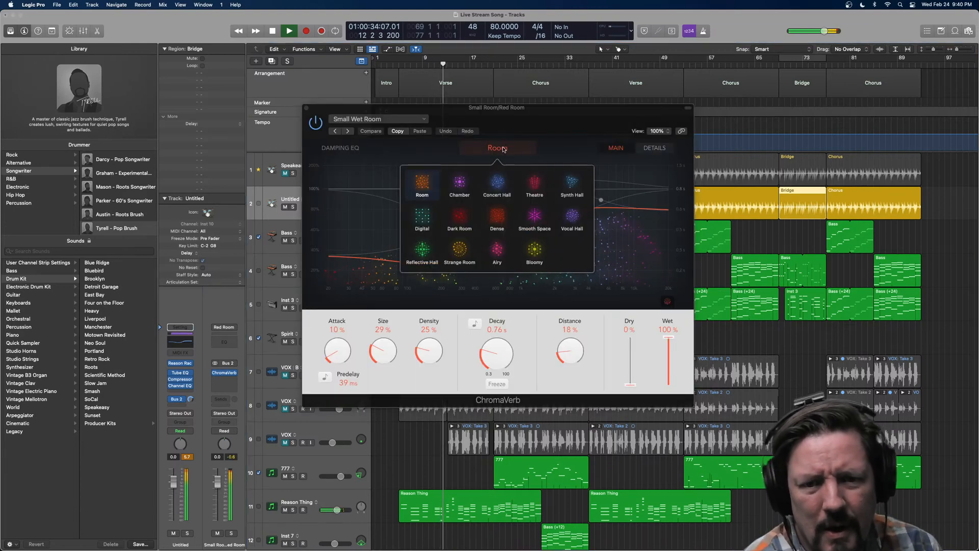
pyautogui.click(459, 218)
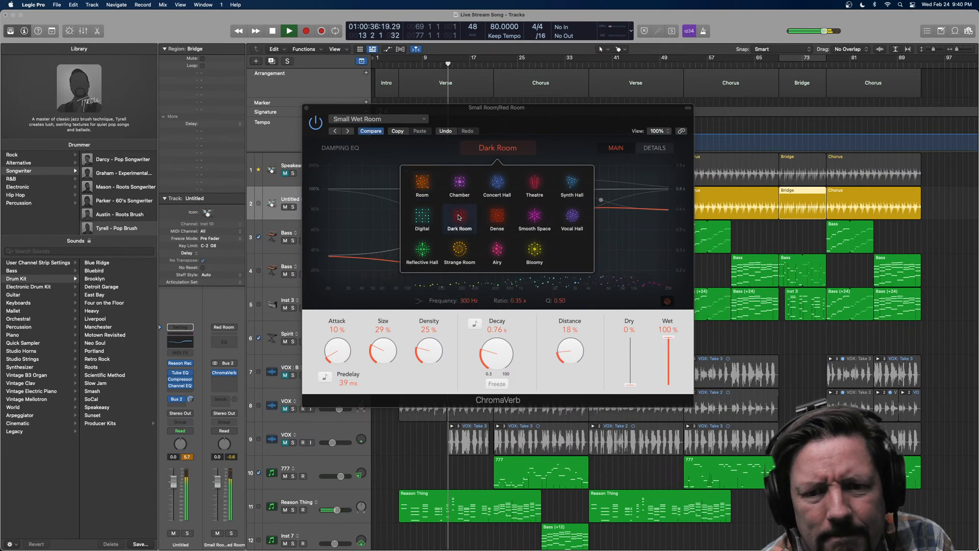
pyautogui.click(553, 118)
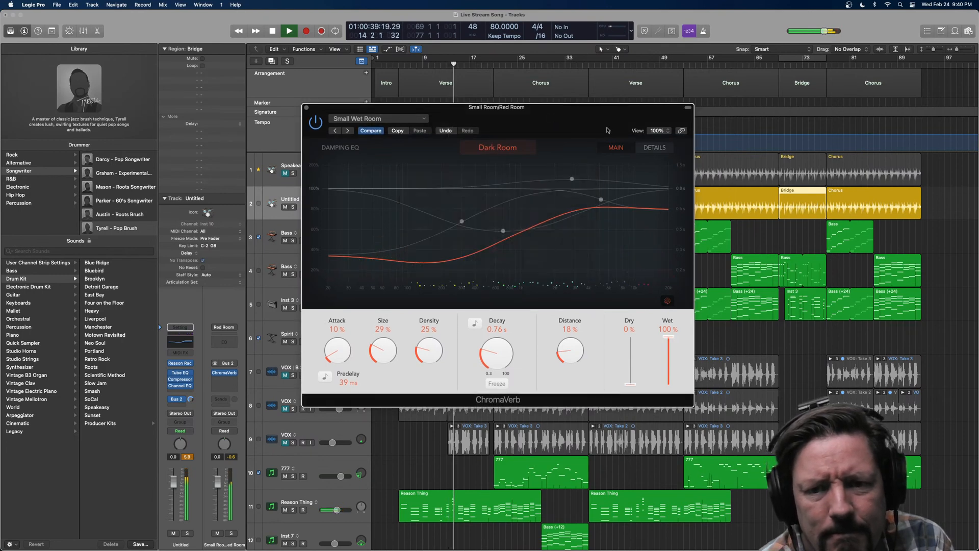
# In ChromaVerb's detail settings, widen the reverb to 140%, set the quality to Ultra and close the plug-in
pyautogui.click(646, 147)
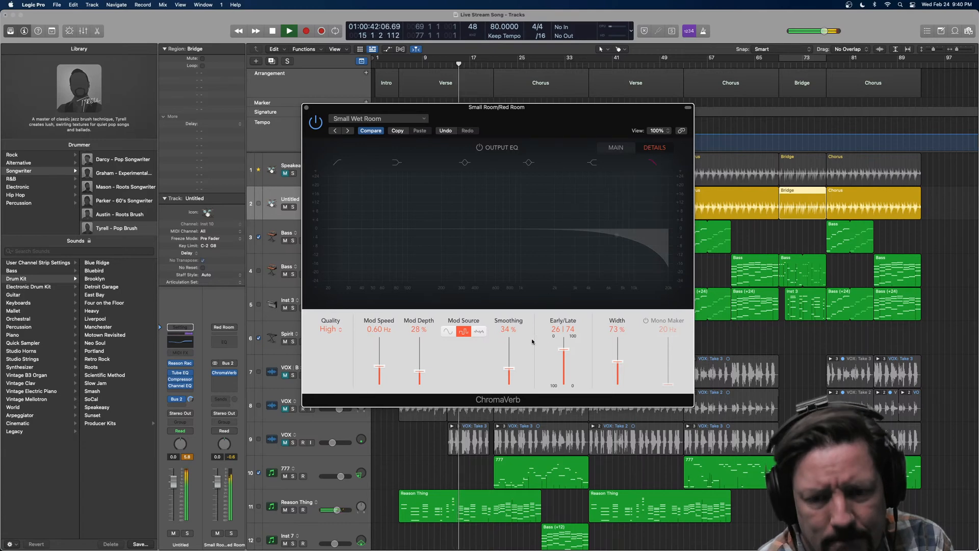
pyautogui.moveTo(617, 362); pyautogui.dragTo(623, 343)
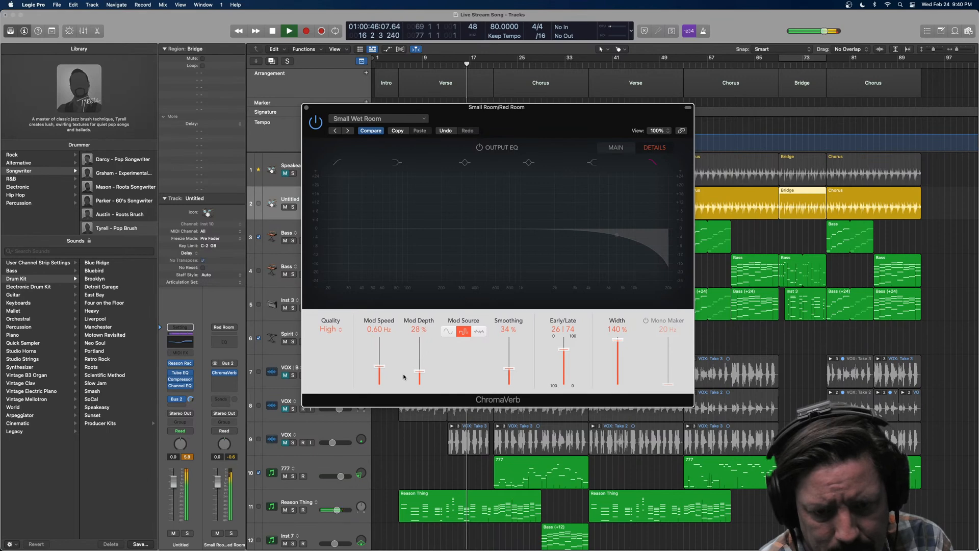
pyautogui.click(334, 329)
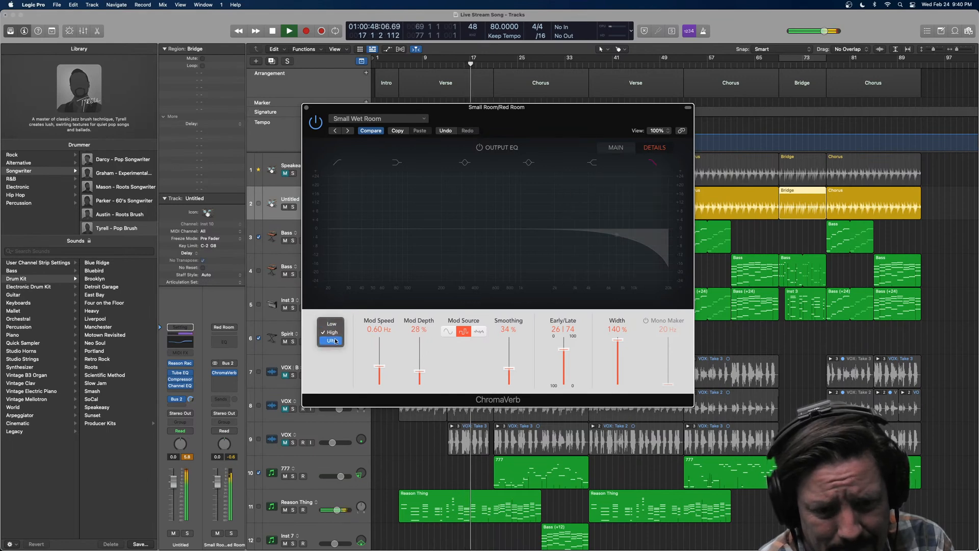
pyautogui.click(336, 343)
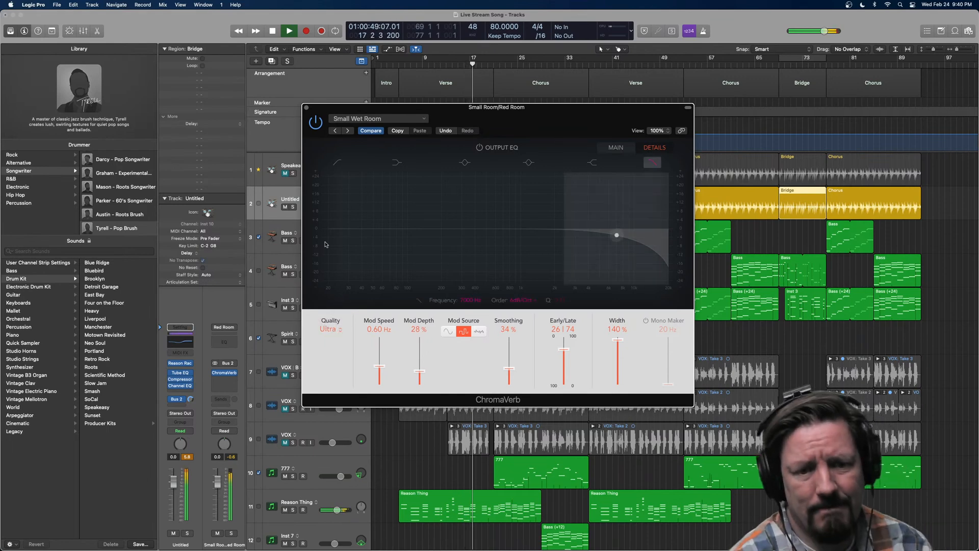
pyautogui.click(307, 107)
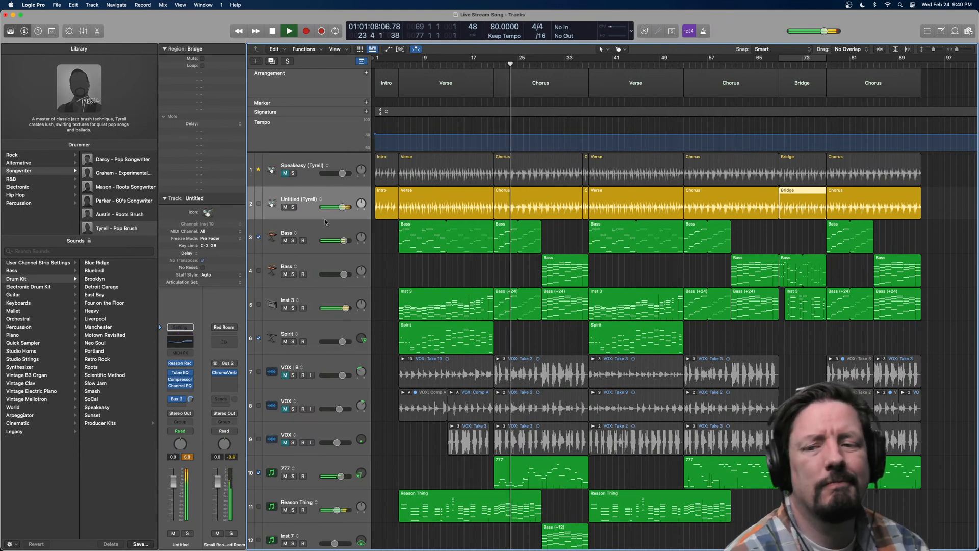
# On the new drum track's Compressor, lower the make-up and output gain and set the ratio to about 3.6:1
pyautogui.click(330, 193)
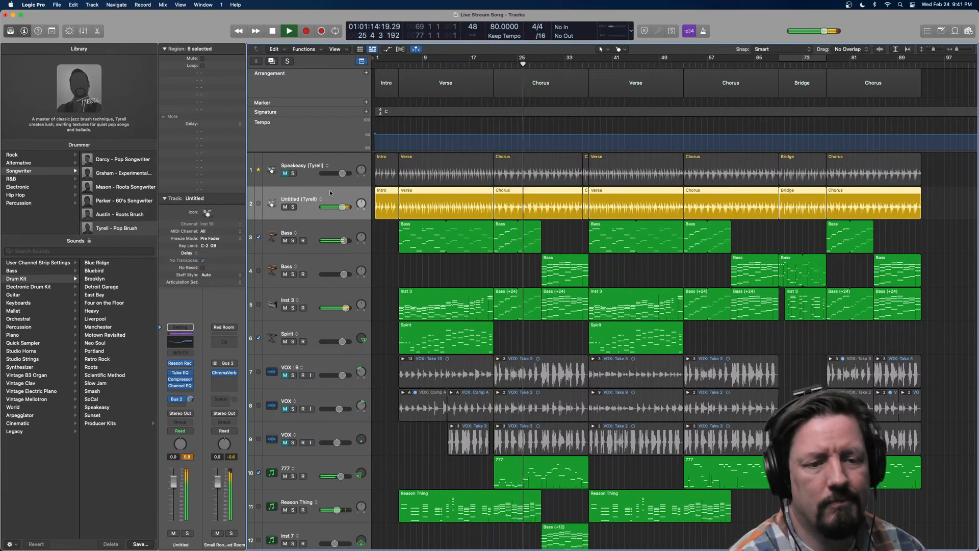
pyautogui.click(184, 379)
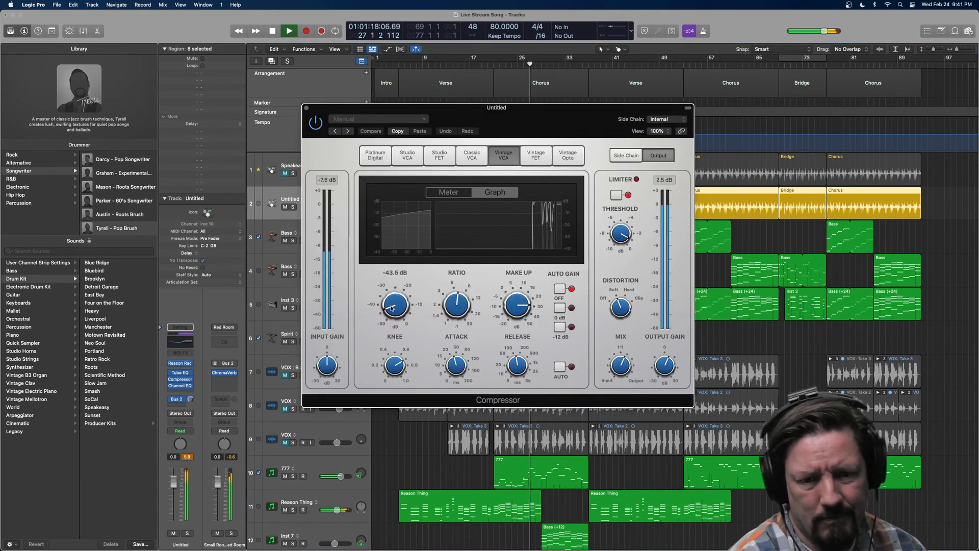
pyautogui.moveTo(456, 305); pyautogui.dragTo(453, 330)
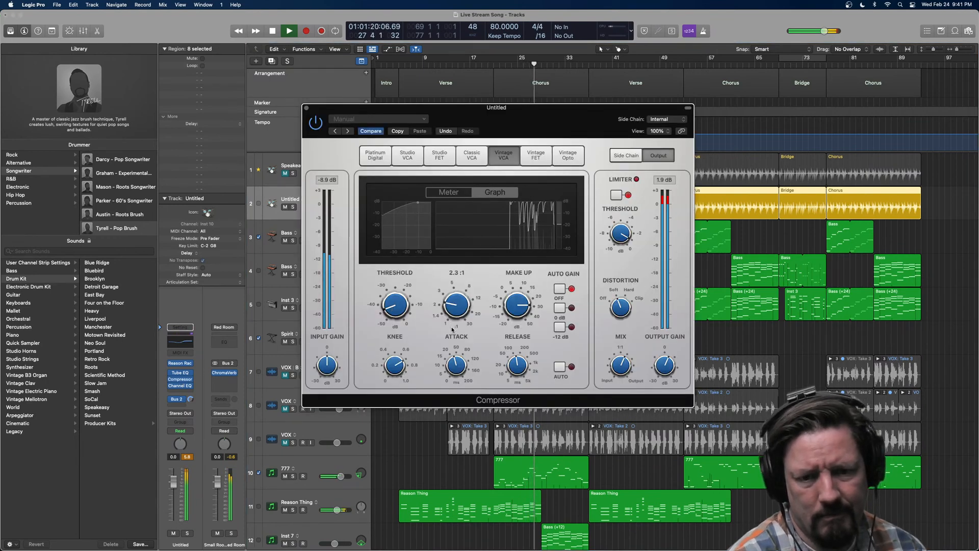
pyautogui.moveTo(517, 308); pyautogui.dragTo(518, 320)
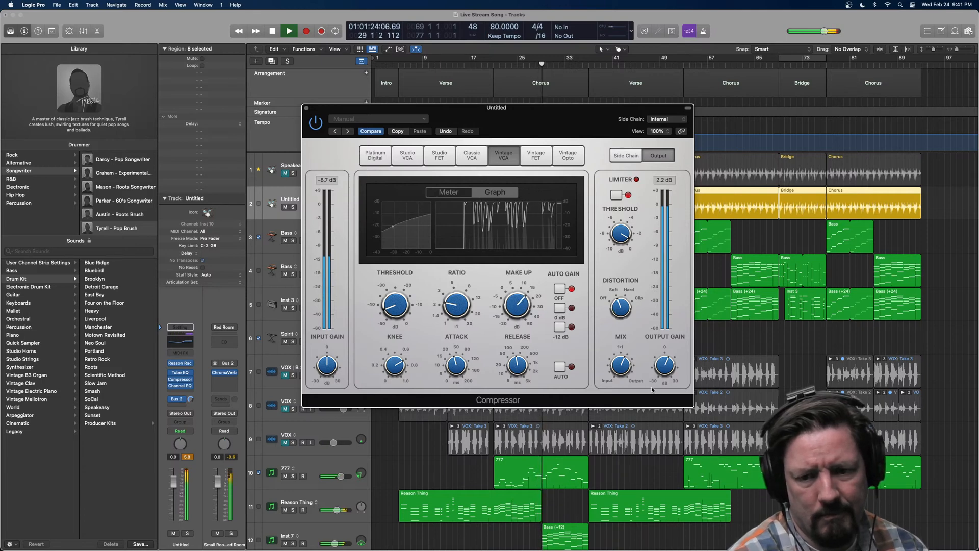
pyautogui.moveTo(662, 368)
pyautogui.mouseDown()
pyautogui.moveTo(659, 352)
pyautogui.moveTo(662, 380)
pyautogui.mouseUp()
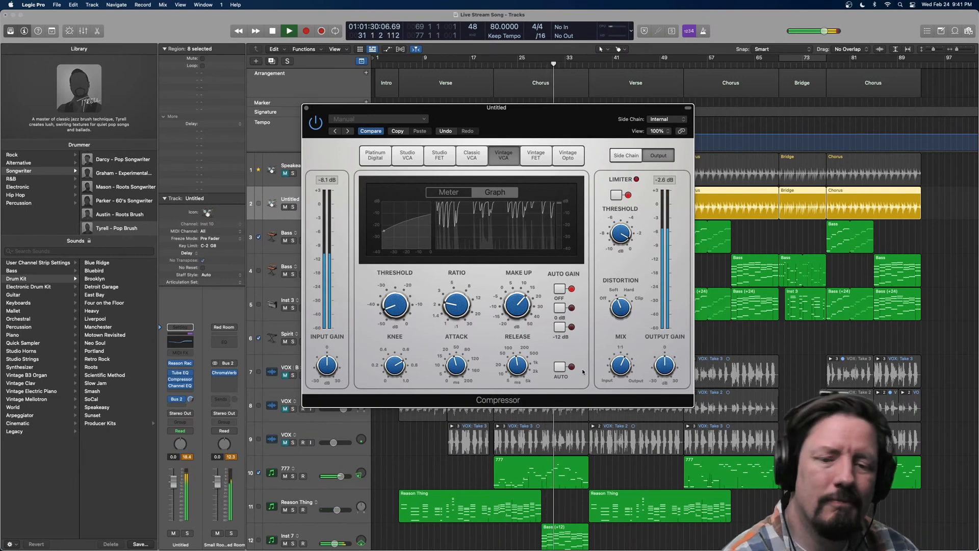
pyautogui.moveTo(454, 303); pyautogui.dragTo(454, 295)
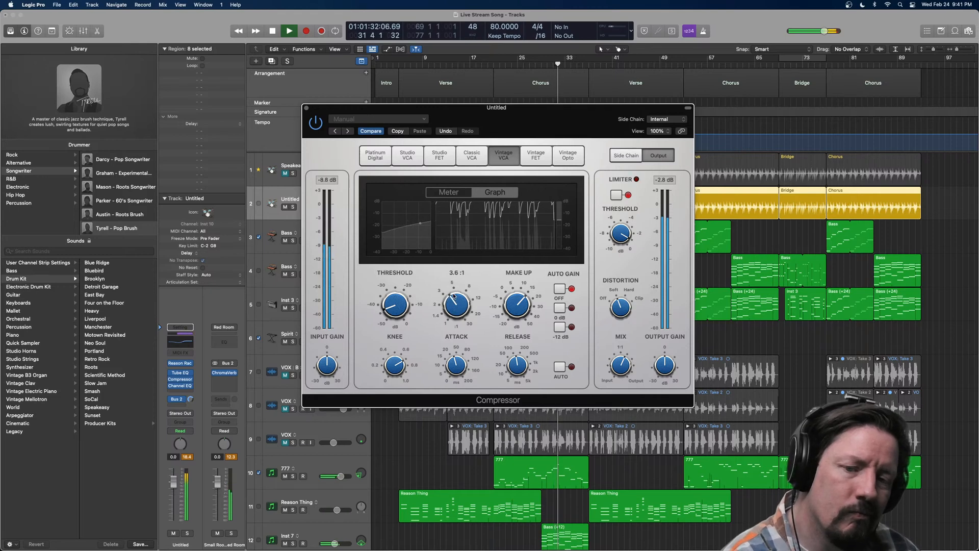
# In the new drum track's Compressor, raise the threshold and make-up gain, set the ratio to about 4.8:1, and close the plug-in
pyautogui.moveTo(392, 305); pyautogui.dragTo(392, 301)
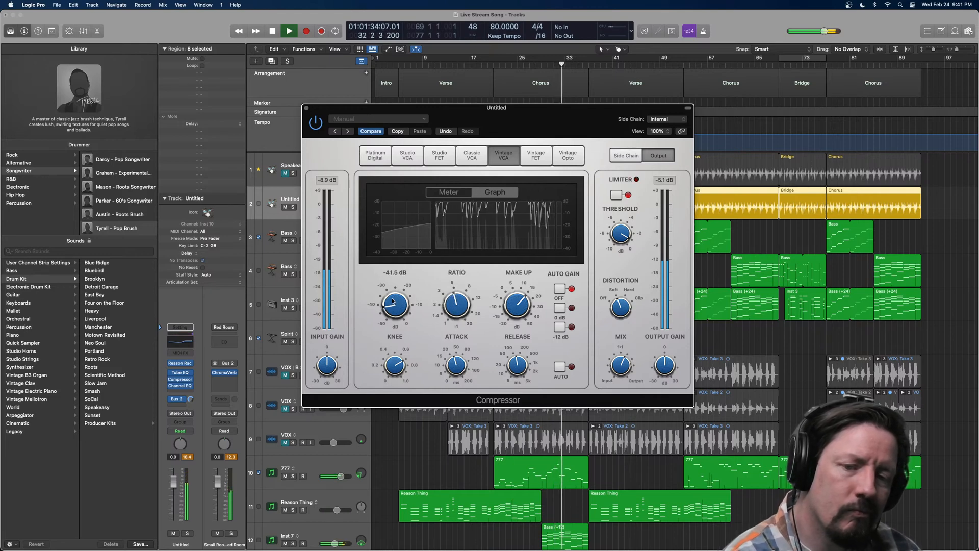
pyautogui.moveTo(517, 298); pyautogui.dragTo(517, 293)
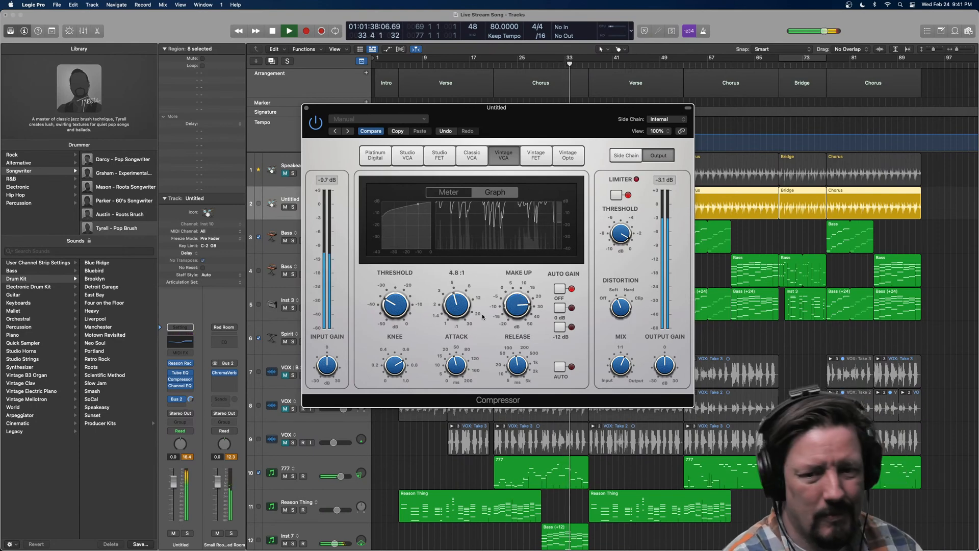
pyautogui.press('space')
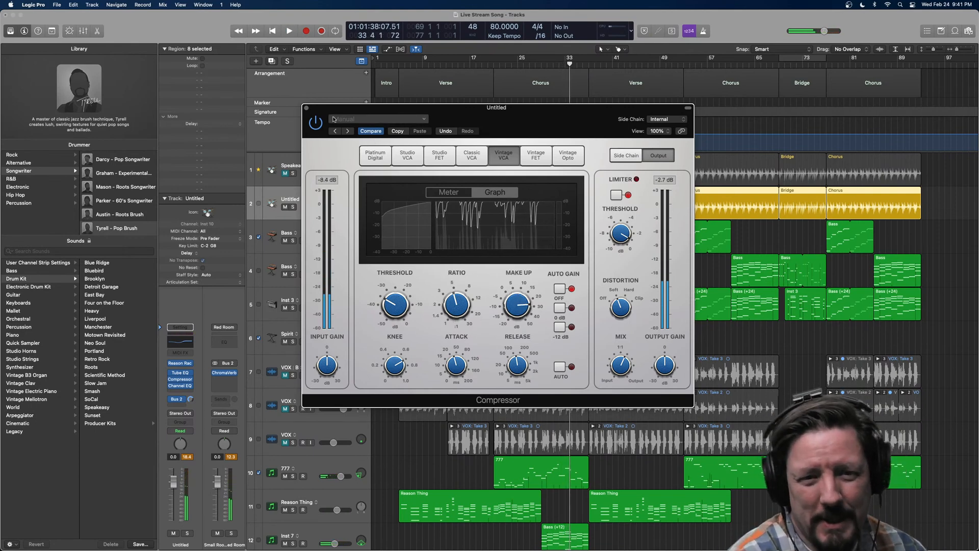
pyautogui.press('super+w')
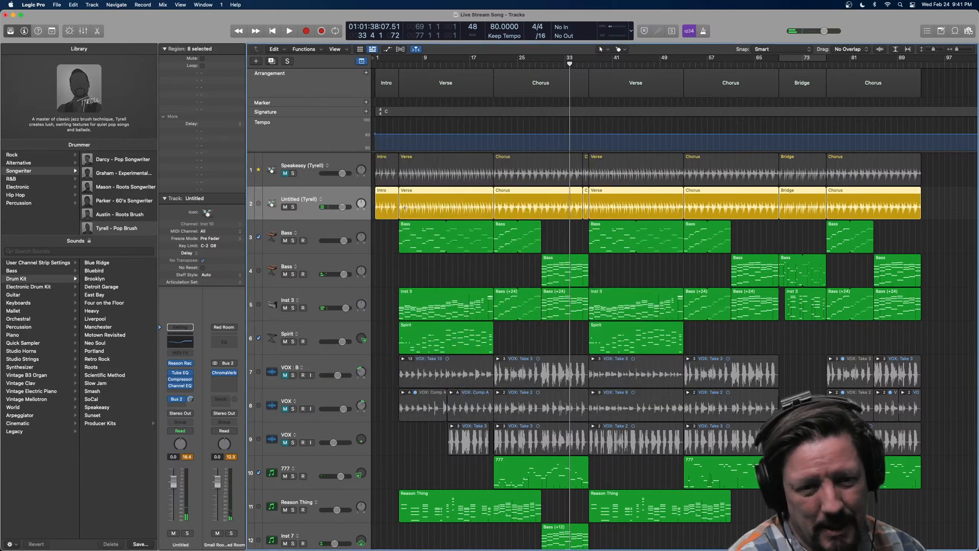
# Mute the new Untitled drum track and unmute the original Speakeasy drum track
pyautogui.click(285, 207)
pyautogui.click(285, 173)
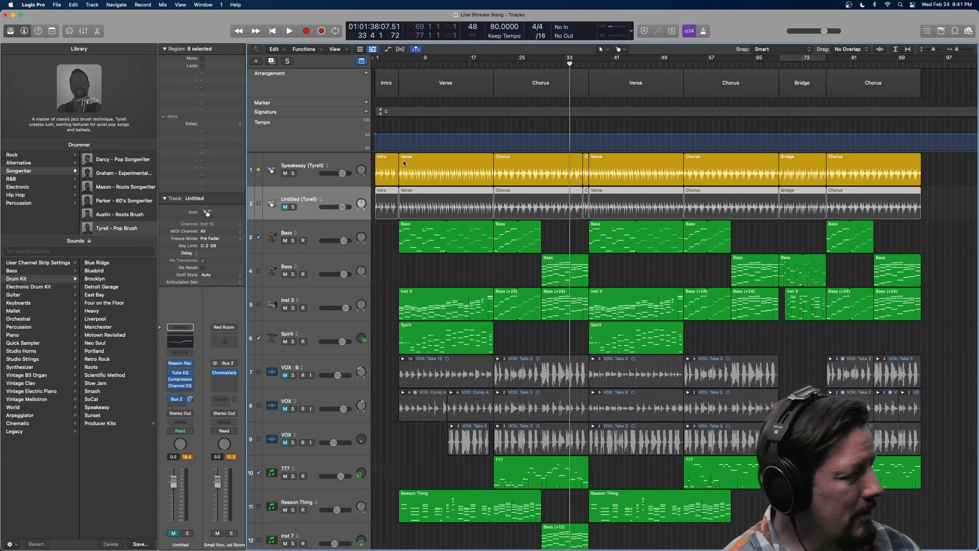
# Unmute the three VOX tracks during playback and audition the mix going into the second chorus
pyautogui.press('space')
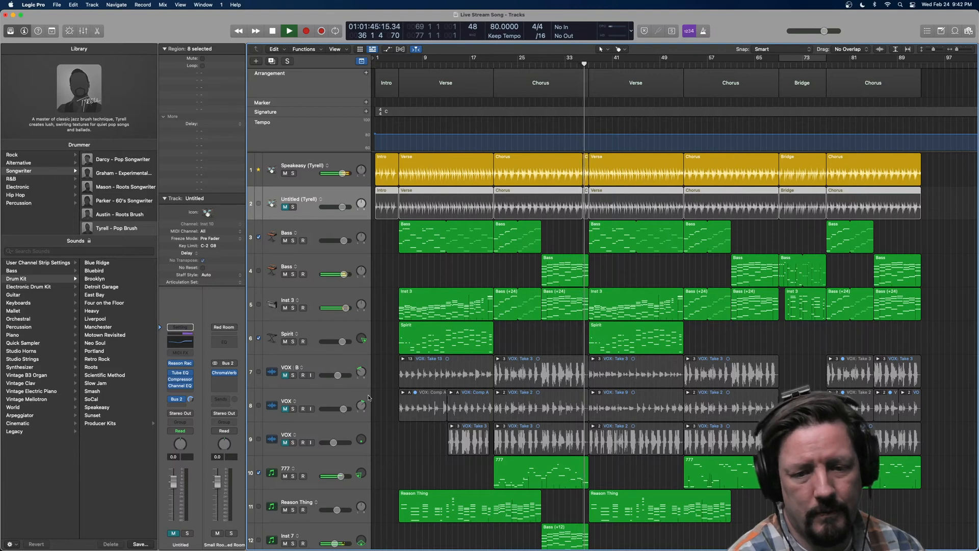
pyautogui.click(284, 379)
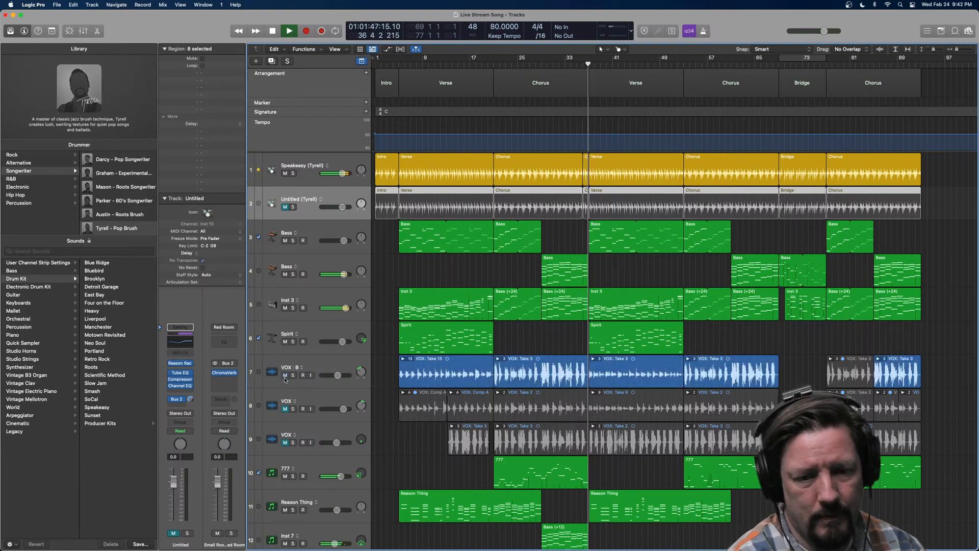
pyautogui.moveTo(284, 379); pyautogui.dragTo(285, 443)
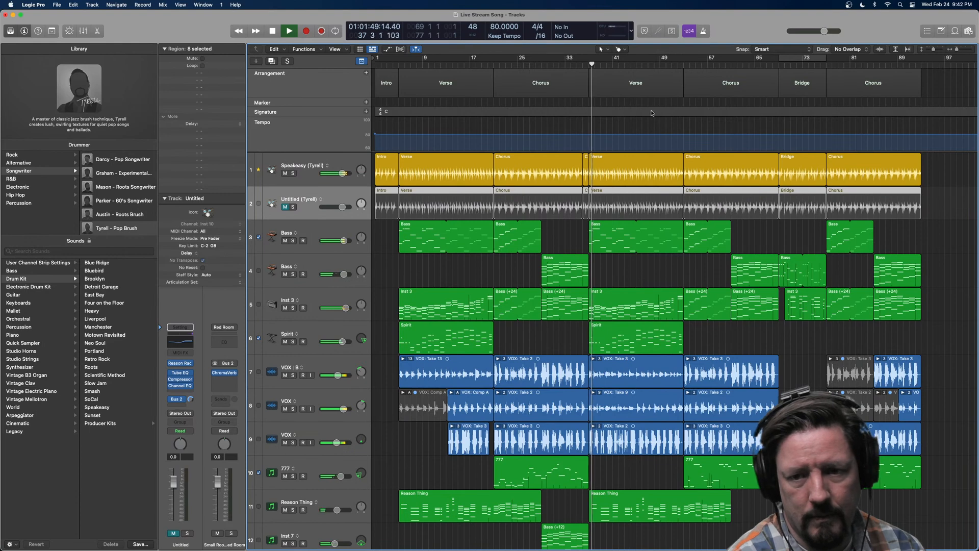
pyautogui.click(680, 63)
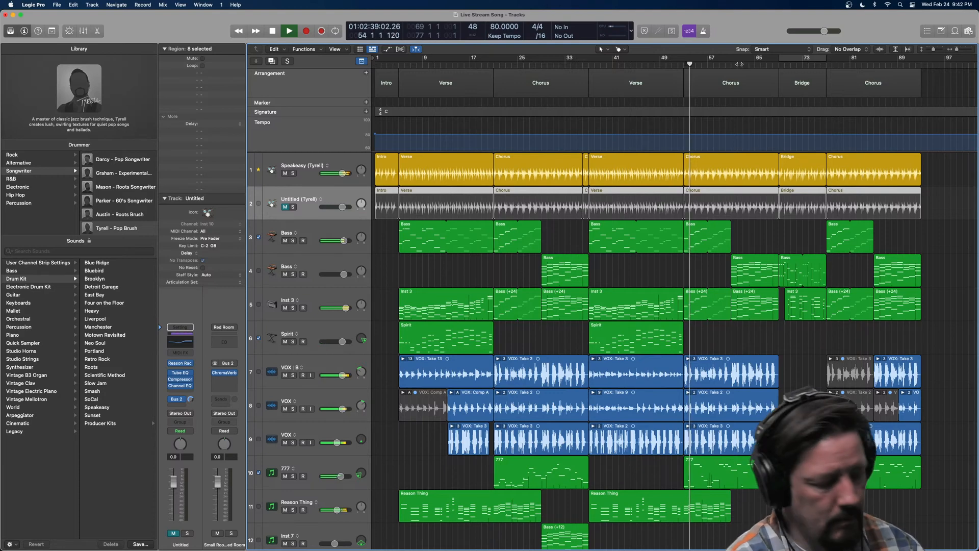
pyautogui.press('space')
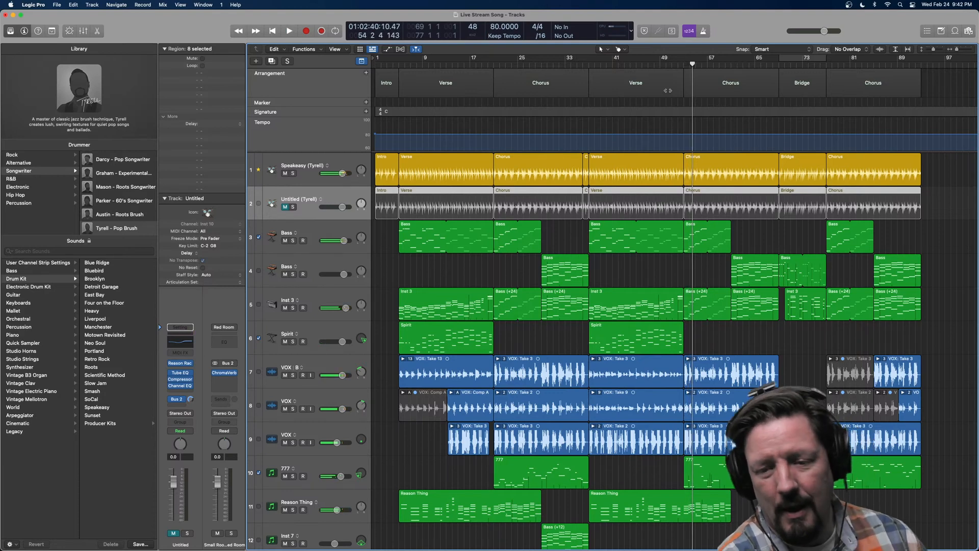